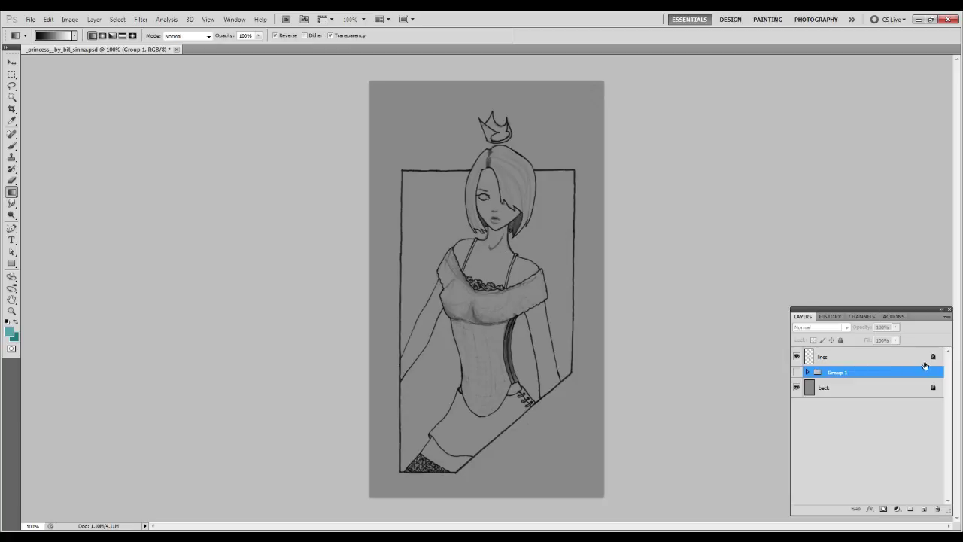
# - Add an empty Layer 1 above the back layer and open the young red queen picture as a reference document
pyautogui.click(890, 386)
pyautogui.click(923, 509)
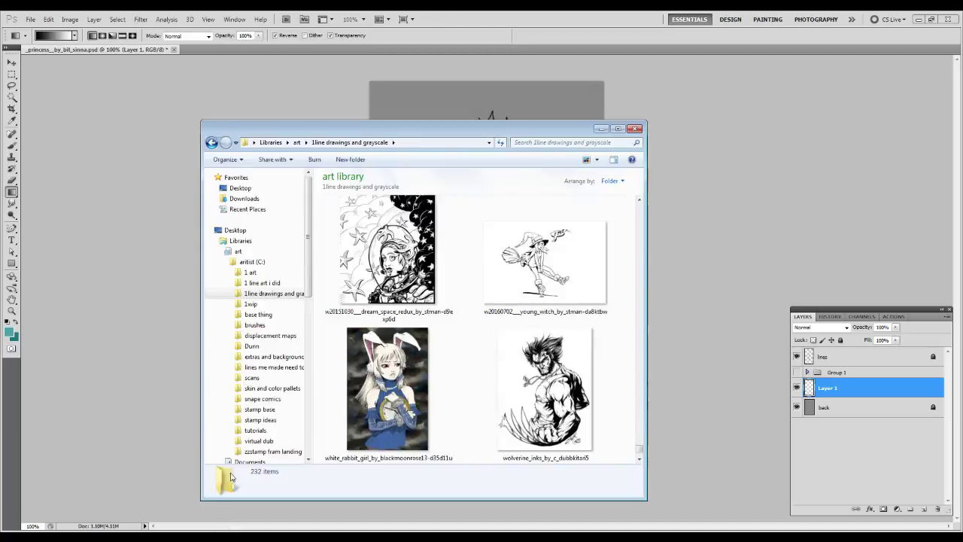
pyautogui.click(392, 345)
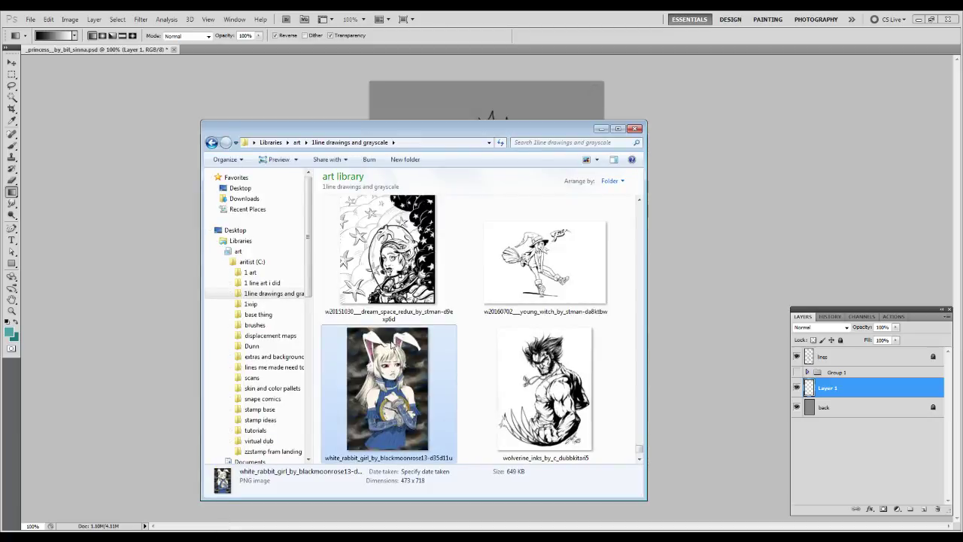
pyautogui.scroll(-3, 391, 343)
pyautogui.scroll(2, 384, 316)
pyautogui.scroll(-2, 379, 301)
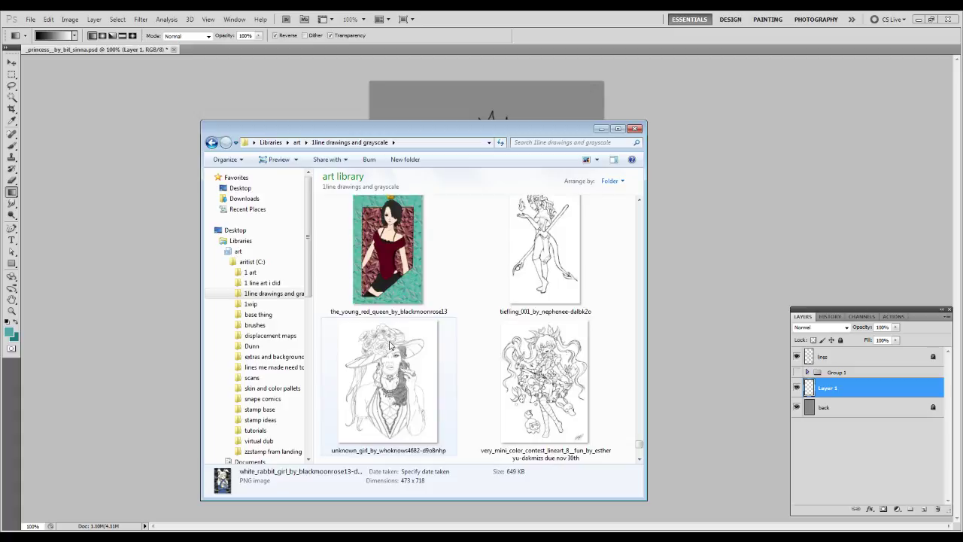
pyautogui.click(379, 288)
pyautogui.moveTo(378, 288); pyautogui.dragTo(534, 35)
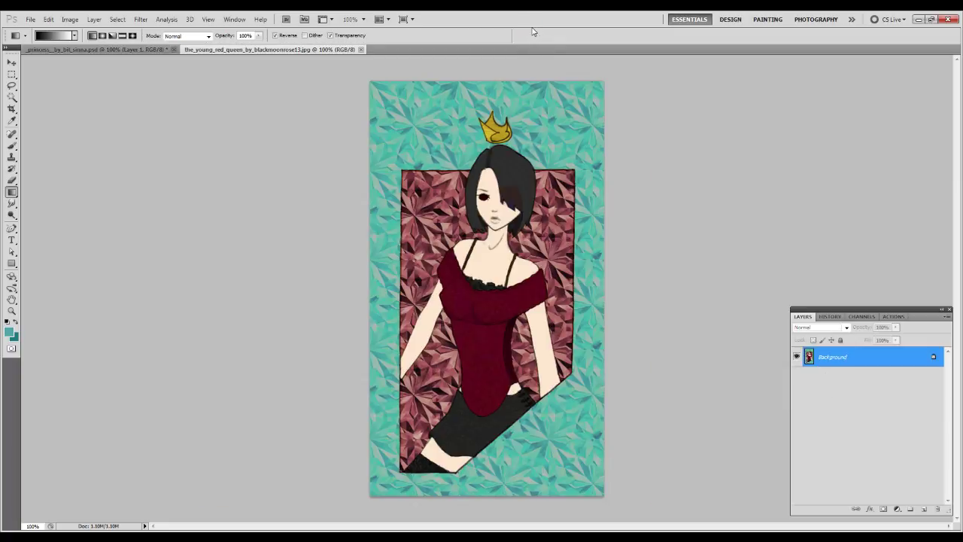
pyautogui.click(124, 50)
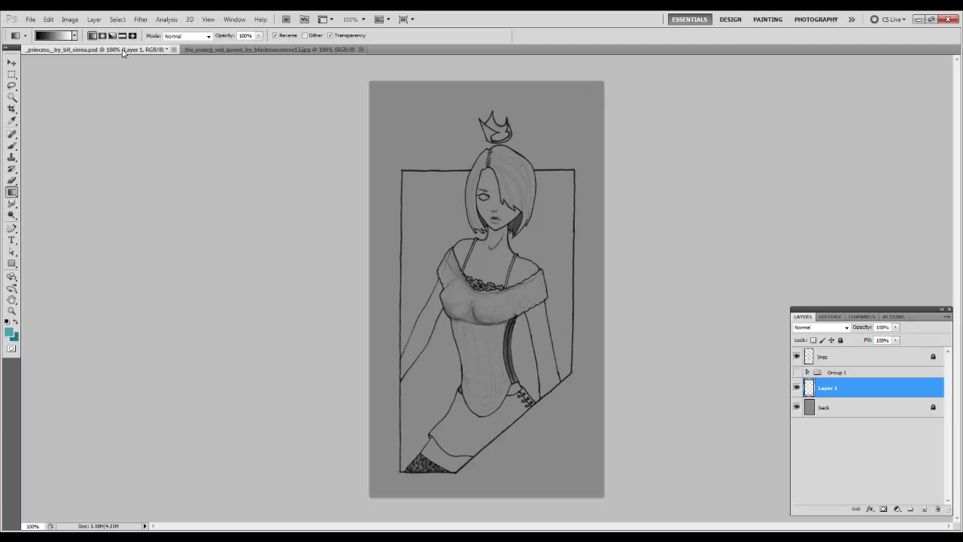
# - Reset the default colours, then sample the dark red of the red queen's dress as the foreground colour
pyautogui.press('d')
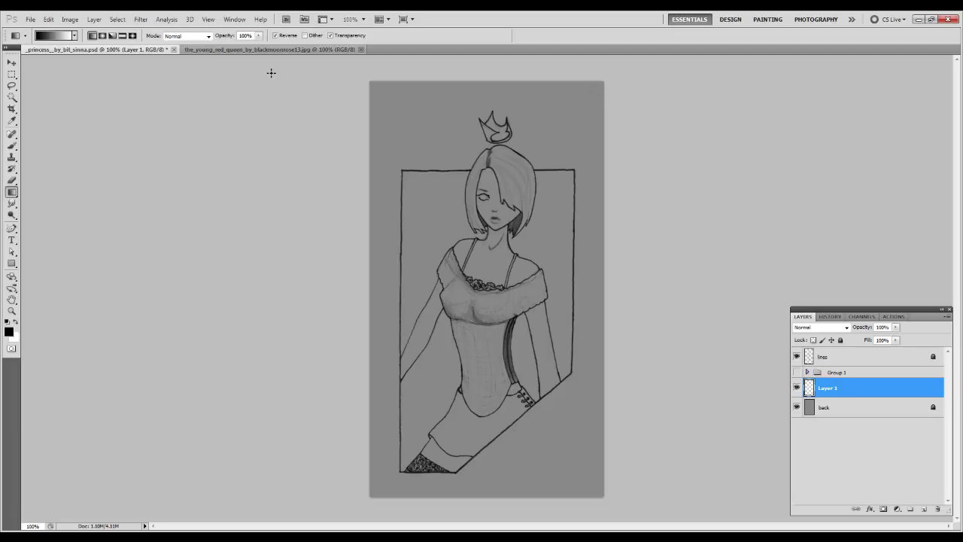
pyautogui.click(256, 49)
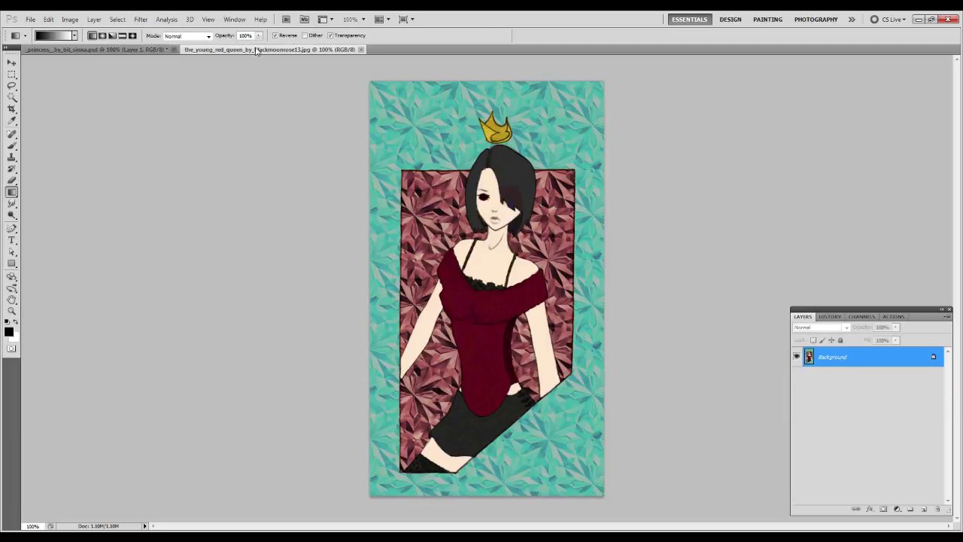
pyautogui.press('b')
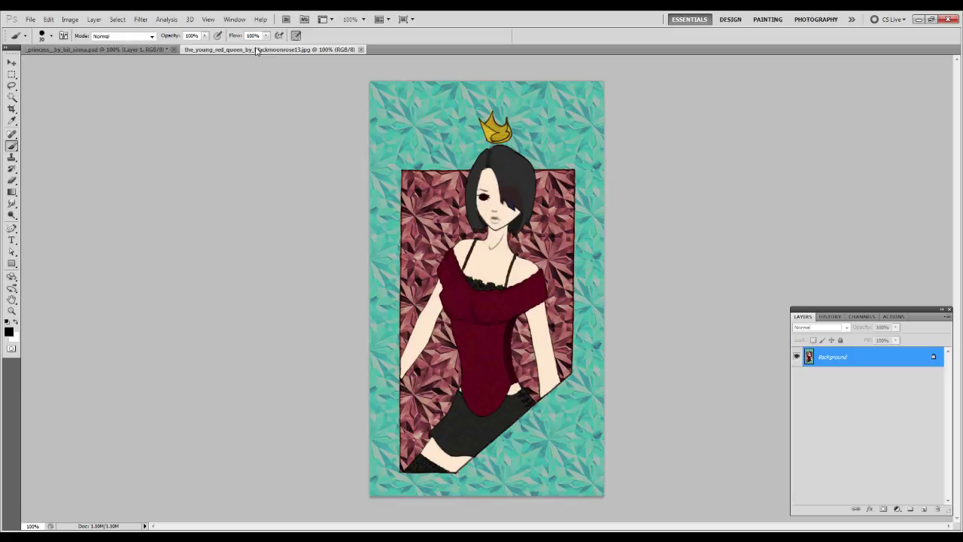
pyautogui.keyDown('alt'); pyautogui.click(488, 340); pyautogui.keyUp('alt')
pyautogui.moveTo(494, 365); pyautogui.dragTo(508, 362)
pyautogui.keyDown('alt'); pyautogui.click(505, 369); pyautogui.keyUp('alt')
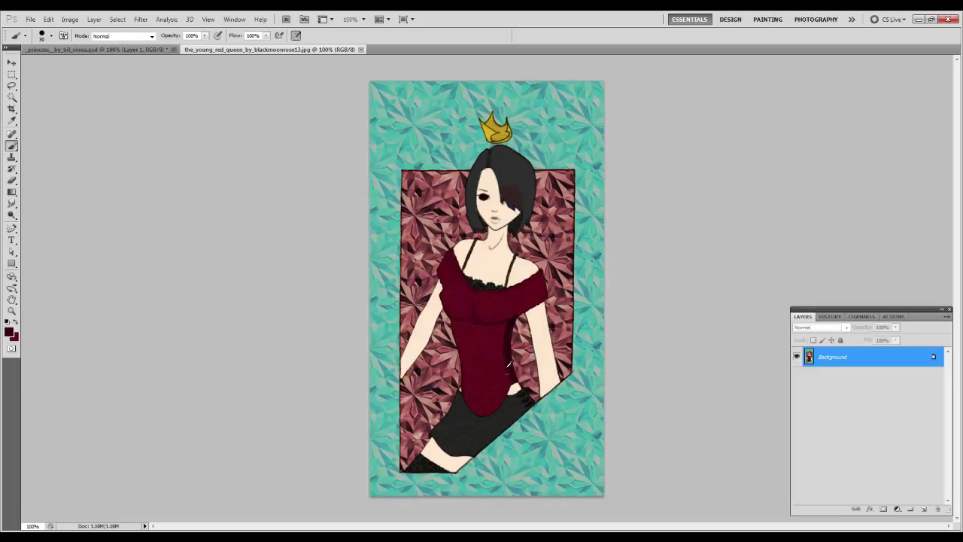
pyautogui.click(60, 49)
# - Zoom into the bodice, paint dark red over the left shoulder with a smaller brush, and add Layer 2
pyautogui.press('z')
pyautogui.moveTo(415, 240); pyautogui.dragTo(606, 446)
pyautogui.moveTo(428, 228); pyautogui.dragTo(431, 246)
pyautogui.press('b')
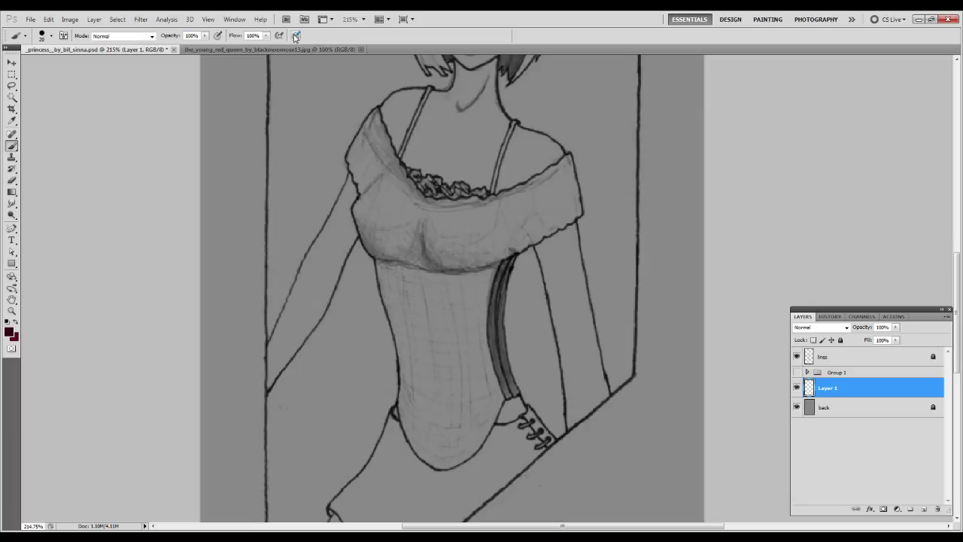
pyautogui.press('[')
pyautogui.press('[')
pyautogui.moveTo(373, 173)
pyautogui.mouseDown()
pyautogui.moveTo(392, 194)
pyautogui.moveTo(372, 157)
pyautogui.moveTo(376, 114)
pyautogui.moveTo(366, 163)
pyautogui.moveTo(379, 197)
pyautogui.moveTo(372, 148)
pyautogui.moveTo(389, 213)
pyautogui.moveTo(384, 200)
pyautogui.moveTo(379, 216)
pyautogui.moveTo(361, 213)
pyautogui.moveTo(368, 199)
pyautogui.moveTo(360, 218)
pyautogui.moveTo(393, 282)
pyautogui.moveTo(369, 201)
pyautogui.moveTo(396, 268)
pyautogui.moveTo(429, 312)
pyautogui.moveTo(397, 237)
pyautogui.moveTo(408, 238)
pyautogui.moveTo(438, 301)
pyautogui.mouseUp()
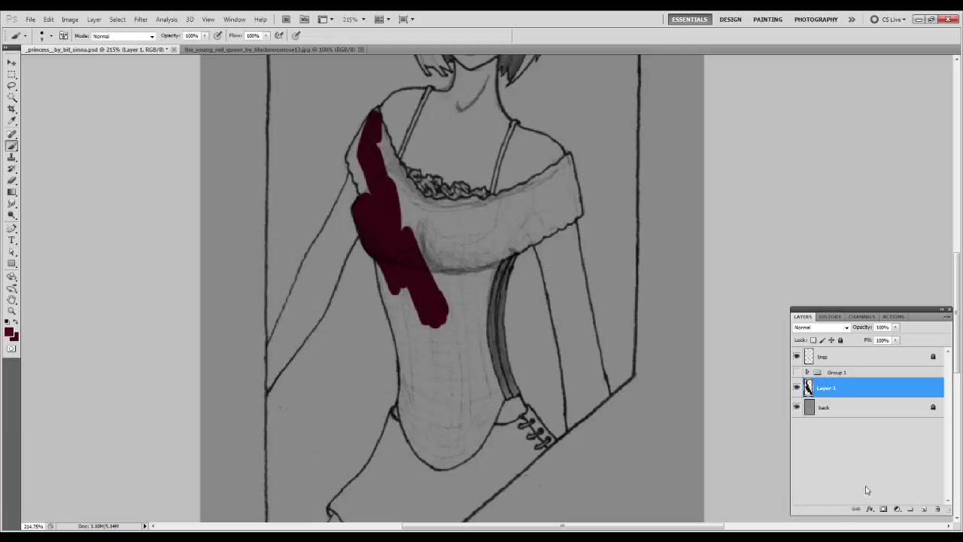
pyautogui.click(924, 508)
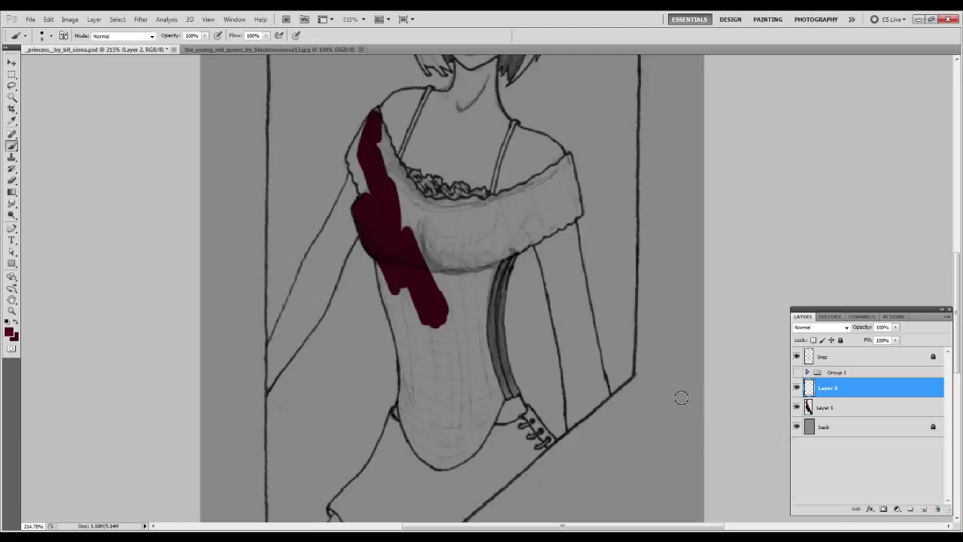
# - Clip Layer 2 to Layer 1 and bucket-fill it red, then delete that attempt
pyautogui.hotkey('ctrl', 'alt', 'g')
pyautogui.press('g')
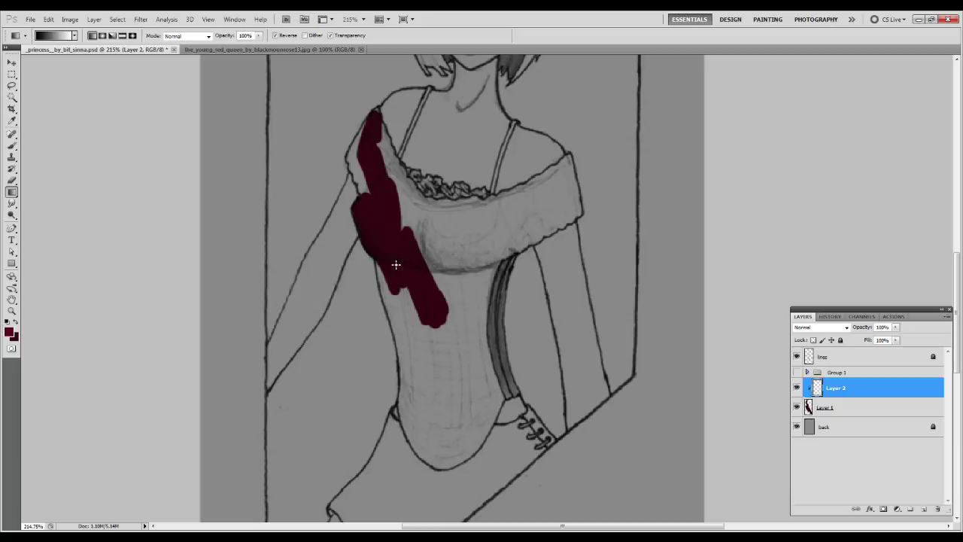
pyautogui.click(12, 192)
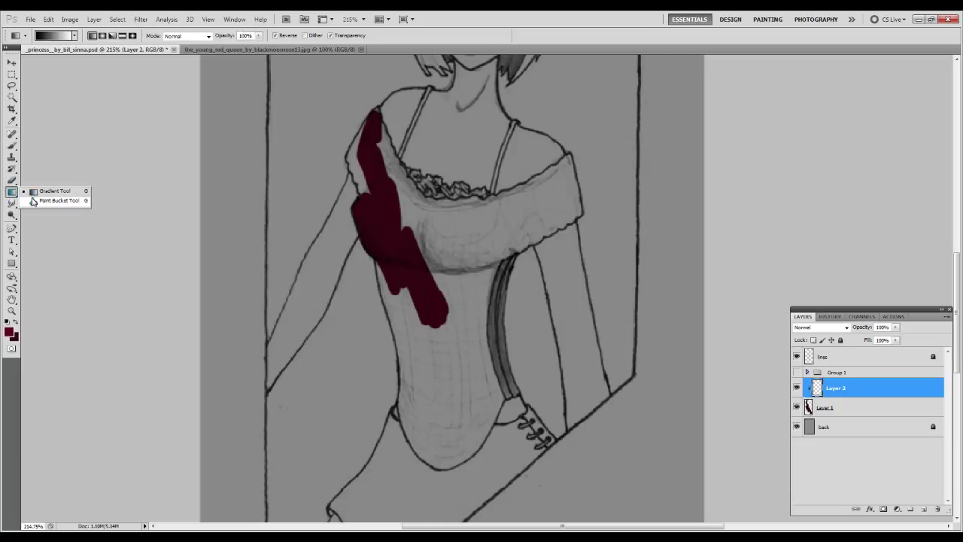
pyautogui.click(34, 200)
pyautogui.click(381, 188)
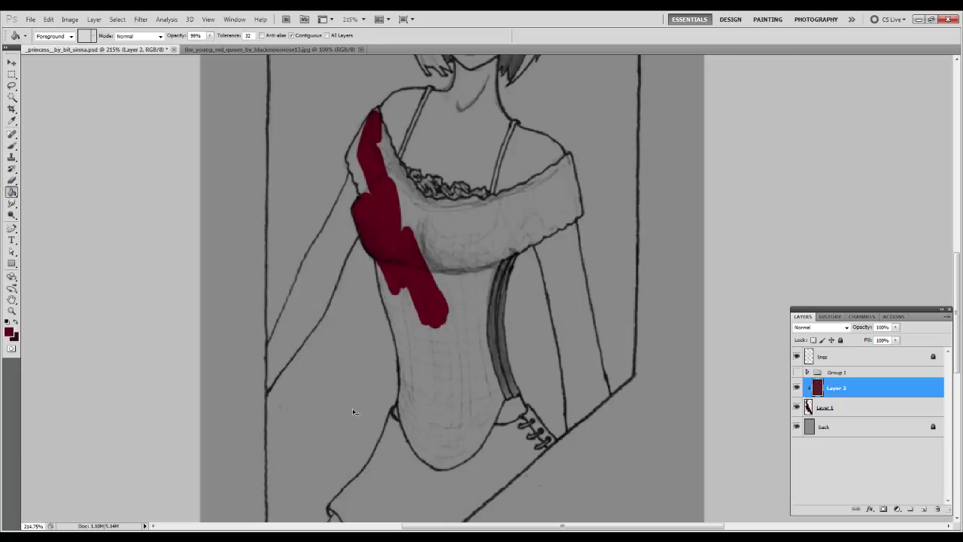
pyautogui.click(936, 510)
pyautogui.press('Return')
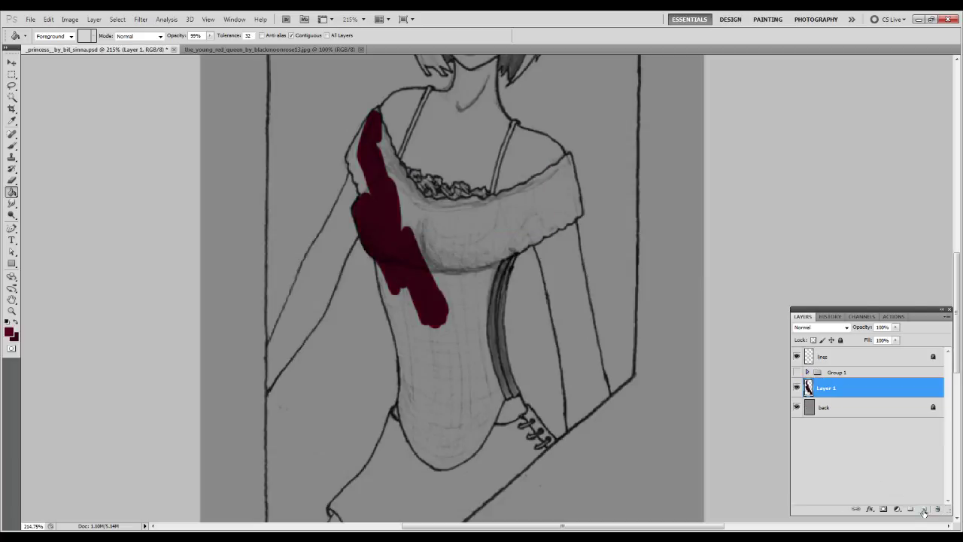
# - Add a new clipped Layer 2, fill it to brighten the strokes to crimson, and merge it down
pyautogui.click(924, 510)
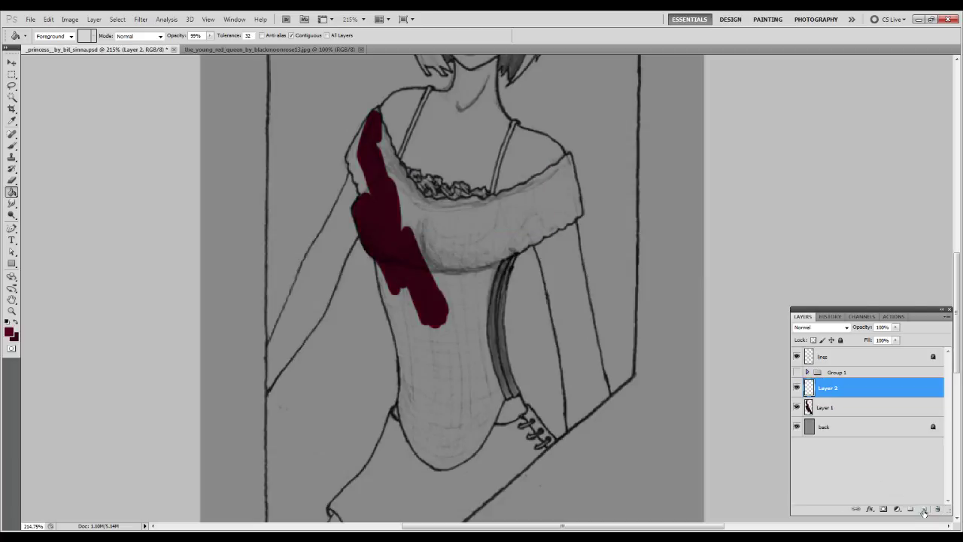
pyautogui.rightClick(830, 374)
pyautogui.click(825, 388)
pyautogui.rightClick(824, 389)
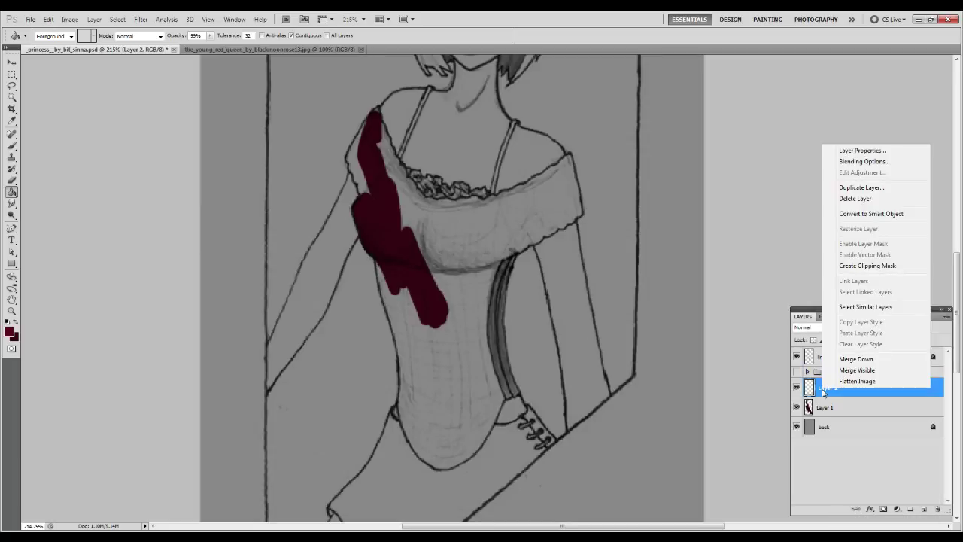
pyautogui.click(887, 266)
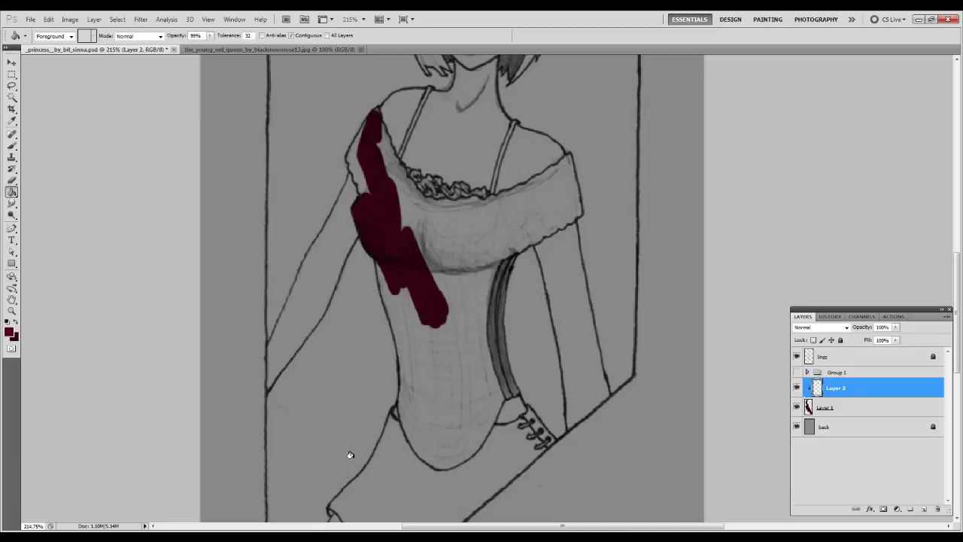
pyautogui.click(381, 193)
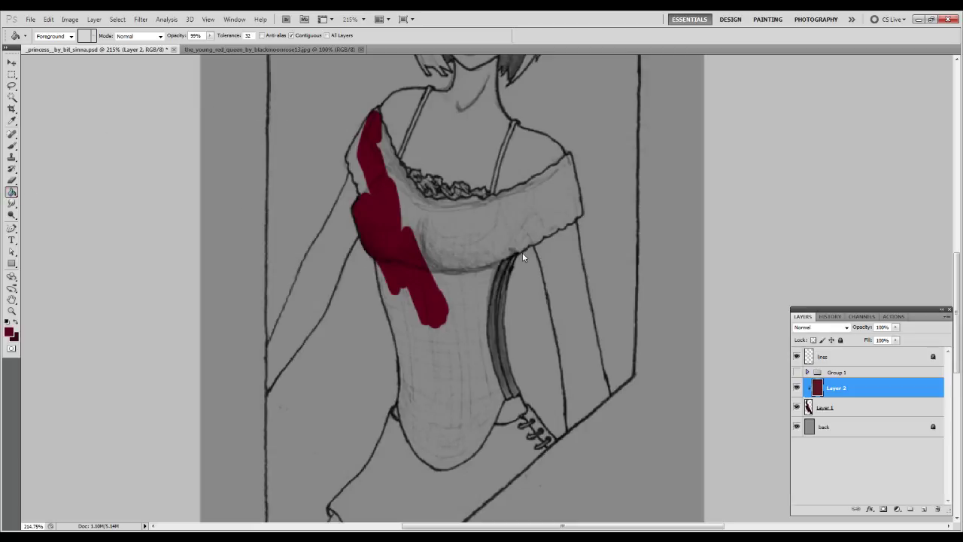
pyautogui.hotkey('ctrl', 'e')
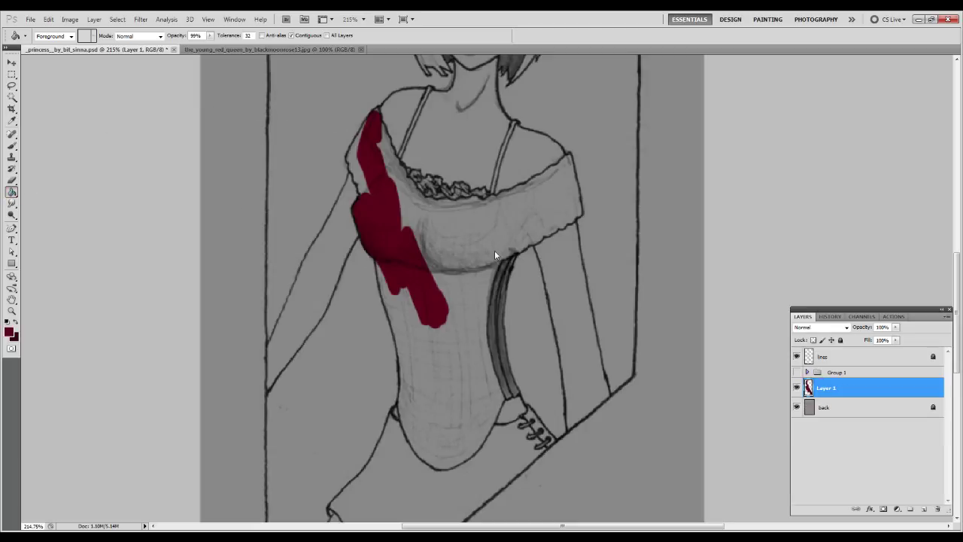
# - Brush red along the left shoulder edge and neckline, zooming in to reach under the lace trim
pyautogui.press('b')
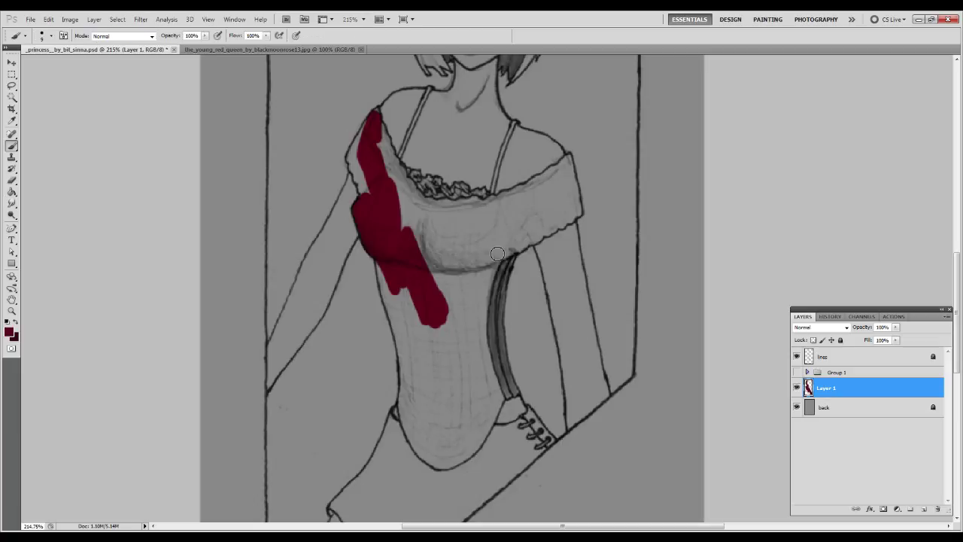
pyautogui.moveTo(392, 197)
pyautogui.mouseDown()
pyautogui.moveTo(371, 195)
pyautogui.moveTo(352, 161)
pyautogui.moveTo(374, 124)
pyautogui.moveTo(372, 151)
pyautogui.moveTo(378, 112)
pyautogui.moveTo(367, 145)
pyautogui.moveTo(370, 113)
pyautogui.moveTo(358, 133)
pyautogui.moveTo(375, 129)
pyautogui.moveTo(386, 166)
pyautogui.moveTo(383, 133)
pyautogui.moveTo(389, 143)
pyautogui.mouseUp()
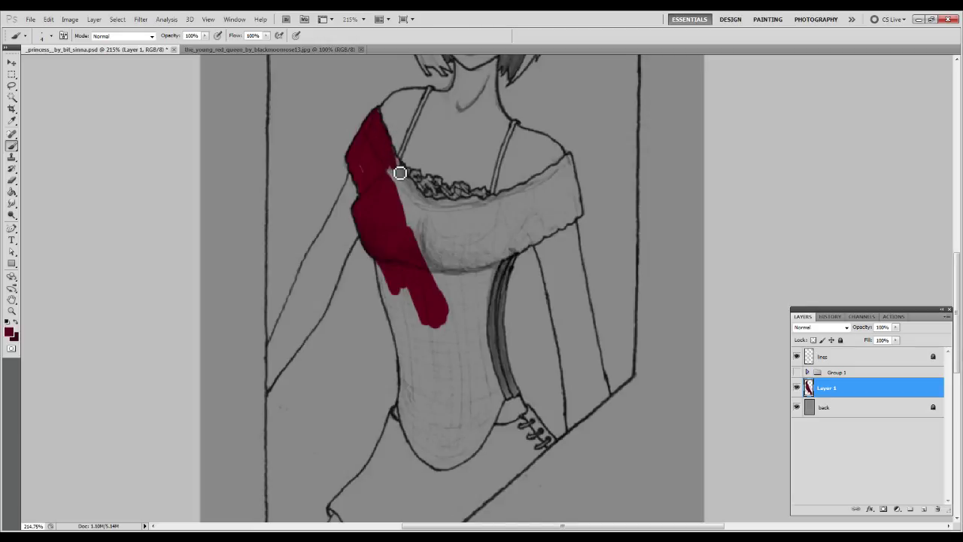
pyautogui.moveTo(400, 168)
pyautogui.mouseDown()
pyautogui.moveTo(397, 178)
pyautogui.moveTo(378, 167)
pyautogui.mouseUp()
pyautogui.moveTo(395, 209)
pyautogui.mouseDown()
pyautogui.moveTo(433, 260)
pyautogui.moveTo(442, 252)
pyautogui.moveTo(413, 186)
pyautogui.moveTo(432, 214)
pyautogui.moveTo(411, 183)
pyautogui.mouseUp()
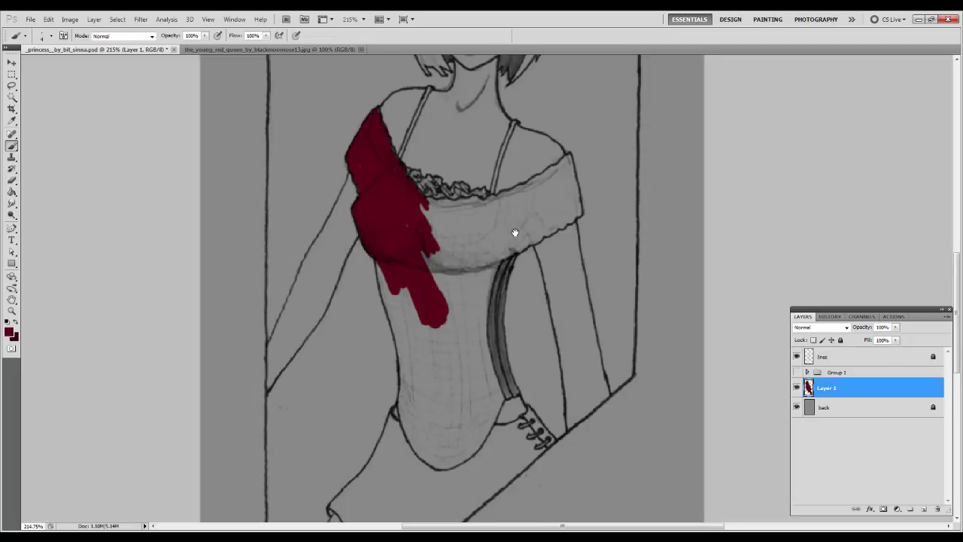
pyautogui.moveTo(516, 233); pyautogui.dragTo(486, 188)
pyautogui.press('z')
pyautogui.moveTo(401, 160); pyautogui.dragTo(451, 192)
pyautogui.press('b')
pyautogui.moveTo(408, 243)
pyautogui.mouseDown()
pyautogui.moveTo(395, 278)
pyautogui.moveTo(379, 238)
pyautogui.moveTo(355, 224)
pyautogui.moveTo(309, 253)
pyautogui.moveTo(379, 243)
pyautogui.moveTo(411, 252)
pyautogui.moveTo(375, 255)
pyautogui.moveTo(352, 208)
pyautogui.moveTo(360, 196)
pyautogui.moveTo(345, 202)
pyautogui.moveTo(412, 202)
pyautogui.mouseUp()
# - Fill red under the lace edge, beneath the strap and across the bodice's grey gaps
pyautogui.press('e')
pyautogui.press('b')
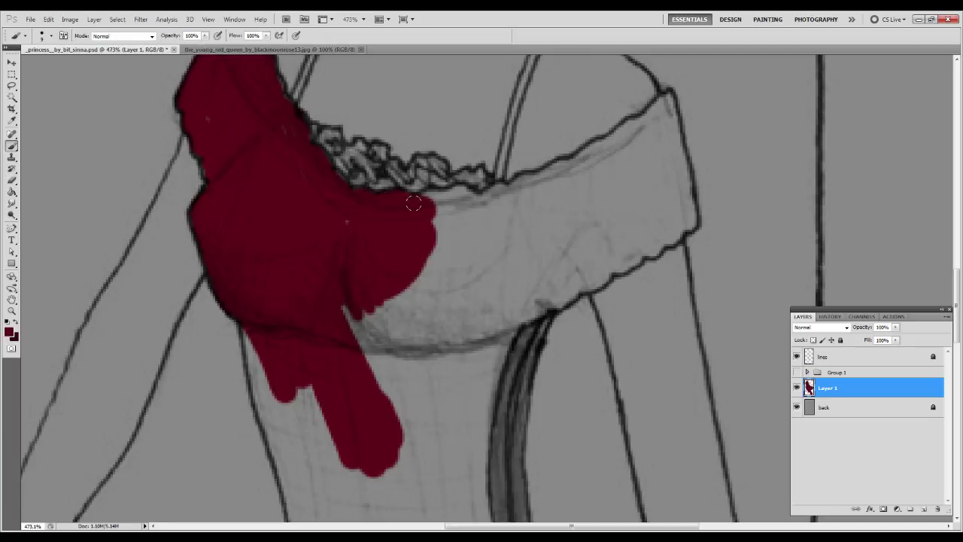
pyautogui.moveTo(355, 217)
pyautogui.mouseDown()
pyautogui.moveTo(451, 223)
pyautogui.moveTo(426, 197)
pyautogui.moveTo(468, 201)
pyautogui.moveTo(457, 193)
pyautogui.moveTo(470, 213)
pyautogui.moveTo(563, 163)
pyautogui.moveTo(580, 167)
pyautogui.moveTo(587, 151)
pyautogui.moveTo(582, 159)
pyautogui.moveTo(653, 116)
pyautogui.moveTo(660, 100)
pyautogui.moveTo(640, 130)
pyautogui.moveTo(649, 115)
pyautogui.moveTo(638, 176)
pyautogui.moveTo(654, 226)
pyautogui.moveTo(667, 200)
pyautogui.moveTo(662, 115)
pyautogui.moveTo(677, 218)
pyautogui.moveTo(671, 150)
pyautogui.mouseUp()
pyautogui.moveTo(668, 215)
pyautogui.mouseDown()
pyautogui.moveTo(643, 242)
pyautogui.moveTo(660, 124)
pyautogui.moveTo(603, 239)
pyautogui.moveTo(595, 219)
pyautogui.moveTo(636, 158)
pyautogui.moveTo(558, 235)
pyautogui.moveTo(603, 169)
pyautogui.moveTo(462, 275)
pyautogui.moveTo(522, 216)
pyautogui.moveTo(422, 274)
pyautogui.moveTo(411, 239)
pyautogui.moveTo(346, 309)
pyautogui.moveTo(401, 401)
pyautogui.moveTo(395, 339)
pyautogui.mouseUp()
pyautogui.moveTo(399, 376)
pyautogui.mouseDown()
pyautogui.moveTo(494, 286)
pyautogui.moveTo(463, 272)
pyautogui.mouseUp()
pyautogui.moveTo(408, 427)
pyautogui.mouseDown()
pyautogui.moveTo(516, 258)
pyautogui.moveTo(610, 224)
pyautogui.moveTo(630, 253)
pyautogui.moveTo(569, 278)
pyautogui.moveTo(518, 323)
pyautogui.moveTo(560, 271)
pyautogui.moveTo(458, 407)
pyautogui.moveTo(468, 407)
pyautogui.moveTo(406, 466)
pyautogui.mouseUp()
pyautogui.moveTo(245, 325)
pyautogui.mouseDown()
pyautogui.moveTo(278, 417)
pyautogui.moveTo(271, 436)
pyautogui.moveTo(253, 372)
pyautogui.mouseUp()
pyautogui.moveTo(276, 417)
pyautogui.mouseDown()
pyautogui.moveTo(290, 368)
pyautogui.moveTo(306, 358)
pyautogui.moveTo(331, 369)
pyautogui.moveTo(378, 368)
pyautogui.moveTo(420, 390)
pyautogui.moveTo(442, 426)
pyautogui.moveTo(452, 487)
pyautogui.moveTo(482, 417)
pyautogui.moveTo(489, 221)
pyautogui.mouseUp()
# - Paint dark red down the side strip and along the skirt's left edge
pyautogui.moveTo(511, 105)
pyautogui.mouseDown()
pyautogui.moveTo(491, 236)
pyautogui.moveTo(501, 331)
pyautogui.moveTo(530, 387)
pyautogui.moveTo(507, 340)
pyautogui.moveTo(495, 197)
pyautogui.mouseUp()
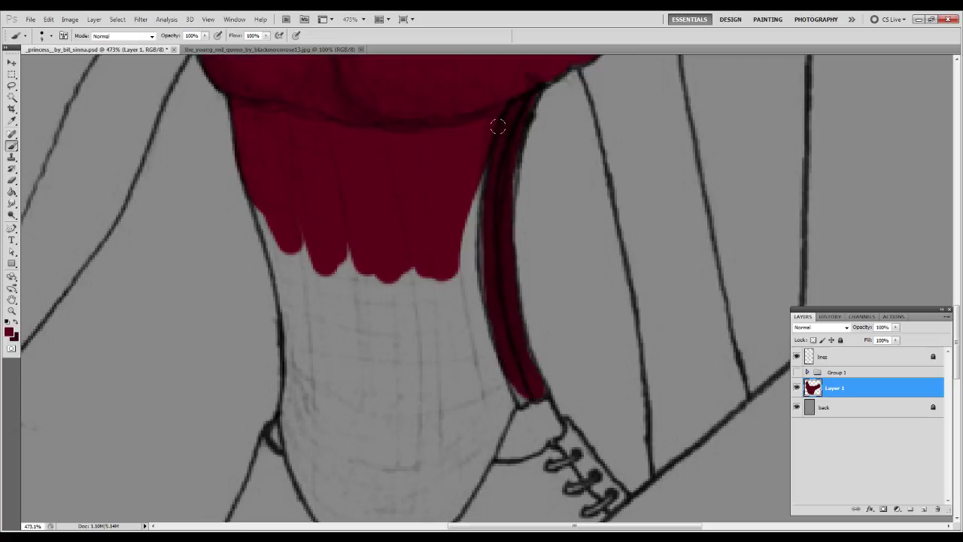
pyautogui.moveTo(507, 371)
pyautogui.mouseDown()
pyautogui.moveTo(519, 401)
pyautogui.moveTo(460, 295)
pyautogui.moveTo(470, 427)
pyautogui.mouseUp()
pyautogui.moveTo(426, 271)
pyautogui.mouseDown()
pyautogui.moveTo(406, 335)
pyautogui.moveTo(393, 304)
pyautogui.mouseUp()
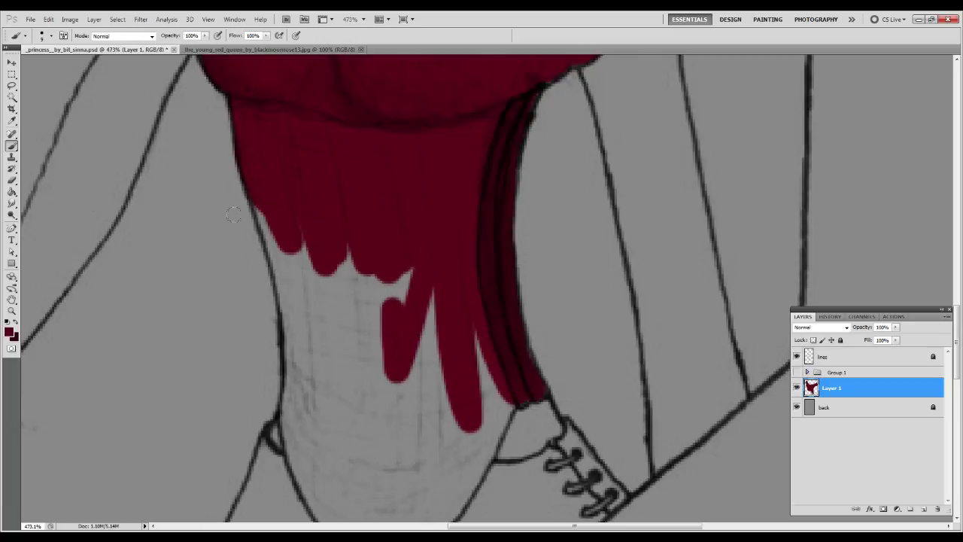
pyautogui.moveTo(263, 198)
pyautogui.mouseDown()
pyautogui.moveTo(297, 298)
pyautogui.moveTo(269, 219)
pyautogui.moveTo(291, 297)
pyautogui.moveTo(283, 282)
pyautogui.moveTo(278, 247)
pyautogui.moveTo(288, 279)
pyautogui.moveTo(288, 239)
pyautogui.moveTo(312, 311)
pyautogui.moveTo(381, 432)
pyautogui.moveTo(408, 419)
pyautogui.moveTo(422, 297)
pyautogui.moveTo(477, 344)
pyautogui.mouseUp()
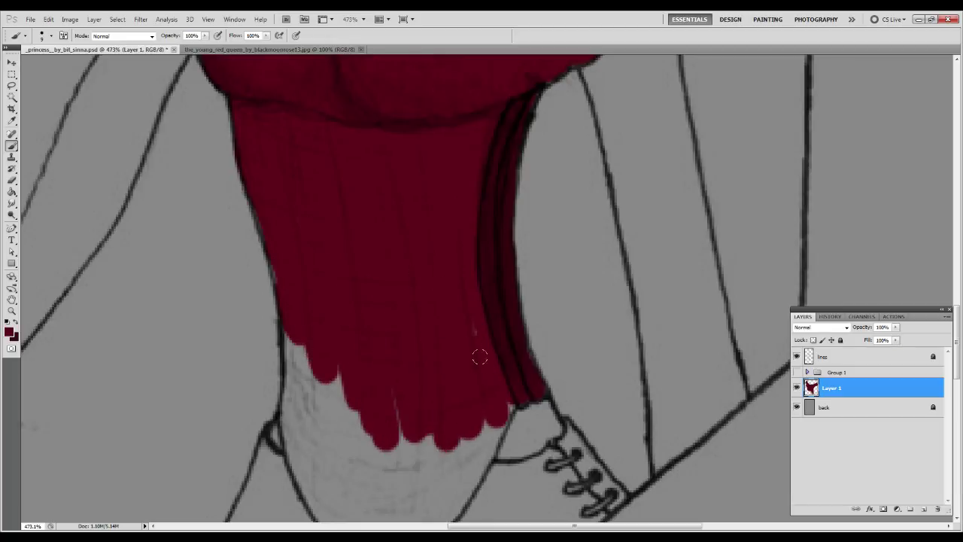
pyautogui.scroll(-5, 451, 343)
pyautogui.moveTo(289, 164)
pyautogui.mouseDown()
pyautogui.moveTo(294, 283)
pyautogui.moveTo(309, 321)
pyautogui.moveTo(365, 377)
pyautogui.moveTo(286, 262)
pyautogui.mouseUp()
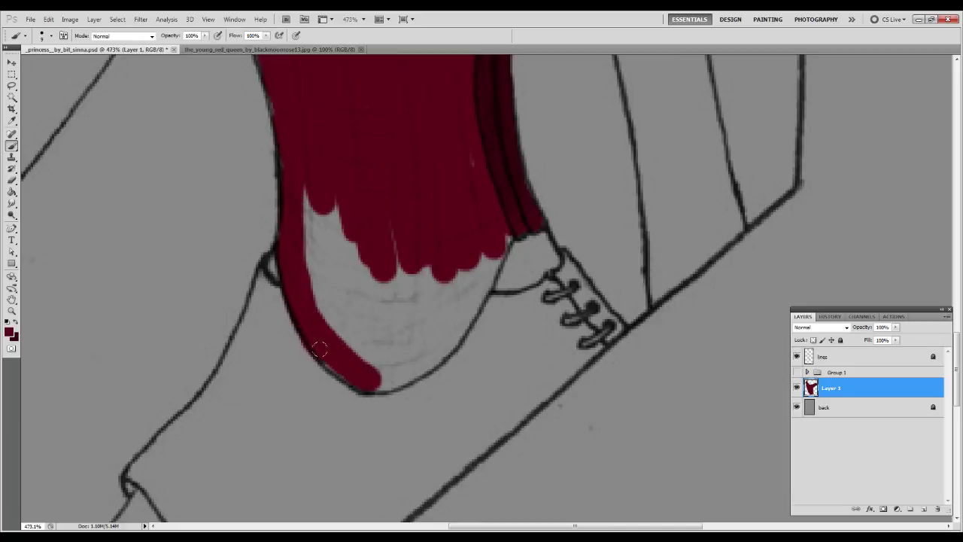
# - Erase overspill past the dress outline and fill the rounded bottom of the dress solid red
pyautogui.press('e')
pyautogui.moveTo(275, 298); pyautogui.dragTo(311, 367)
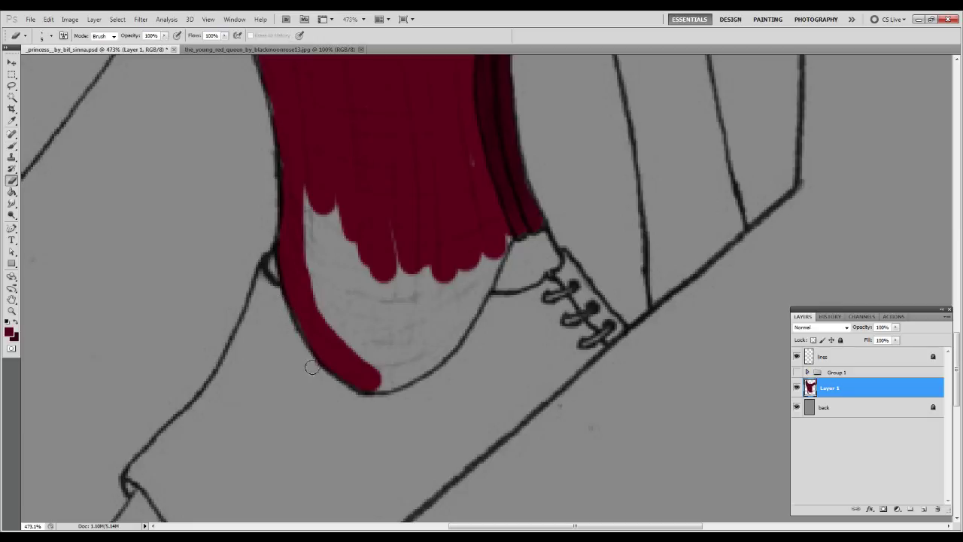
pyautogui.press('b')
pyautogui.moveTo(494, 238)
pyautogui.mouseDown()
pyautogui.moveTo(451, 292)
pyautogui.moveTo(373, 355)
pyautogui.moveTo(320, 174)
pyautogui.moveTo(355, 371)
pyautogui.mouseUp()
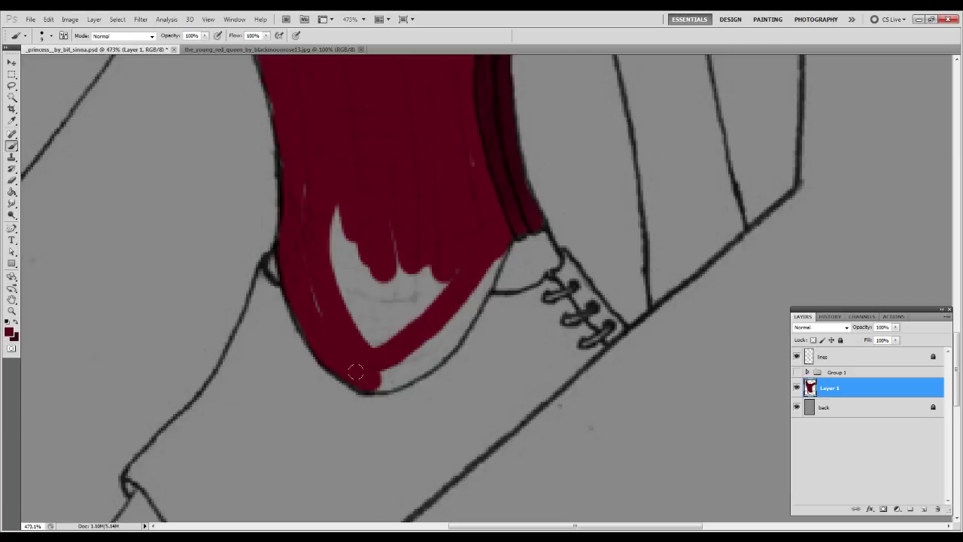
pyautogui.moveTo(309, 221)
pyautogui.mouseDown()
pyautogui.moveTo(331, 290)
pyautogui.moveTo(339, 284)
pyautogui.moveTo(367, 303)
pyautogui.moveTo(389, 332)
pyautogui.moveTo(425, 316)
pyautogui.moveTo(461, 268)
pyautogui.moveTo(490, 250)
pyautogui.moveTo(432, 343)
pyautogui.moveTo(366, 377)
pyautogui.moveTo(413, 370)
pyautogui.moveTo(452, 338)
pyautogui.moveTo(460, 314)
pyautogui.mouseUp()
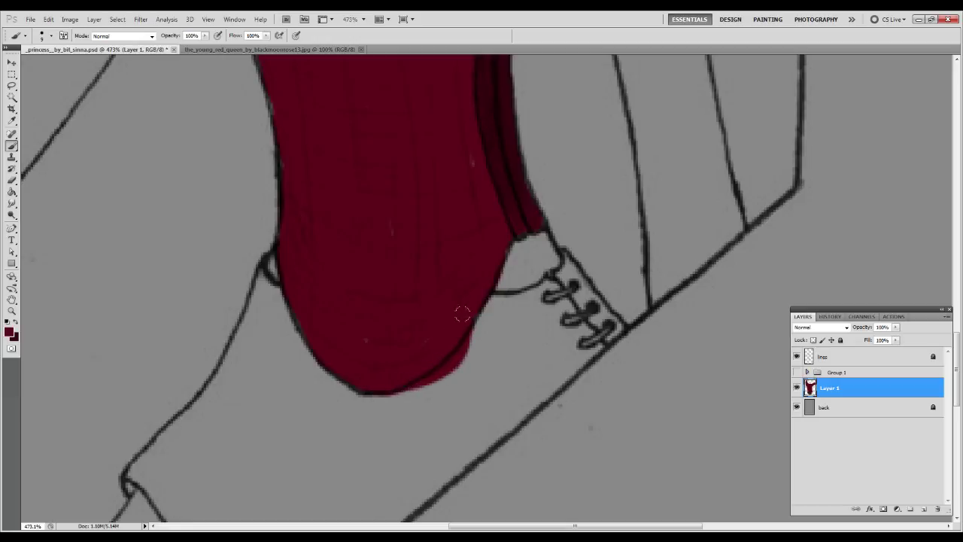
pyautogui.press('e')
pyautogui.moveTo(509, 281)
pyautogui.mouseDown()
pyautogui.moveTo(446, 382)
pyautogui.moveTo(408, 396)
pyautogui.moveTo(472, 357)
pyautogui.moveTo(385, 403)
pyautogui.moveTo(469, 350)
pyautogui.mouseUp()
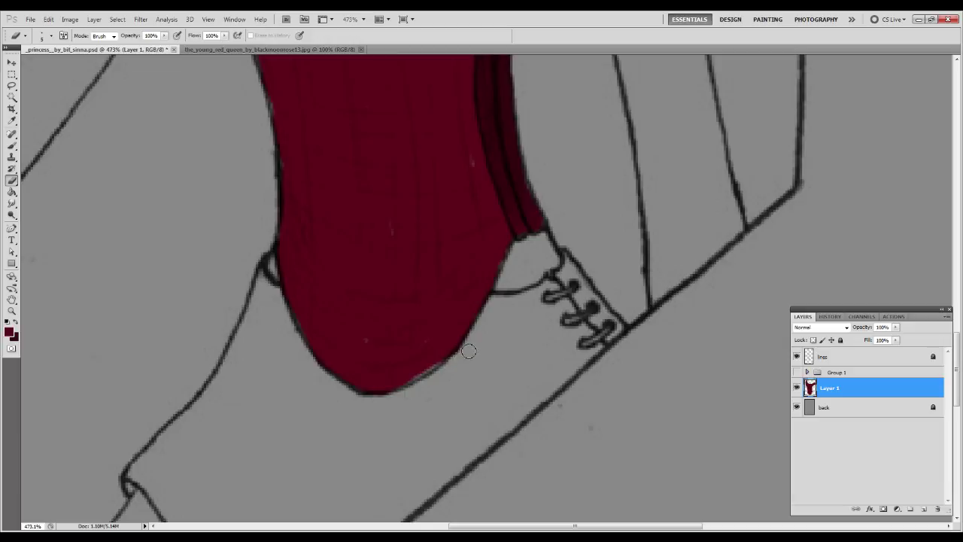
pyautogui.press('b')
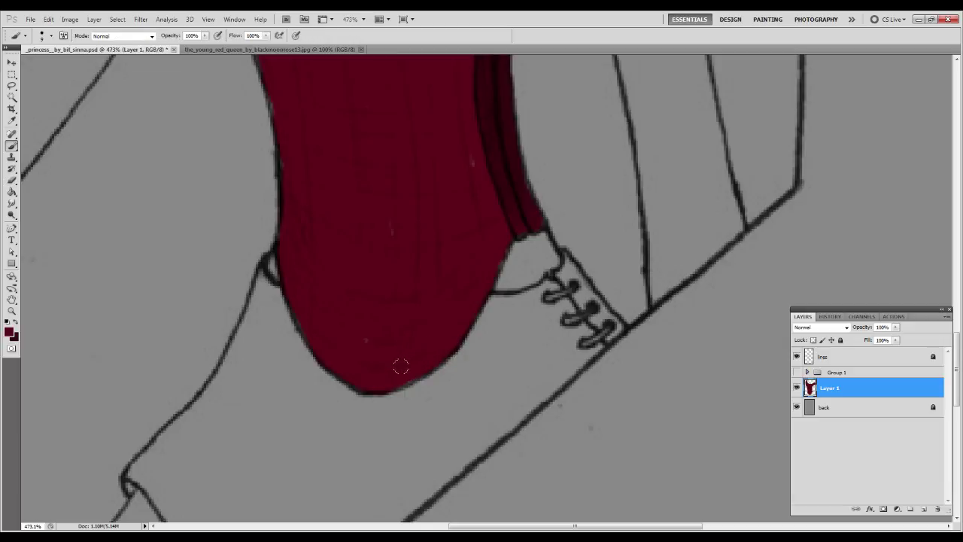
pyautogui.hotkey('ctrl', '1')
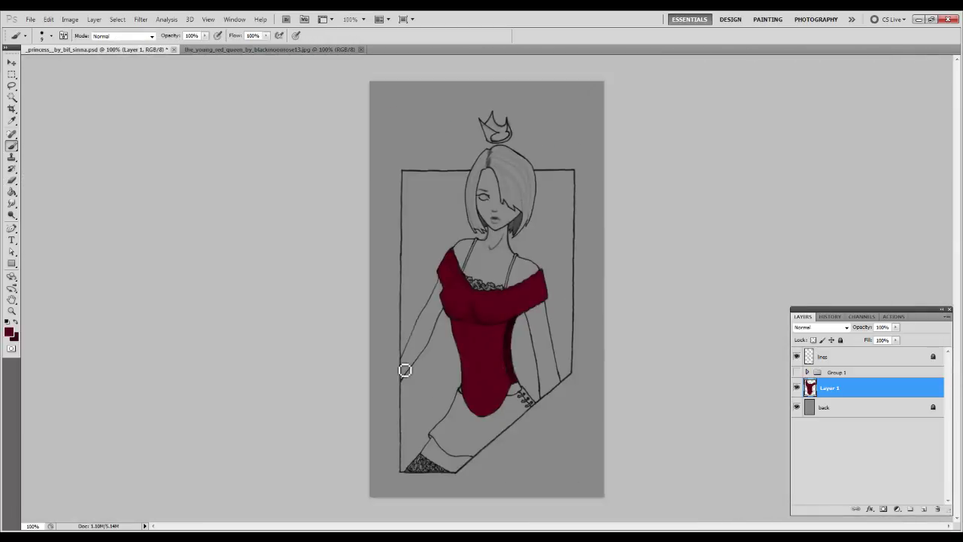
pyautogui.press('z')
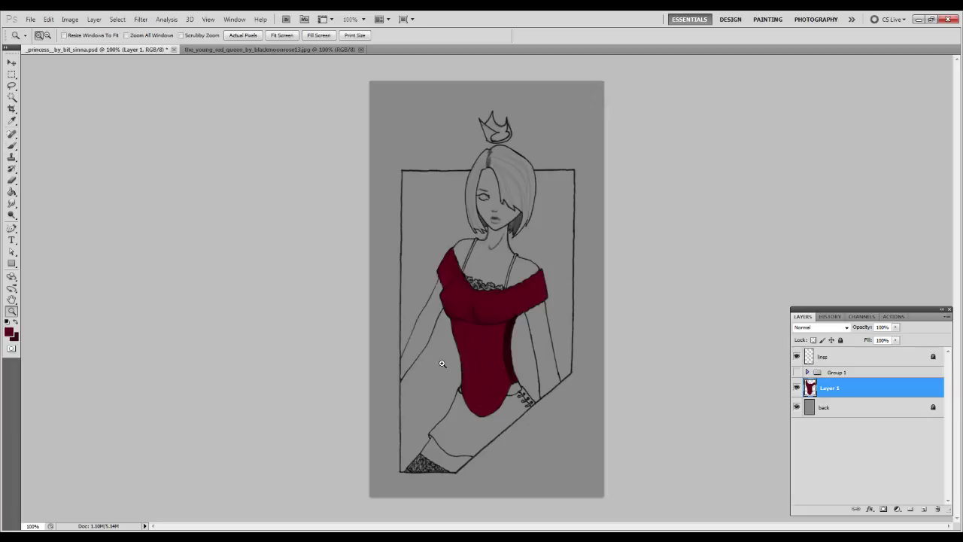
pyautogui.moveTo(579, 343); pyautogui.dragTo(567, 332)
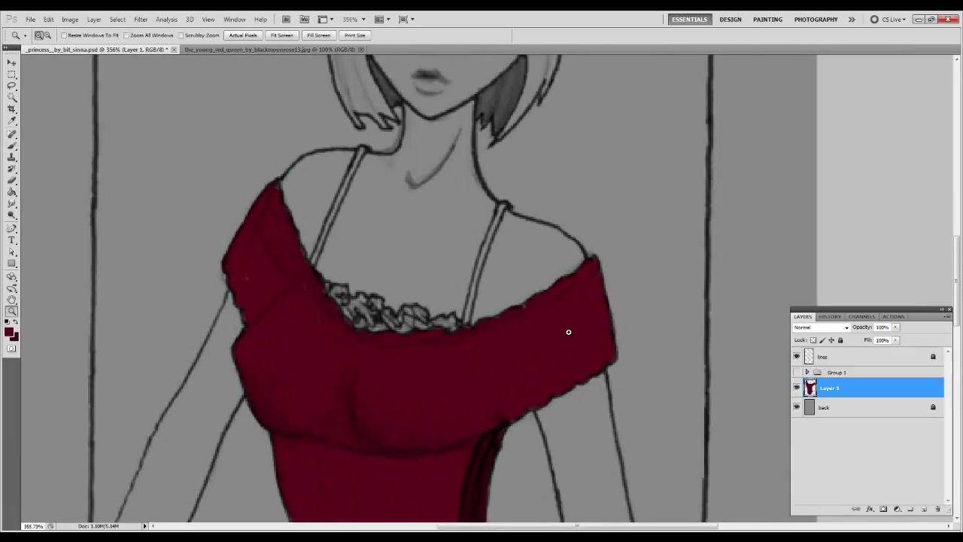
pyautogui.click(312, 49)
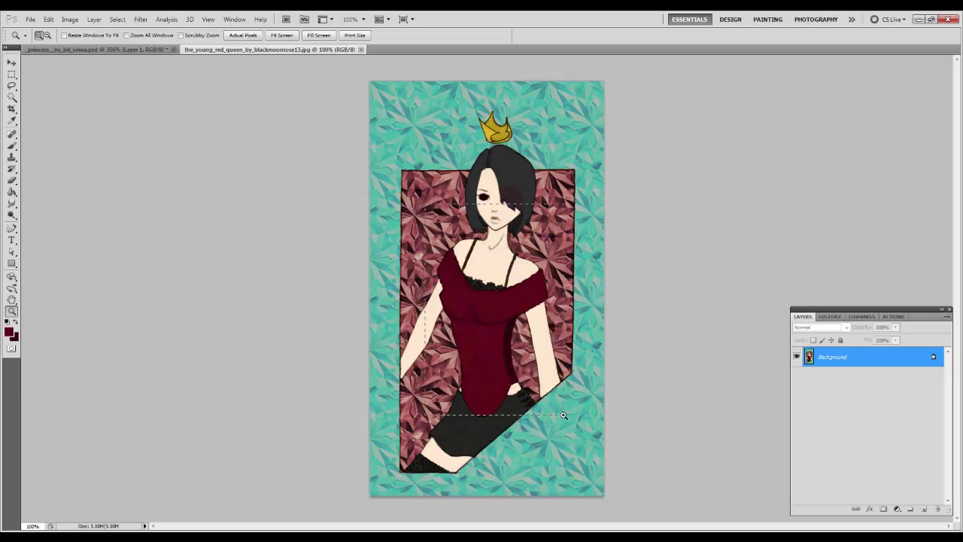
pyautogui.moveTo(563, 415); pyautogui.dragTo(562, 412)
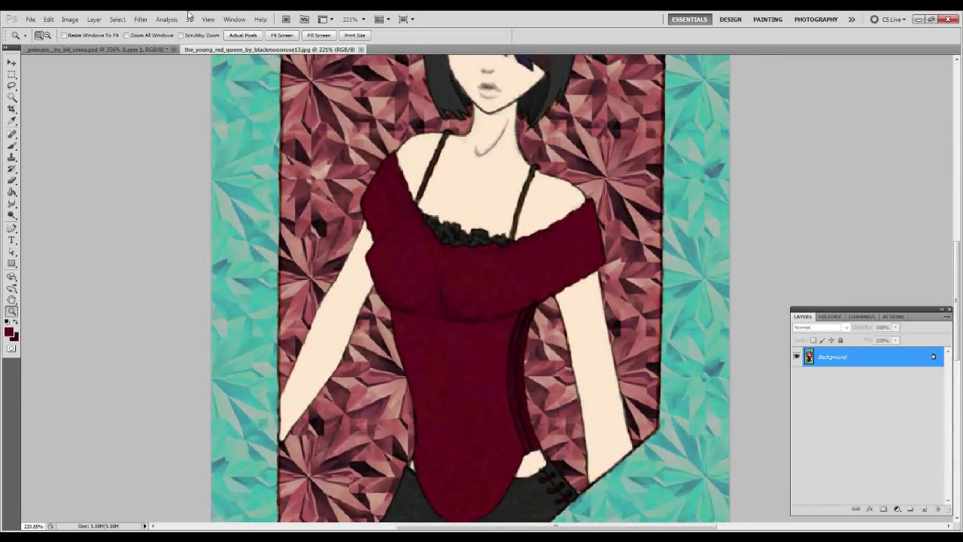
pyautogui.click(134, 50)
pyautogui.moveTo(508, 413); pyautogui.dragTo(466, 363)
pyautogui.press('b')
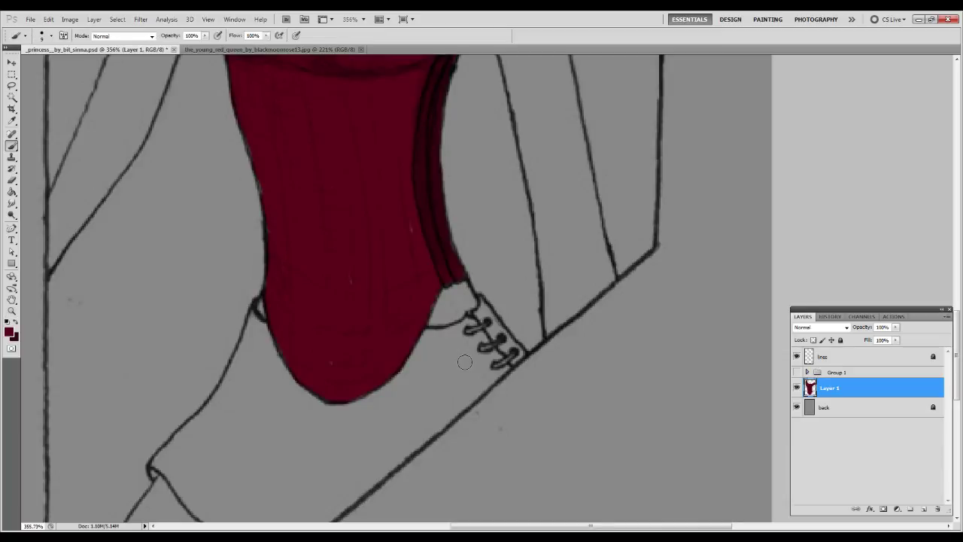
# - Paint dark red by the laces and over both shoulder straps, then add an empty Layer 2
pyautogui.moveTo(458, 284); pyautogui.dragTo(467, 288)
pyautogui.click(469, 331)
pyautogui.moveTo(485, 322)
pyautogui.mouseDown()
pyautogui.moveTo(468, 331)
pyautogui.moveTo(492, 355)
pyautogui.moveTo(507, 344)
pyautogui.moveTo(496, 372)
pyautogui.moveTo(515, 361)
pyautogui.mouseUp()
pyautogui.scroll(10, 398, 238)
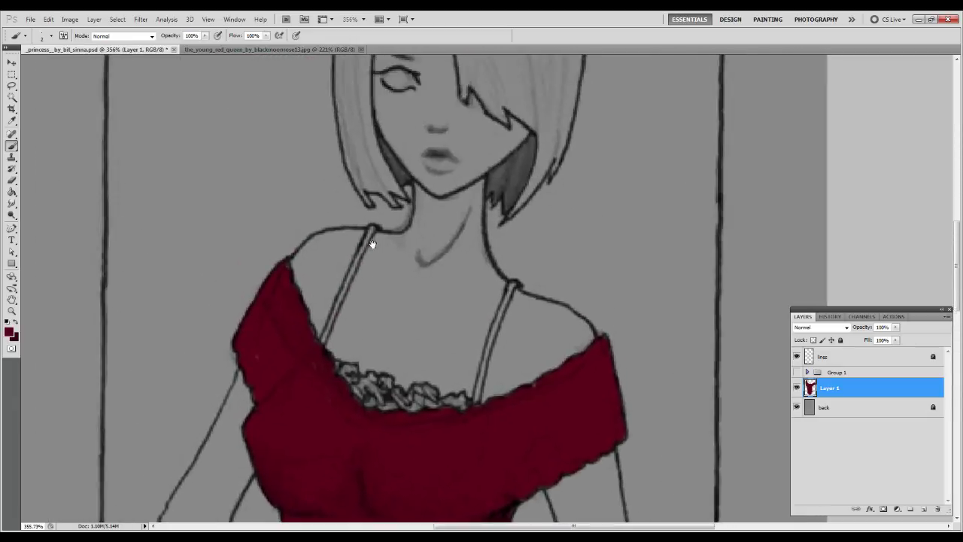
pyautogui.moveTo(372, 246); pyautogui.dragTo(321, 354)
pyautogui.moveTo(516, 298); pyautogui.dragTo(479, 408)
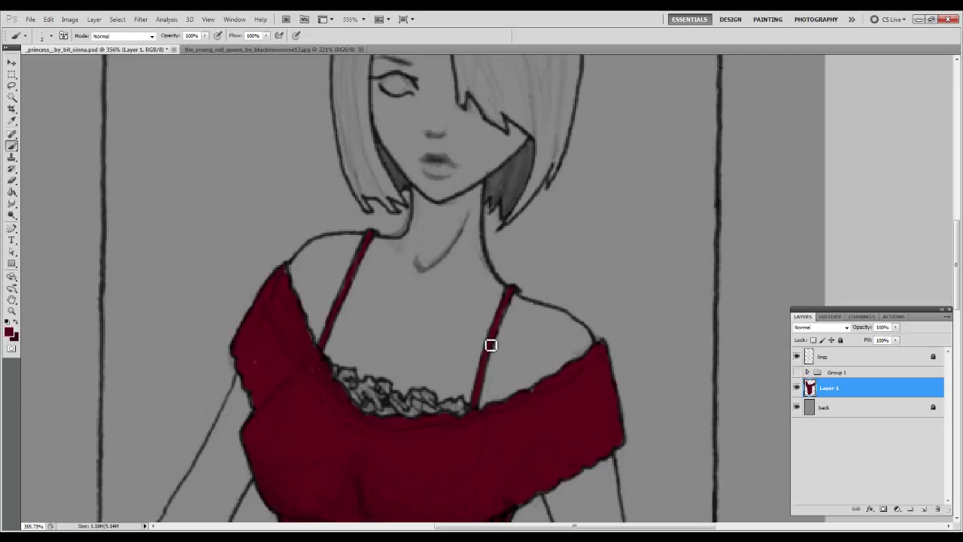
pyautogui.moveTo(456, 430); pyautogui.dragTo(451, 188)
pyautogui.moveTo(429, 295); pyautogui.dragTo(422, 239)
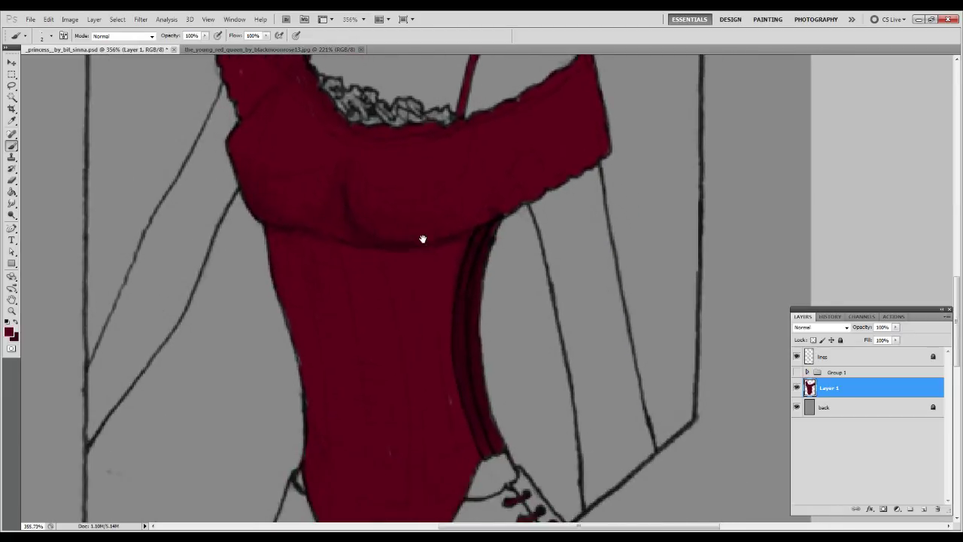
pyautogui.click(923, 510)
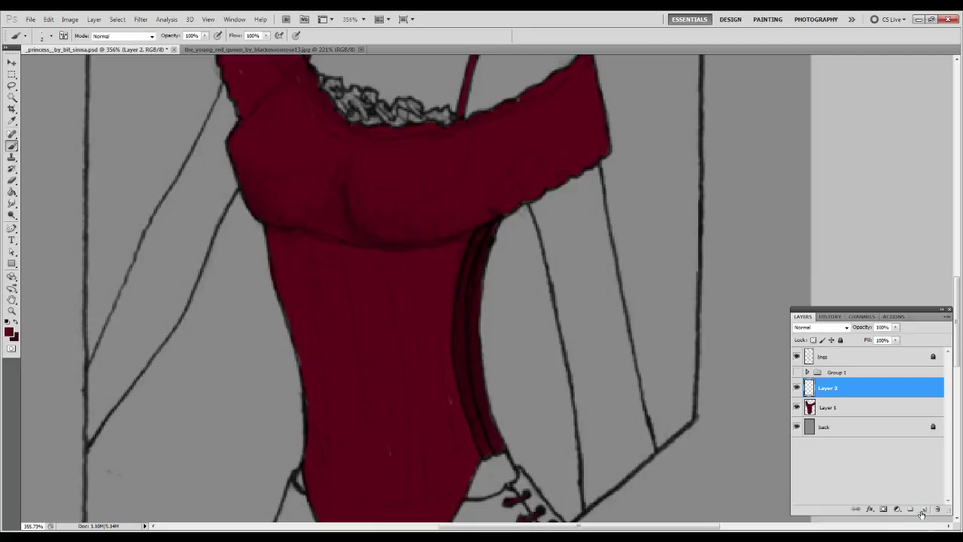
# - Clip Layer 2 to the dress layer, shade its right edge darker, and open the extras and backgrounds folder
pyautogui.hotkey('ctrl', 'alt', 'g')
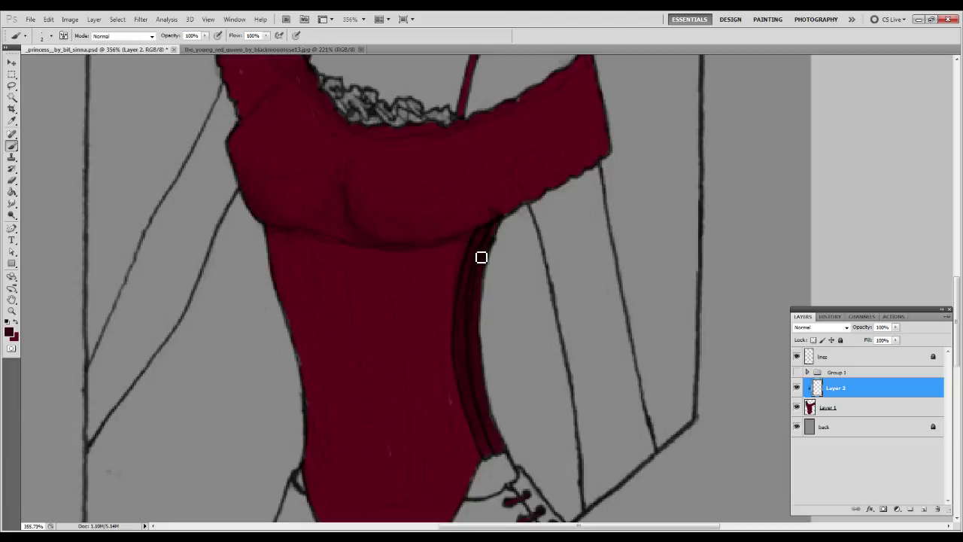
pyautogui.moveTo(480, 240)
pyautogui.mouseDown()
pyautogui.moveTo(497, 230)
pyautogui.moveTo(462, 349)
pyautogui.moveTo(480, 301)
pyautogui.mouseUp()
pyautogui.moveTo(490, 449); pyautogui.dragTo(471, 345)
pyautogui.click(883, 404)
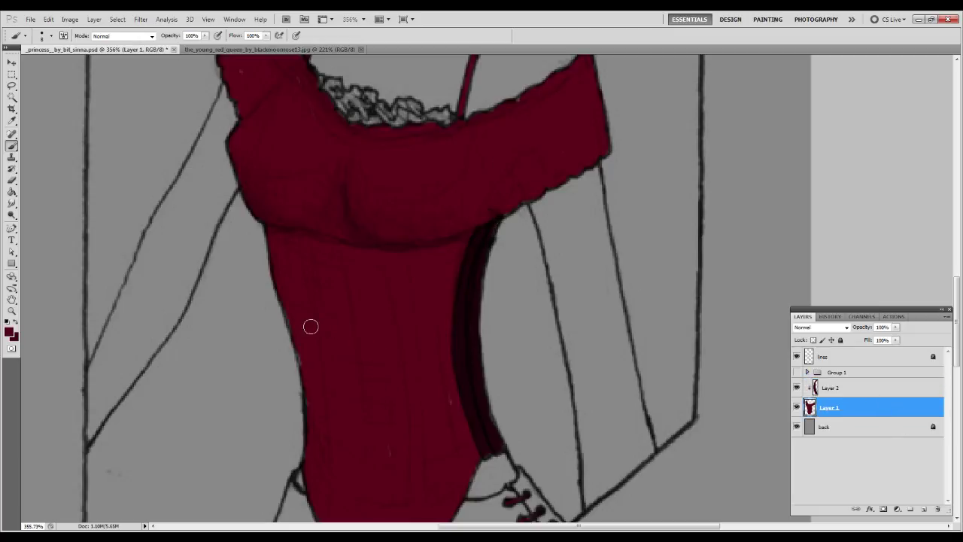
pyautogui.click(860, 388)
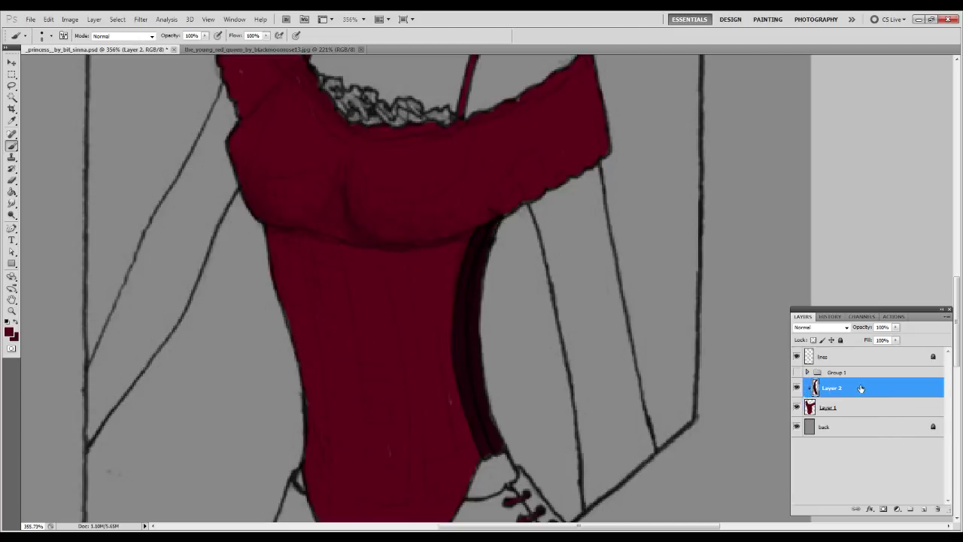
pyautogui.hotkey('ctrl', '0')
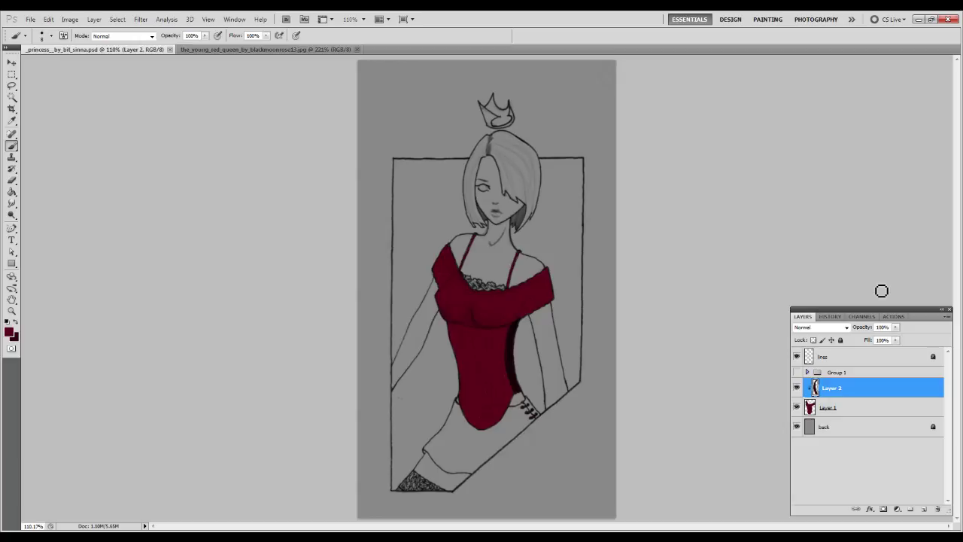
pyautogui.click(226, 525)
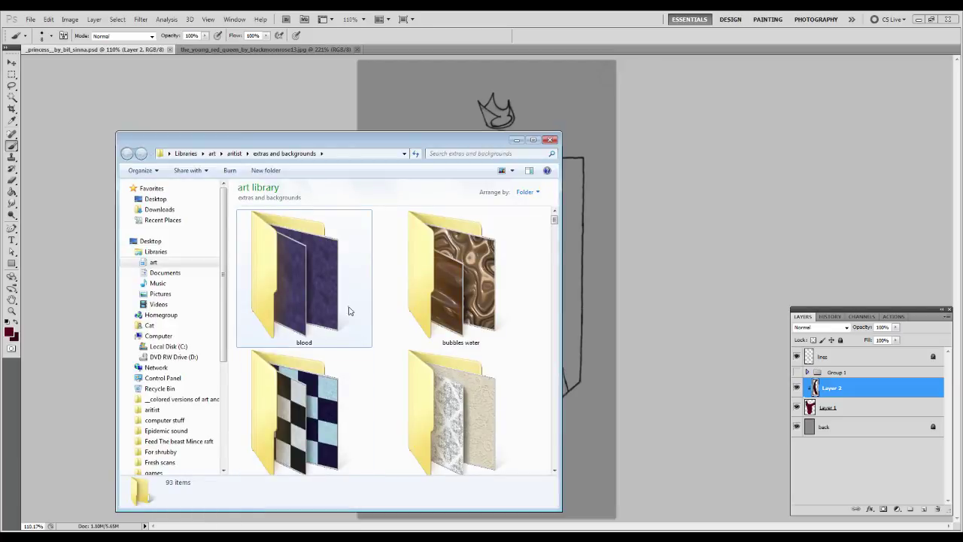
# - Browse the extras and backgrounds texture folders, repositioning the Explorer window
pyautogui.scroll(-15, 371, 351)
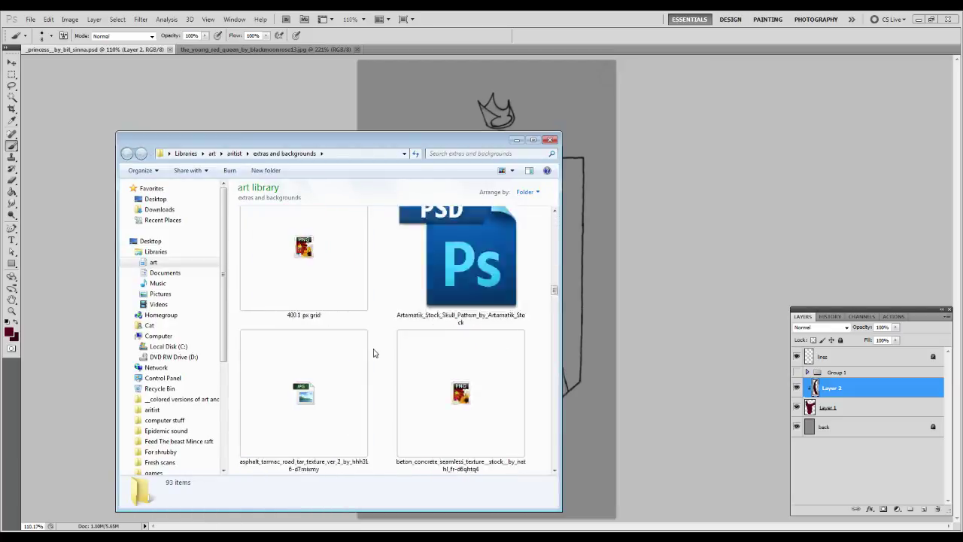
pyautogui.scroll(-15, 376, 351)
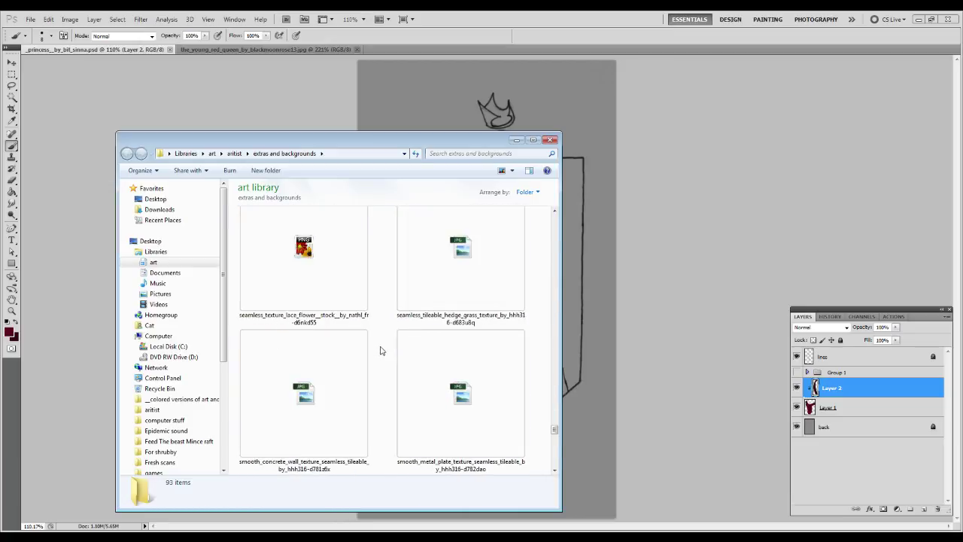
pyautogui.moveTo(553, 466); pyautogui.dragTo(554, 215)
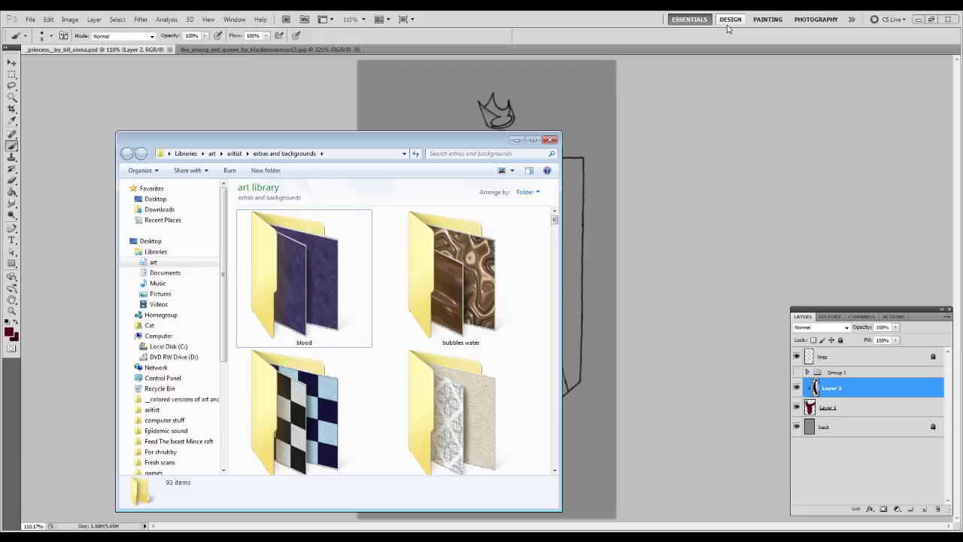
pyautogui.moveTo(332, 148); pyautogui.dragTo(287, 112)
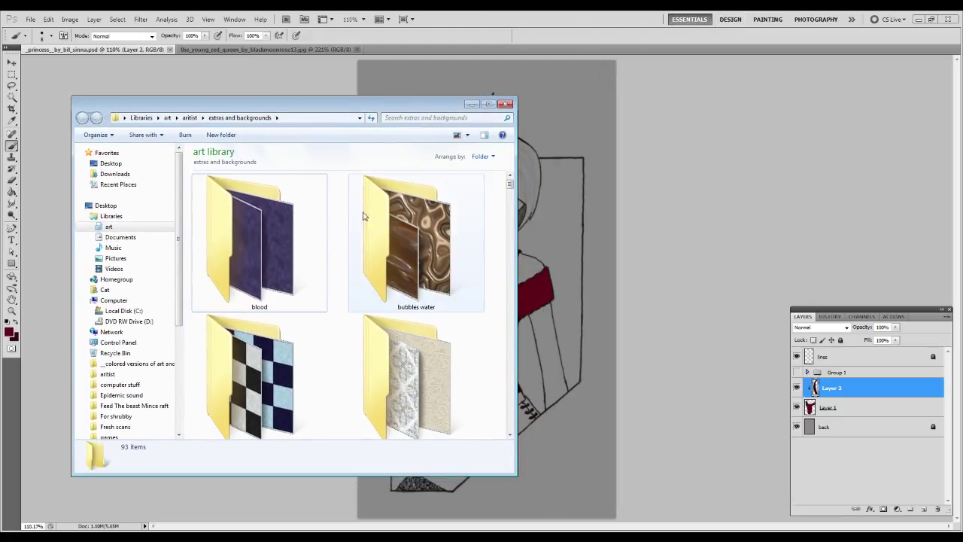
pyautogui.scroll(-10, 337, 231)
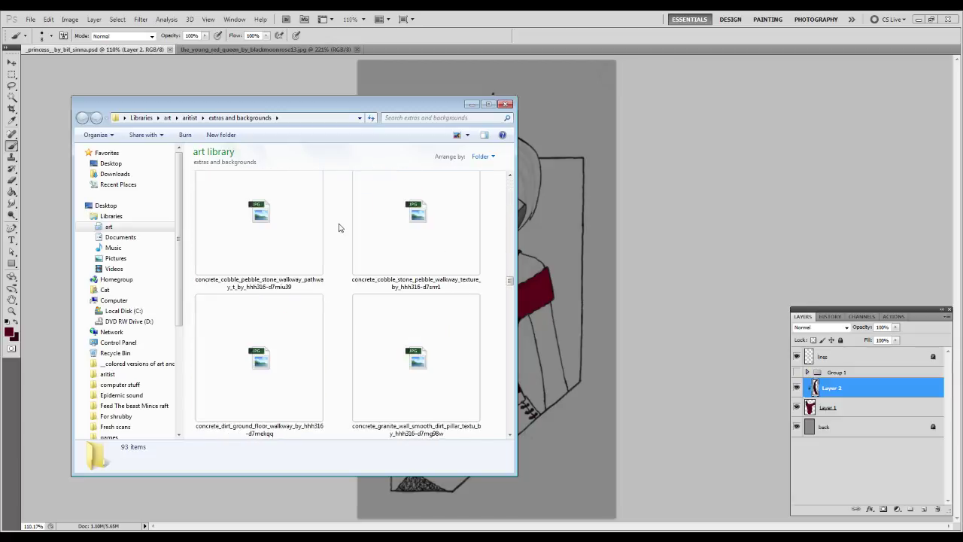
pyautogui.scroll(10, 338, 218)
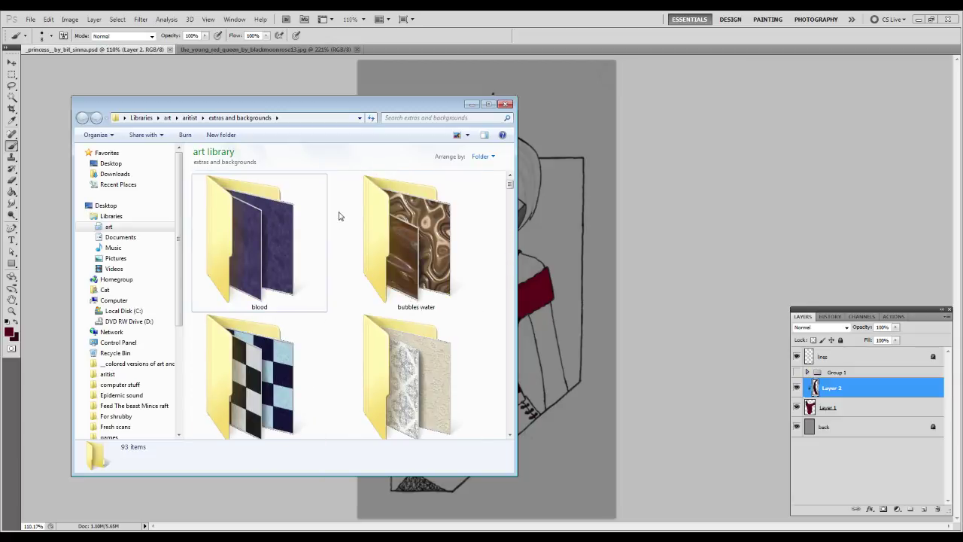
pyautogui.scroll(-4, 338, 217)
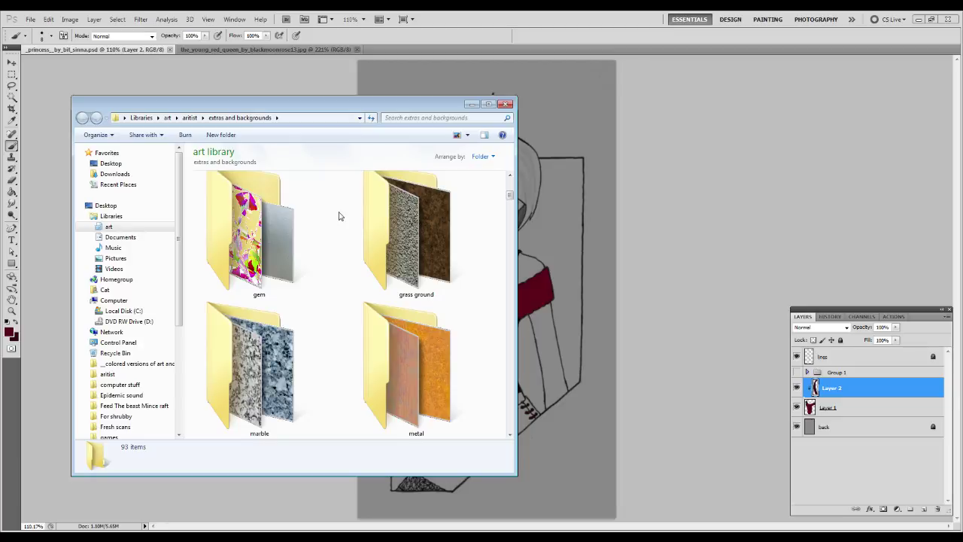
pyautogui.scroll(4, 338, 217)
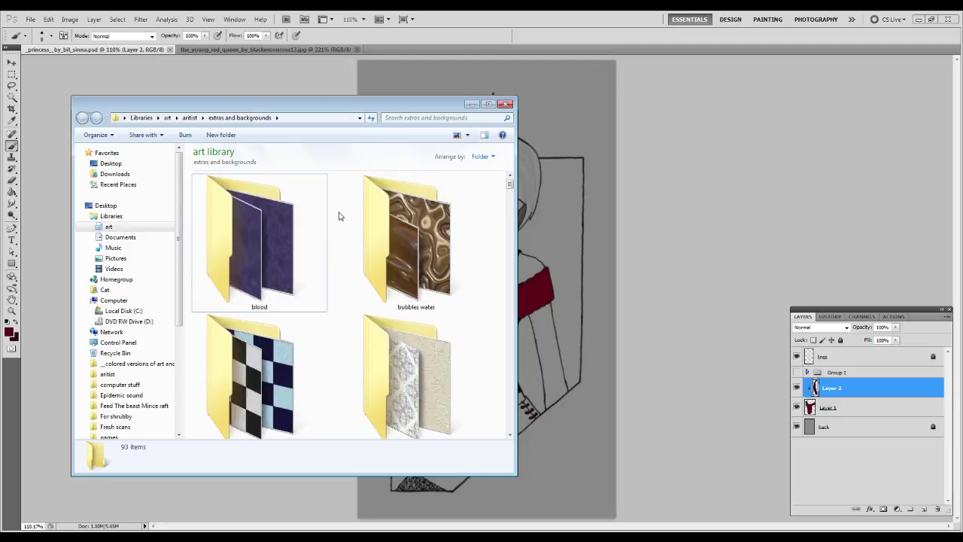
pyautogui.moveTo(353, 108)
pyautogui.mouseDown()
pyautogui.moveTo(368, 280)
pyautogui.moveTo(360, 103)
pyautogui.mouseUp()
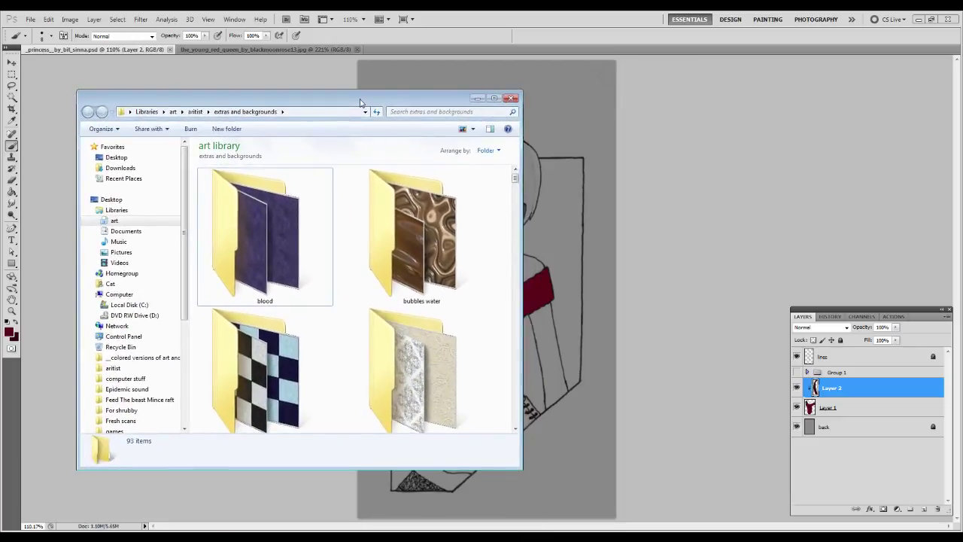
pyautogui.scroll(-10, 373, 278)
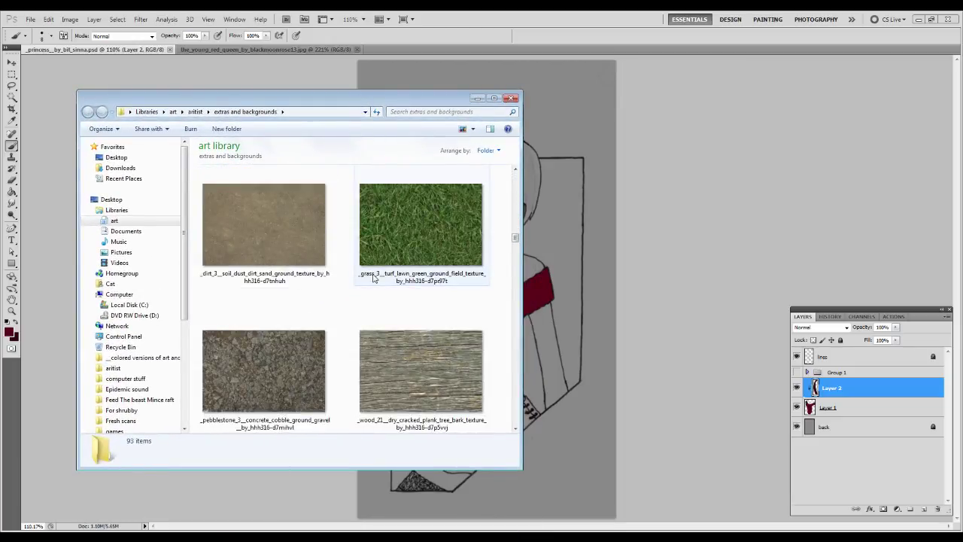
pyautogui.scroll(-10, 374, 279)
pyautogui.scroll(-12, 374, 279)
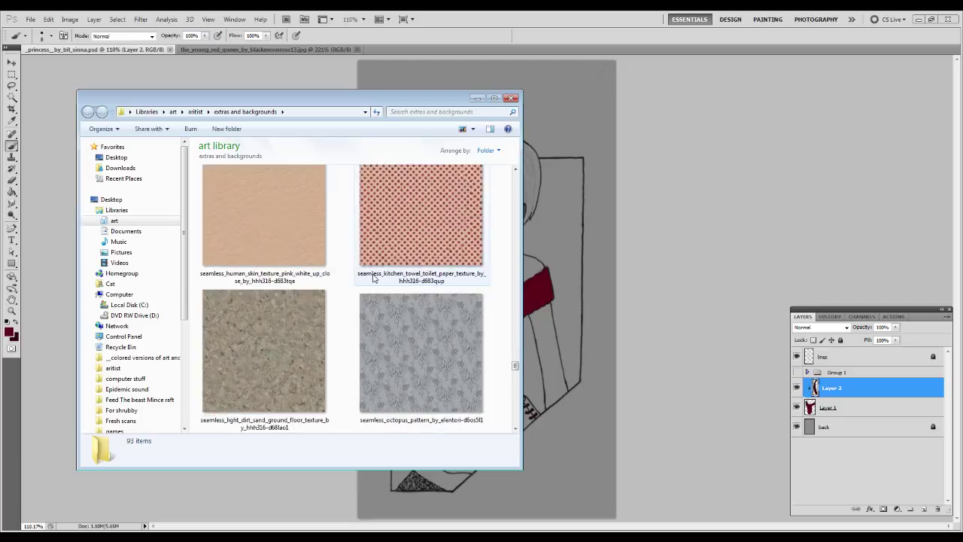
pyautogui.scroll(12, 372, 273)
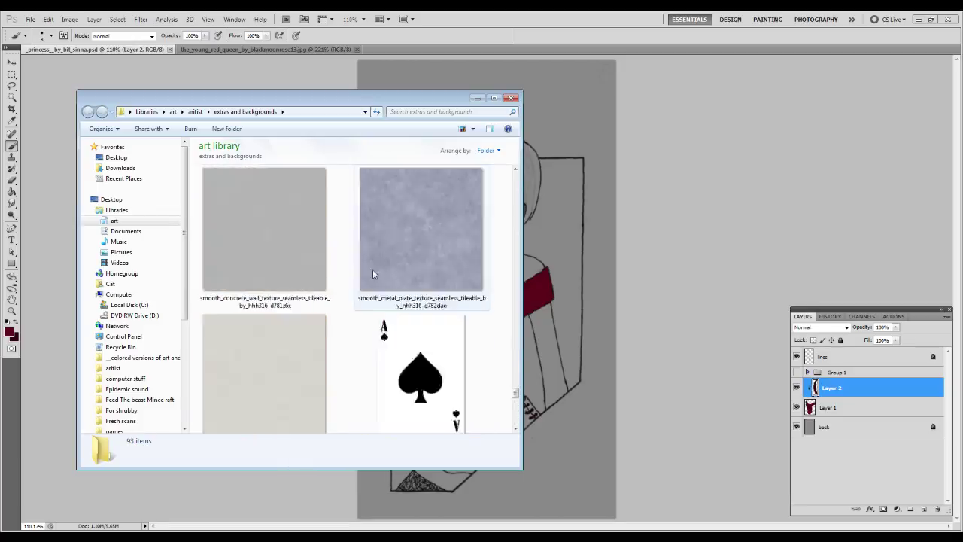
pyautogui.scroll(10, 372, 275)
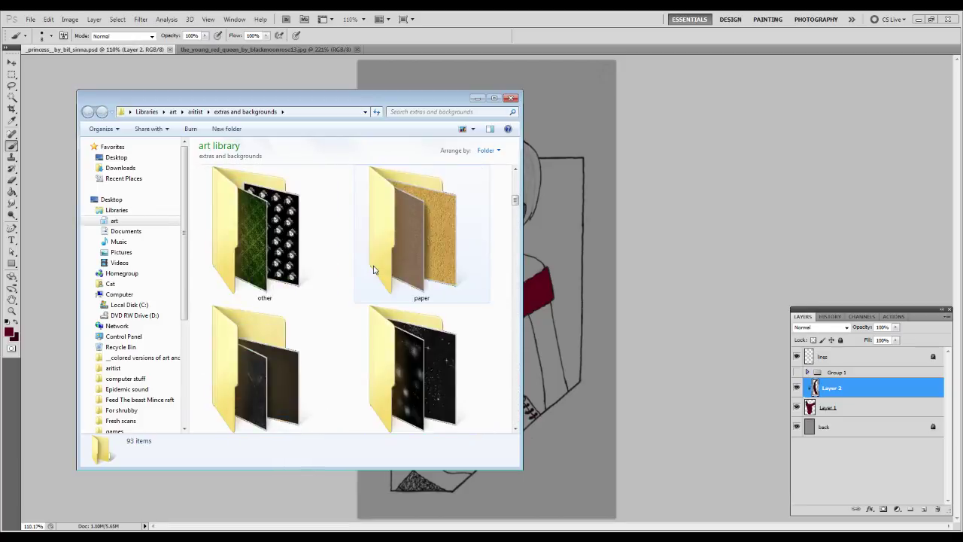
pyautogui.scroll(-3, 363, 284)
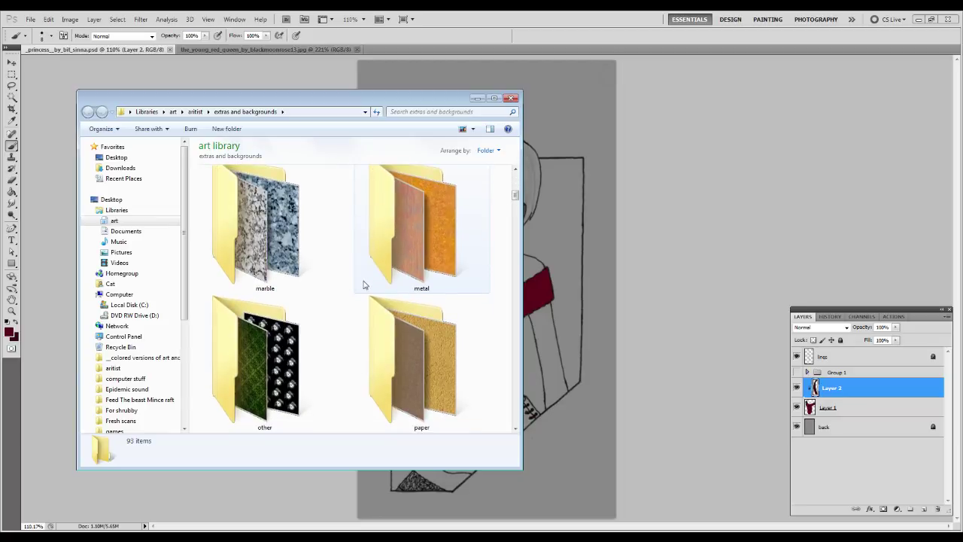
pyautogui.scroll(2, 363, 285)
pyautogui.scroll(5, 365, 282)
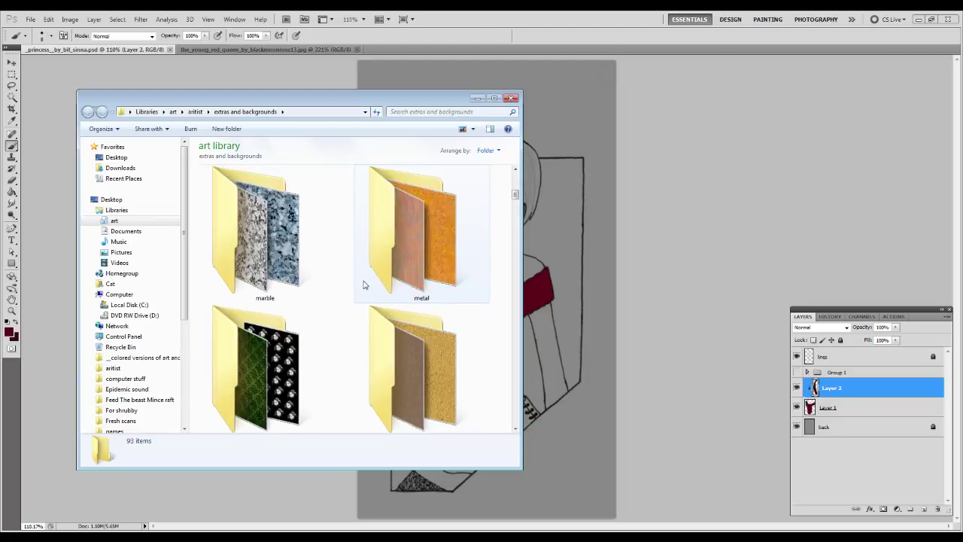
# - Go into fabric > velvet and open the Seamless Velvet texture in Photoshop
pyautogui.click(414, 243)
pyautogui.doubleClick(414, 242)
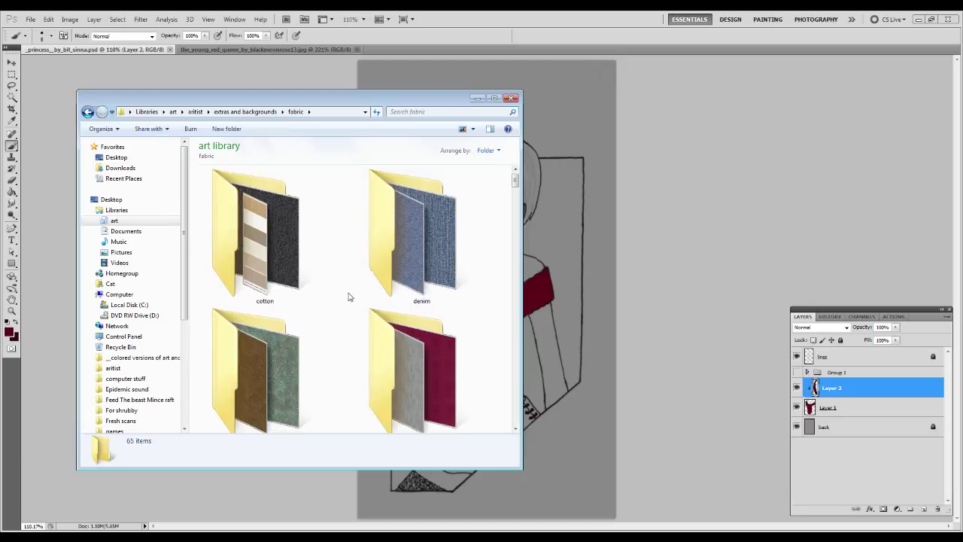
pyautogui.scroll(-2, 349, 297)
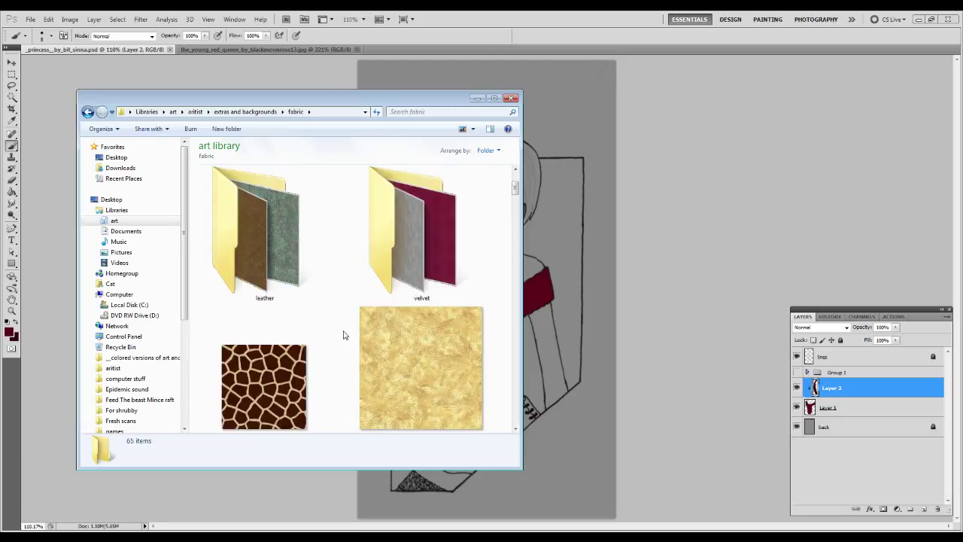
pyautogui.doubleClick(431, 252)
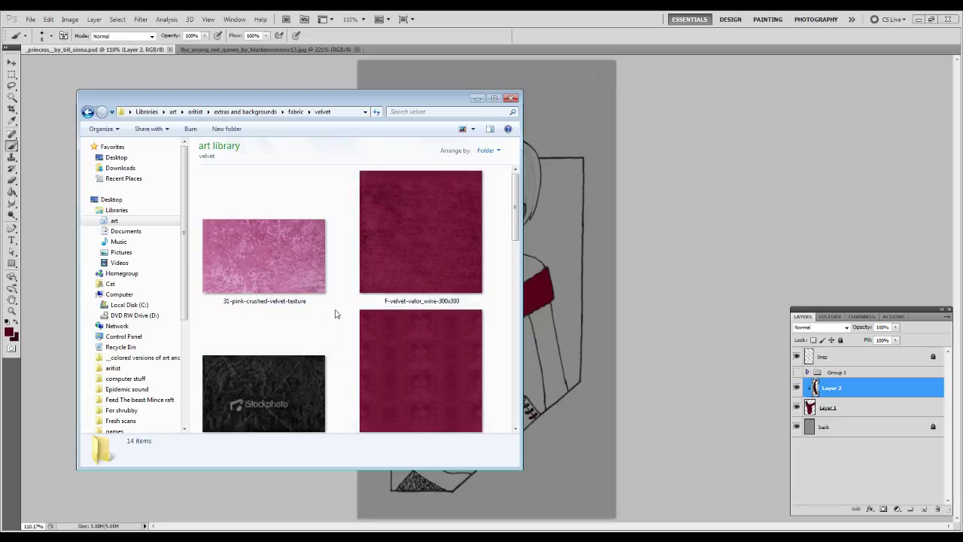
pyautogui.scroll(-3, 346, 329)
pyautogui.scroll(3, 346, 330)
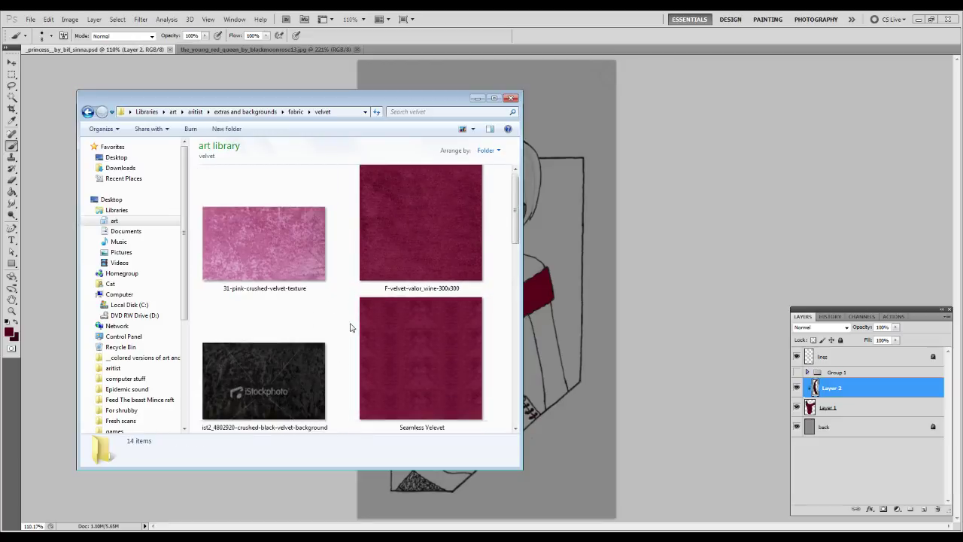
pyautogui.click(415, 355)
pyautogui.press('Return')
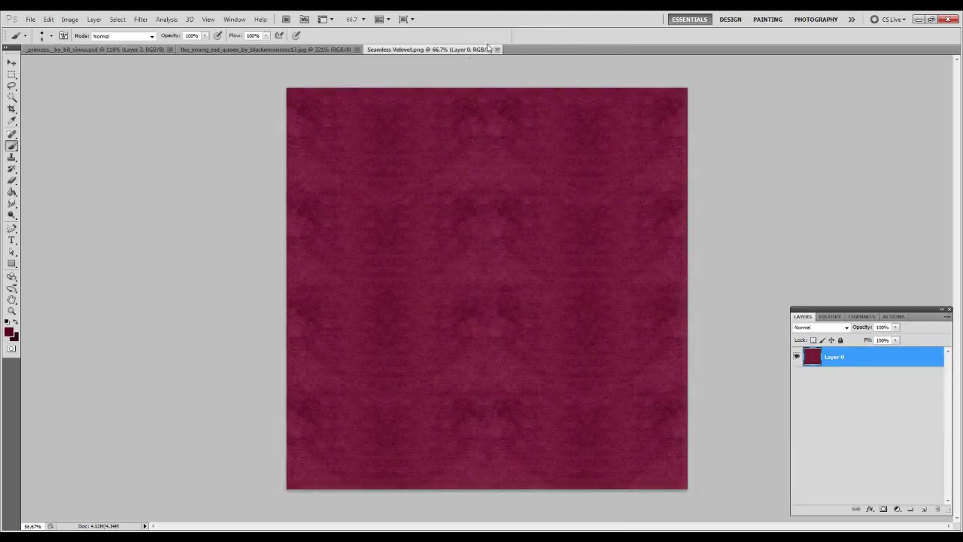
# - Move the Seamless Velvet texture into the princess drawing as Layer 3 and close its document
pyautogui.moveTo(406, 50); pyautogui.dragTo(402, 131)
pyautogui.press('v')
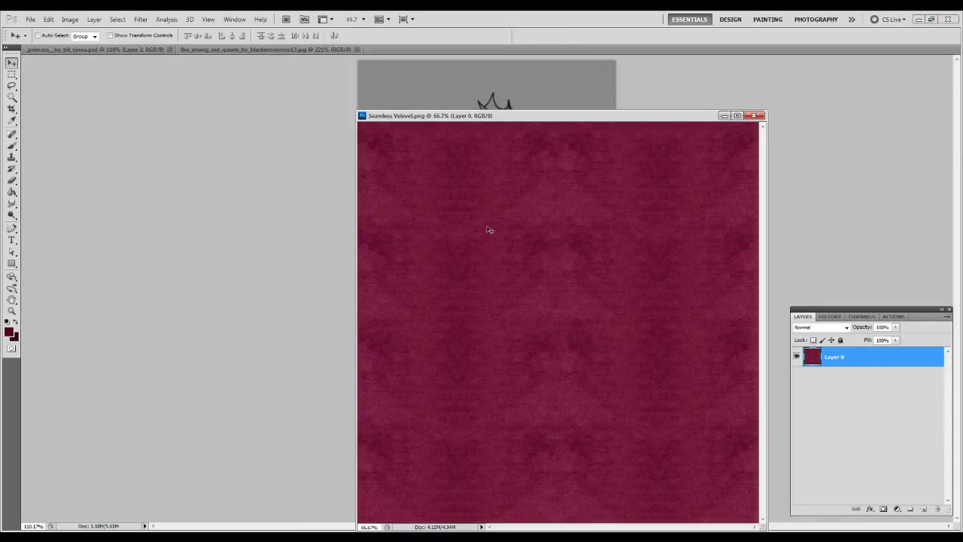
pyautogui.moveTo(499, 290); pyautogui.dragTo(475, 143)
pyautogui.moveTo(469, 90); pyautogui.dragTo(471, 92)
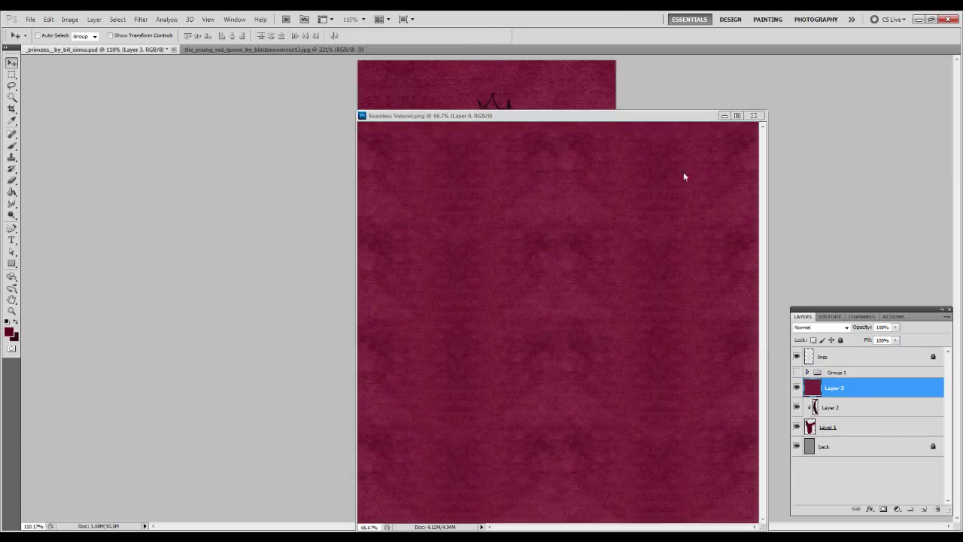
pyautogui.click(753, 116)
pyautogui.moveTo(447, 198); pyautogui.dragTo(495, 243)
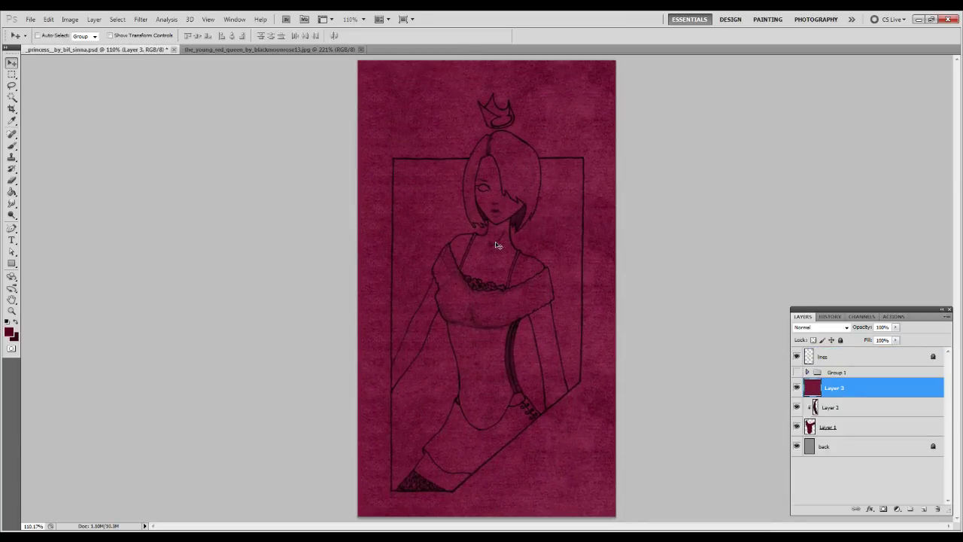
# - Try scaling the velvet layer to 50% width with 35%, then 25% height, then undo it
pyautogui.hotkey('ctrl', 't')
pyautogui.click(212, 36)
pyautogui.write('50')
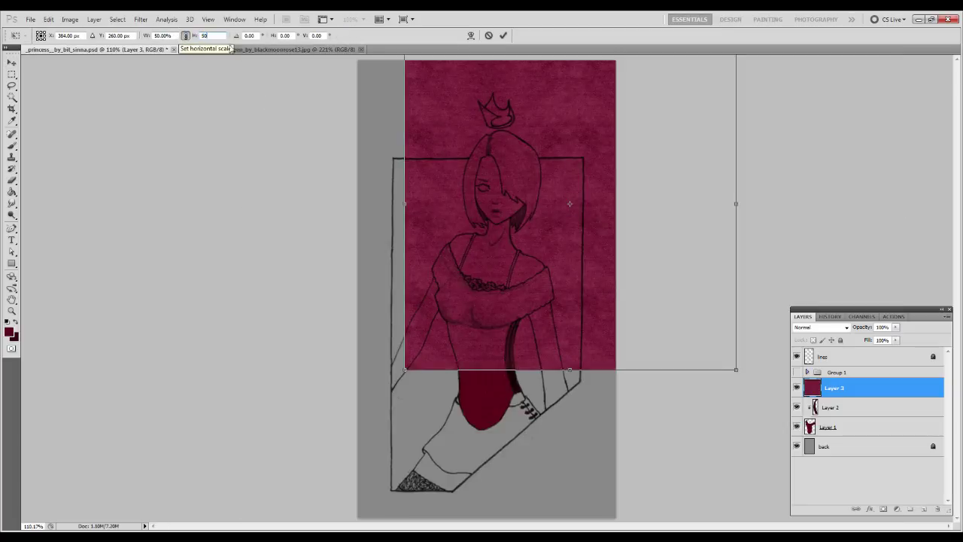
pyautogui.moveTo(640, 167); pyautogui.dragTo(557, 267)
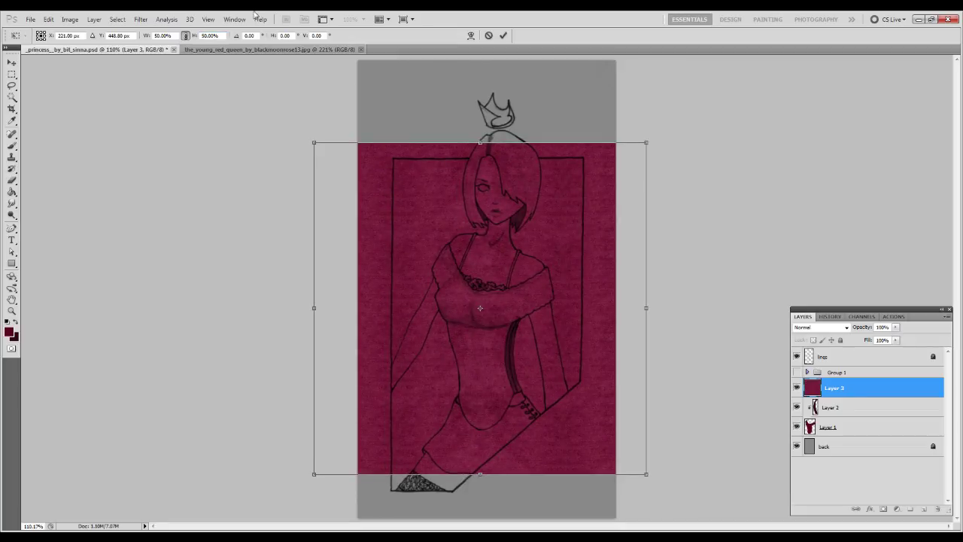
pyautogui.moveTo(219, 36); pyautogui.dragTo(197, 37)
pyautogui.write('35')
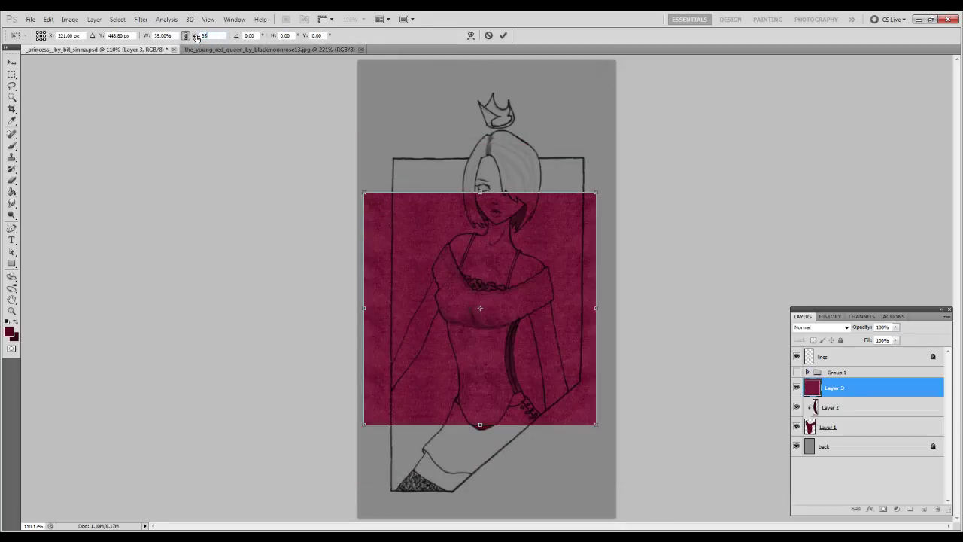
pyautogui.moveTo(216, 35); pyautogui.dragTo(188, 37)
pyautogui.write('25')
pyautogui.press('Return')
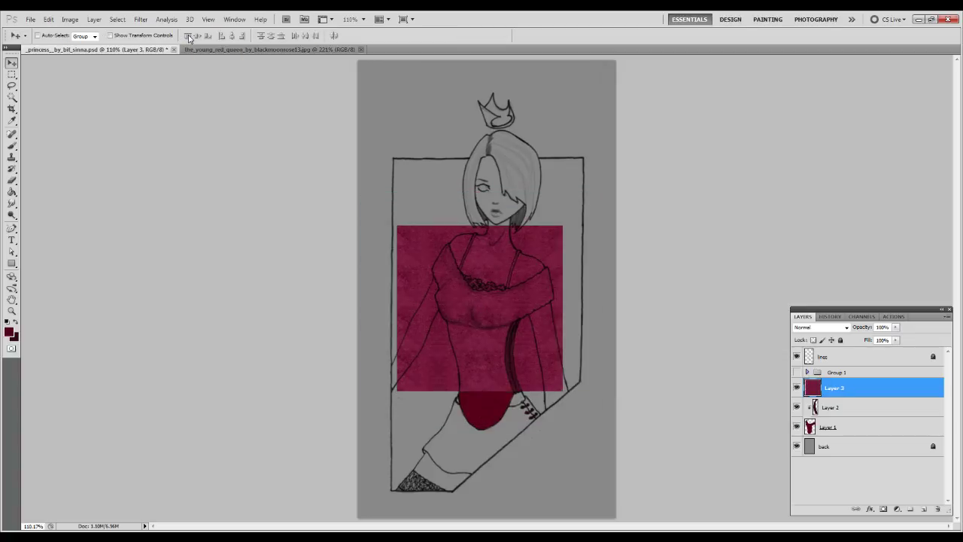
pyautogui.hotkey('ctrl', '-')
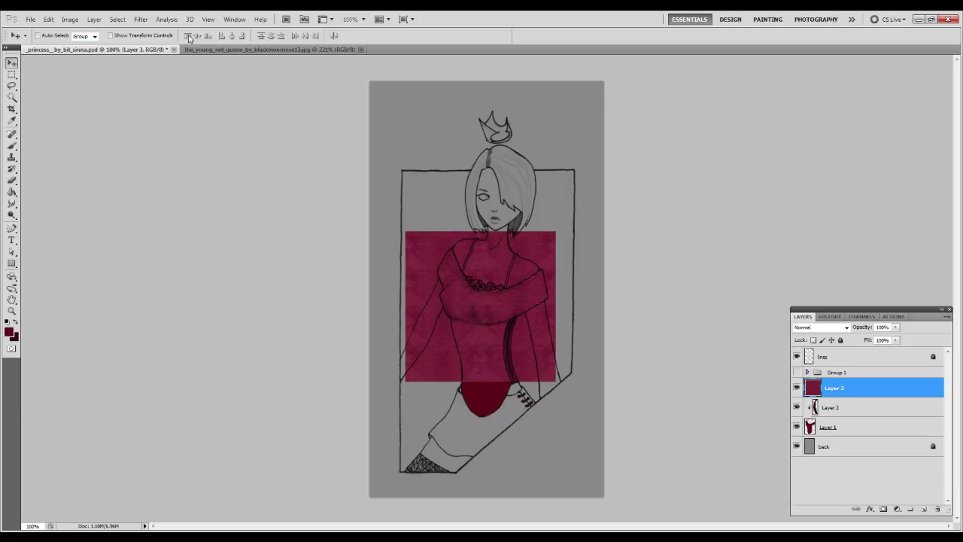
pyautogui.hotkey('ctrl', 'z')
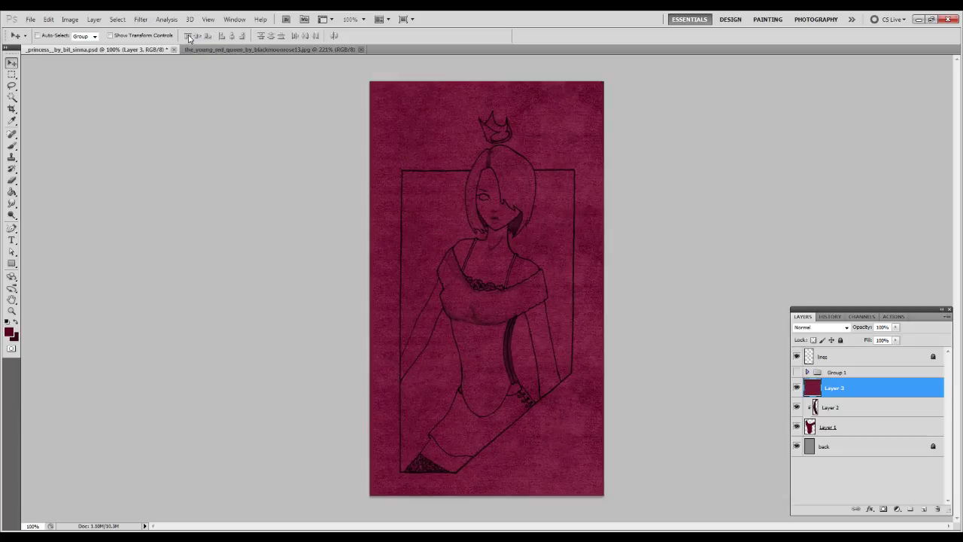
# - Scale the velvet to 45% with width and height linked and position it over the dress
pyautogui.hotkey('ctrl', 't')
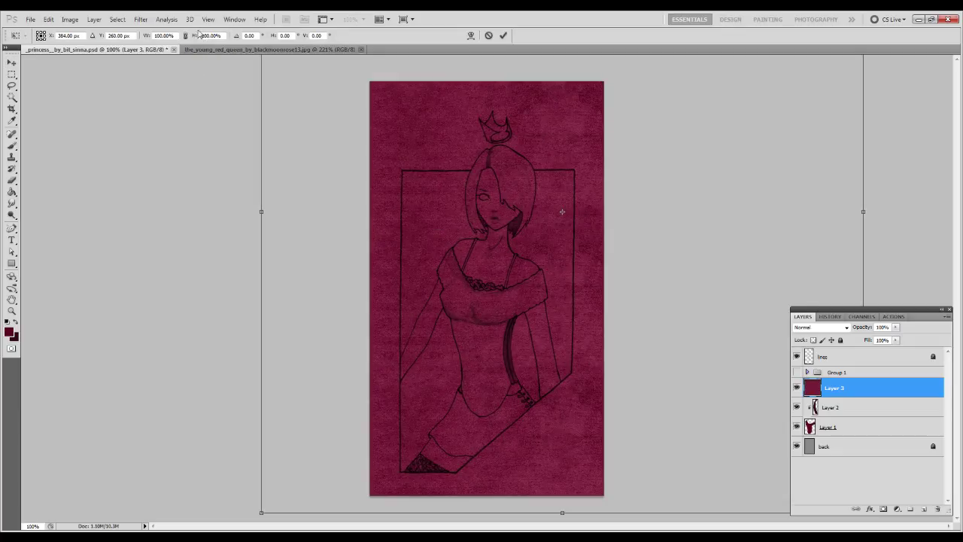
pyautogui.click(223, 35)
pyautogui.write('45')
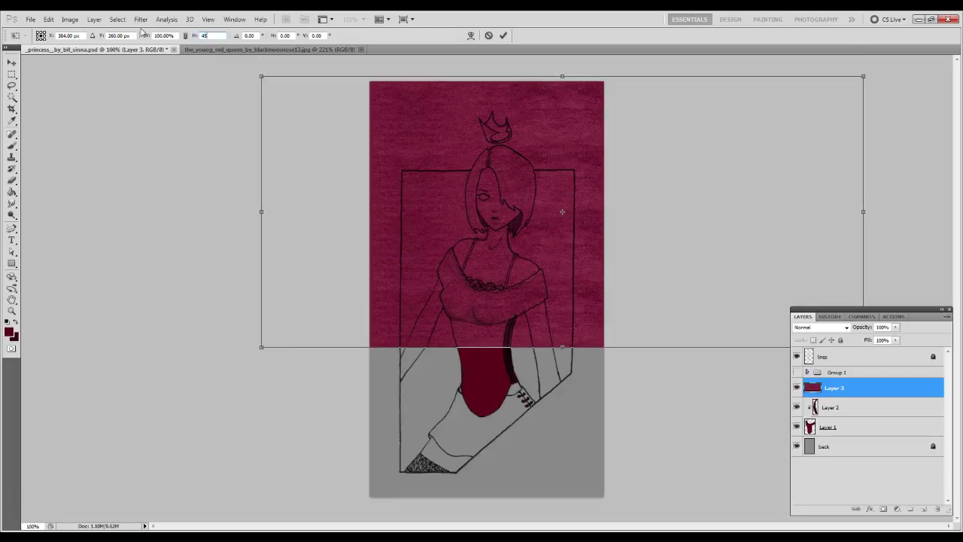
pyautogui.click(184, 36)
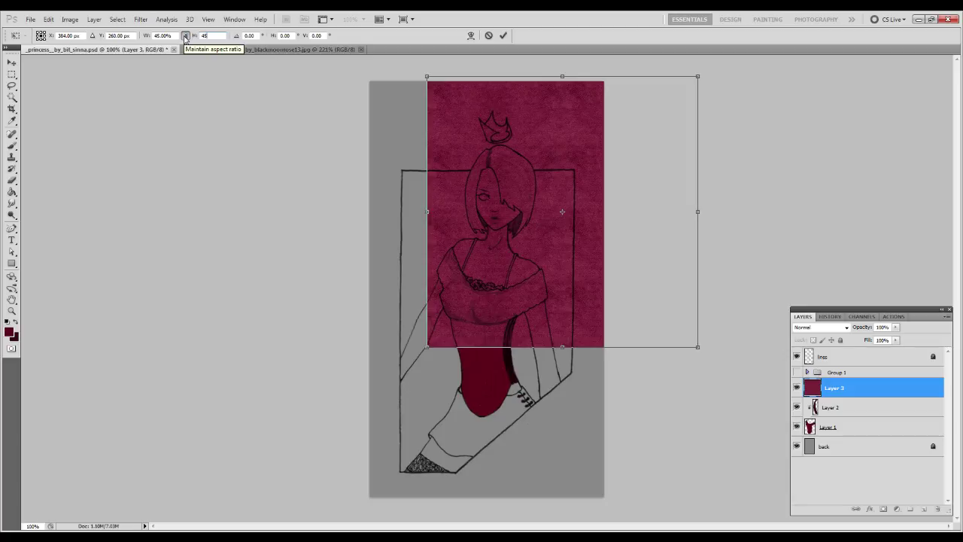
pyautogui.moveTo(596, 156); pyautogui.dragTo(524, 202)
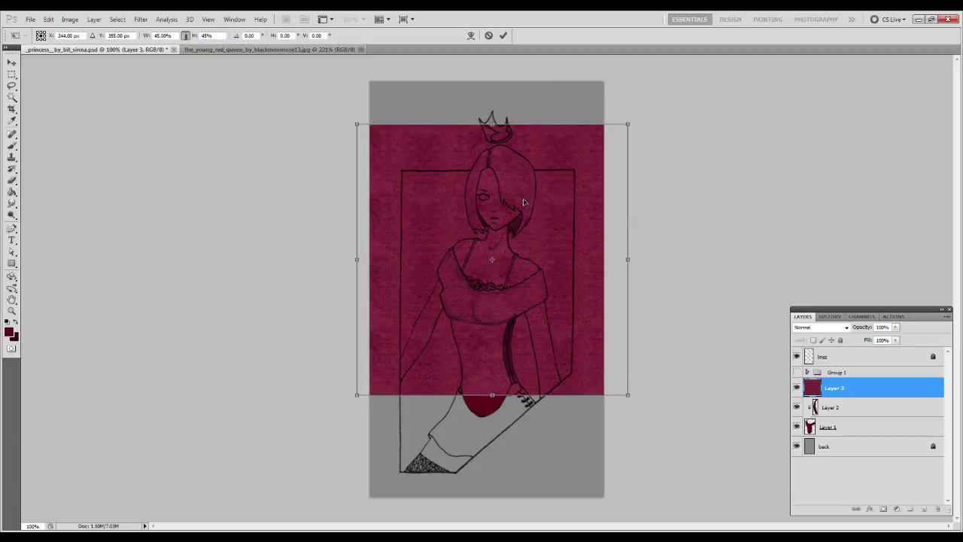
pyautogui.moveTo(524, 202); pyautogui.dragTo(522, 268)
pyautogui.press('Return')
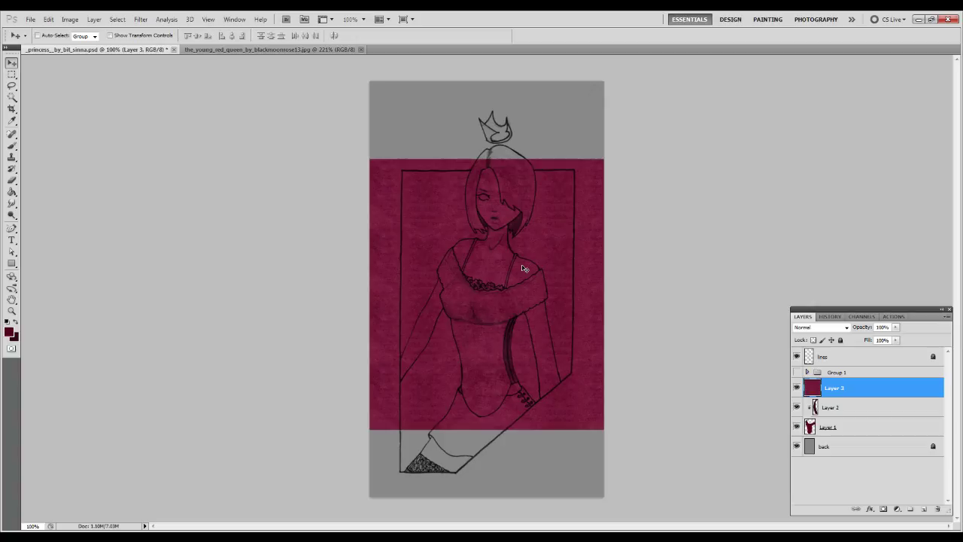
# - Desaturate velvet Layer 3, clip it to the dress layer, and blend it in Overlay mode
pyautogui.hotkey('ctrl', 'shift', 'u')
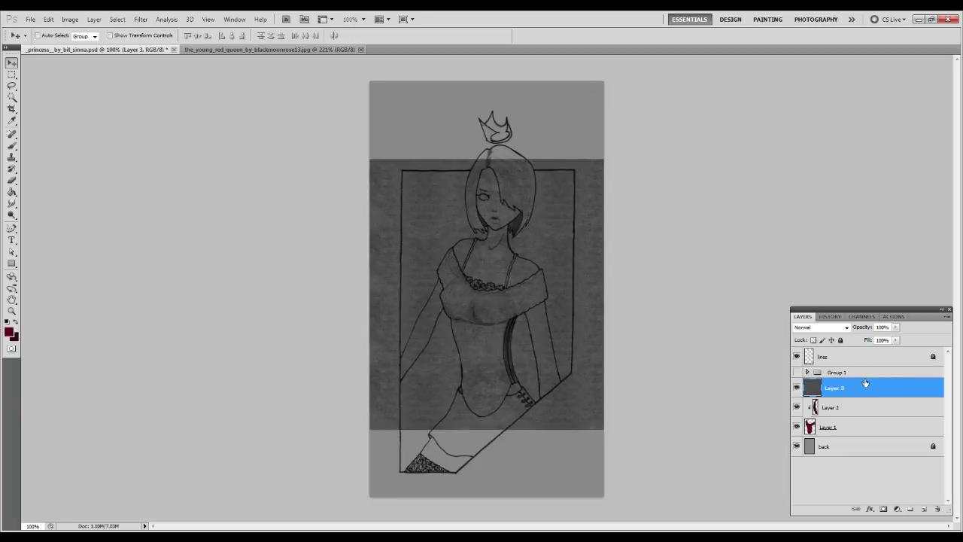
pyautogui.hotkey('ctrl', 'z')
pyautogui.hotkey('ctrl', 'z')
pyautogui.rightClick(841, 393)
pyautogui.click(872, 280)
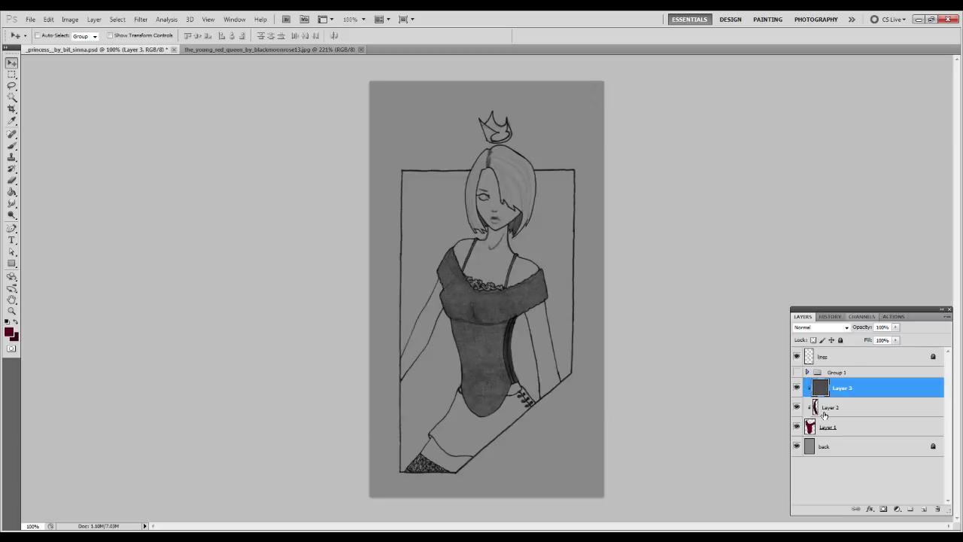
pyautogui.click(846, 327)
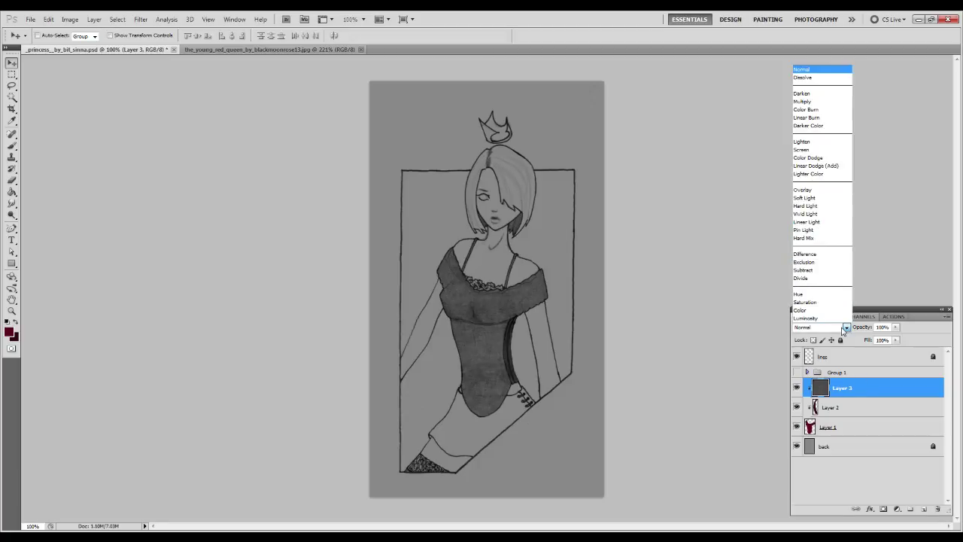
pyautogui.click(806, 194)
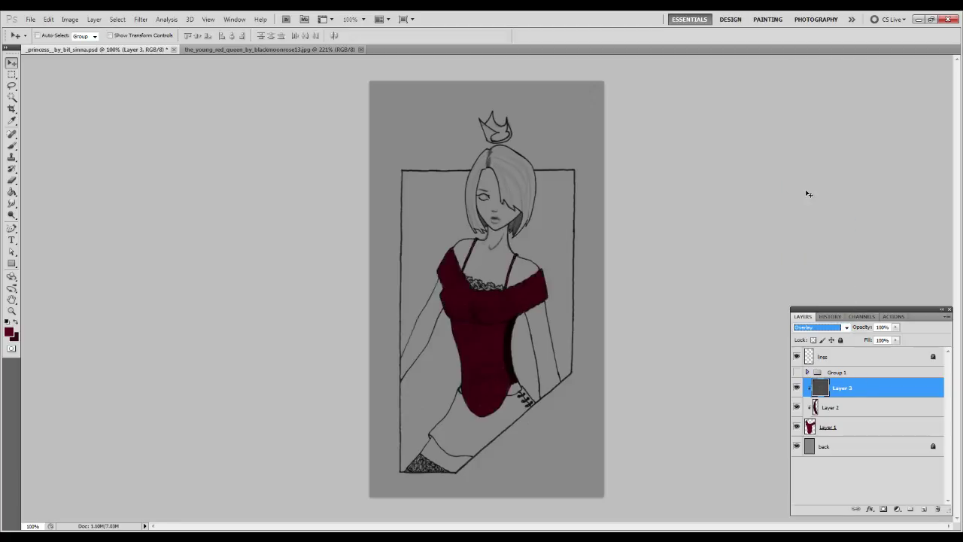
pyautogui.scroll(1, 838, 250)
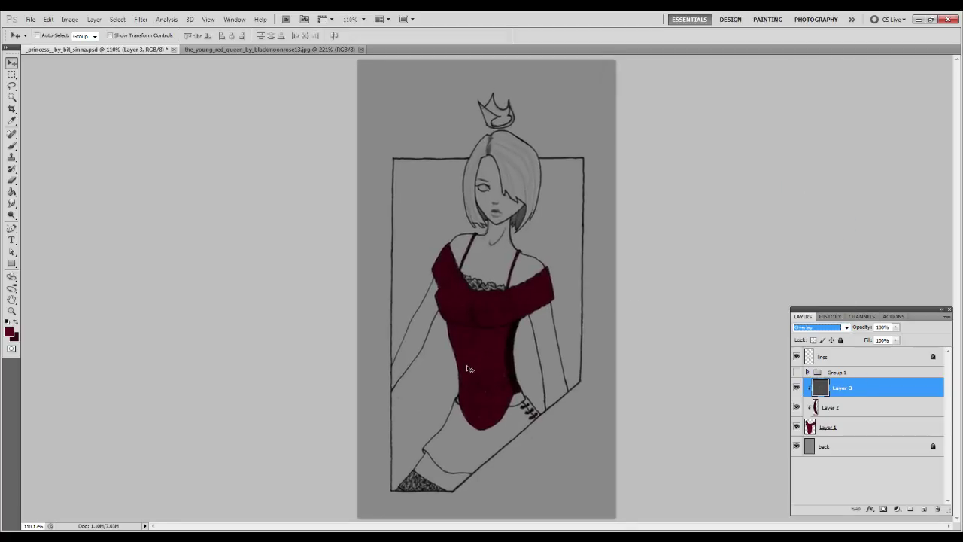
# - Zoom in on the lower dress and make Layer 1 active with the brush tool
pyautogui.press('z')
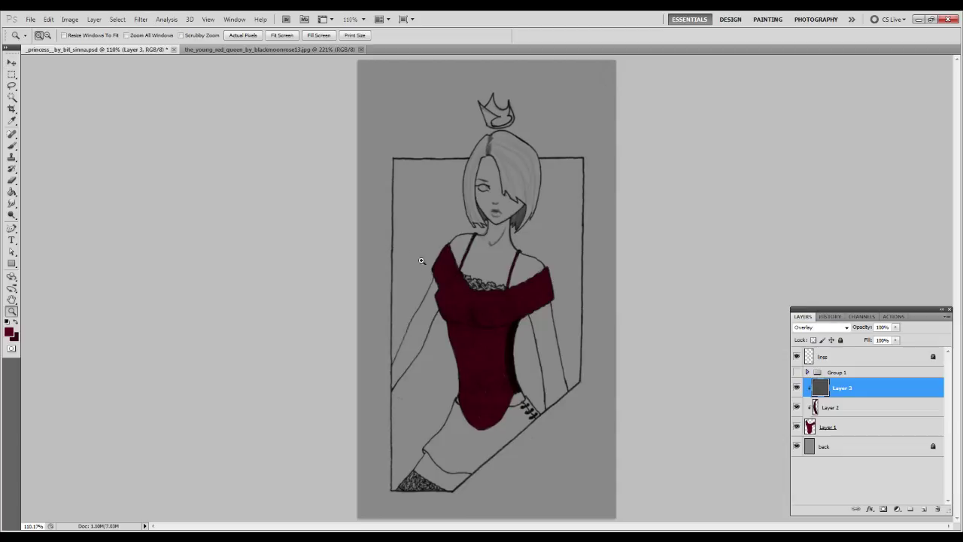
pyautogui.click(569, 441)
pyautogui.moveTo(486, 293); pyautogui.dragTo(474, 296)
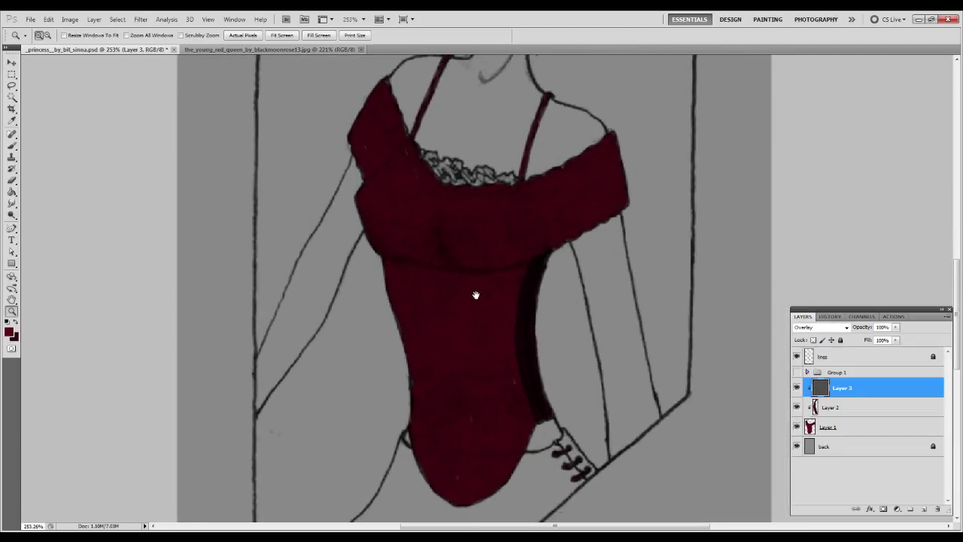
pyautogui.click(854, 428)
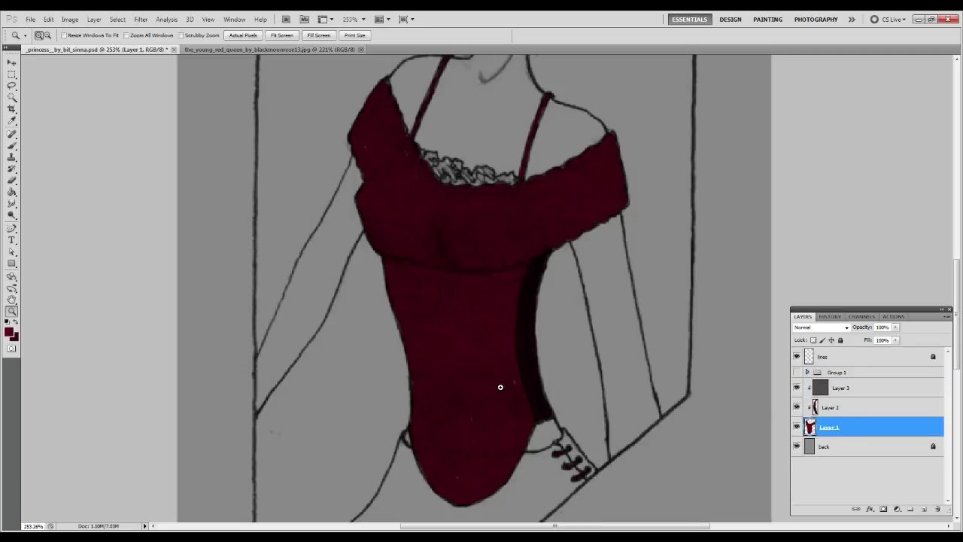
pyautogui.press('b')
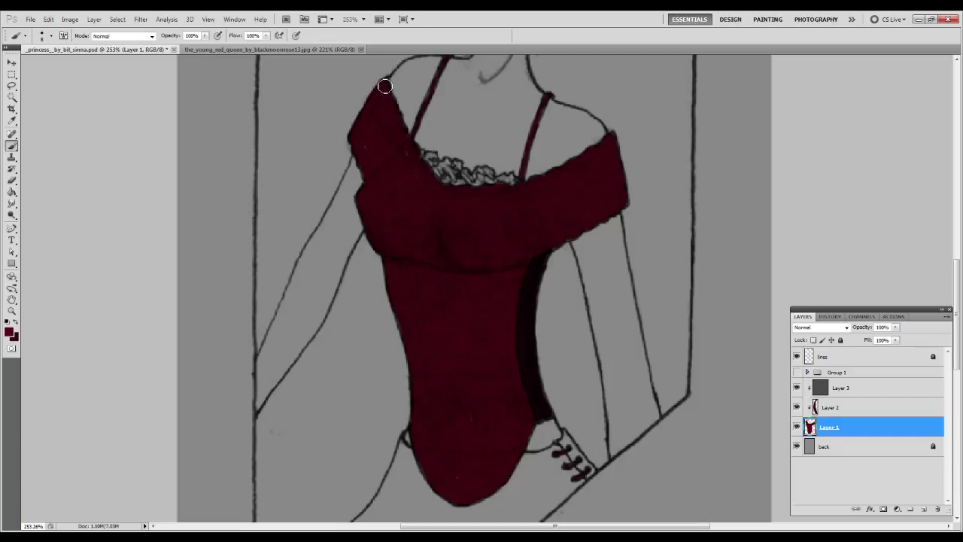
# - Duplicate the light and shade layers and move the copies below shade, outside Group 1
pyautogui.click(807, 372)
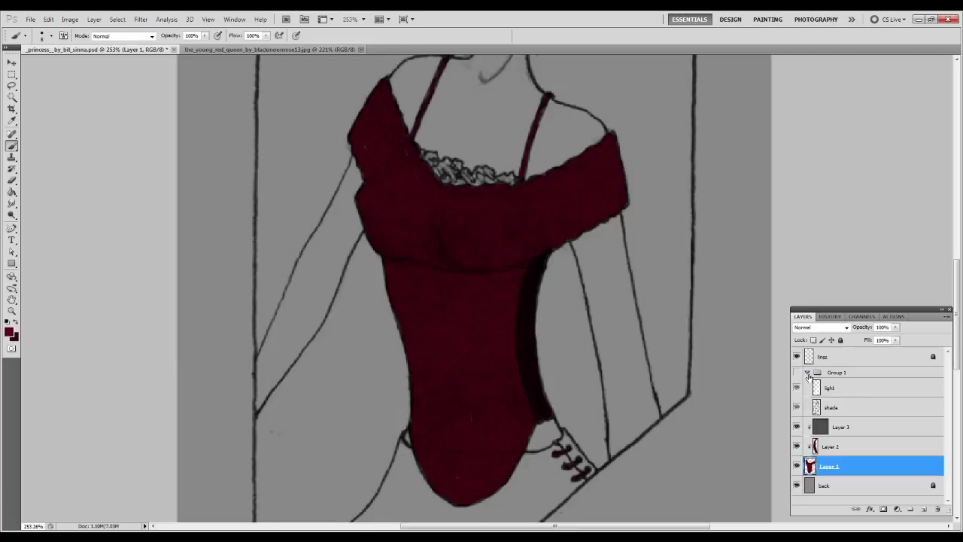
pyautogui.click(868, 397)
pyautogui.keyDown('shift'); pyautogui.click(870, 410); pyautogui.keyUp('shift')
pyautogui.rightClick(870, 410)
pyautogui.click(887, 218)
pyautogui.press('Return')
pyautogui.moveTo(849, 380); pyautogui.dragTo(850, 439)
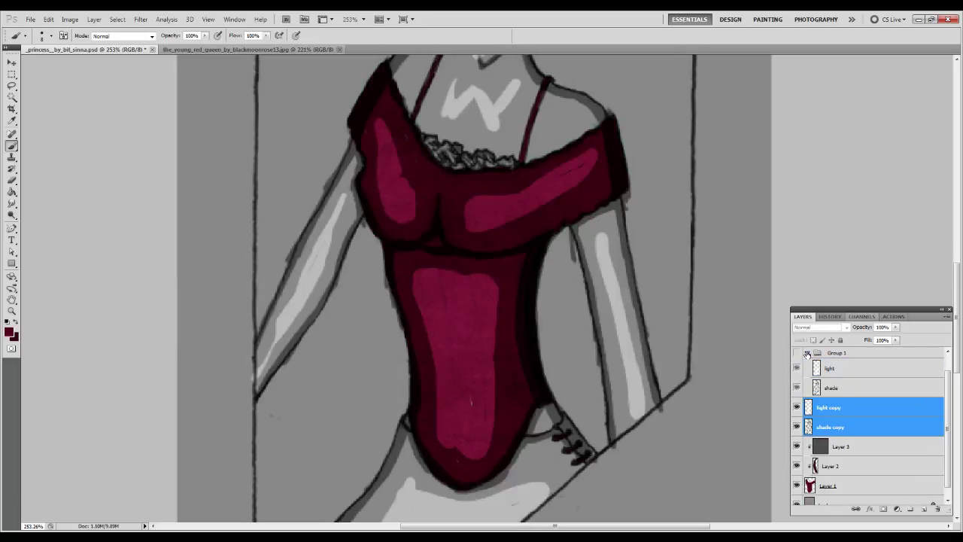
pyautogui.click(808, 353)
pyautogui.click(828, 464)
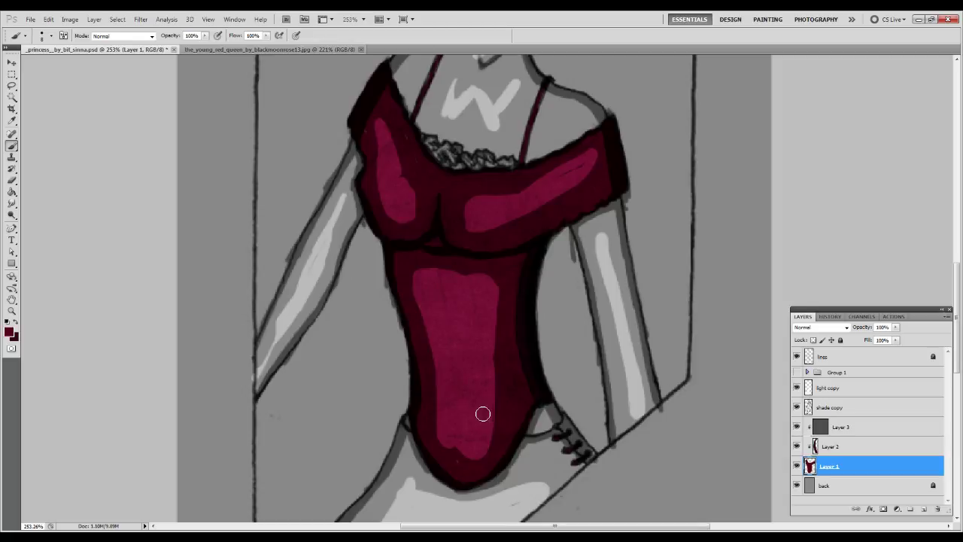
pyautogui.moveTo(527, 206); pyautogui.dragTo(514, 311)
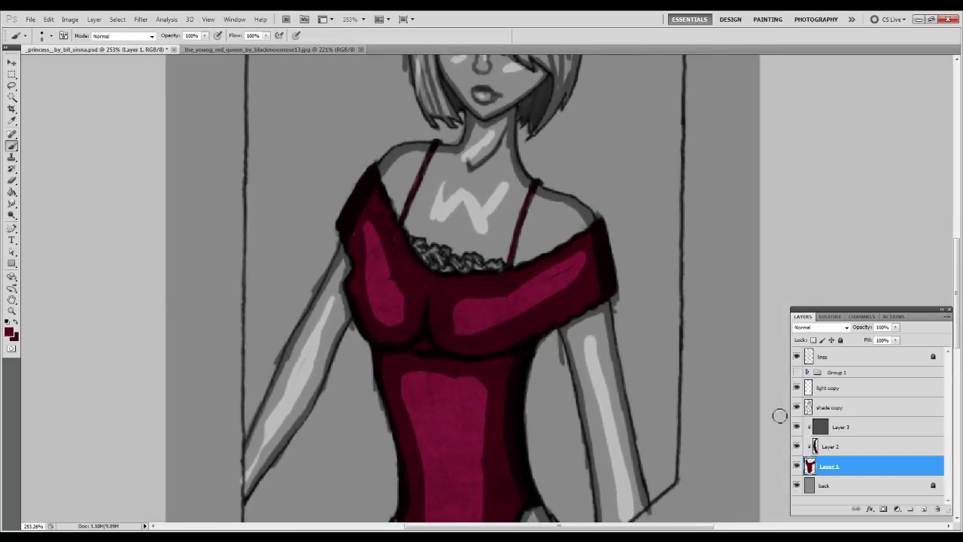
# - Clip the light copy and shade copy layers to the dress layer with Ctrl+Alt+G
pyautogui.click(861, 410)
pyautogui.keyDown('ctrl'); pyautogui.click(850, 389); pyautogui.keyUp('ctrl')
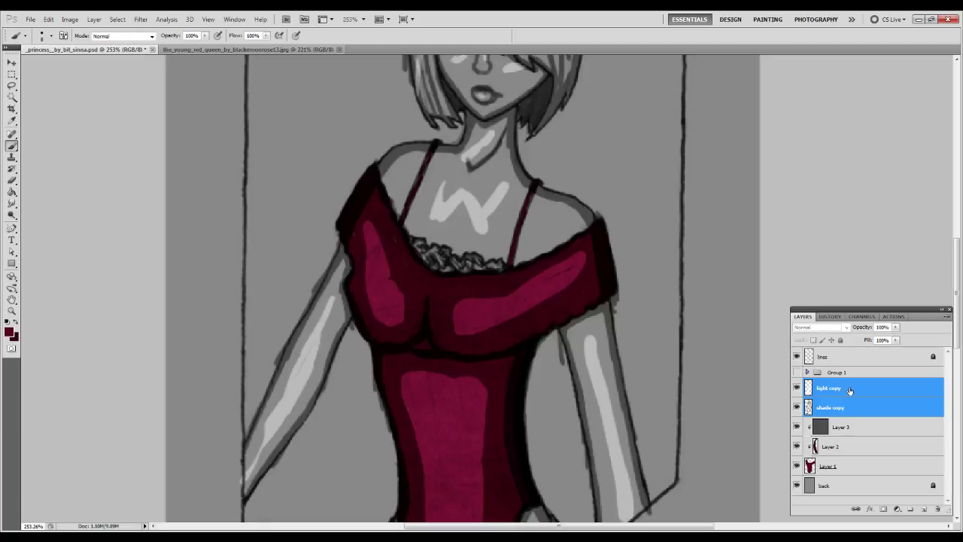
pyautogui.hotkey('ctrl', 'alt', 'g')
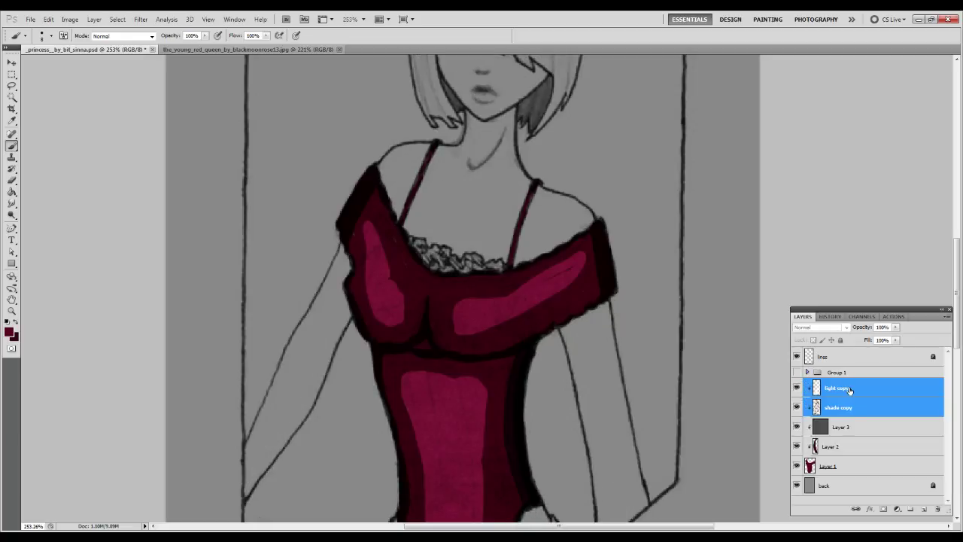
# - Apply a Gaussian Blur of about 5 pixels radius to the shade copy layer
pyautogui.click(851, 412)
pyautogui.click(141, 19)
pyautogui.click(141, 19)
pyautogui.hotkey('ctrl', '1')
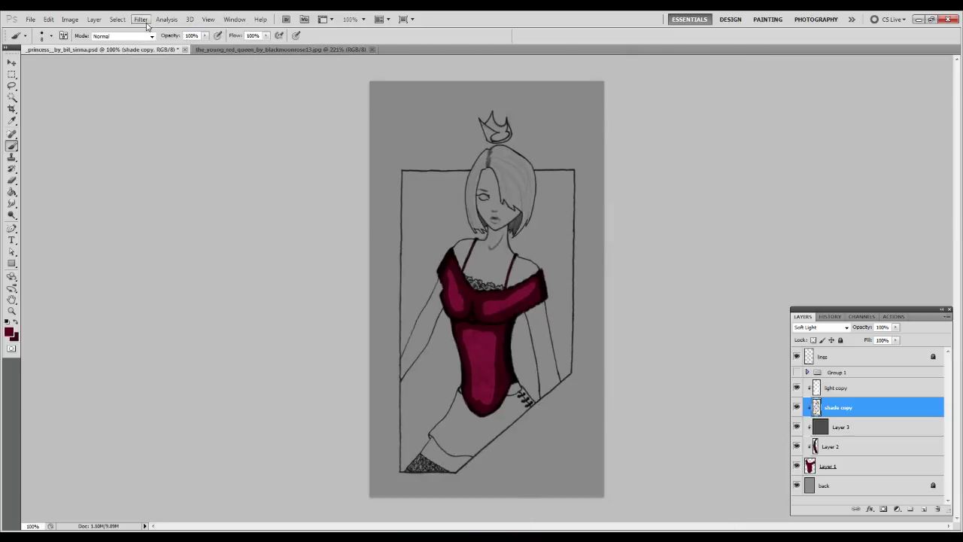
pyautogui.click(144, 20)
pyautogui.moveTo(209, 111)
pyautogui.click(277, 149)
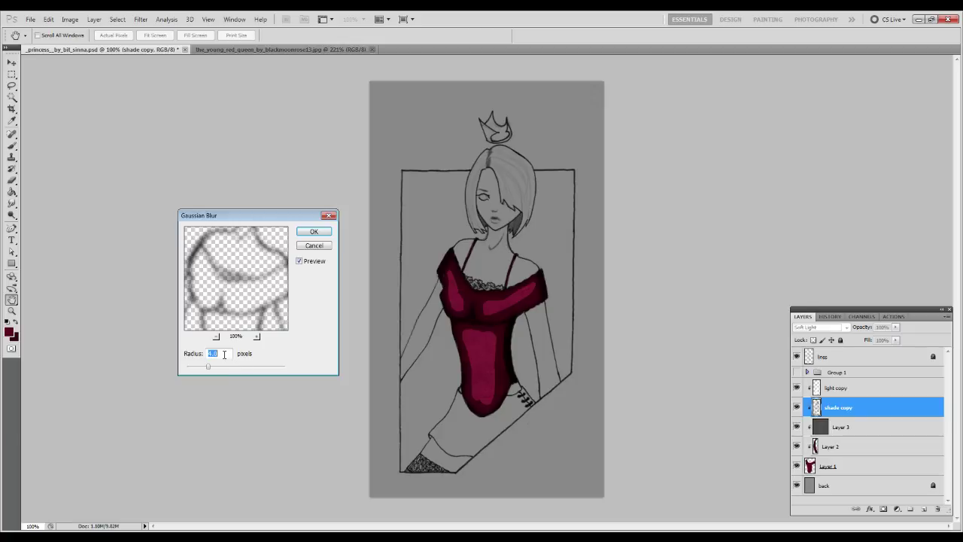
pyautogui.write('30')
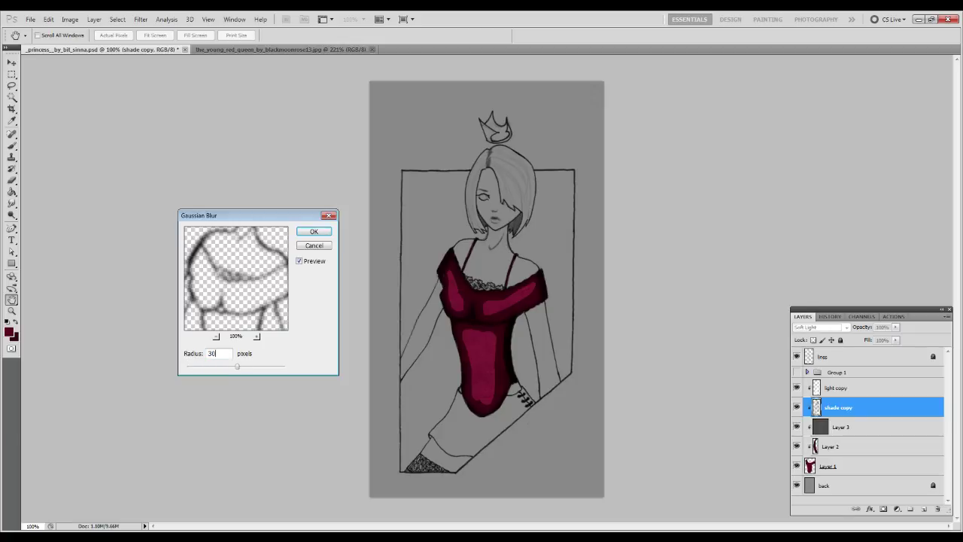
pyautogui.press('BackSpace')
pyautogui.doubleClick(208, 353)
pyautogui.write('5')
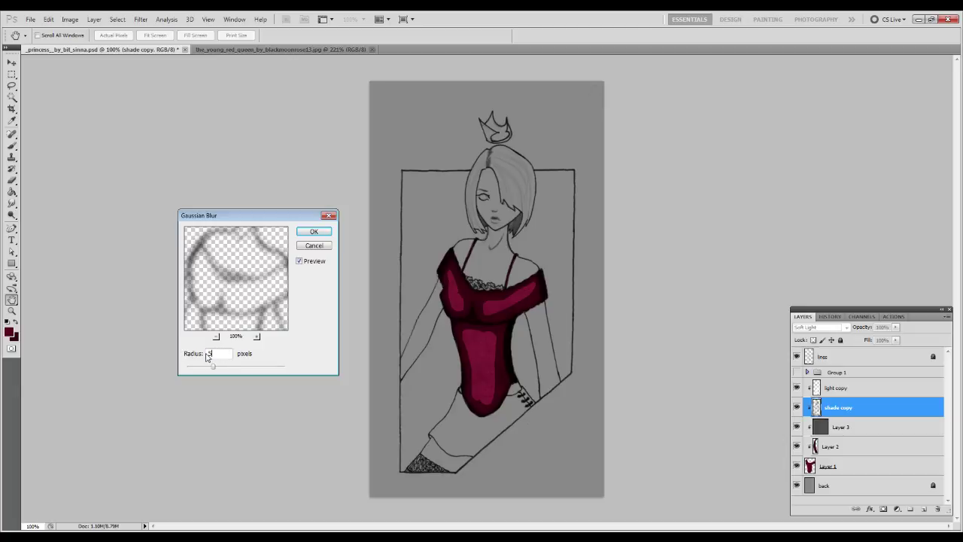
pyautogui.click(200, 358)
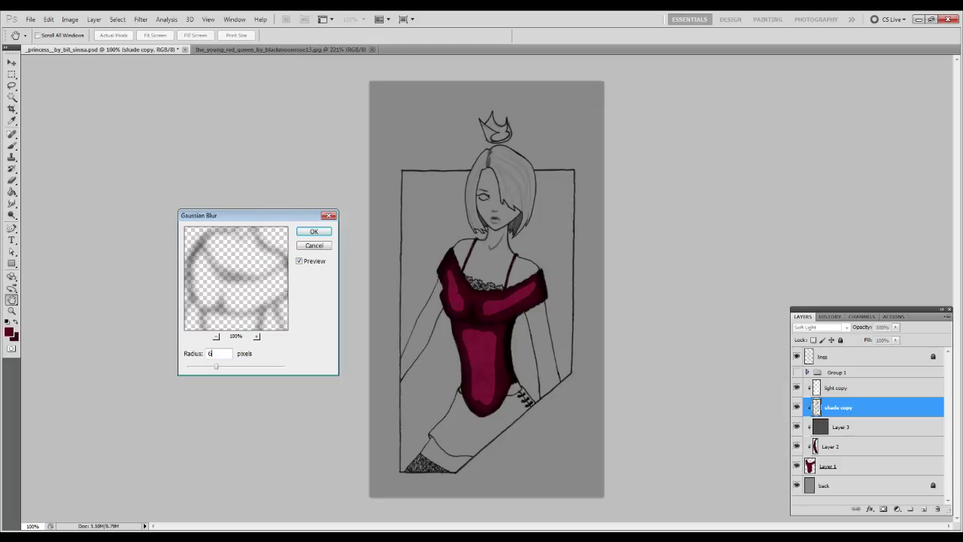
pyautogui.write('.')
pyautogui.press('Return')
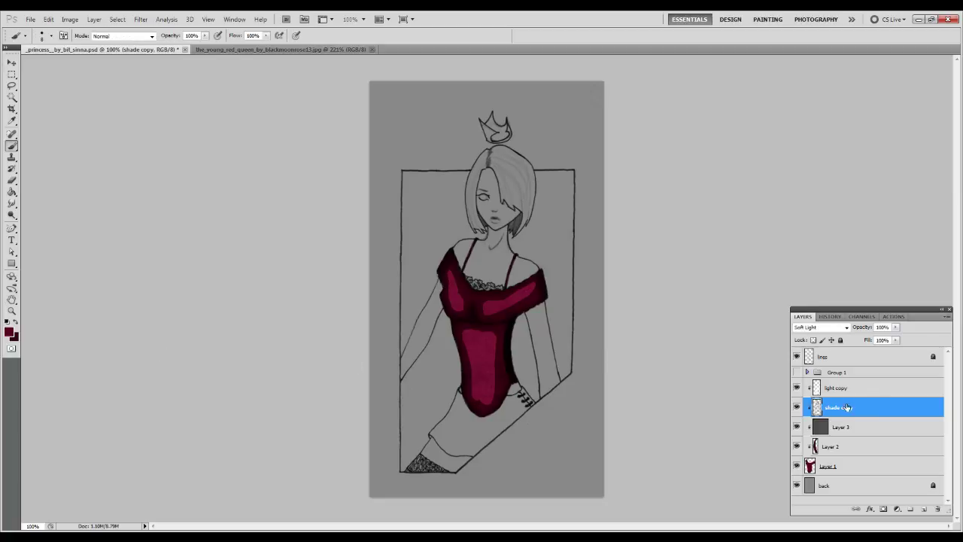
# - Set the light copy layer's opacity to 50%
pyautogui.click(865, 389)
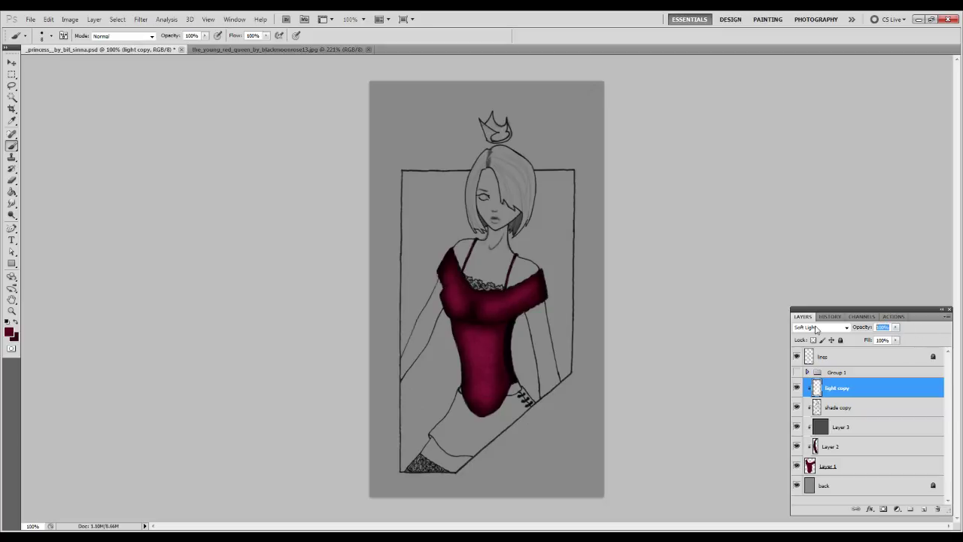
pyautogui.write('50')
pyautogui.press('Return')
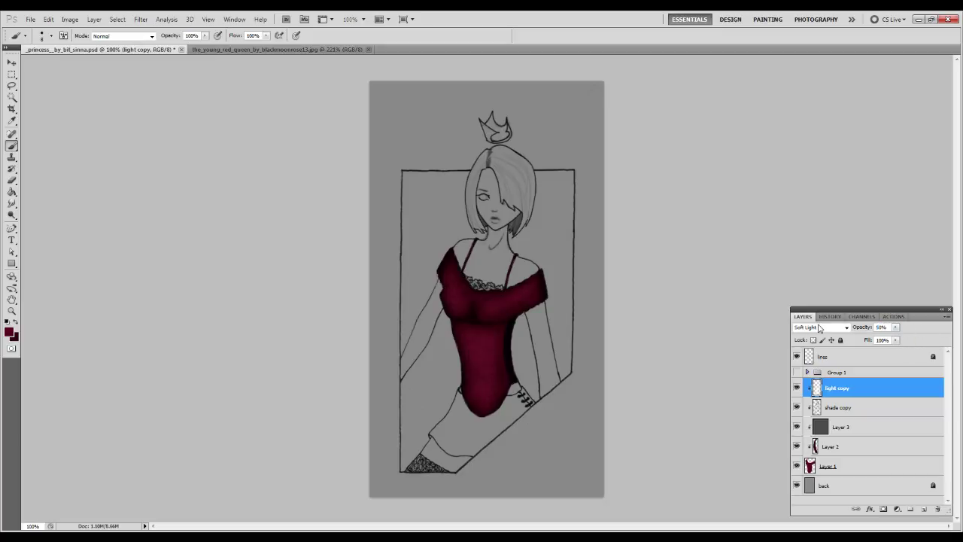
pyautogui.scroll(1, 702, 348)
# - Set the Overlay velvet Layer 3's opacity to 90%, keeping it below shade copy
pyautogui.press('z')
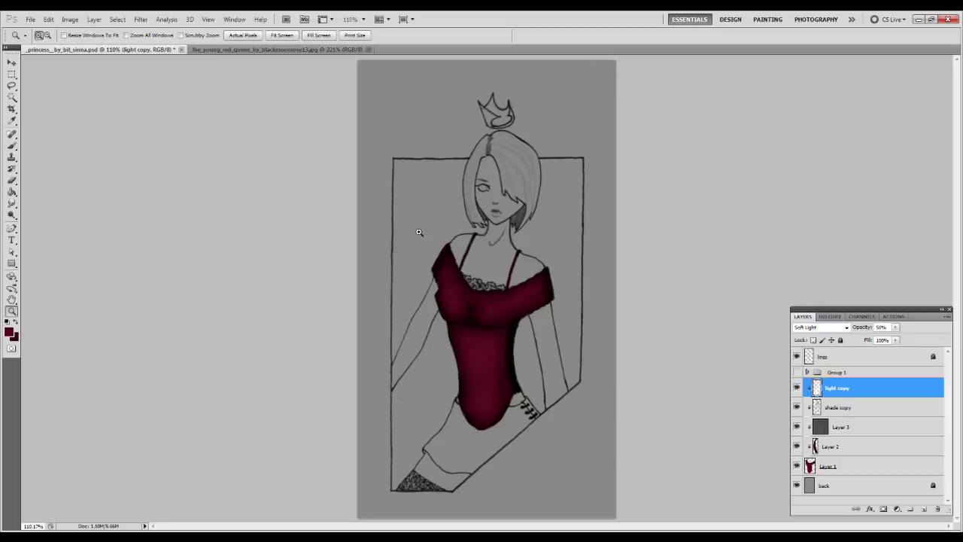
pyautogui.click(561, 394)
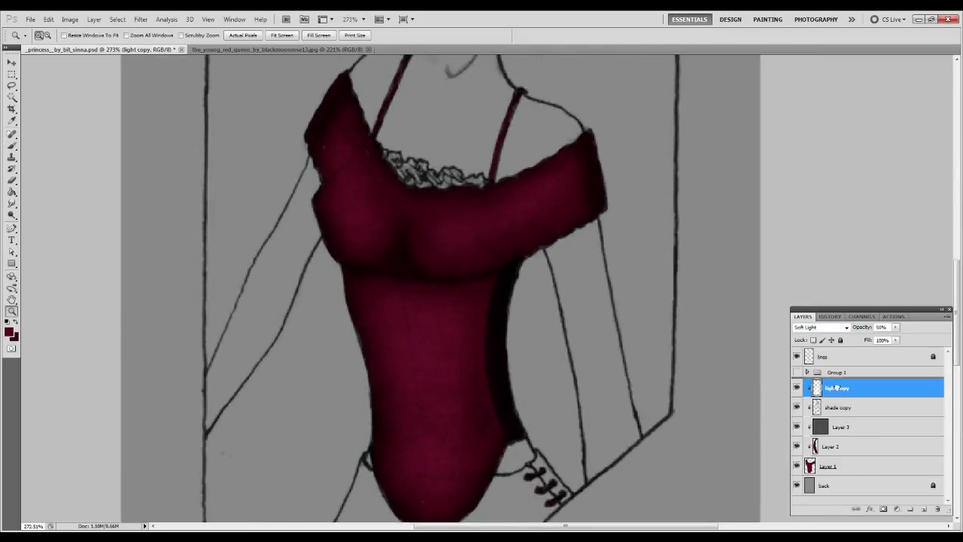
pyautogui.moveTo(834, 379); pyautogui.dragTo(834, 380)
pyautogui.hscroll(-2, 526, 383)
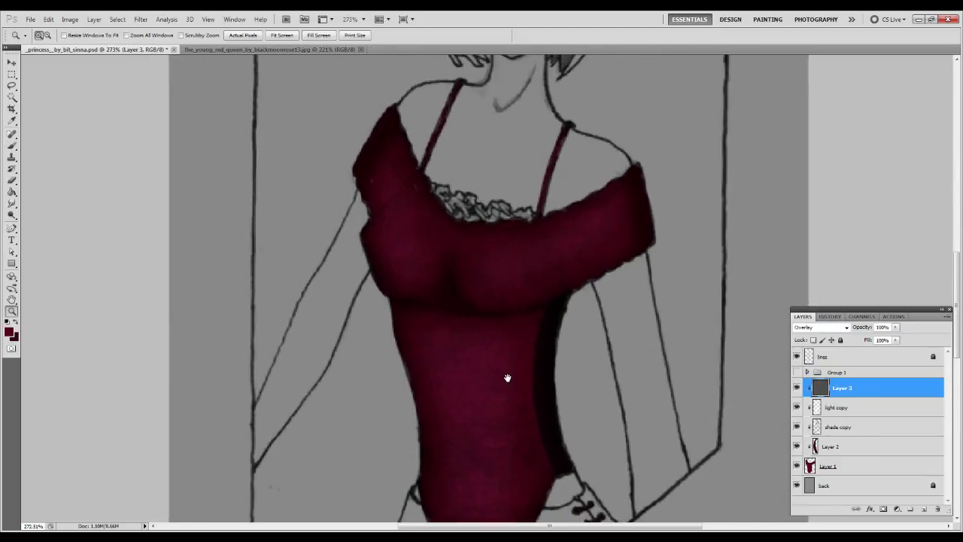
pyautogui.moveTo(851, 394); pyautogui.dragTo(848, 442)
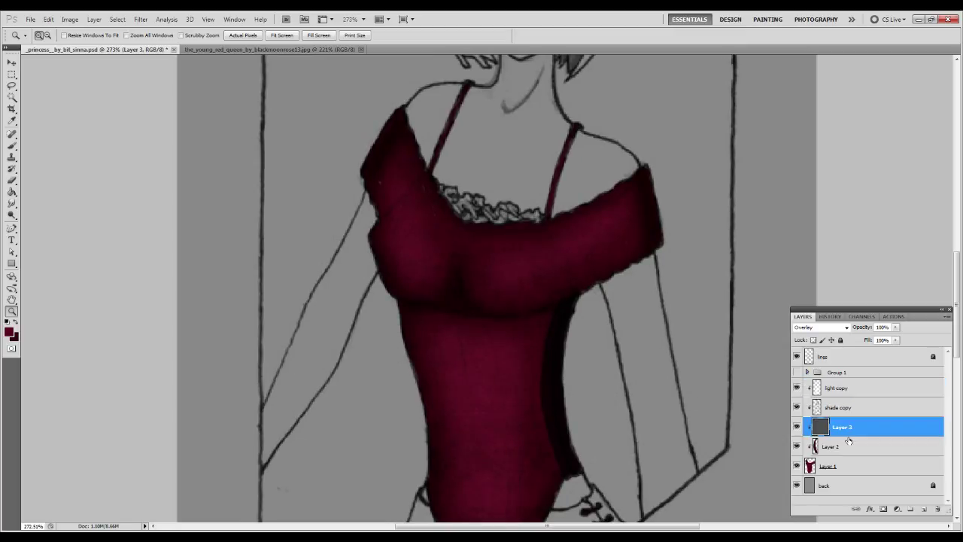
pyautogui.click(895, 327)
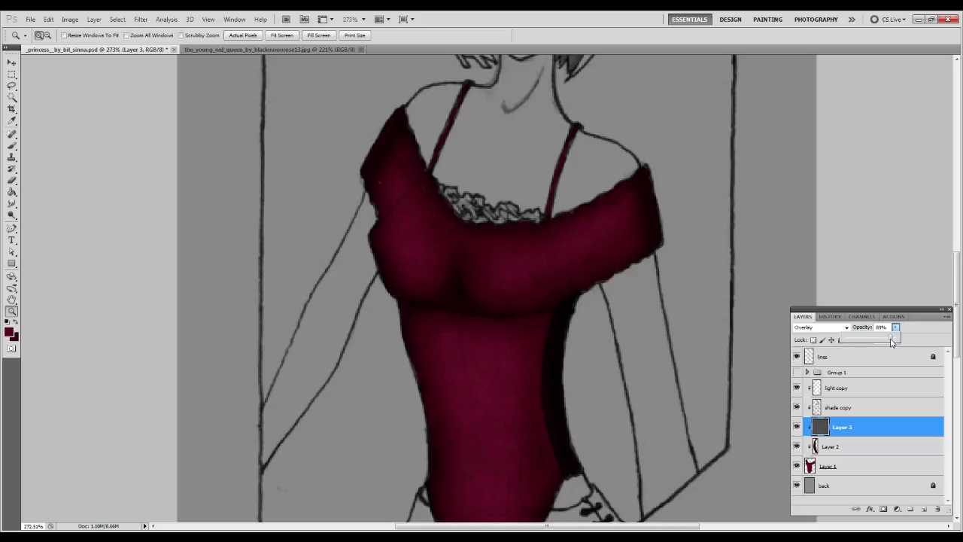
pyautogui.click(886, 326)
pyautogui.write('90')
pyautogui.press('Return')
pyautogui.hotkey('ctrl', '0')
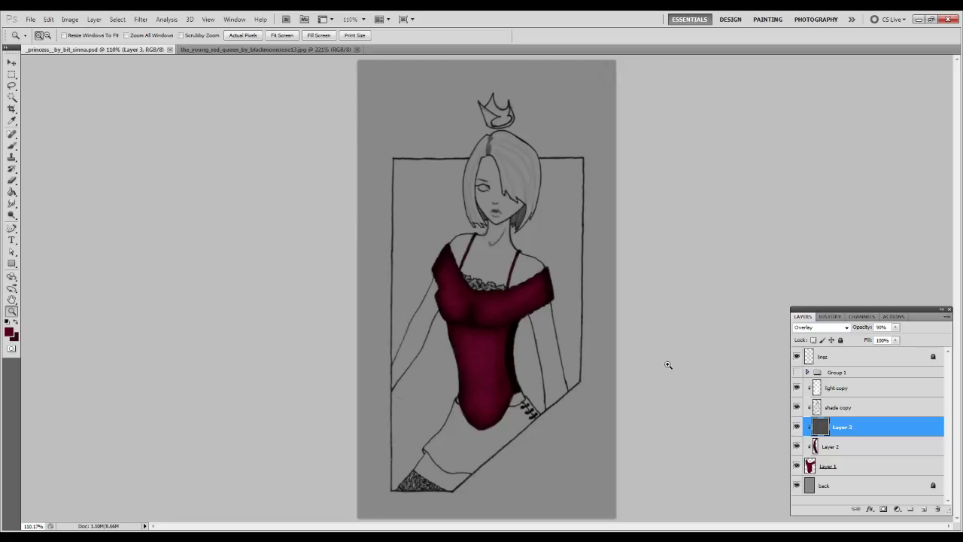
# - Zoom in on the bodice and make Layer 1 the active layer
pyautogui.moveTo(534, 397); pyautogui.dragTo(534, 398)
pyautogui.moveTo(485, 320); pyautogui.dragTo(492, 384)
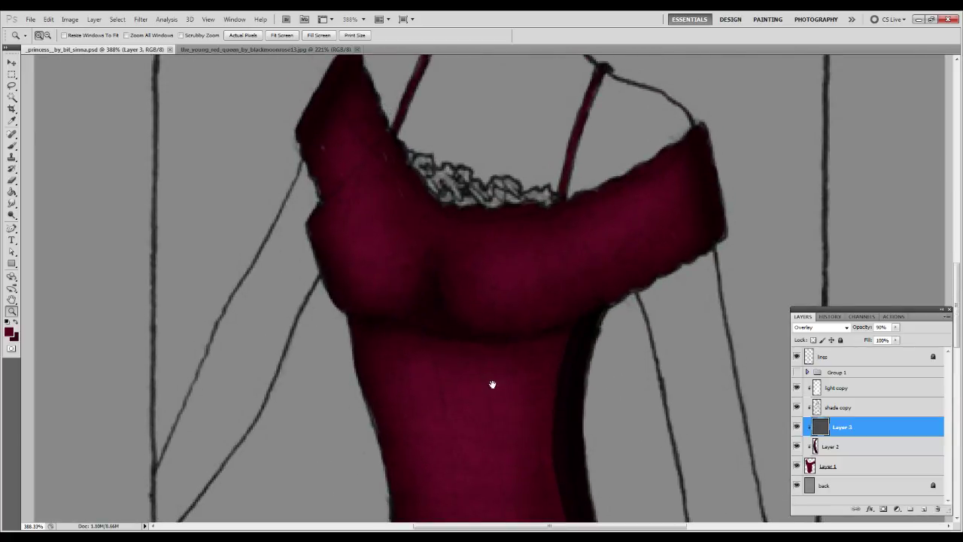
pyautogui.click(831, 467)
pyautogui.hotkey('ctrl', 'e')
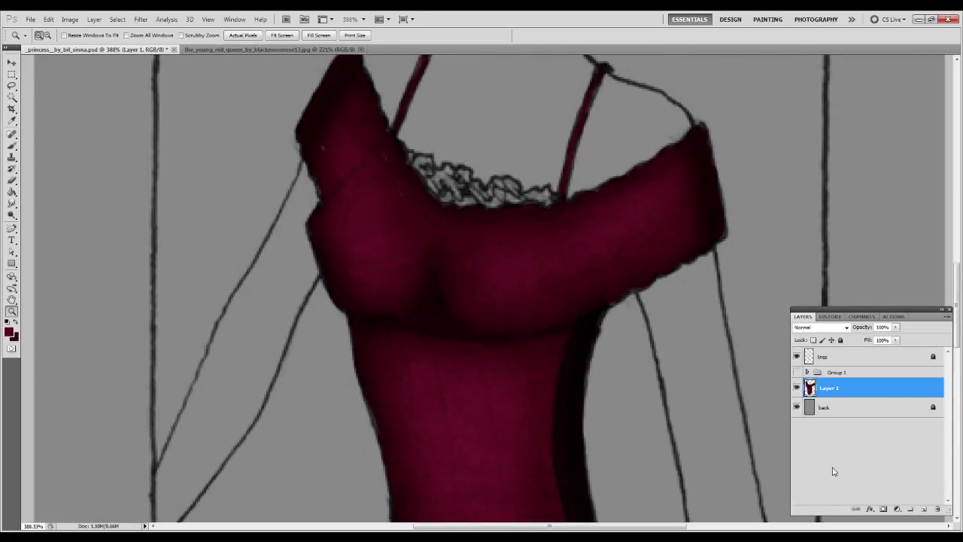
pyautogui.hotkey('ctrl', 'z')
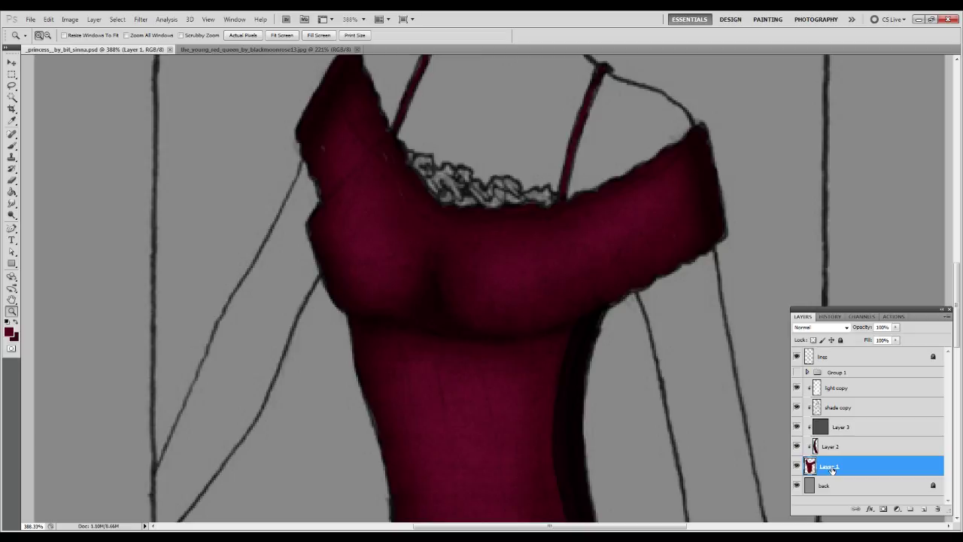
# - Paint over gaps at the dress edge and shoulders, then merge the clipped layers into Layer 1
pyautogui.press('b')
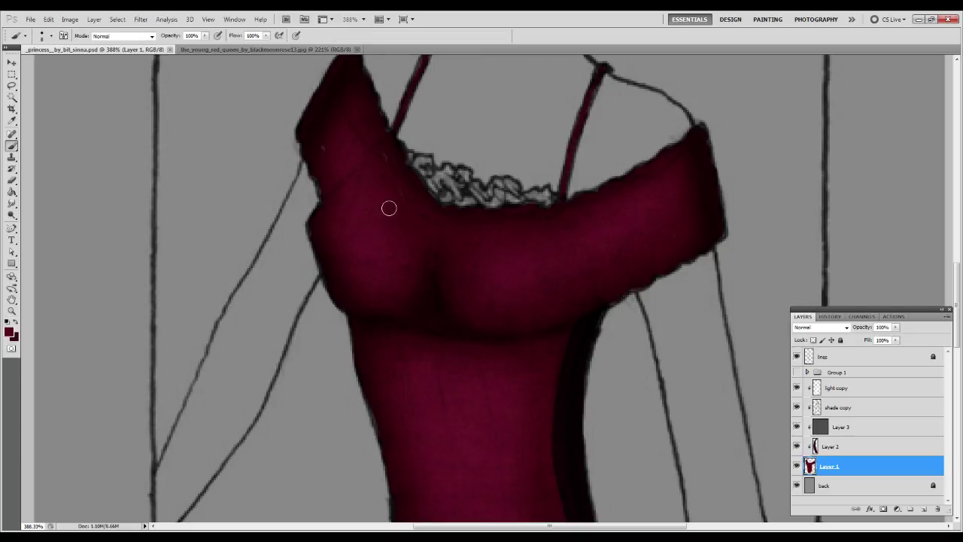
pyautogui.click(428, 200)
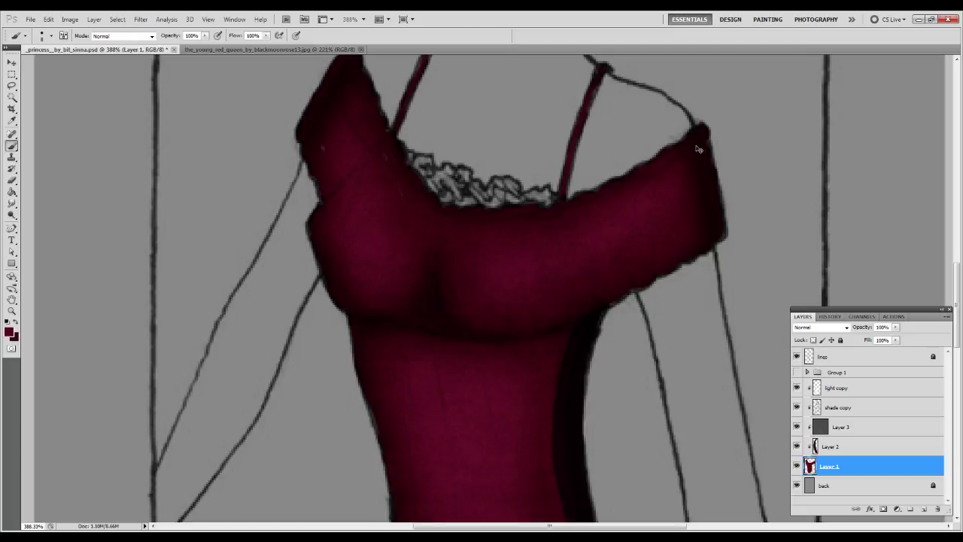
pyautogui.moveTo(687, 155)
pyautogui.mouseDown()
pyautogui.moveTo(704, 132)
pyautogui.moveTo(714, 230)
pyautogui.moveTo(723, 237)
pyautogui.moveTo(689, 234)
pyautogui.mouseUp()
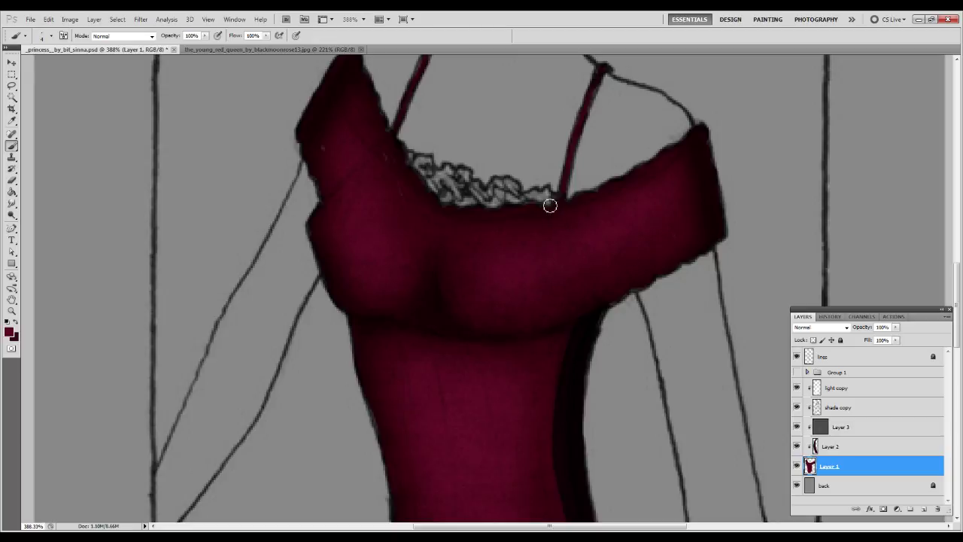
pyautogui.moveTo(384, 168); pyautogui.dragTo(402, 210)
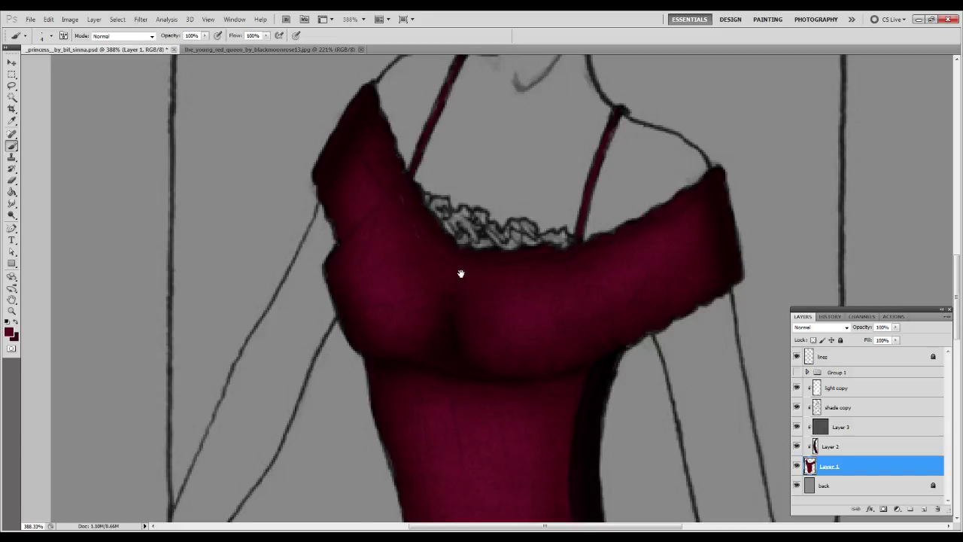
pyautogui.scroll(-3, 457, 255)
pyautogui.hscroll(2, 489, 245)
pyautogui.moveTo(594, 228); pyautogui.dragTo(570, 260)
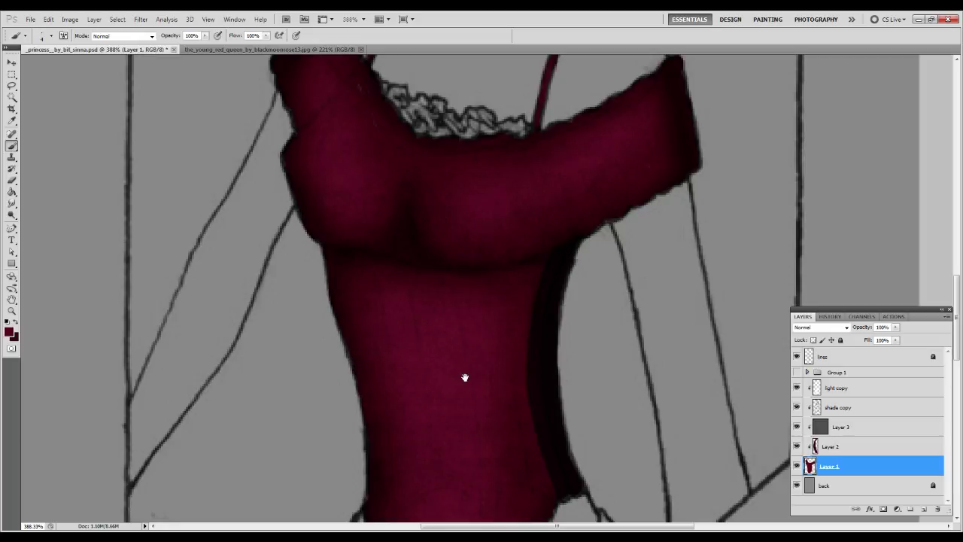
pyautogui.moveTo(464, 377); pyautogui.dragTo(451, 204)
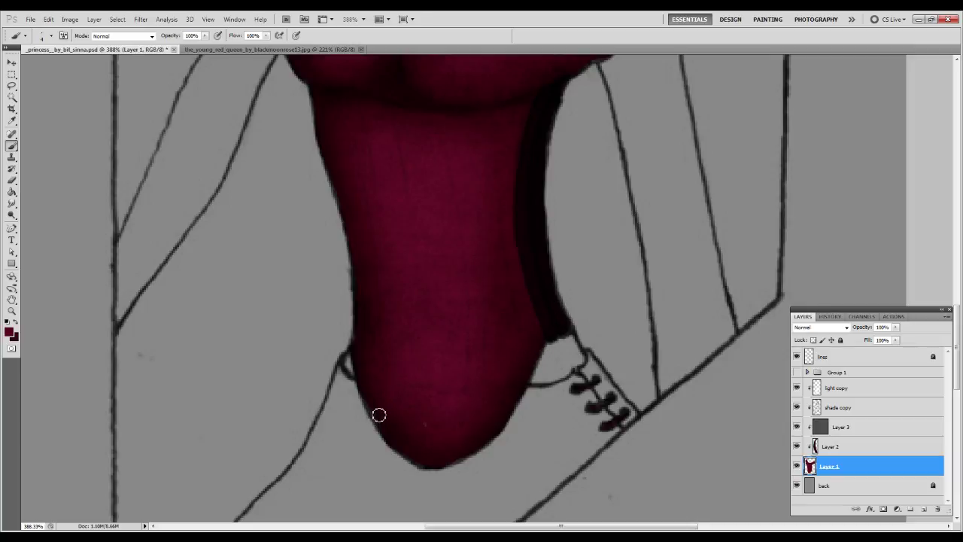
pyautogui.moveTo(409, 220); pyautogui.dragTo(462, 441)
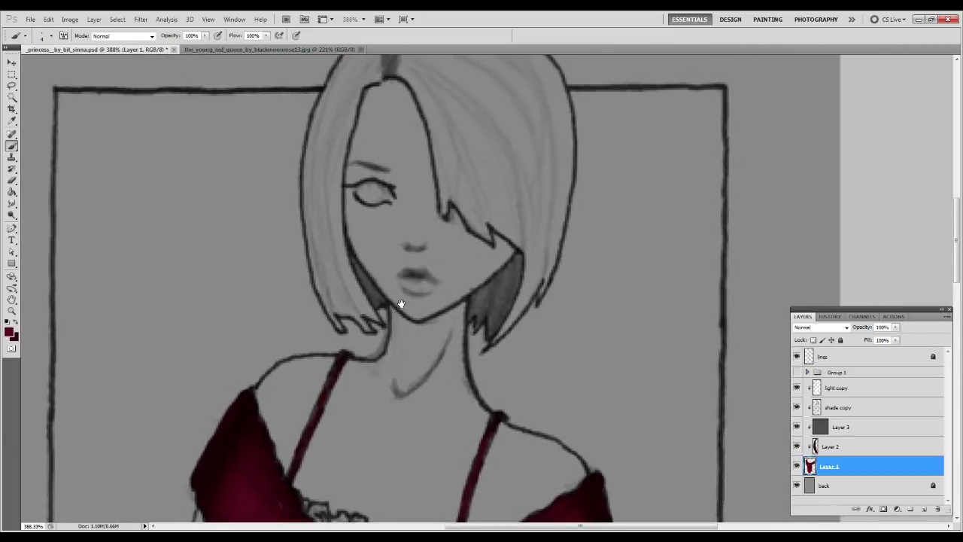
pyautogui.hotkey('ctrl', '0')
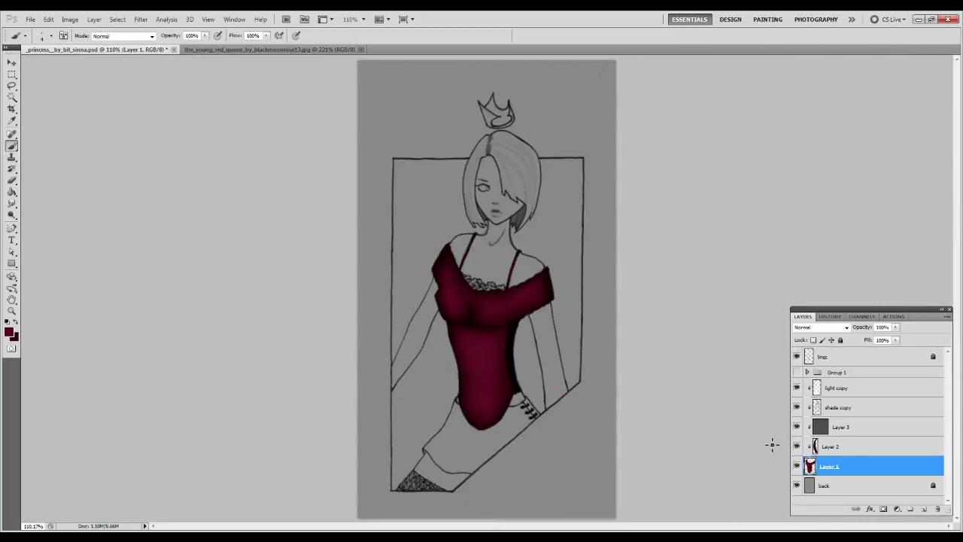
pyautogui.hotkey('ctrl', 'e')
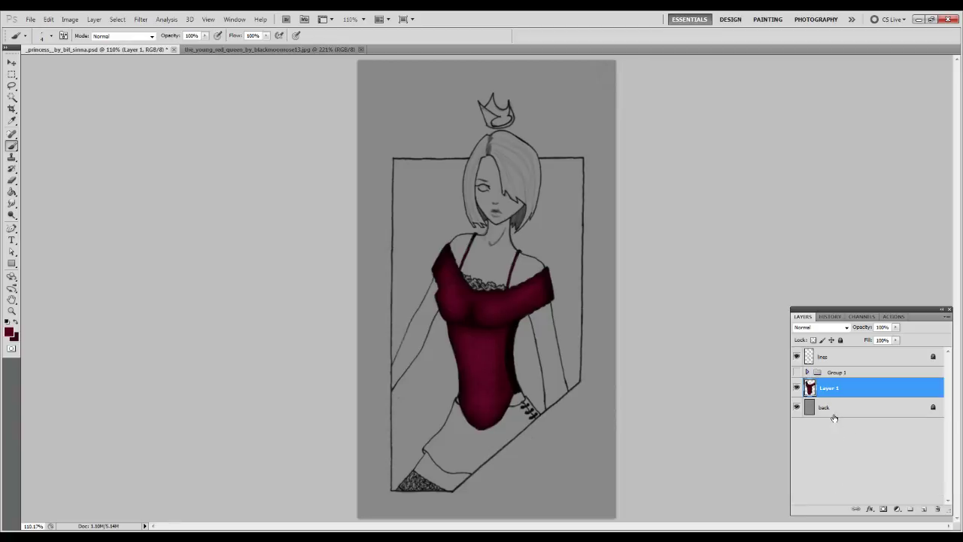
# - Add a new empty Layer 2 directly above the back layer
pyautogui.click(834, 410)
pyautogui.moveTo(925, 510); pyautogui.dragTo(924, 507)
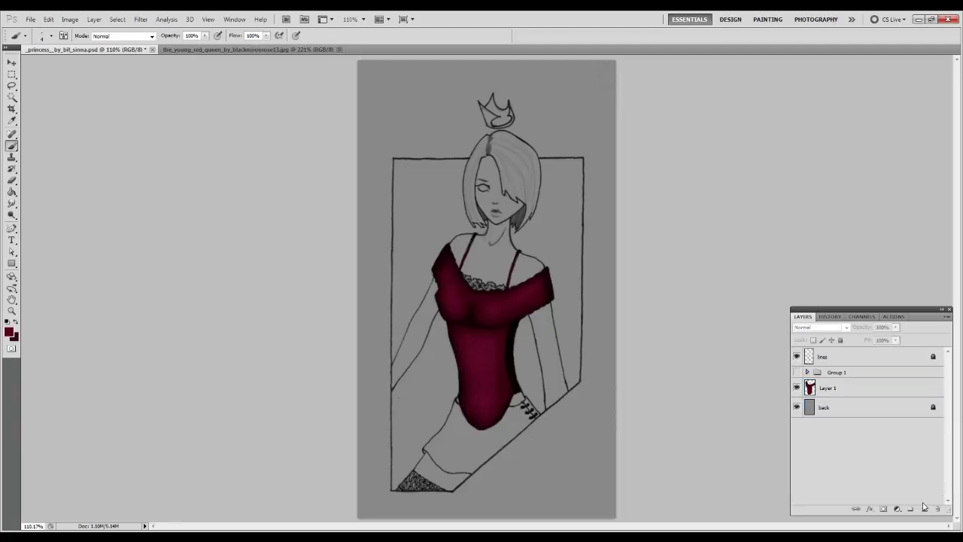
pyautogui.click(878, 408)
pyautogui.click(924, 510)
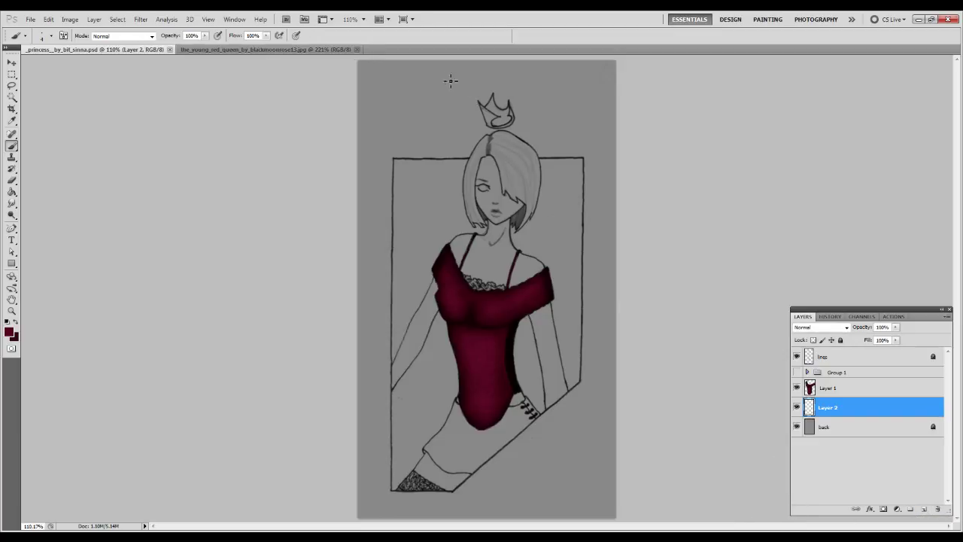
# - Check the red queen reference's skirt, return to the princess drawing, and reset colours to default
pyautogui.click(279, 49)
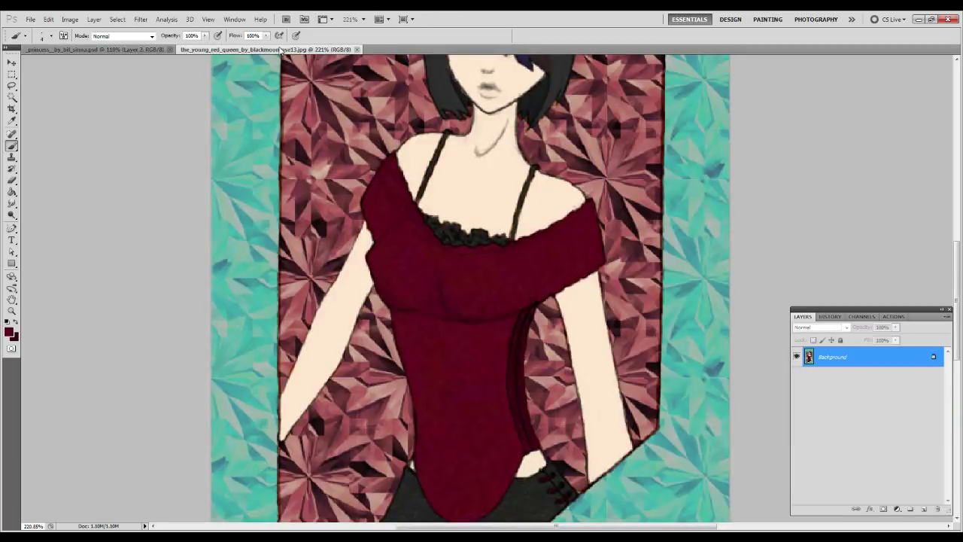
pyautogui.moveTo(516, 397); pyautogui.dragTo(508, 184)
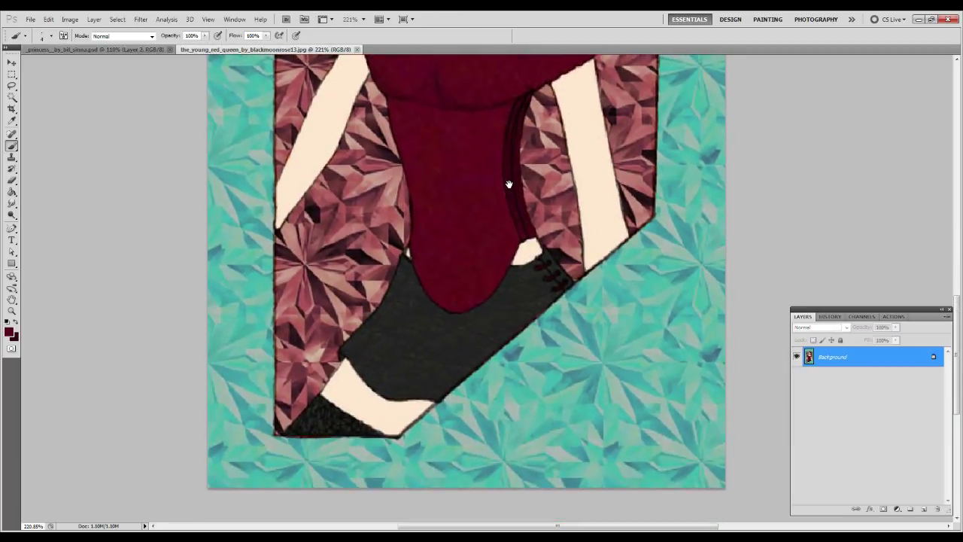
pyautogui.click(127, 49)
pyautogui.click(8, 321)
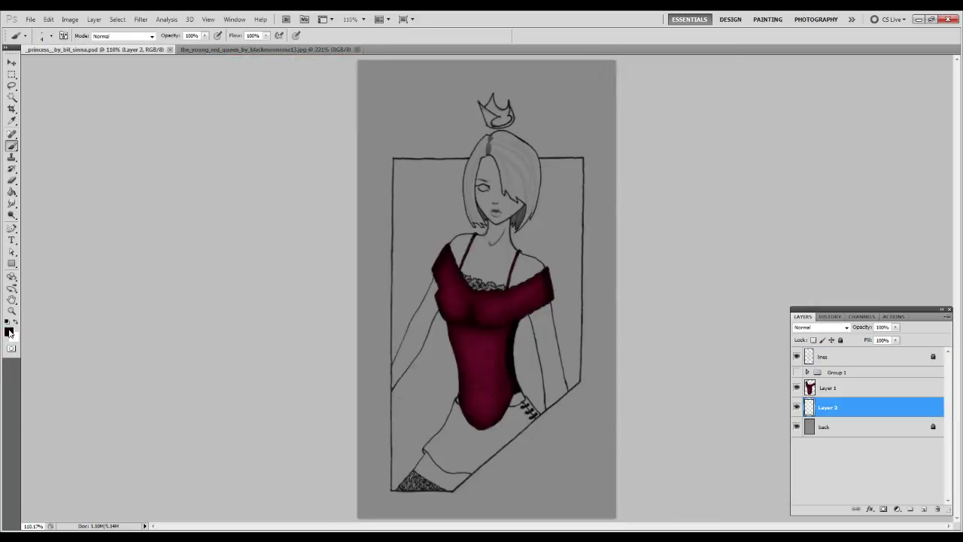
# - Set the foreground colour to dark gray #2c2c2c and zoom in on the skirt
pyautogui.click(9, 330)
pyautogui.click(8, 357)
pyautogui.click(7, 356)
pyautogui.press('Return')
pyautogui.press('b')
pyautogui.press('z')
pyautogui.moveTo(588, 491); pyautogui.dragTo(582, 481)
pyautogui.press('b')
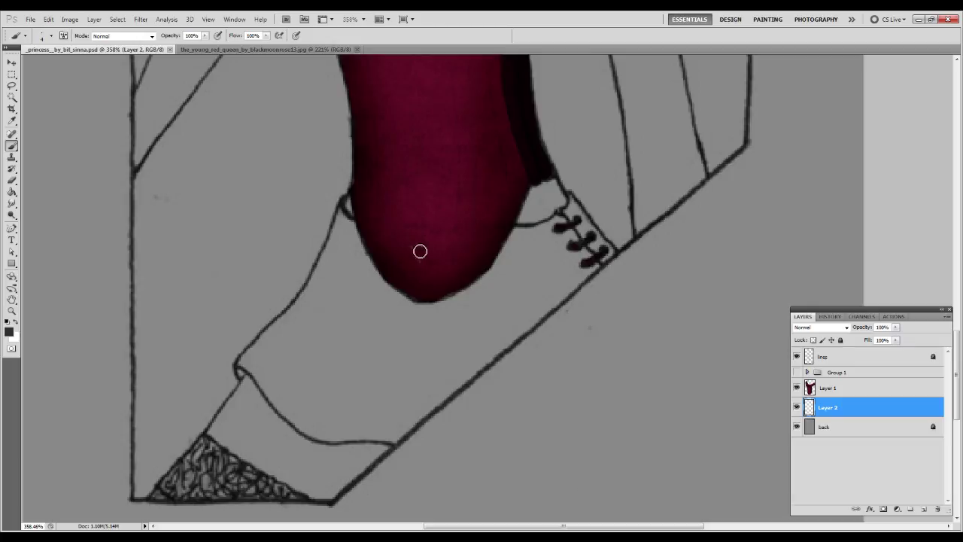
# - Paint the whole skirt solid dark gray with a 15 px hard brush
pyautogui.moveTo(434, 304); pyautogui.dragTo(421, 329)
pyautogui.moveTo(444, 287)
pyautogui.mouseDown()
pyautogui.moveTo(397, 356)
pyautogui.moveTo(385, 327)
pyautogui.moveTo(380, 338)
pyautogui.moveTo(433, 273)
pyautogui.moveTo(407, 337)
pyautogui.moveTo(355, 329)
pyautogui.mouseUp()
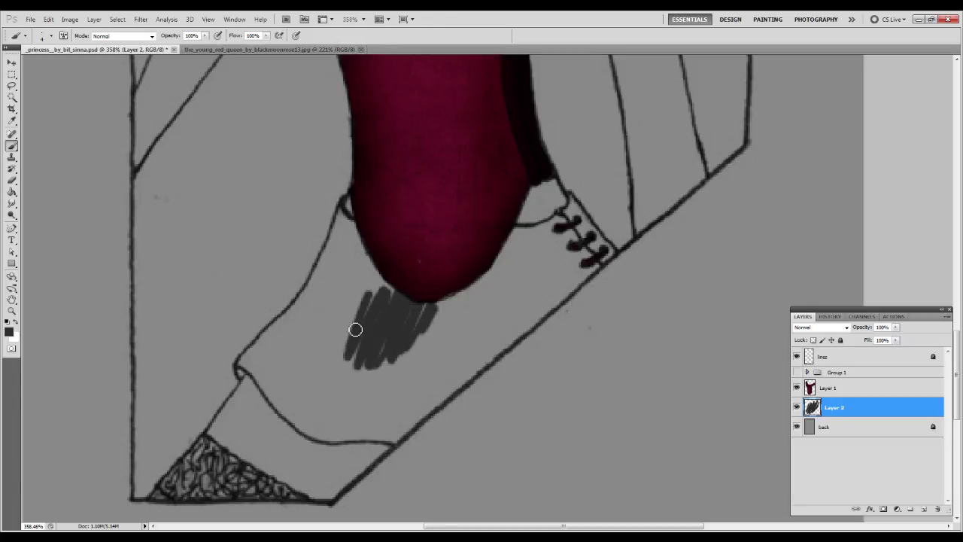
pyautogui.hotkey('shift', ']')
pyautogui.moveTo(346, 260)
pyautogui.mouseDown()
pyautogui.moveTo(444, 291)
pyautogui.moveTo(490, 282)
pyautogui.moveTo(561, 218)
pyautogui.moveTo(477, 244)
pyautogui.moveTo(558, 221)
pyautogui.moveTo(491, 240)
pyautogui.moveTo(516, 240)
pyautogui.moveTo(509, 234)
pyautogui.moveTo(371, 335)
pyautogui.moveTo(298, 370)
pyautogui.moveTo(268, 360)
pyautogui.moveTo(330, 308)
pyautogui.moveTo(349, 230)
pyautogui.moveTo(368, 307)
pyautogui.moveTo(341, 361)
pyautogui.moveTo(314, 351)
pyautogui.mouseUp()
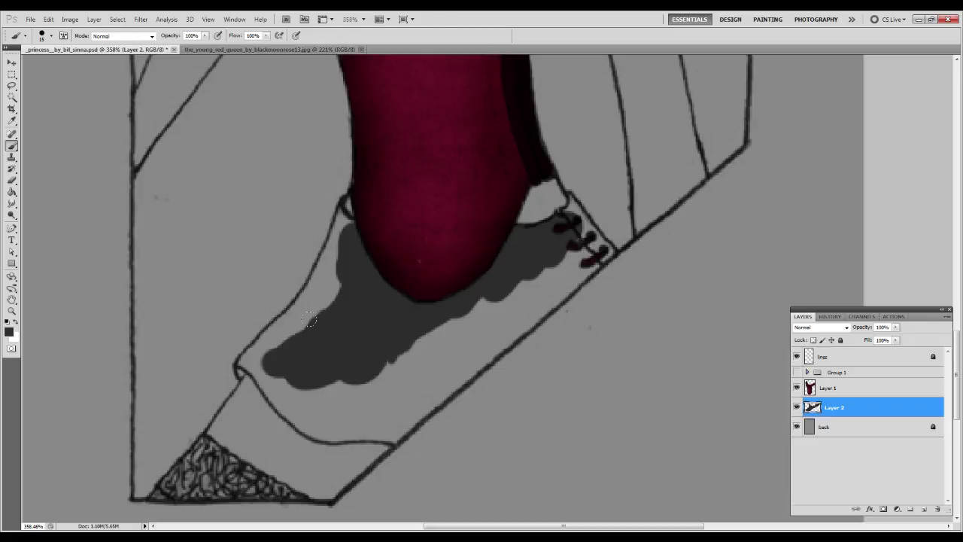
pyautogui.moveTo(339, 220)
pyautogui.mouseDown()
pyautogui.moveTo(297, 322)
pyautogui.moveTo(241, 370)
pyautogui.moveTo(294, 317)
pyautogui.moveTo(262, 339)
pyautogui.moveTo(300, 305)
pyautogui.moveTo(342, 226)
pyautogui.moveTo(288, 356)
pyautogui.moveTo(326, 271)
pyautogui.moveTo(321, 299)
pyautogui.moveTo(333, 300)
pyautogui.moveTo(255, 387)
pyautogui.moveTo(253, 371)
pyautogui.moveTo(321, 434)
pyautogui.moveTo(255, 371)
pyautogui.moveTo(301, 420)
pyautogui.moveTo(268, 389)
pyautogui.moveTo(290, 401)
pyautogui.moveTo(318, 376)
pyautogui.moveTo(335, 268)
pyautogui.mouseUp()
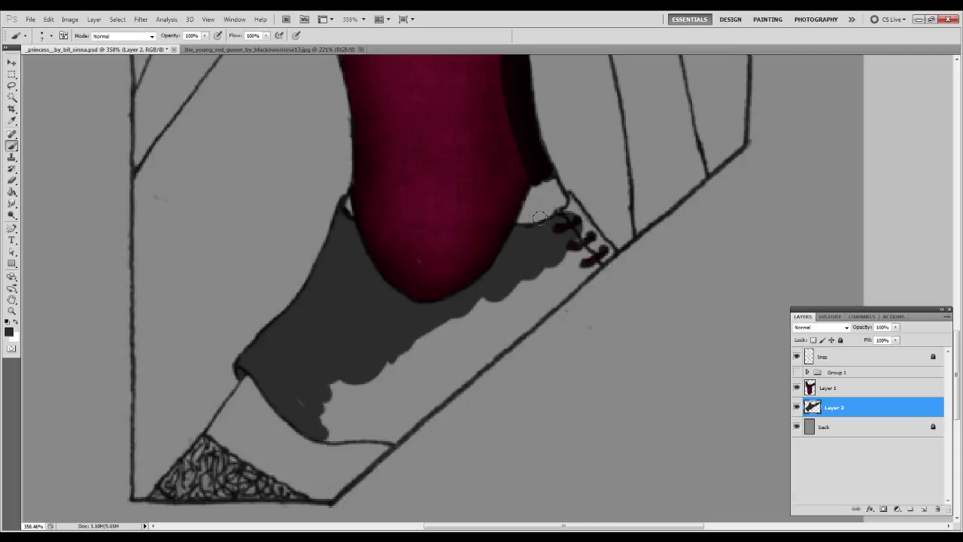
pyautogui.moveTo(569, 203)
pyautogui.mouseDown()
pyautogui.moveTo(609, 253)
pyautogui.moveTo(493, 342)
pyautogui.moveTo(566, 293)
pyautogui.moveTo(491, 345)
pyautogui.moveTo(485, 355)
pyautogui.moveTo(518, 333)
pyautogui.moveTo(391, 443)
pyautogui.moveTo(483, 362)
pyautogui.moveTo(396, 430)
pyautogui.moveTo(318, 436)
pyautogui.moveTo(394, 429)
pyautogui.moveTo(390, 436)
pyautogui.moveTo(299, 417)
pyautogui.moveTo(299, 403)
pyautogui.moveTo(330, 397)
pyautogui.moveTo(388, 428)
pyautogui.moveTo(370, 363)
pyautogui.moveTo(437, 381)
pyautogui.moveTo(420, 321)
pyautogui.moveTo(468, 349)
pyautogui.moveTo(483, 344)
pyautogui.moveTo(477, 319)
pyautogui.moveTo(495, 304)
pyautogui.mouseUp()
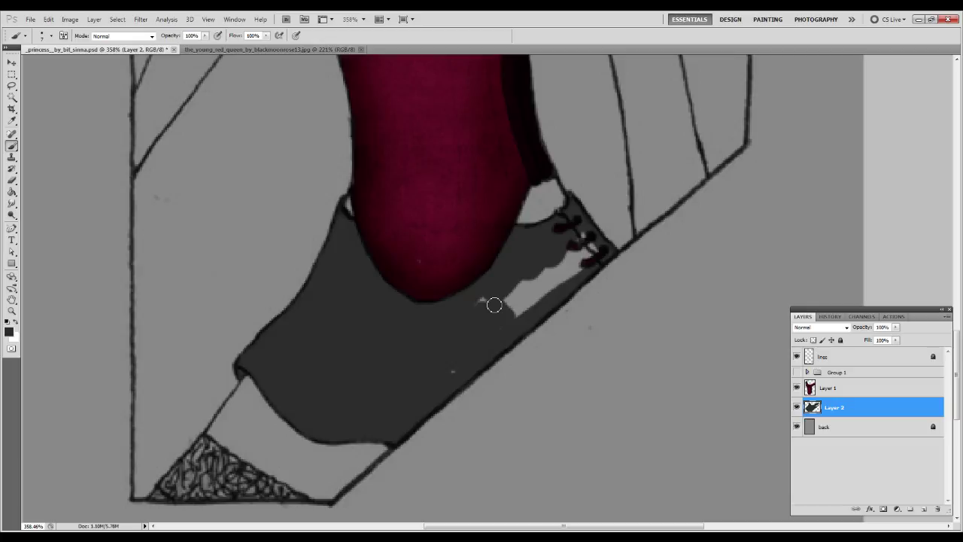
pyautogui.moveTo(453, 346)
pyautogui.mouseDown()
pyautogui.moveTo(500, 295)
pyautogui.moveTo(487, 301)
pyautogui.moveTo(508, 311)
pyautogui.moveTo(593, 238)
pyautogui.moveTo(584, 241)
pyautogui.moveTo(590, 268)
pyautogui.moveTo(505, 318)
pyautogui.moveTo(593, 256)
pyautogui.moveTo(566, 263)
pyautogui.moveTo(567, 248)
pyautogui.moveTo(551, 271)
pyautogui.moveTo(488, 308)
pyautogui.moveTo(531, 284)
pyautogui.mouseUp()
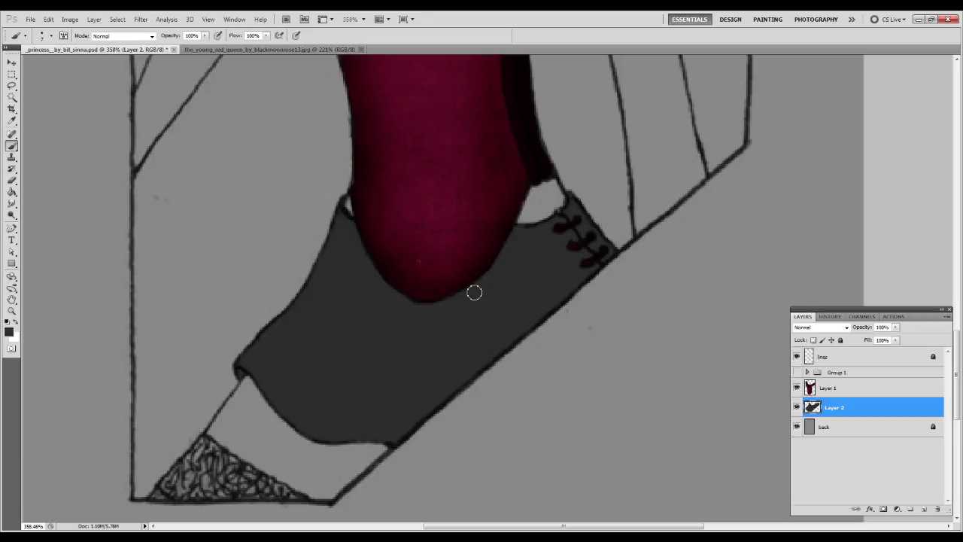
pyautogui.hotkey('ctrl', '0')
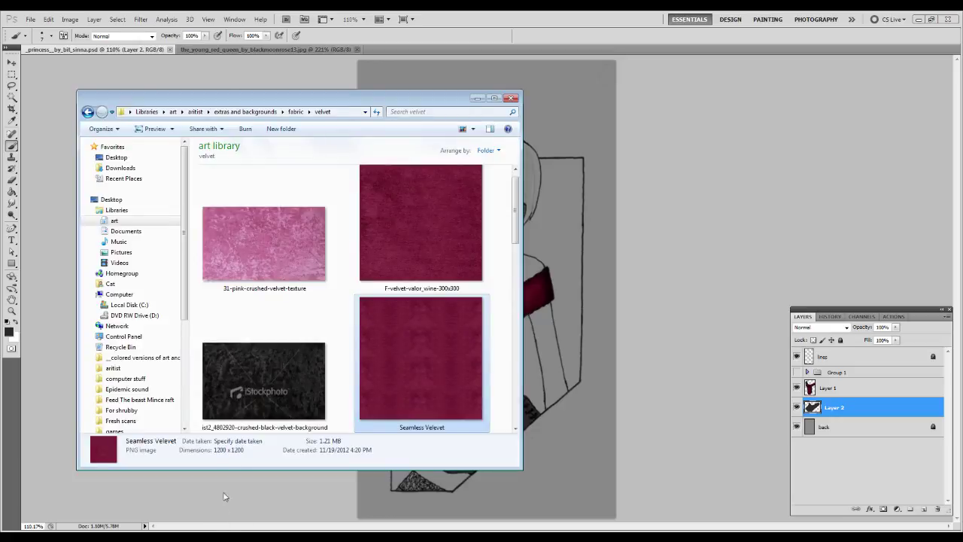
# - Browse the denim fabric textures folder in Explorer
pyautogui.click(283, 111)
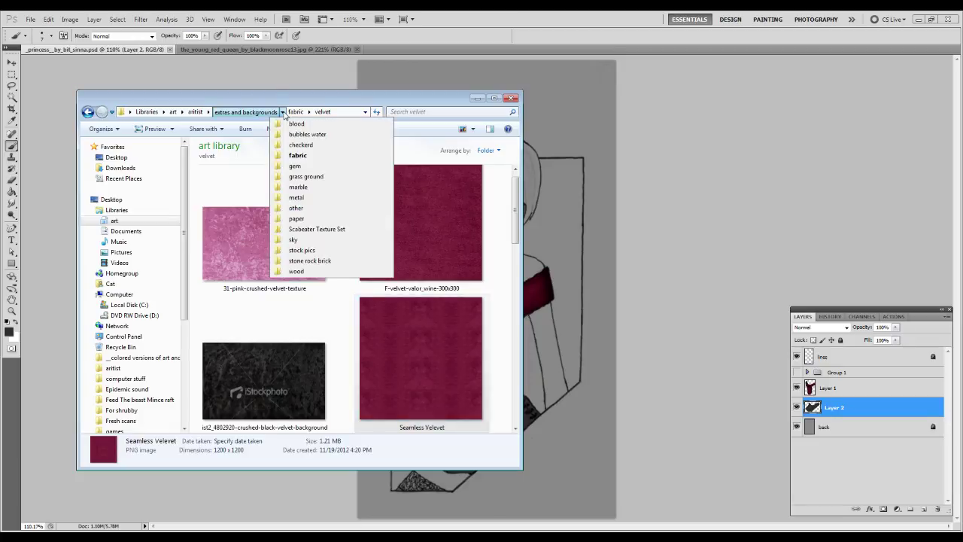
pyautogui.moveTo(309, 113)
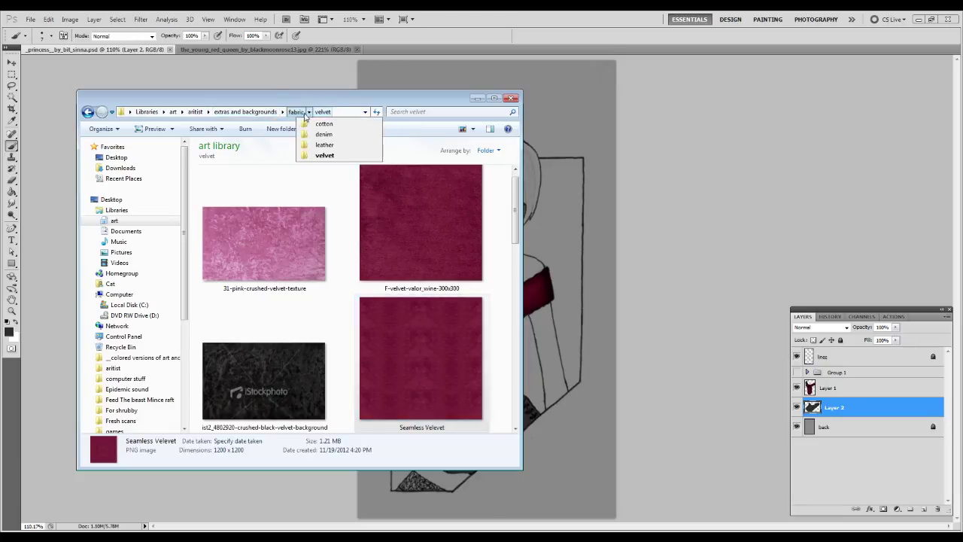
pyautogui.click(324, 134)
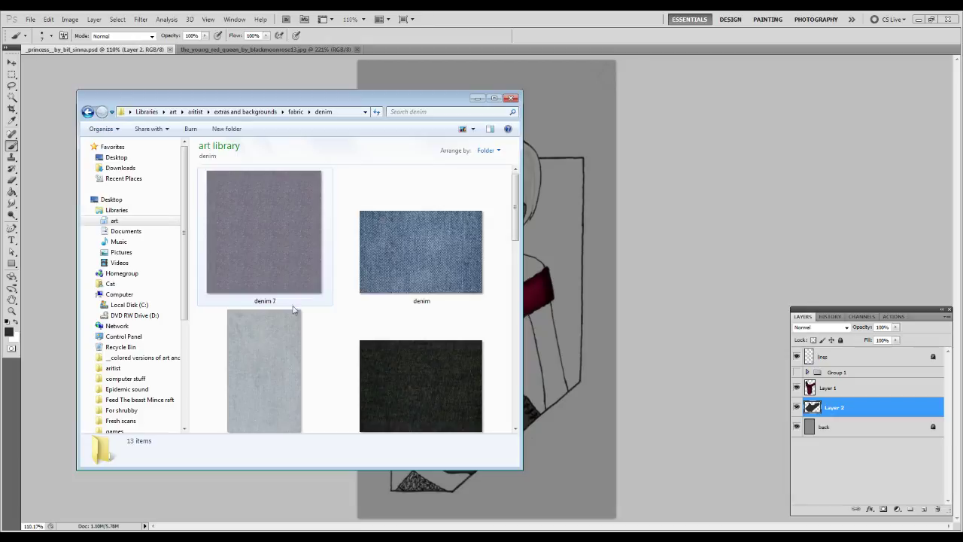
pyautogui.scroll(-5, 304, 310)
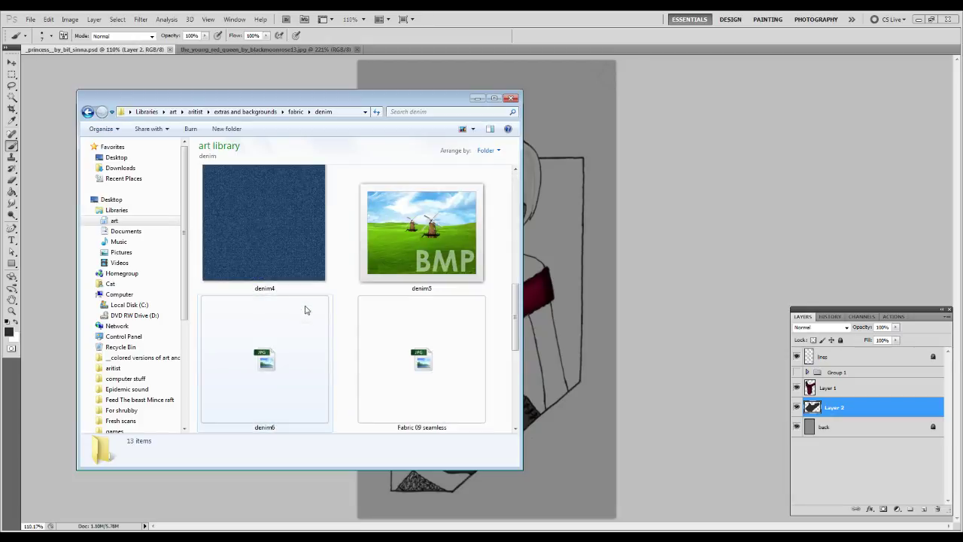
pyautogui.scroll(3, 305, 308)
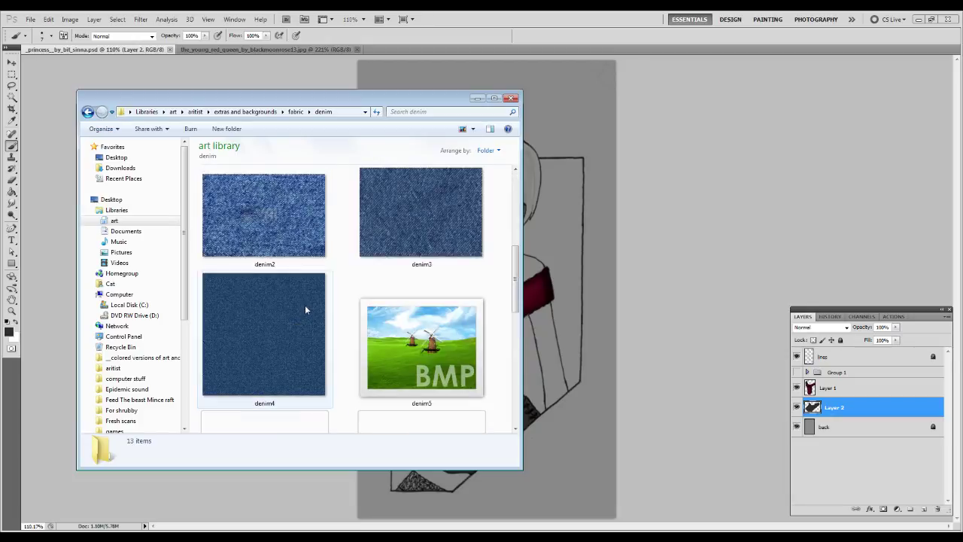
# - Browse the leather fabric textures, inspecting crockodile_leather_texture
pyautogui.click(307, 112)
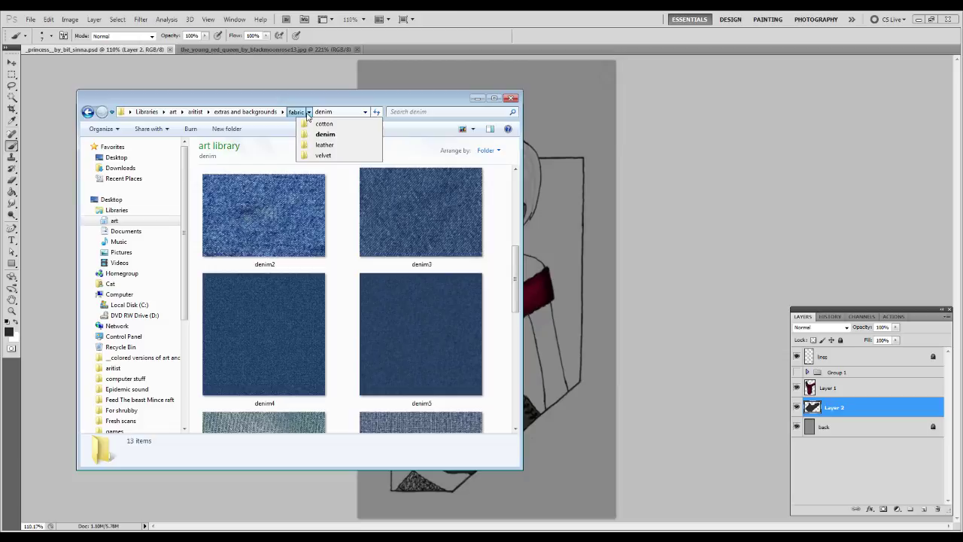
pyautogui.click(324, 145)
pyautogui.scroll(-3, 307, 287)
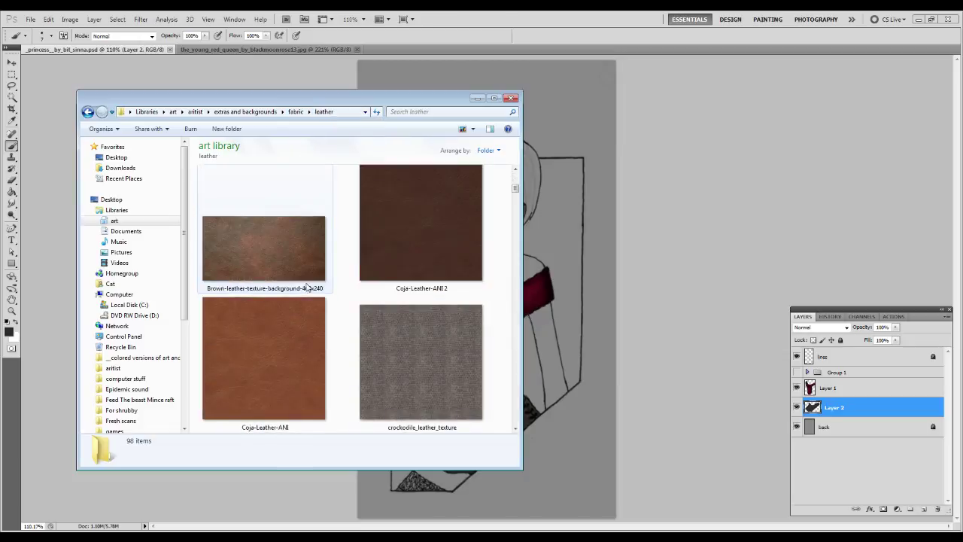
pyautogui.scroll(-6, 306, 287)
pyautogui.scroll(5, 307, 286)
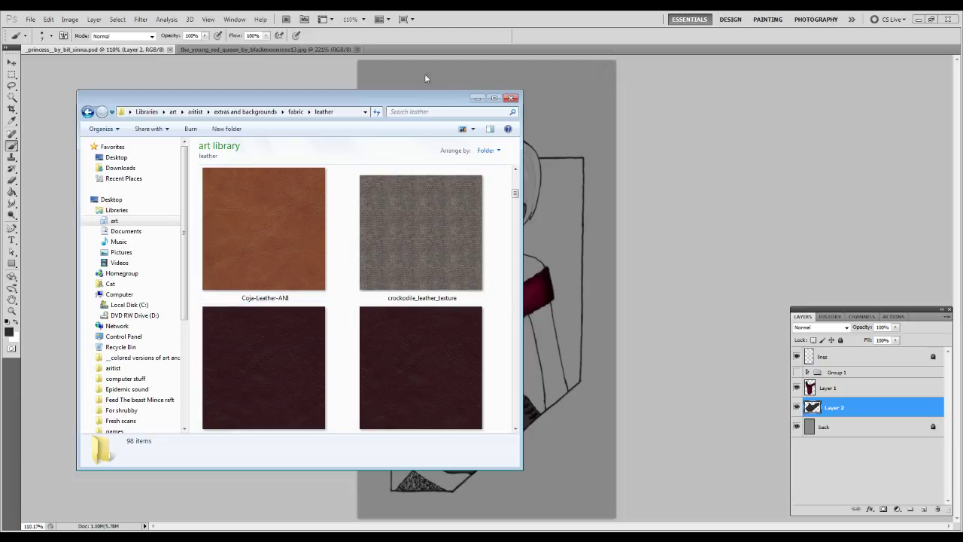
pyautogui.moveTo(424, 91); pyautogui.dragTo(397, 54)
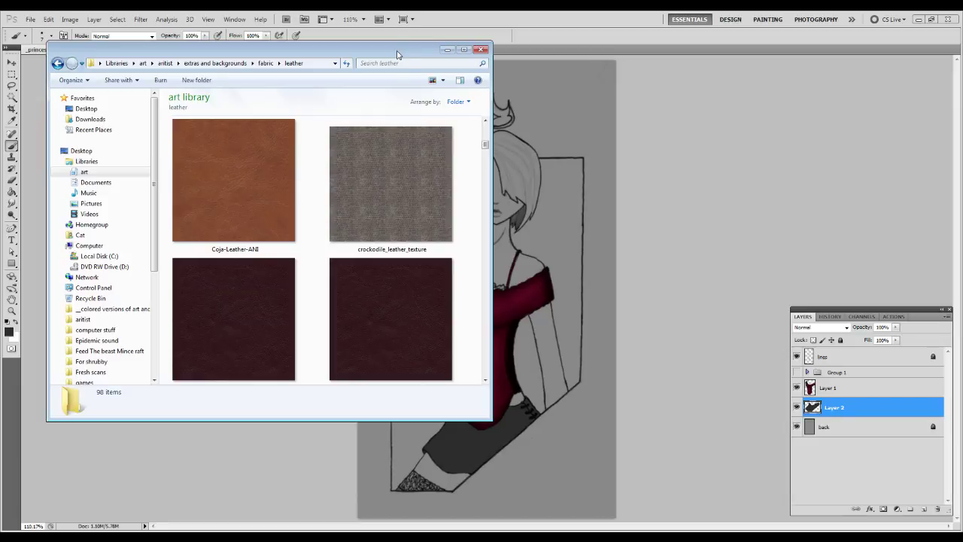
pyautogui.click(379, 200)
pyautogui.scroll(-3, 345, 273)
pyautogui.scroll(-2, 345, 273)
pyautogui.scroll(4, 345, 273)
pyautogui.scroll(-3, 345, 274)
pyautogui.scroll(-8, 345, 274)
pyautogui.scroll(-10, 345, 279)
pyautogui.scroll(-8, 346, 280)
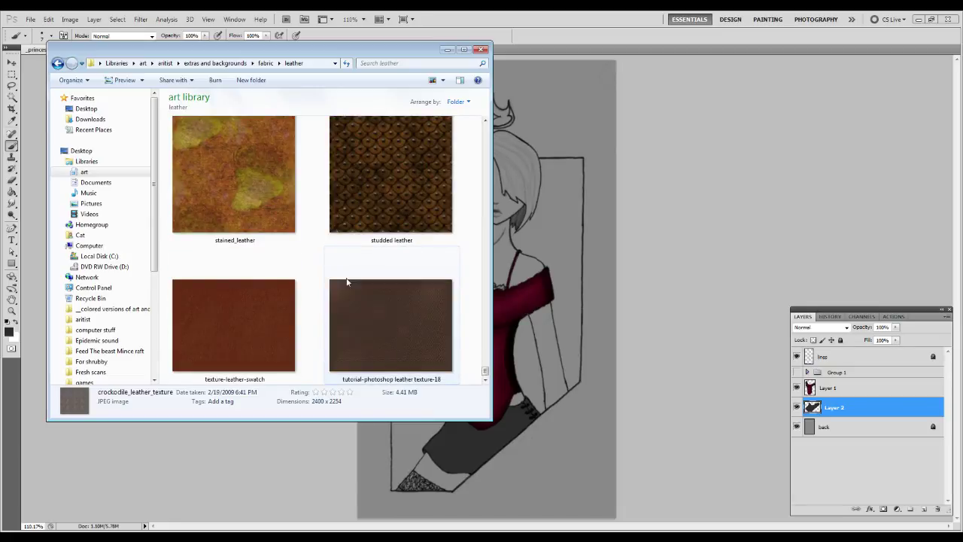
# - Open the Seamless Velvet texture from the velvet folder in Photoshop
pyautogui.click(280, 63)
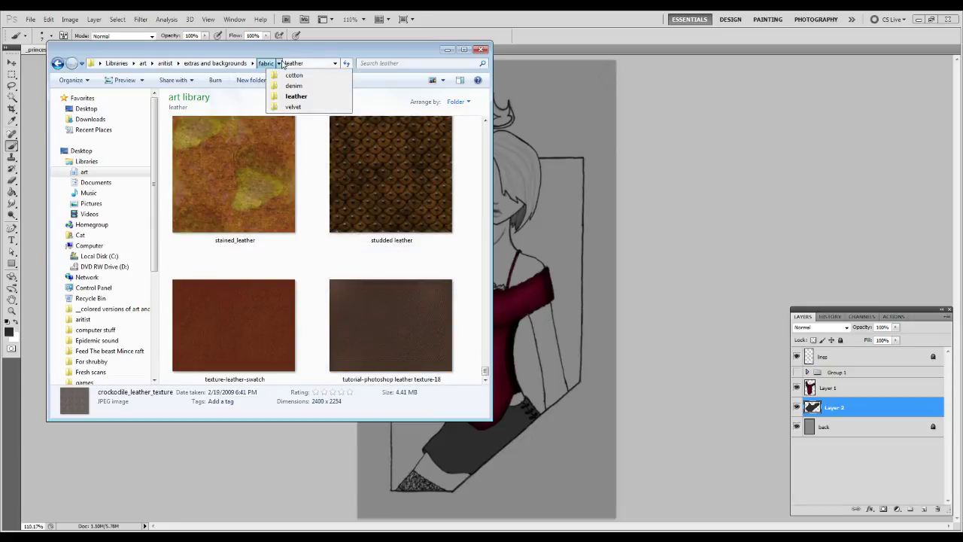
pyautogui.click(292, 106)
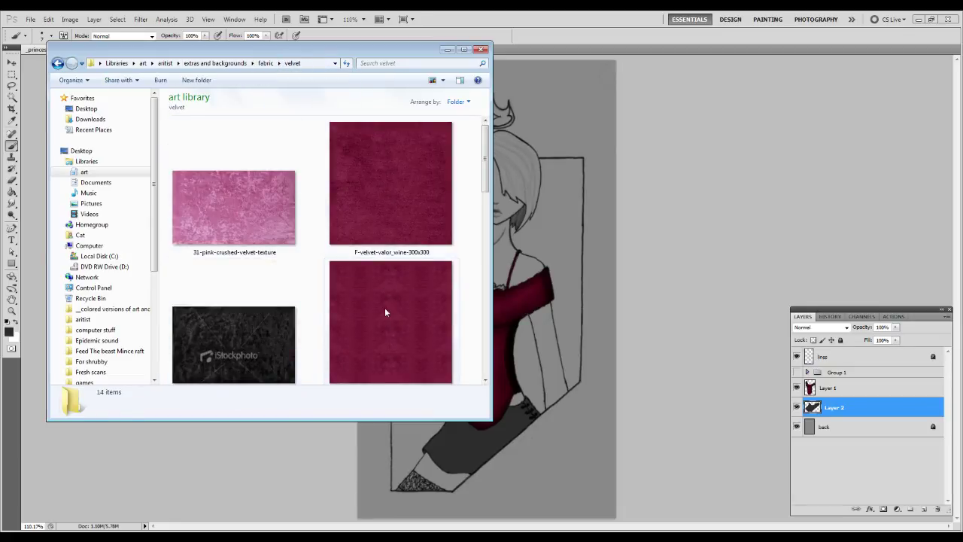
pyautogui.scroll(-6, 384, 305)
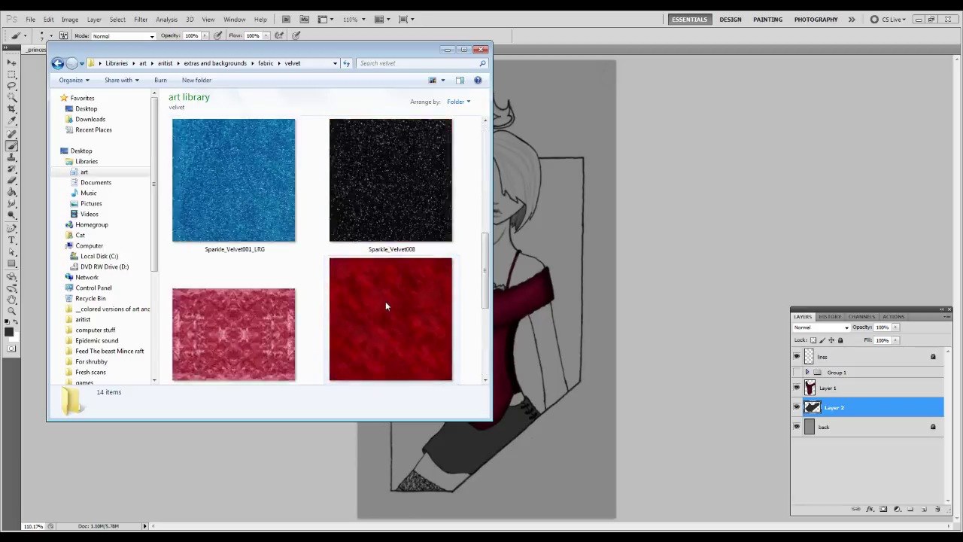
pyautogui.scroll(2, 385, 301)
pyautogui.scroll(4, 385, 300)
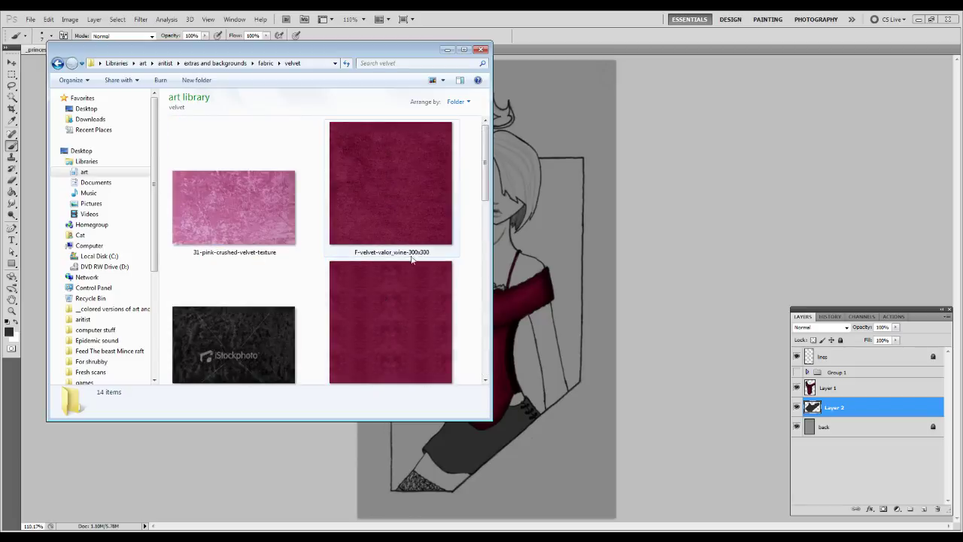
pyautogui.click(378, 341)
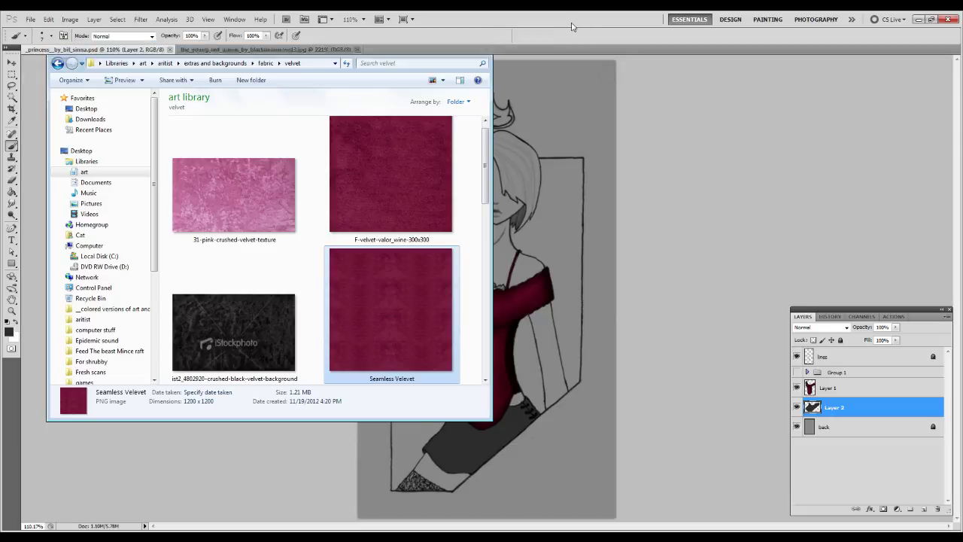
pyautogui.press('Return')
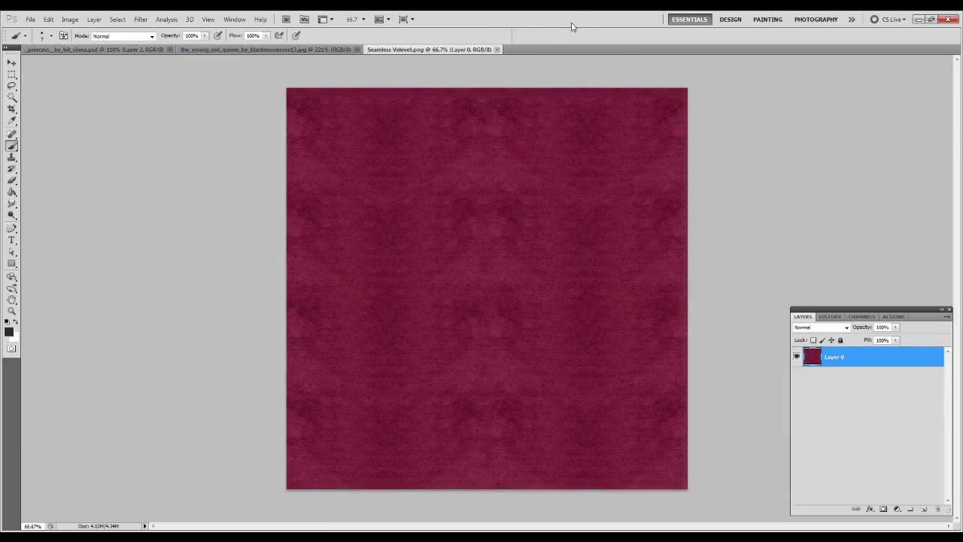
# - Copy the velvet texture into the princess drawing and close the velvet image window
pyautogui.click(129, 50)
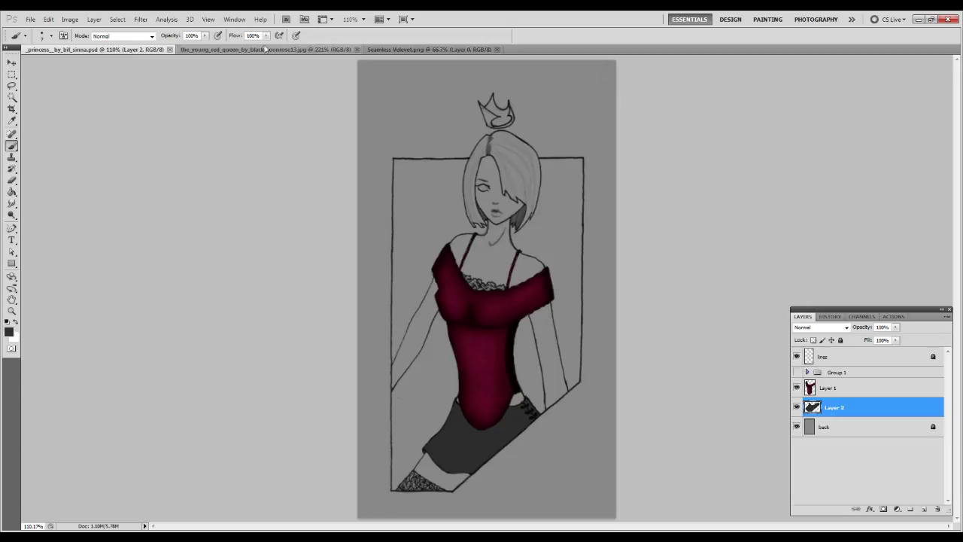
pyautogui.moveTo(379, 50); pyautogui.dragTo(385, 105)
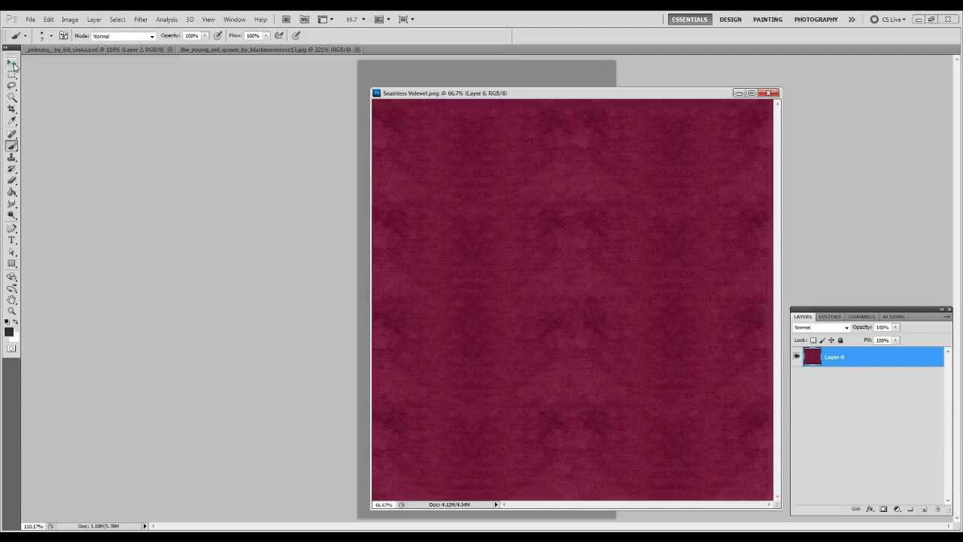
pyautogui.click(13, 65)
pyautogui.moveTo(570, 221); pyautogui.dragTo(335, 214)
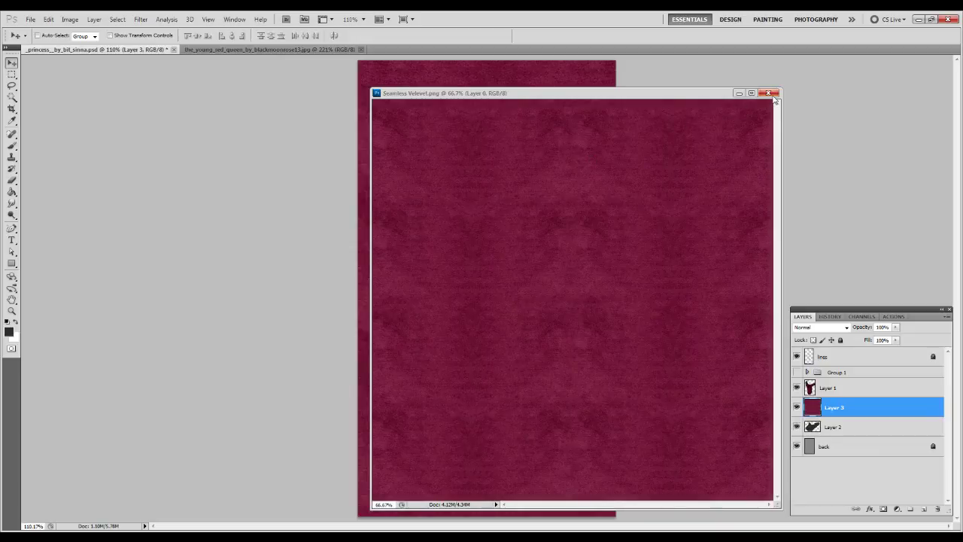
pyautogui.click(768, 93)
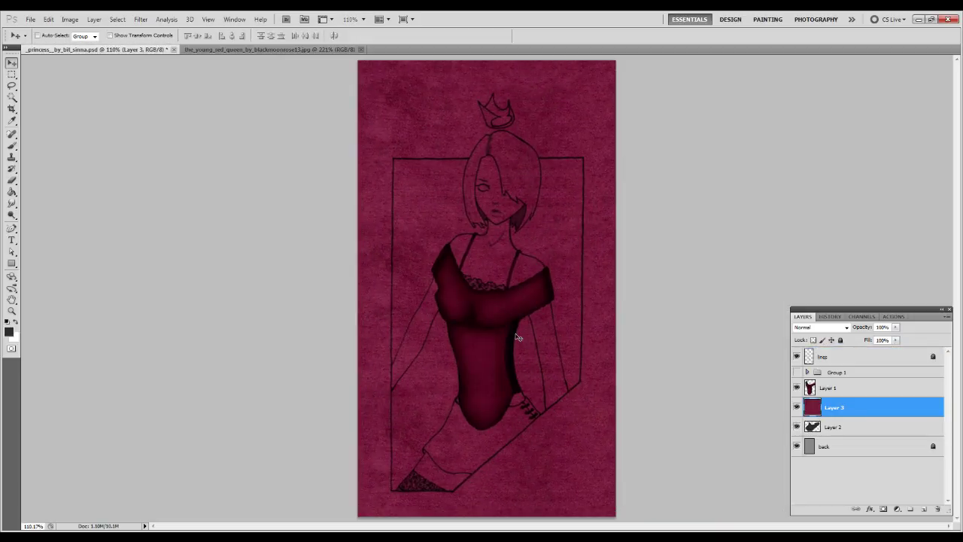
# - Scale the velvet layer to 50% and position it over the skirt
pyautogui.hotkey('ctrl', 't')
pyautogui.click(212, 35)
pyautogui.write('50')
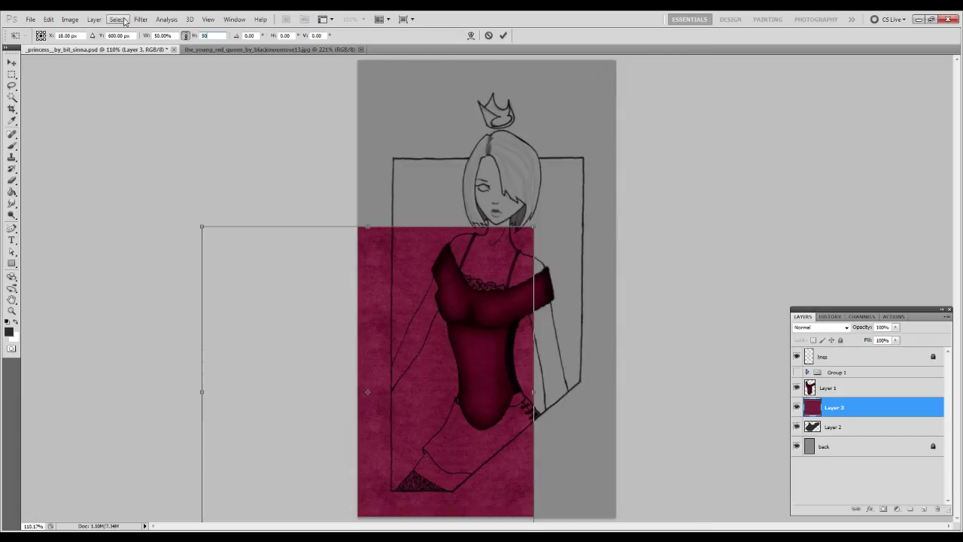
pyautogui.write('40')
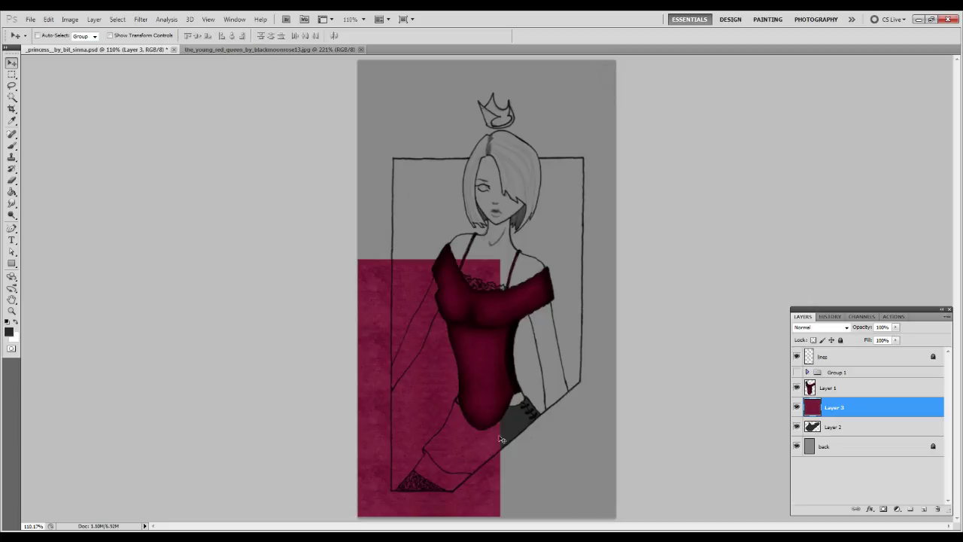
pyautogui.press('Return')
pyautogui.moveTo(591, 407); pyautogui.dragTo(600, 427)
# - Clip the velvet to the skirt layer, blend it in Overlay, and desaturate it
pyautogui.hotkey('ctrl', 'alt', 'g')
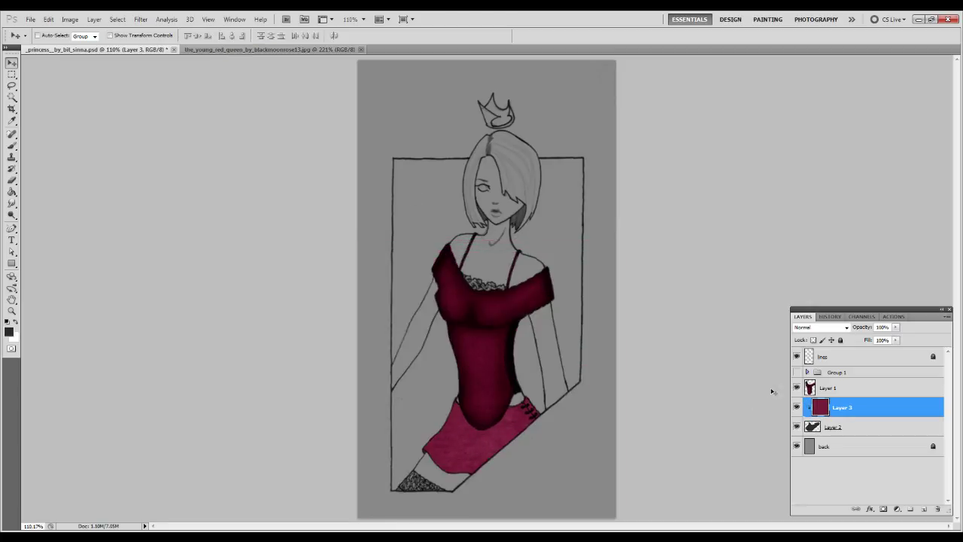
pyautogui.click(806, 328)
pyautogui.click(805, 192)
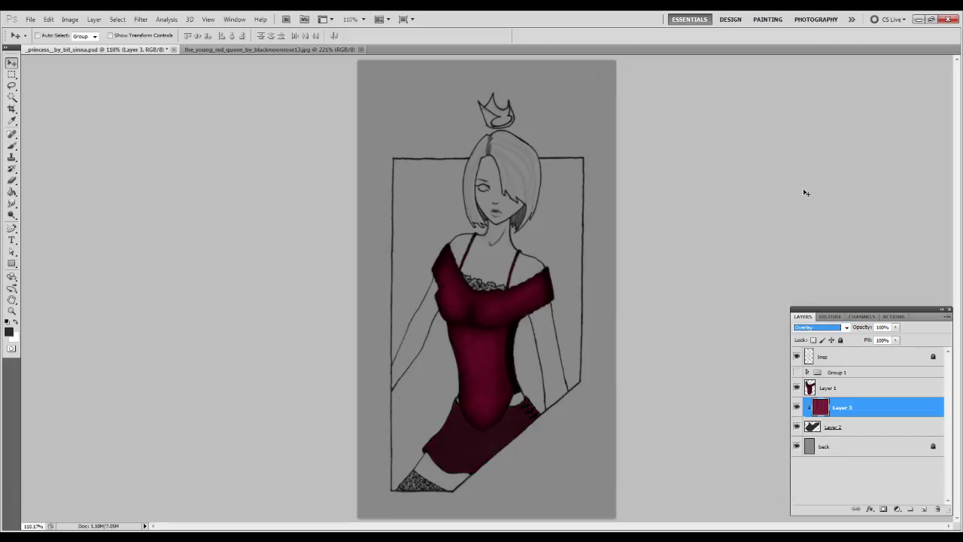
pyautogui.hotkey('ctrl', 'shift', 'u')
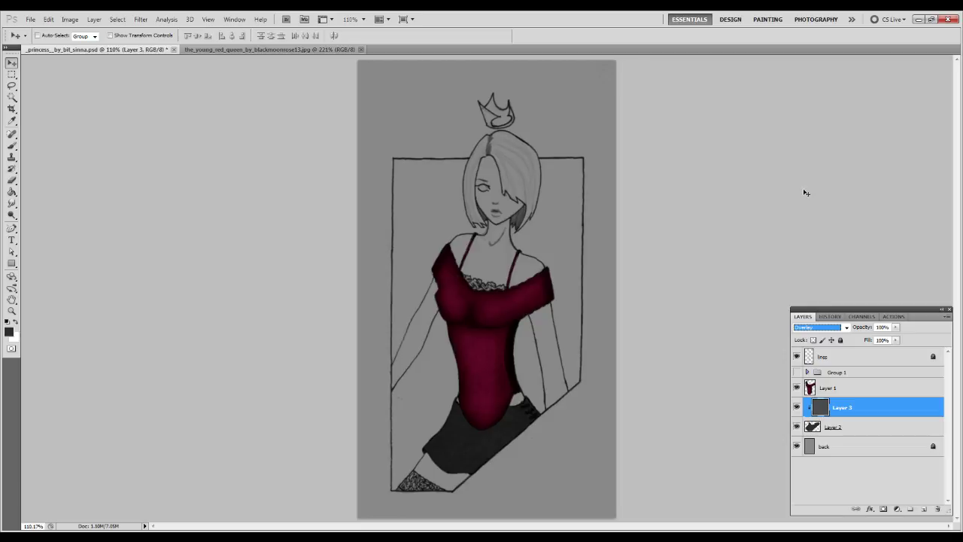
pyautogui.click(828, 423)
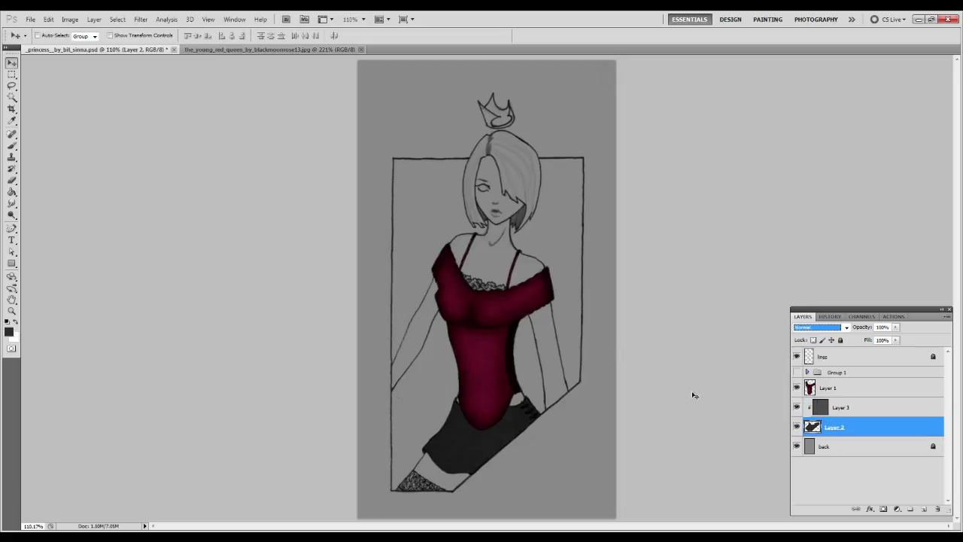
# - Zoom in on the neckline and paint its lace solid dark with the Brush
pyautogui.press('z')
pyautogui.moveTo(551, 318); pyautogui.dragTo(551, 318)
pyautogui.press('b')
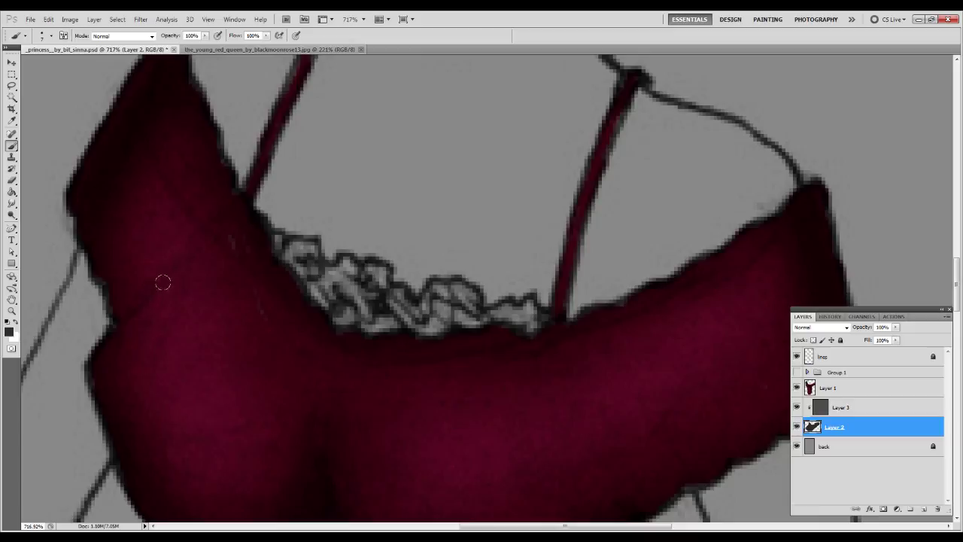
pyautogui.moveTo(270, 241)
pyautogui.mouseDown()
pyautogui.moveTo(297, 243)
pyautogui.moveTo(299, 279)
pyautogui.moveTo(314, 268)
pyautogui.moveTo(335, 275)
pyautogui.moveTo(340, 262)
pyautogui.moveTo(341, 290)
pyautogui.moveTo(324, 292)
pyautogui.moveTo(317, 285)
pyautogui.moveTo(352, 288)
pyautogui.moveTo(366, 270)
pyautogui.moveTo(374, 321)
pyautogui.moveTo(357, 317)
pyautogui.moveTo(389, 302)
pyautogui.moveTo(383, 292)
pyautogui.moveTo(399, 317)
pyautogui.moveTo(439, 293)
pyautogui.moveTo(431, 287)
pyautogui.moveTo(428, 314)
pyautogui.moveTo(443, 285)
pyautogui.moveTo(465, 321)
pyautogui.moveTo(458, 292)
pyautogui.moveTo(466, 316)
pyautogui.moveTo(503, 309)
pyautogui.moveTo(496, 320)
pyautogui.moveTo(517, 302)
pyautogui.moveTo(514, 330)
pyautogui.moveTo(529, 320)
pyautogui.moveTo(532, 343)
pyautogui.mouseUp()
# - Paint the hatched triangle below the skirt solid dark and erase its uneven bottom edge
pyautogui.scroll(-15, 355, 363)
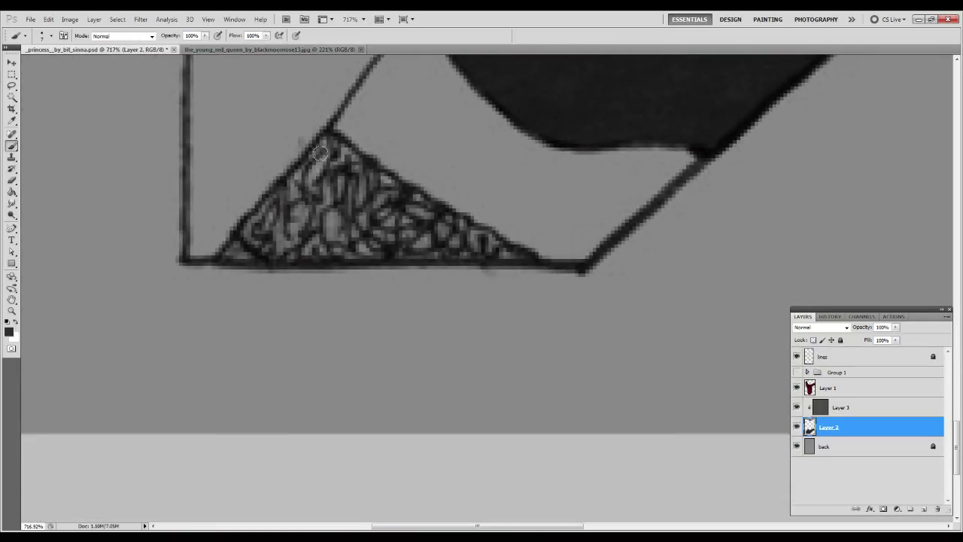
pyautogui.moveTo(325, 147)
pyautogui.mouseDown()
pyautogui.moveTo(228, 252)
pyautogui.moveTo(312, 162)
pyautogui.moveTo(335, 152)
pyautogui.moveTo(507, 258)
pyautogui.mouseUp()
pyautogui.moveTo(455, 227)
pyautogui.mouseDown()
pyautogui.moveTo(368, 174)
pyautogui.moveTo(326, 174)
pyautogui.moveTo(249, 242)
pyautogui.moveTo(446, 230)
pyautogui.moveTo(460, 246)
pyautogui.moveTo(271, 244)
pyautogui.moveTo(333, 231)
pyautogui.moveTo(350, 201)
pyautogui.moveTo(398, 228)
pyautogui.mouseUp()
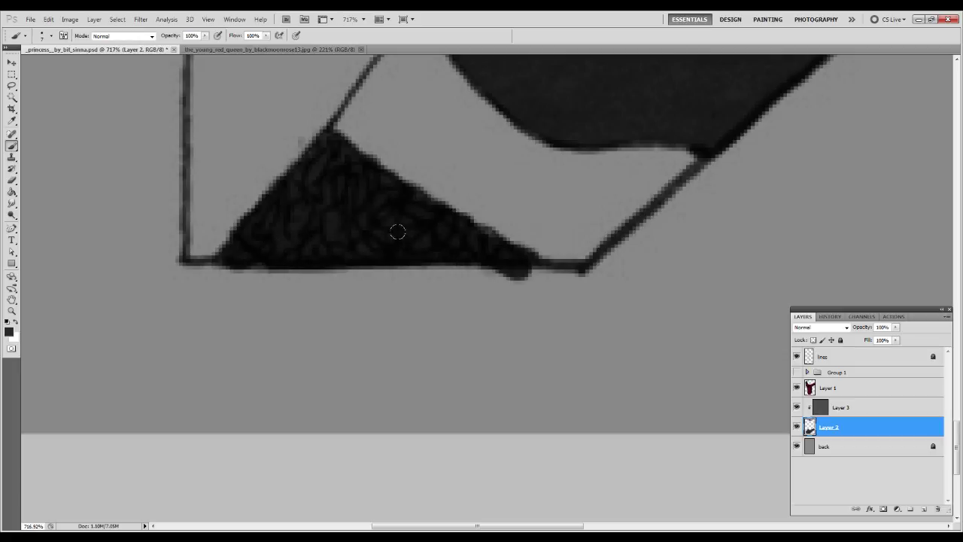
pyautogui.press('e')
pyautogui.moveTo(526, 285)
pyautogui.mouseDown()
pyautogui.moveTo(522, 272)
pyautogui.moveTo(447, 275)
pyautogui.mouseUp()
pyautogui.press('b')
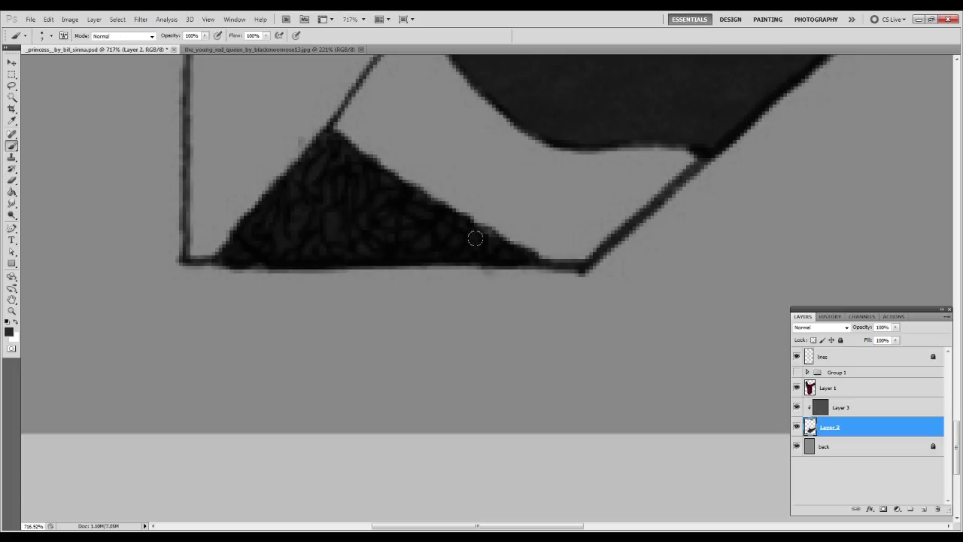
pyautogui.moveTo(302, 170); pyautogui.dragTo(320, 134)
pyautogui.hotkey('ctrl', '0')
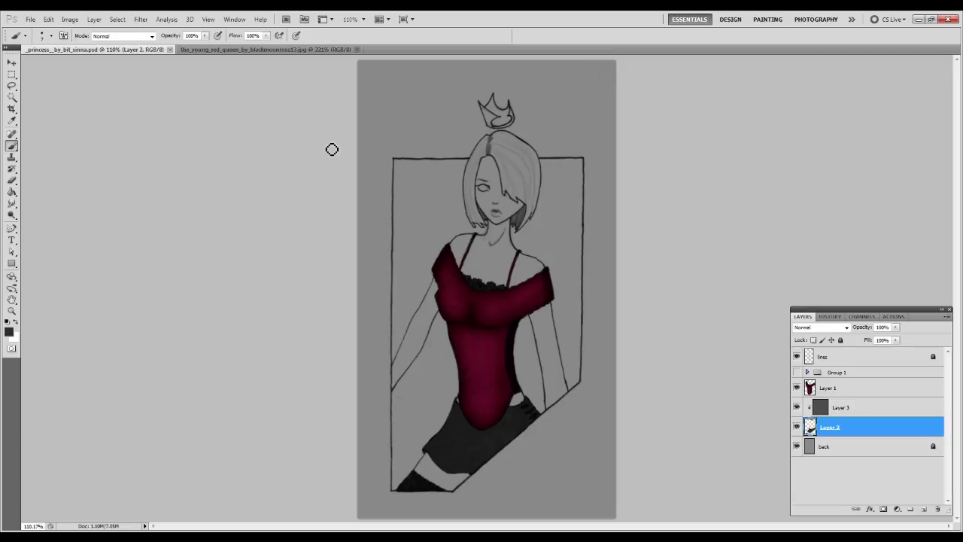
# - Duplicate the light and shade layers and clip the copies to the skirt above Layer 3
pyautogui.click(807, 374)
pyautogui.click(831, 406)
pyautogui.keyDown('shift'); pyautogui.click(834, 388); pyautogui.keyUp('shift')
pyautogui.rightClick(833, 388)
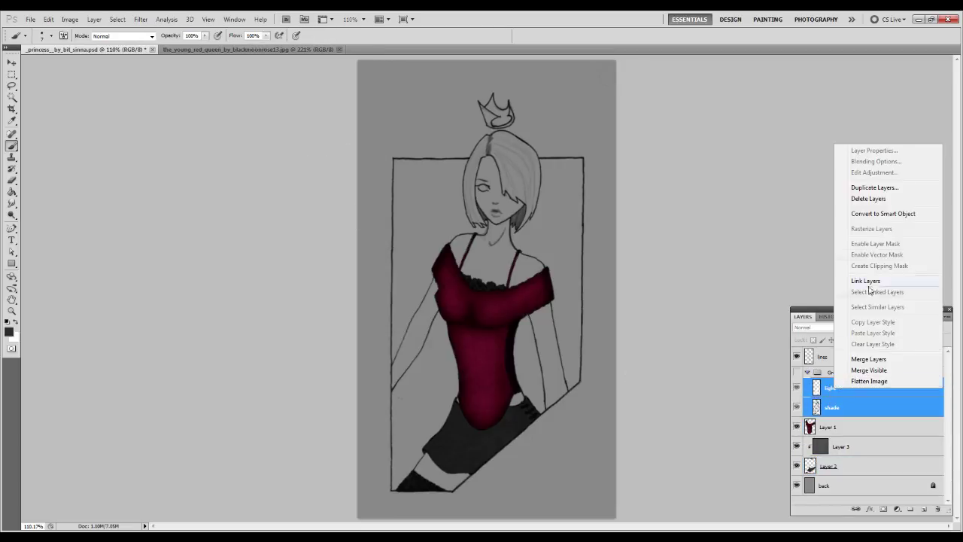
pyautogui.click(867, 188)
pyautogui.press('Return')
pyautogui.moveTo(846, 380); pyautogui.dragTo(840, 453)
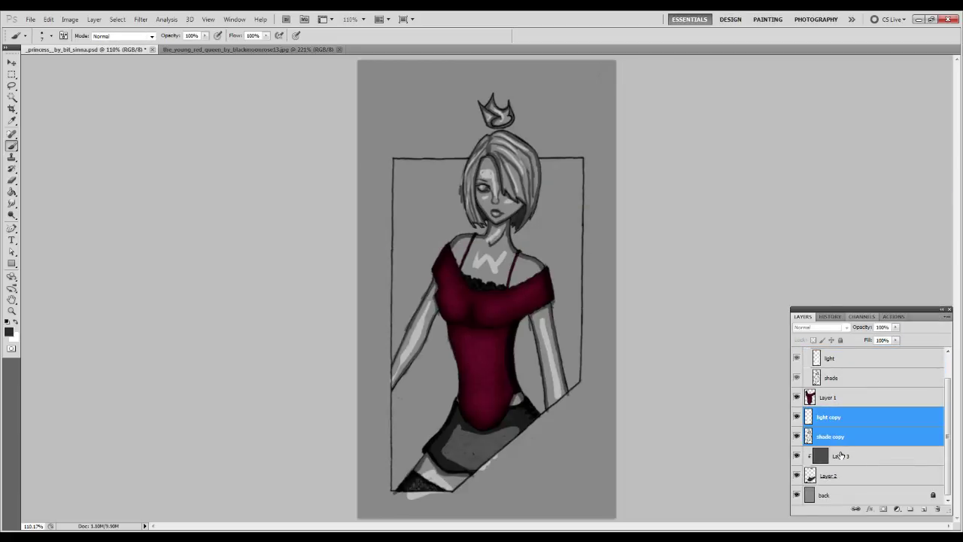
pyautogui.hotkey('ctrl', 'alt', 'g')
# - Set the light copy layer's opacity to 25%
pyautogui.click(844, 436)
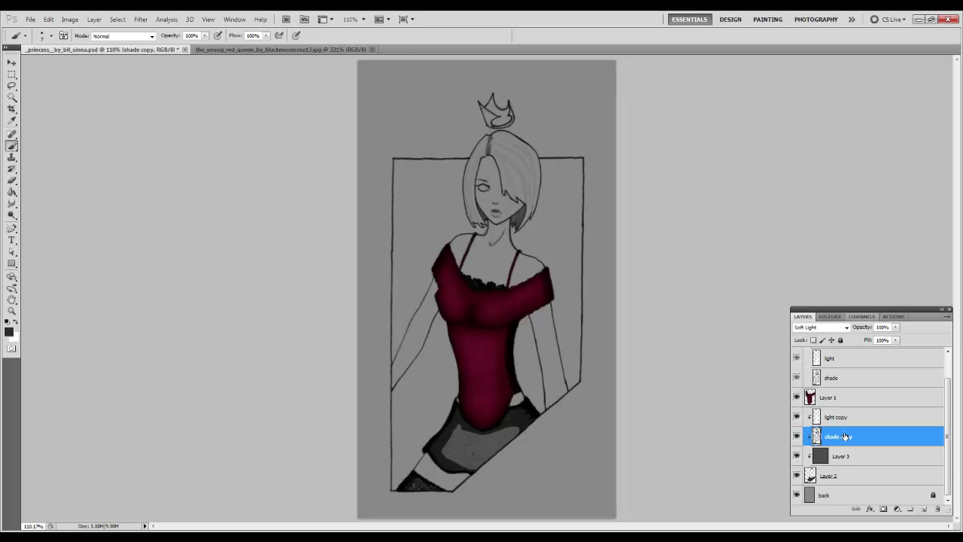
pyautogui.click(844, 416)
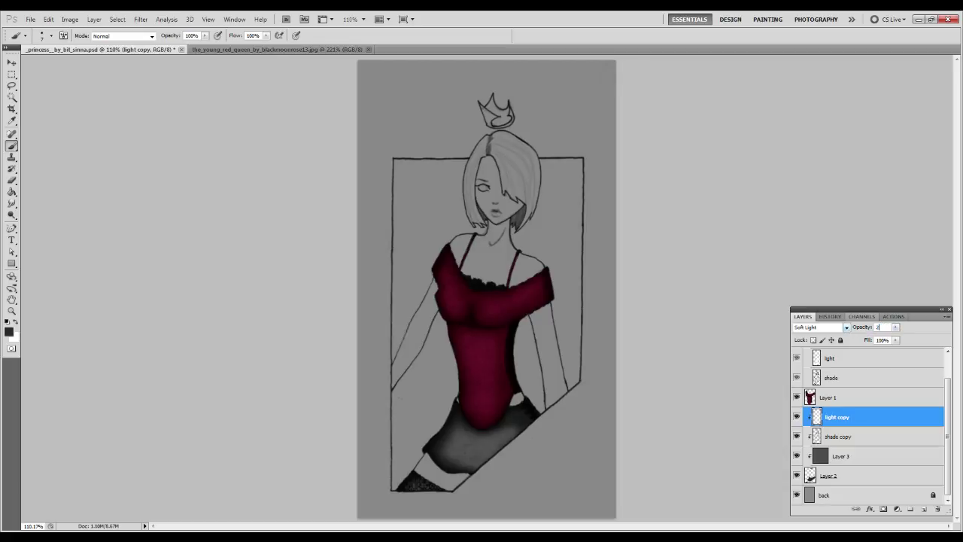
pyautogui.write('25')
pyautogui.press('Return')
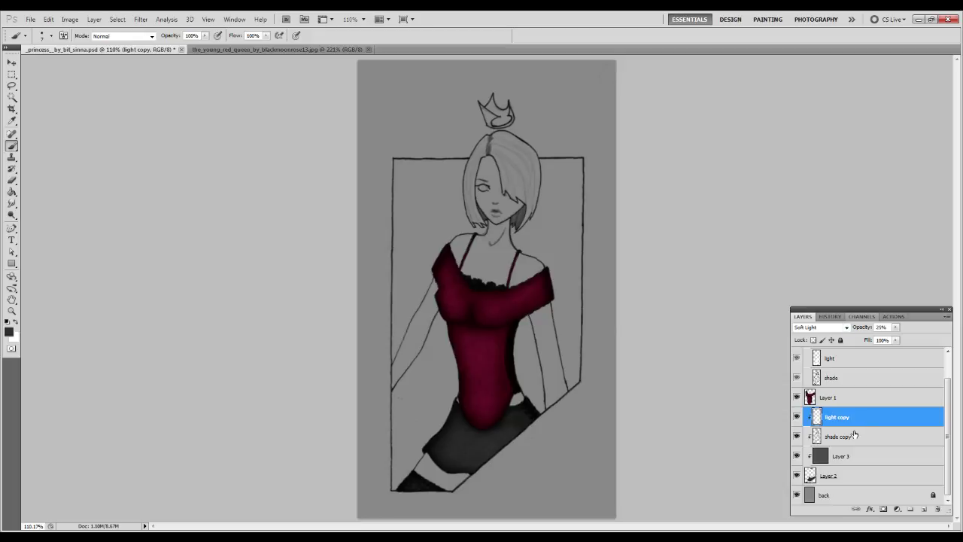
# - Merge the skirt velvet, light copy and shade copy layers down into Layer 2
pyautogui.click(854, 434)
pyautogui.write('1')
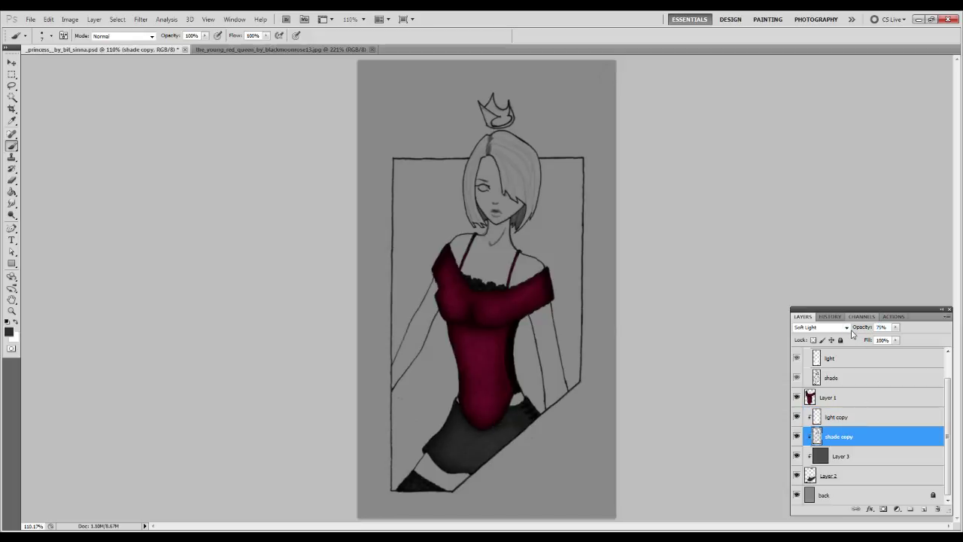
pyautogui.write('z')
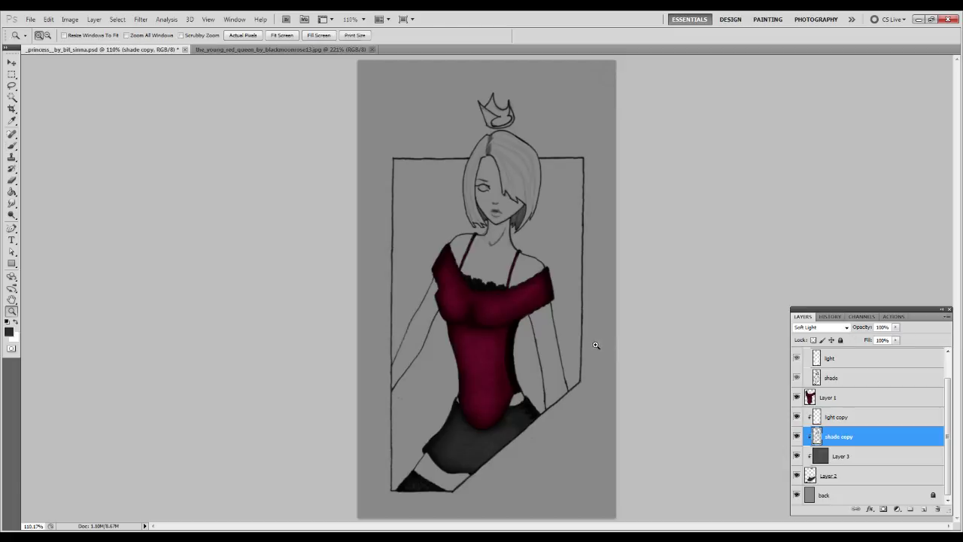
pyautogui.moveTo(505, 484); pyautogui.dragTo(505, 483)
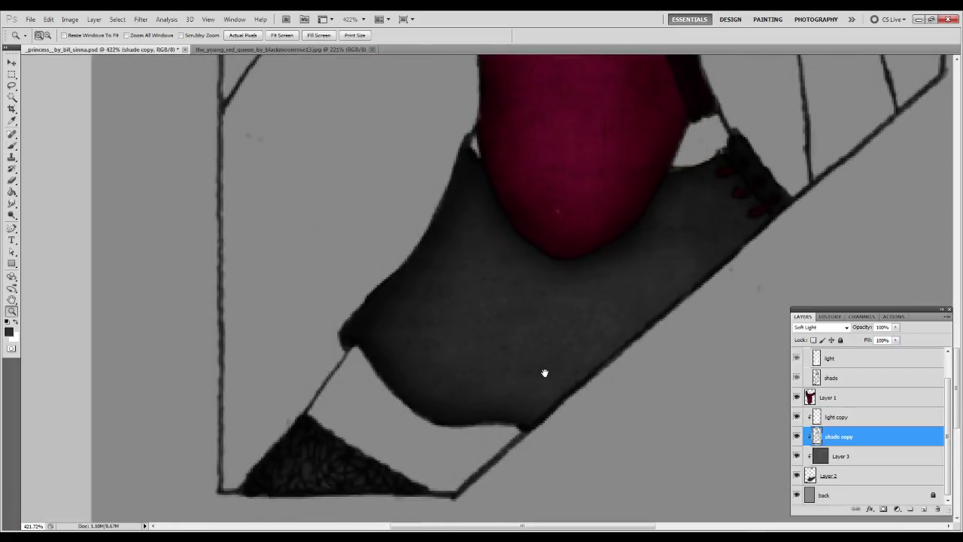
pyautogui.scroll(5, 507, 464)
pyautogui.scroll(8, 516, 294)
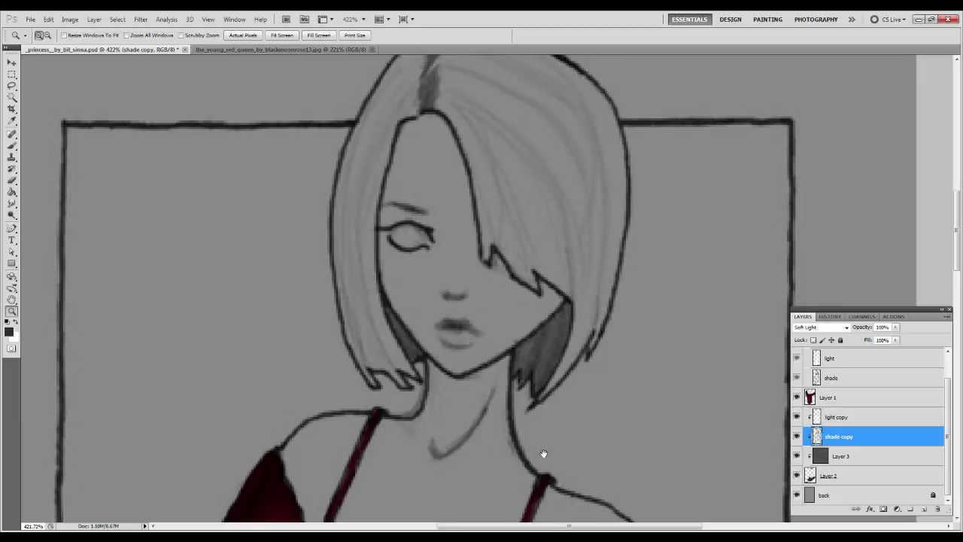
pyautogui.moveTo(563, 406); pyautogui.dragTo(558, 484)
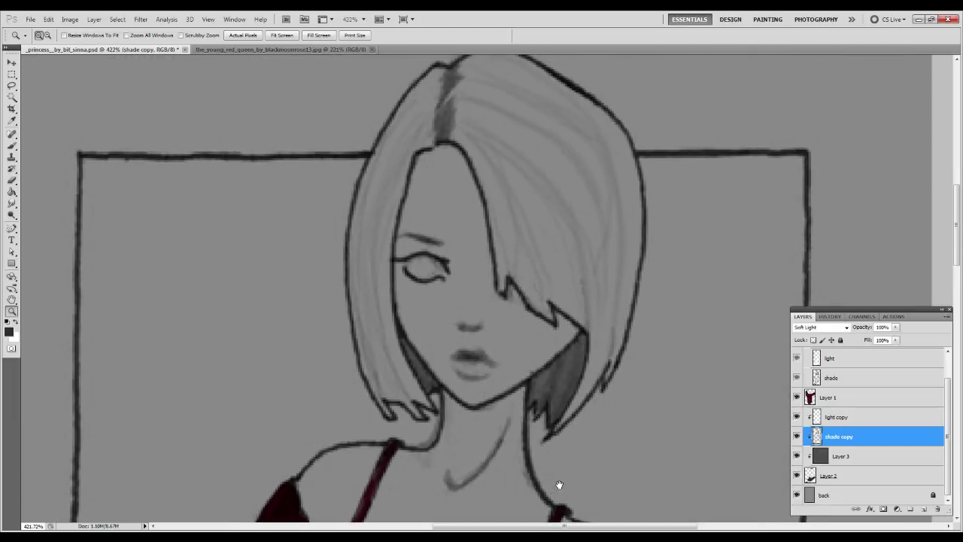
pyautogui.hotkey('ctrl', '0')
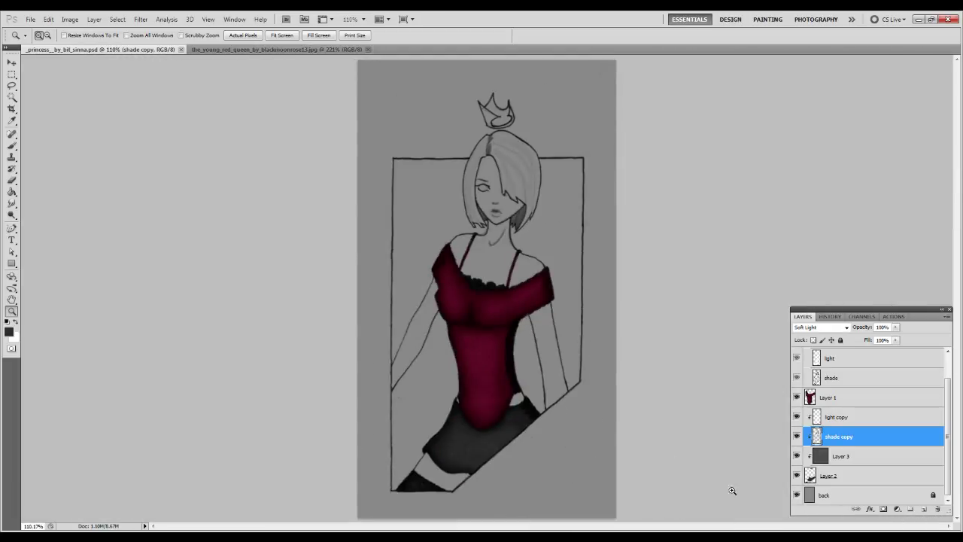
pyautogui.click(837, 477)
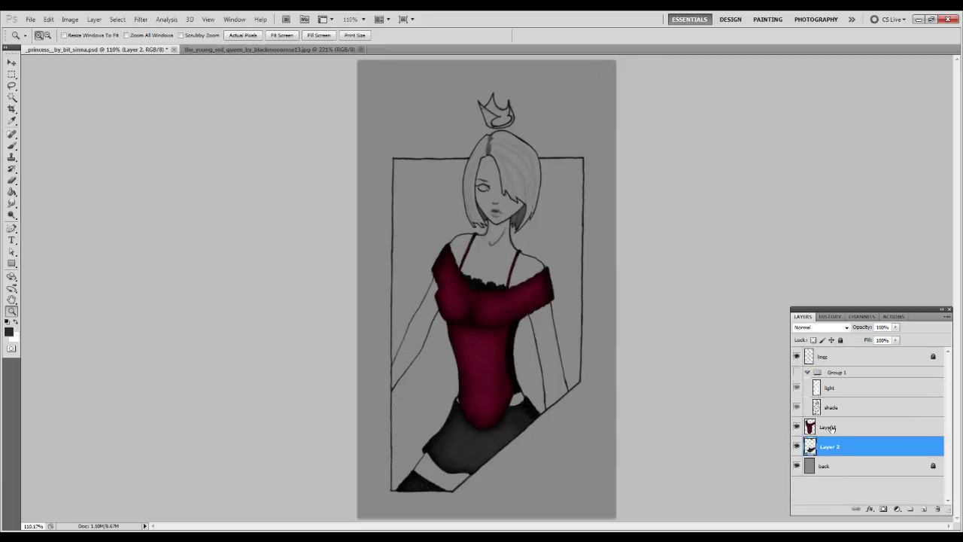
# - Merge Layer 1 into Layer 2 and add a new empty layer above the back layer
pyautogui.click(830, 428)
pyautogui.hotkey('ctrl', 'e')
pyautogui.click(832, 449)
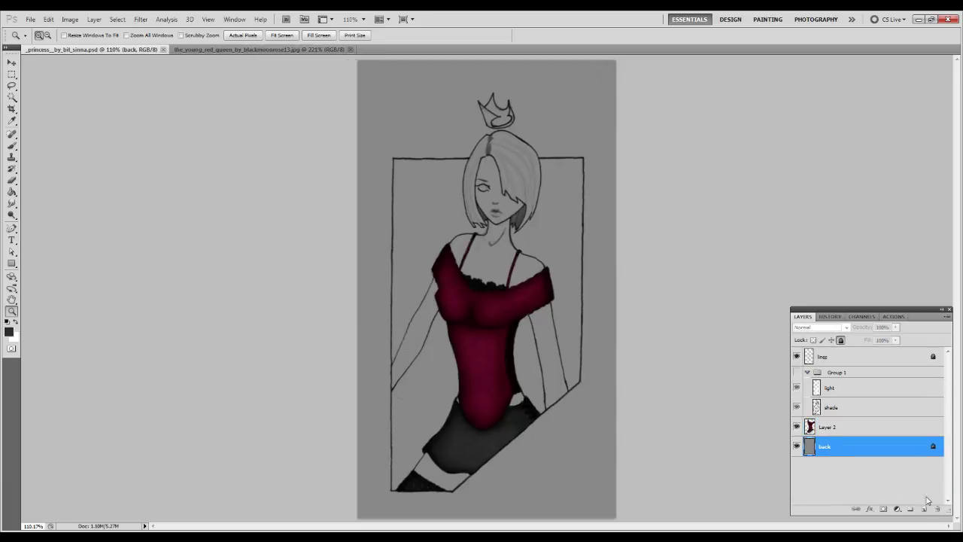
pyautogui.click(925, 509)
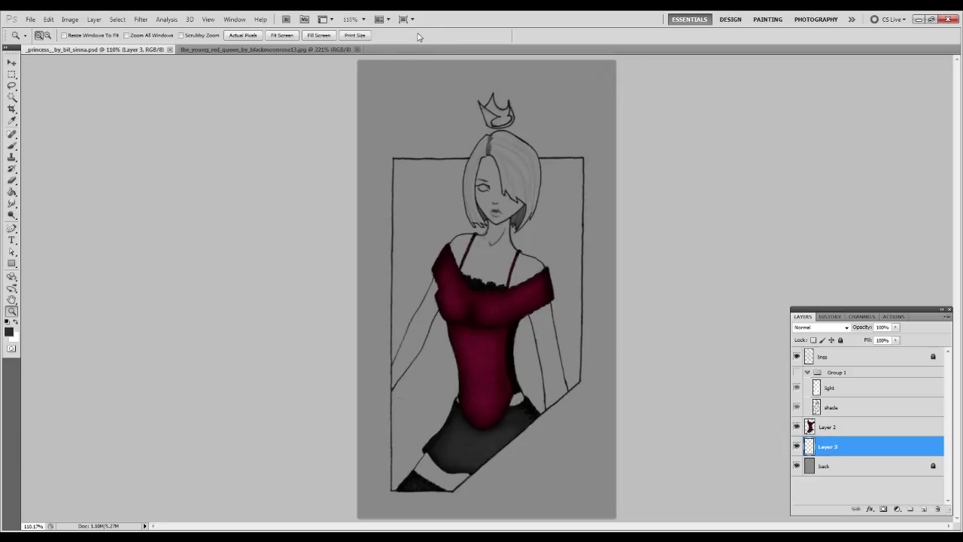
# - Sample the yellow of the crown in the red queen reference image as the paint colour
pyautogui.click(304, 51)
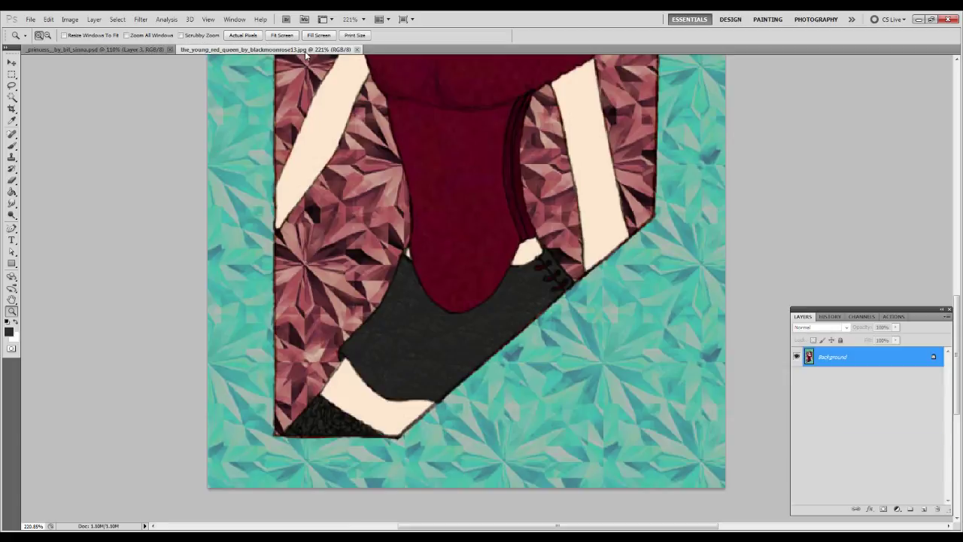
pyautogui.moveTo(496, 90); pyautogui.dragTo(481, 331)
pyautogui.moveTo(481, 271); pyautogui.dragTo(462, 397)
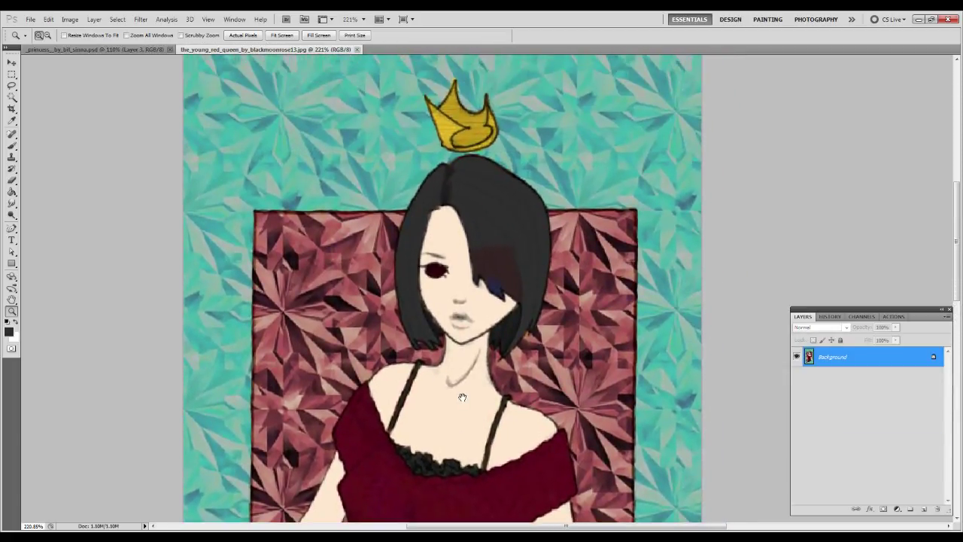
pyautogui.press('b')
pyautogui.keyDown('alt'); pyautogui.click(446, 118); pyautogui.keyUp('alt')
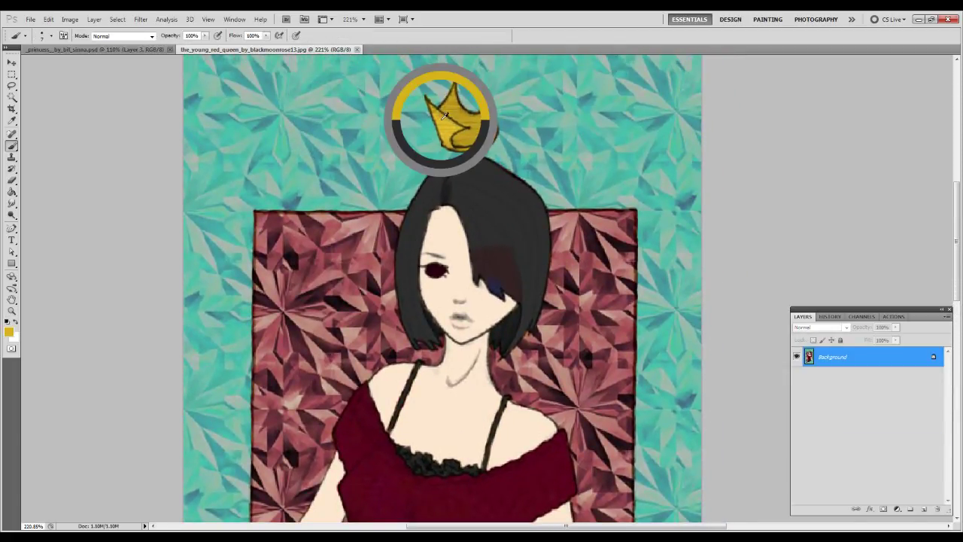
# - Zoom onto the princess's crown and paint its middle, upper spike and left spike yellow
pyautogui.hotkey('ctrl', 'Tab')
pyautogui.press('z')
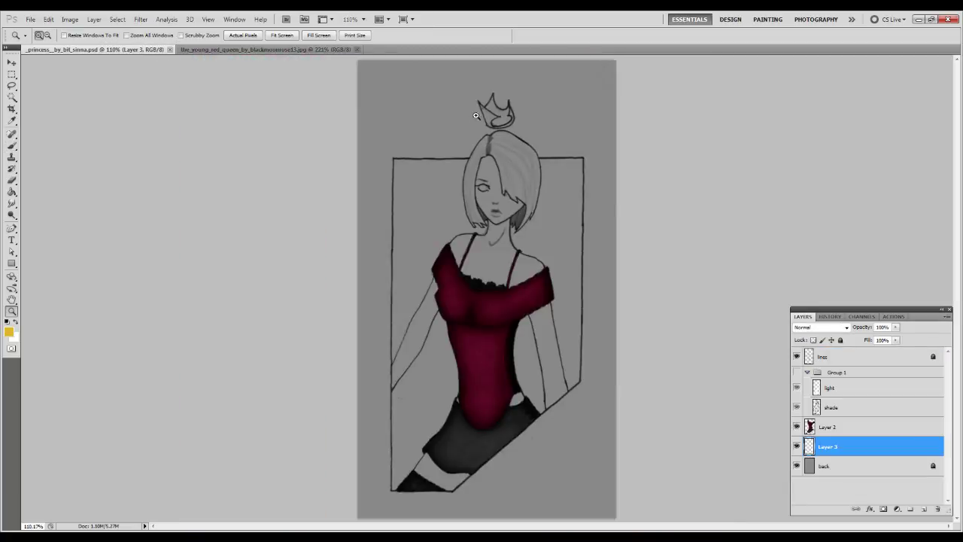
pyautogui.moveTo(534, 140); pyautogui.dragTo(535, 141)
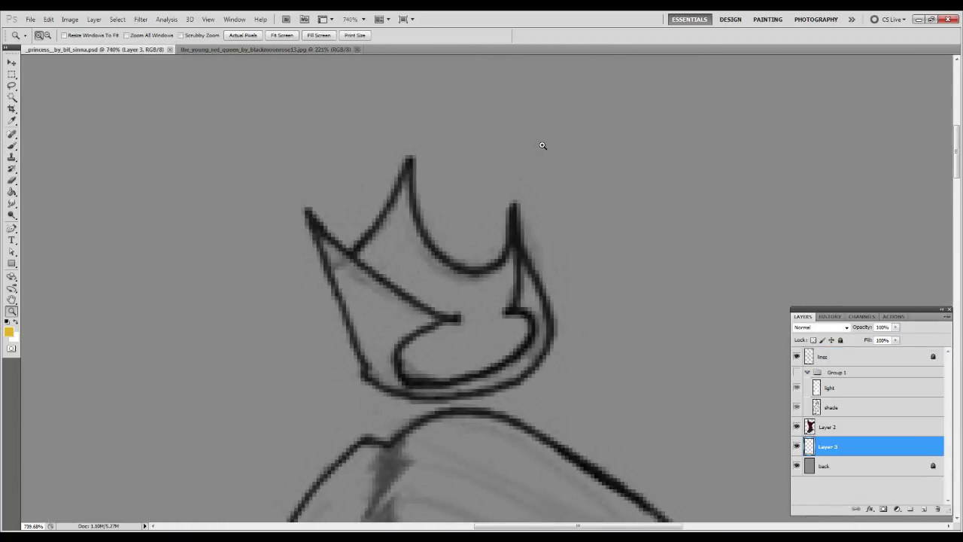
pyautogui.press('b')
pyautogui.moveTo(405, 325)
pyautogui.mouseDown()
pyautogui.moveTo(395, 275)
pyautogui.moveTo(404, 258)
pyautogui.moveTo(398, 250)
pyautogui.moveTo(383, 262)
pyautogui.moveTo(367, 247)
pyautogui.moveTo(361, 257)
pyautogui.moveTo(380, 239)
pyautogui.moveTo(406, 322)
pyautogui.mouseUp()
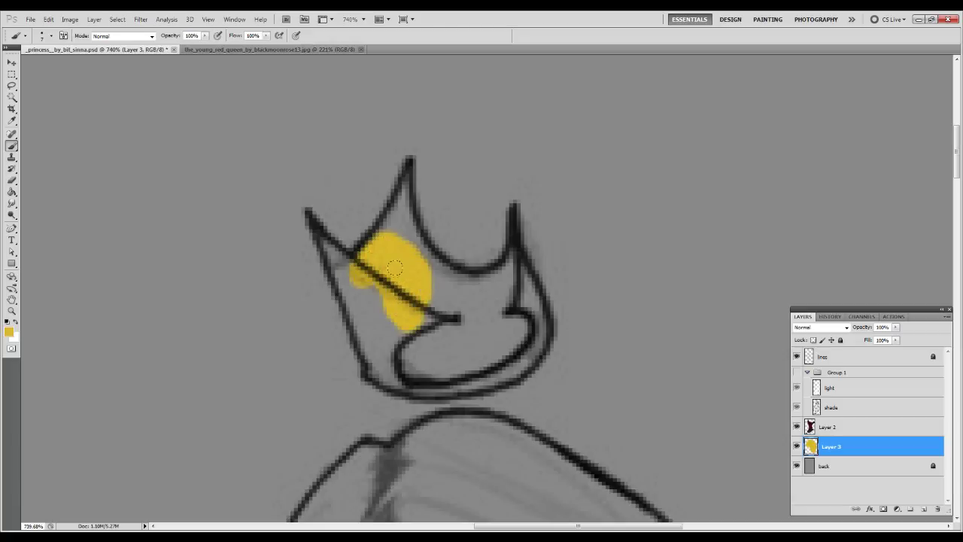
pyautogui.moveTo(405, 184)
pyautogui.mouseDown()
pyautogui.moveTo(394, 228)
pyautogui.moveTo(406, 192)
pyautogui.moveTo(391, 222)
pyautogui.moveTo(412, 219)
pyautogui.moveTo(412, 254)
pyautogui.moveTo(474, 316)
pyautogui.moveTo(458, 280)
pyautogui.moveTo(493, 312)
pyautogui.mouseUp()
pyautogui.moveTo(322, 241)
pyautogui.mouseDown()
pyautogui.moveTo(396, 365)
pyautogui.moveTo(353, 319)
pyautogui.mouseUp()
# - Fill the remaining gaps in the left spike and bottom band yellow, then select the shade layer
pyautogui.moveTo(333, 249)
pyautogui.mouseDown()
pyautogui.moveTo(402, 335)
pyautogui.moveTo(363, 274)
pyautogui.moveTo(378, 321)
pyautogui.moveTo(370, 311)
pyautogui.moveTo(458, 351)
pyautogui.moveTo(431, 294)
pyautogui.moveTo(469, 317)
pyautogui.moveTo(509, 316)
pyautogui.moveTo(513, 252)
pyautogui.moveTo(455, 275)
pyautogui.moveTo(515, 281)
pyautogui.moveTo(531, 295)
pyautogui.moveTo(519, 273)
pyautogui.moveTo(537, 325)
pyautogui.moveTo(495, 375)
pyautogui.moveTo(458, 384)
pyautogui.moveTo(374, 368)
pyautogui.mouseUp()
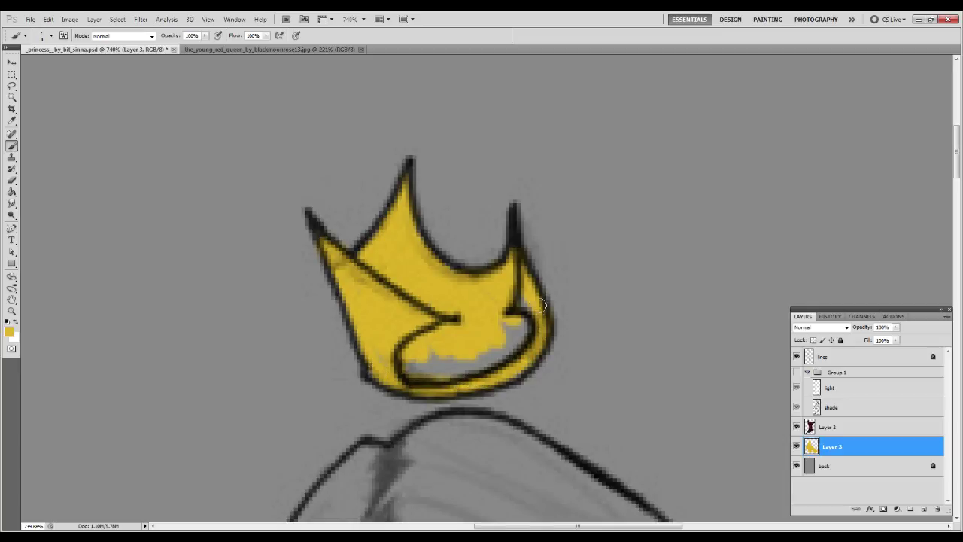
pyautogui.moveTo(412, 365)
pyautogui.mouseDown()
pyautogui.moveTo(403, 349)
pyautogui.moveTo(423, 339)
pyautogui.mouseUp()
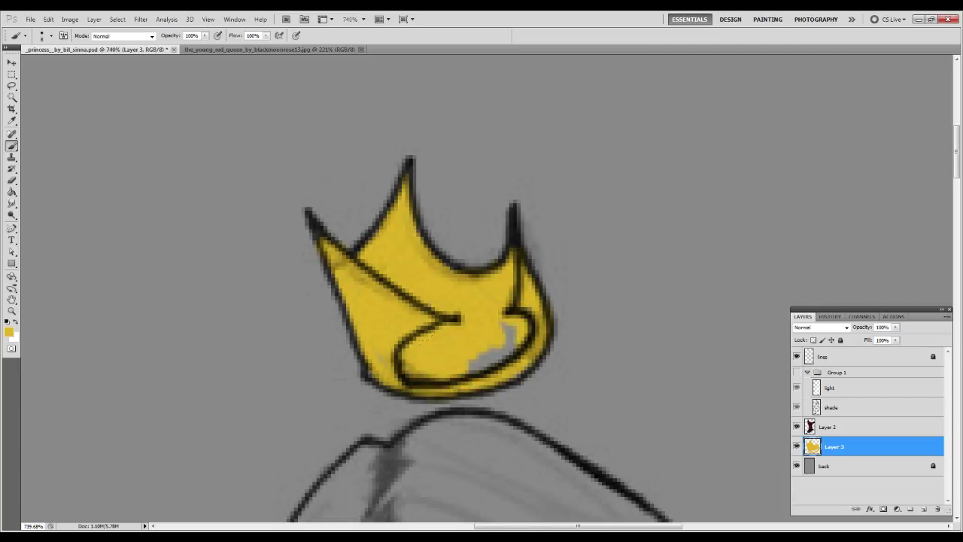
pyautogui.moveTo(482, 326); pyautogui.dragTo(486, 323)
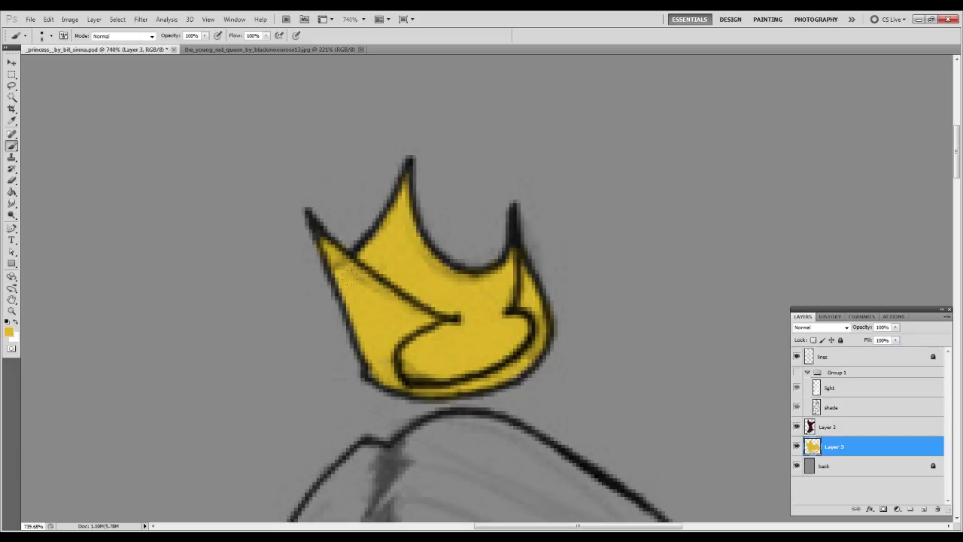
pyautogui.press('e')
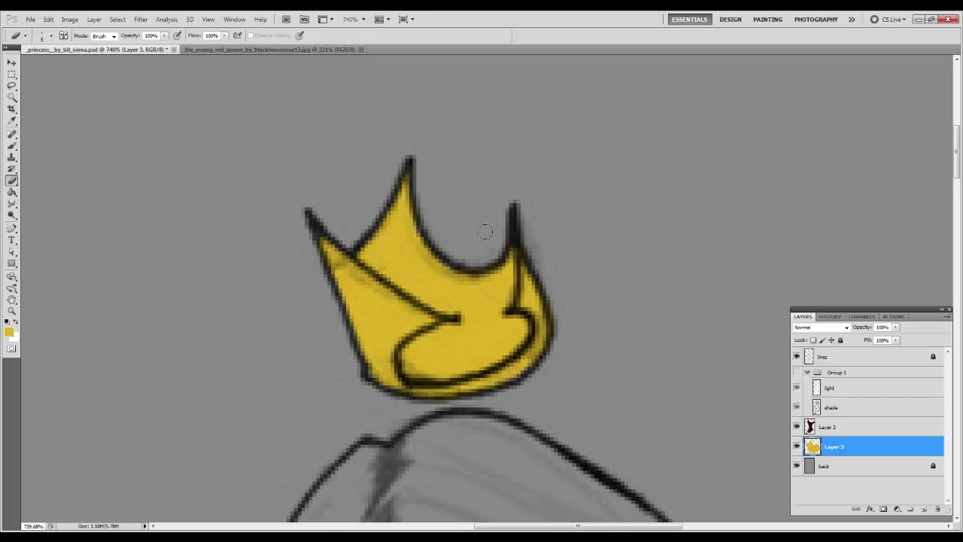
pyautogui.press('b')
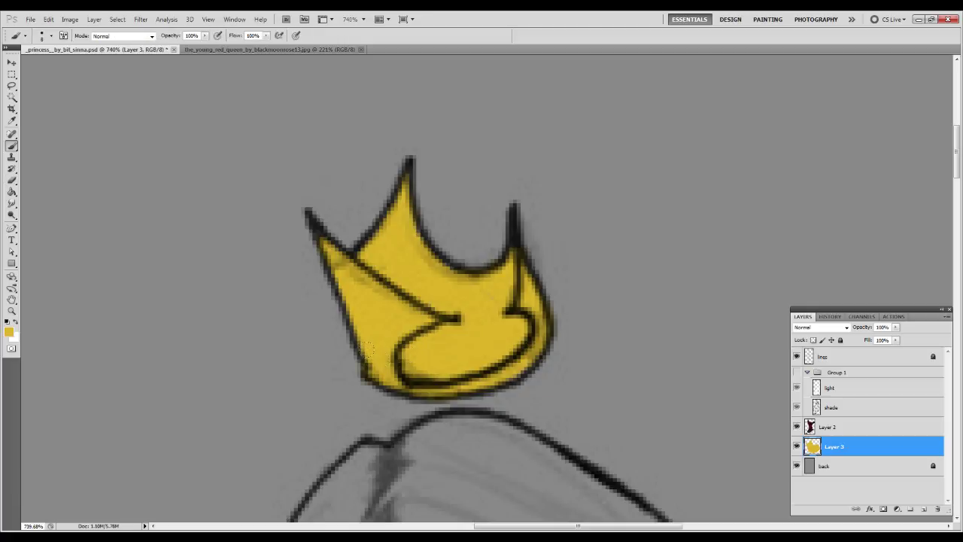
pyautogui.hotkey('ctrl', '0')
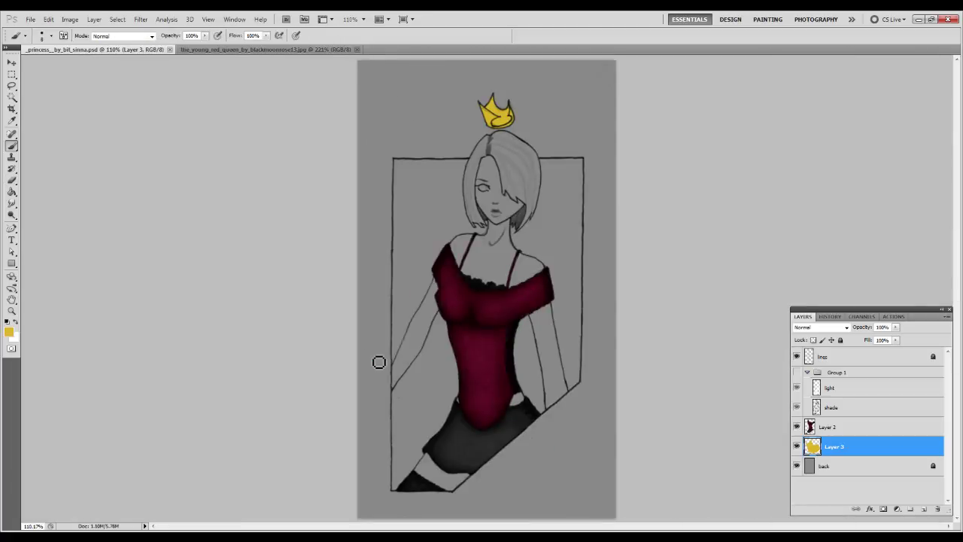
pyautogui.click(843, 408)
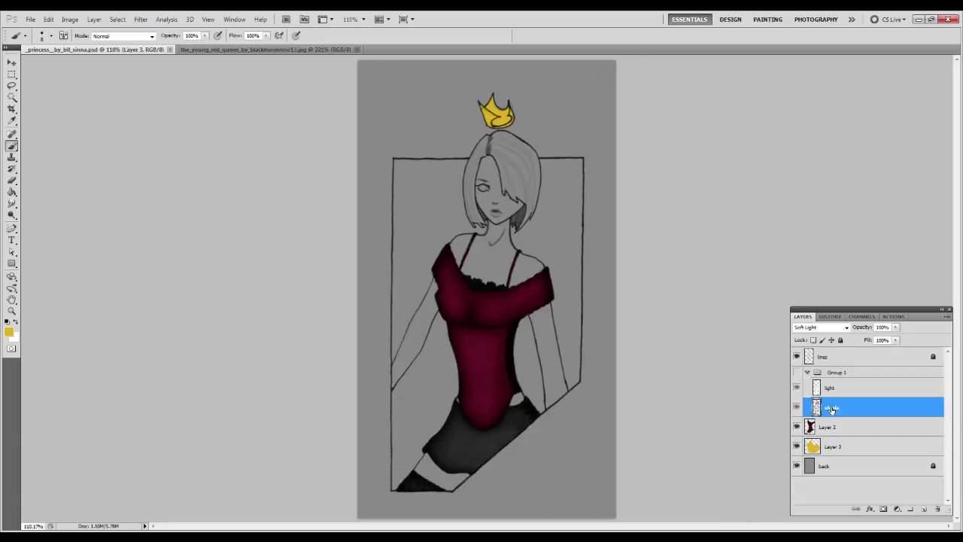
# - Duplicate the light and shade layers and clip the copies to the crown's Layer 3
pyautogui.click(831, 389)
pyautogui.keyDown('shift'); pyautogui.click(831, 406); pyautogui.keyUp('shift')
pyautogui.rightClick(831, 406)
pyautogui.click(872, 197)
pyautogui.press('Return')
pyautogui.moveTo(853, 455); pyautogui.dragTo(830, 474)
pyautogui.hotkey('ctrl', 'alt', 'g')
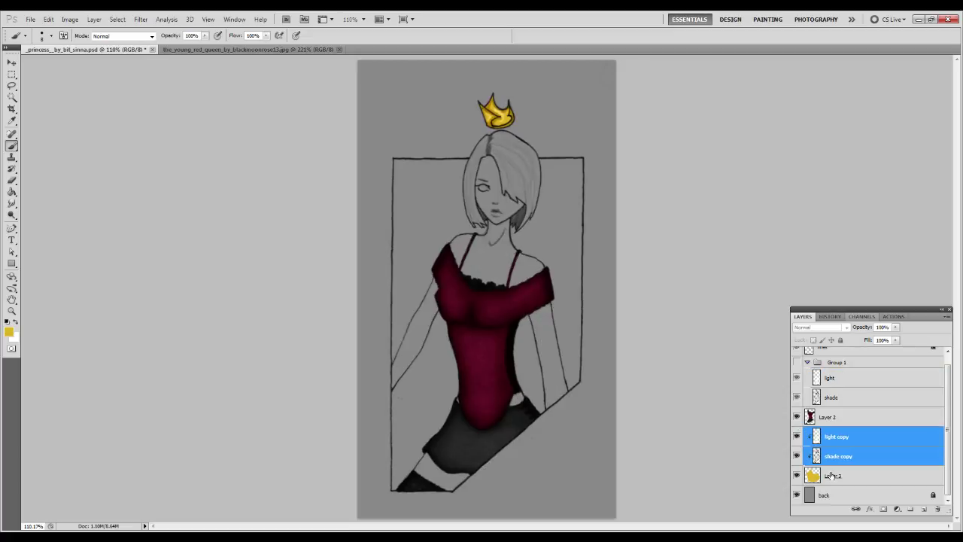
pyautogui.click(845, 476)
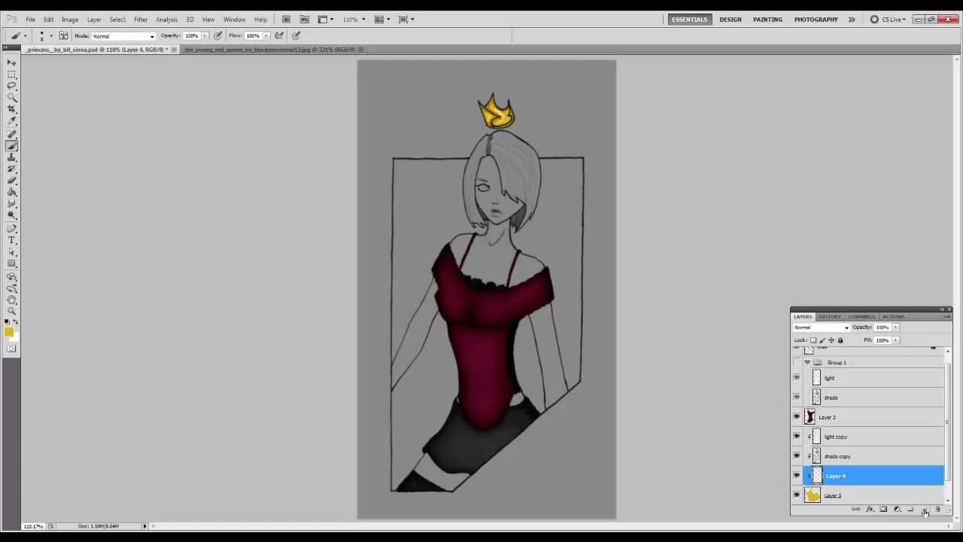
pyautogui.click(219, 534)
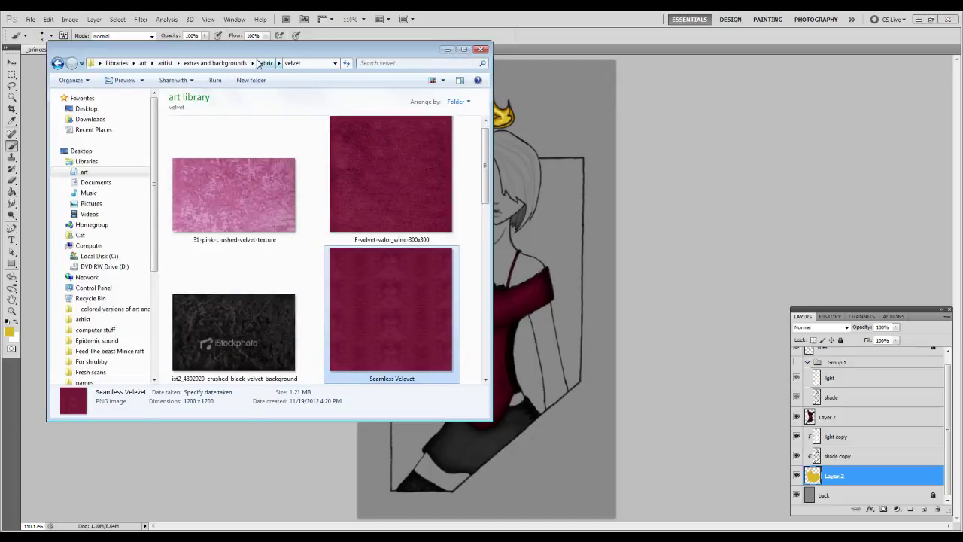
# - Open the gold-refraction metal texture from the metal textures folder
pyautogui.click(253, 63)
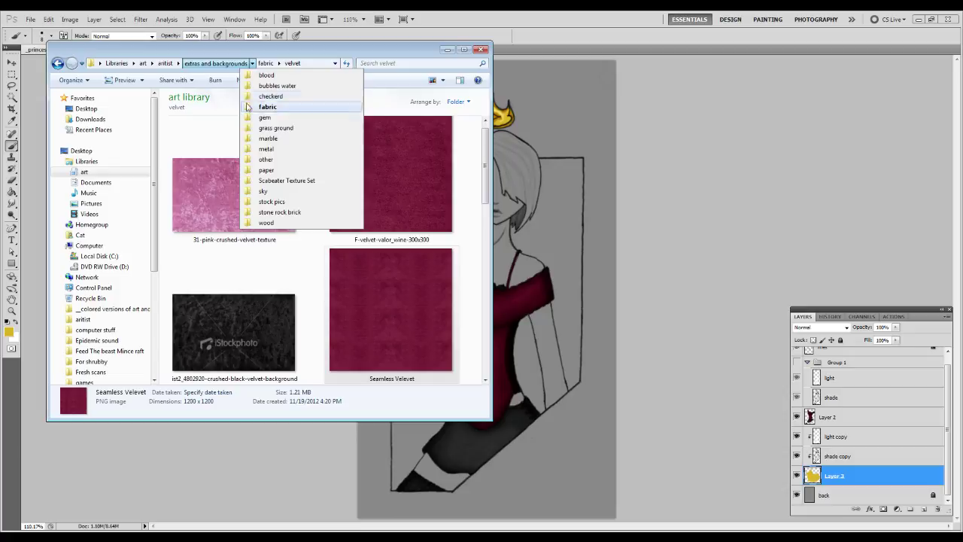
pyautogui.click(266, 149)
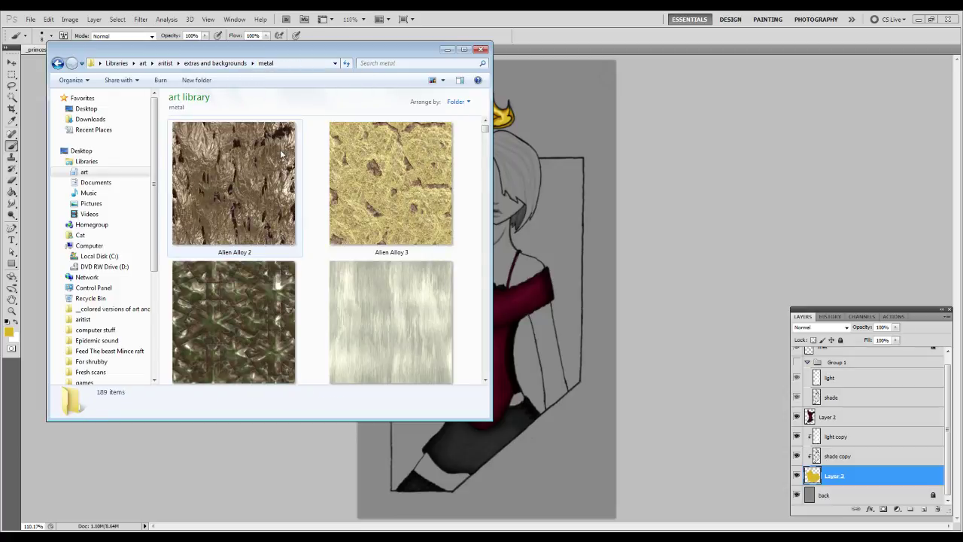
pyautogui.scroll(-10, 298, 230)
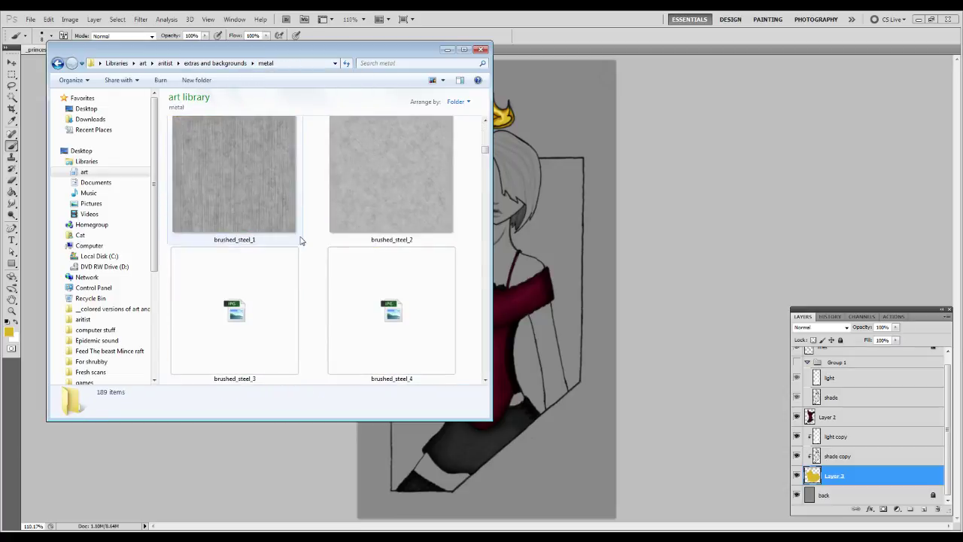
pyautogui.scroll(-8, 300, 240)
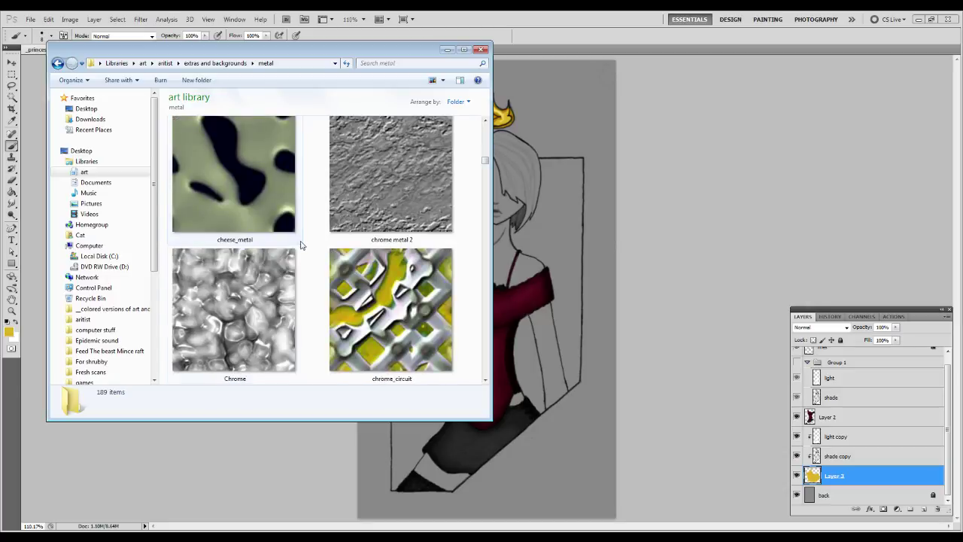
pyautogui.scroll(-10, 304, 288)
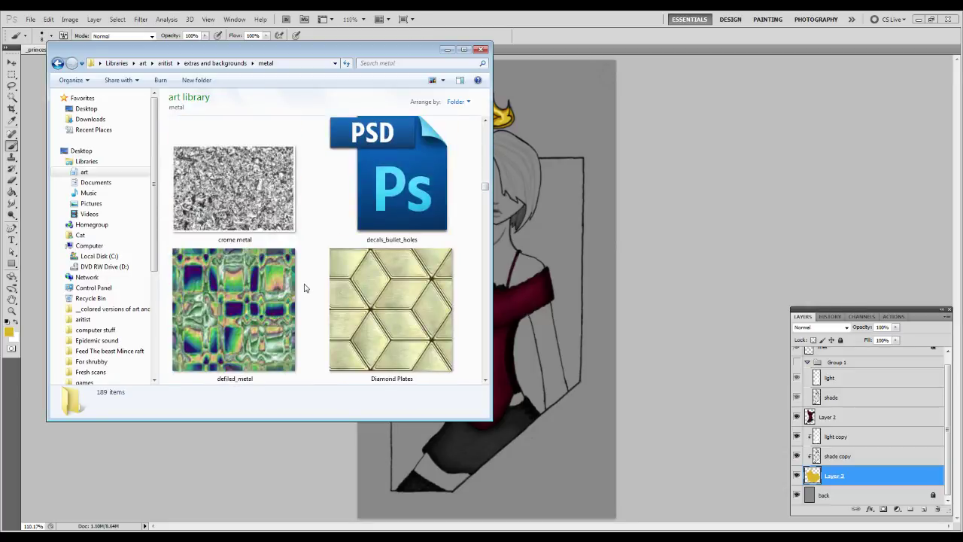
pyautogui.scroll(-10, 305, 287)
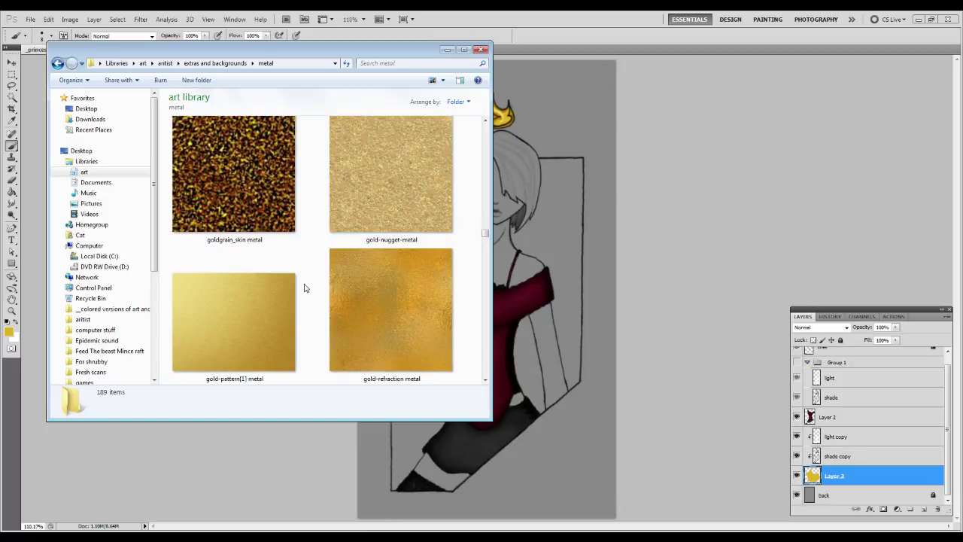
pyautogui.scroll(-2, 304, 287)
pyautogui.scroll(1, 305, 287)
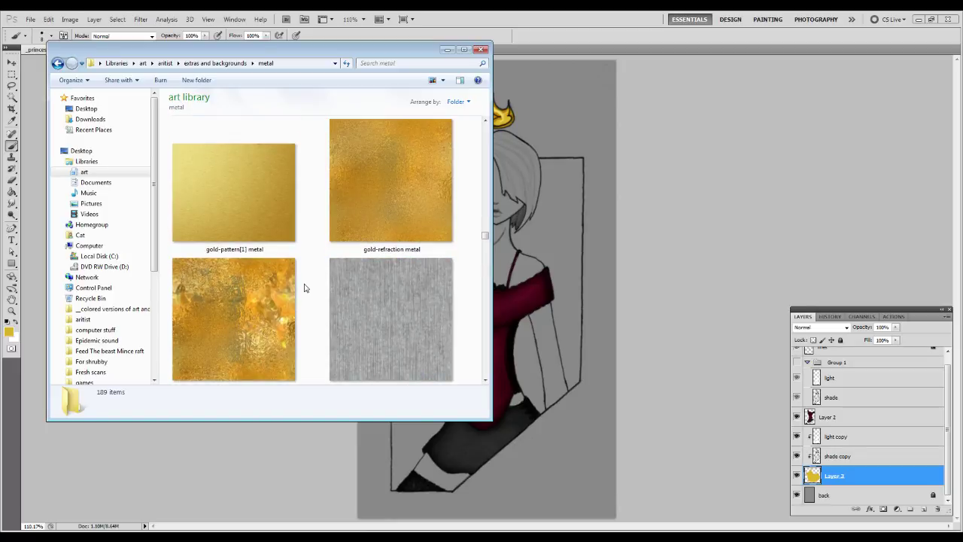
pyautogui.scroll(3, 305, 287)
pyautogui.scroll(-1, 305, 288)
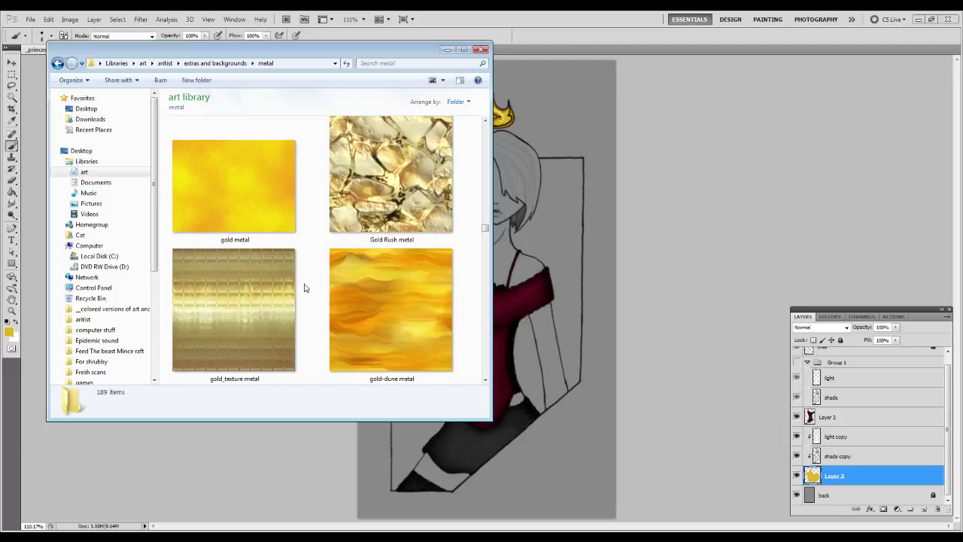
pyautogui.scroll(-3, 305, 287)
pyautogui.doubleClick(372, 318)
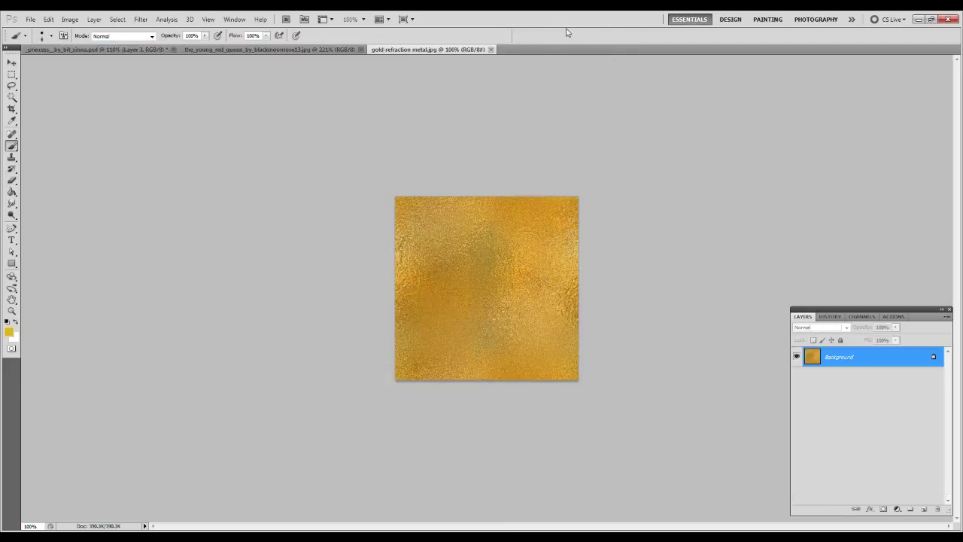
# - Copy the gold texture onto the princess drawing as a new layer with the Move tool
pyautogui.moveTo(401, 50); pyautogui.dragTo(400, 103)
pyautogui.click(11, 63)
pyautogui.moveTo(375, 215); pyautogui.dragTo(561, 158)
# - Close the gold texture document and position its layer over the princess's head
pyautogui.click(541, 102)
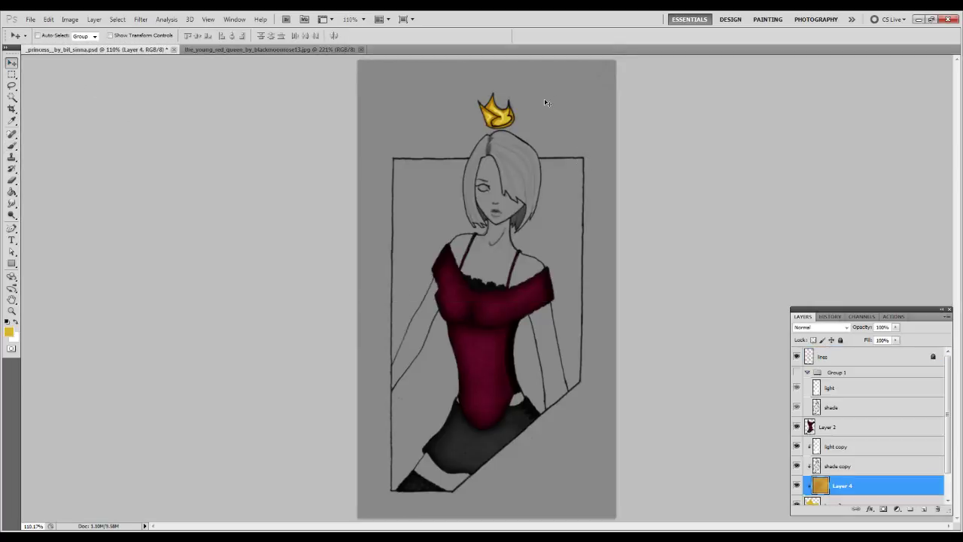
pyautogui.press('z')
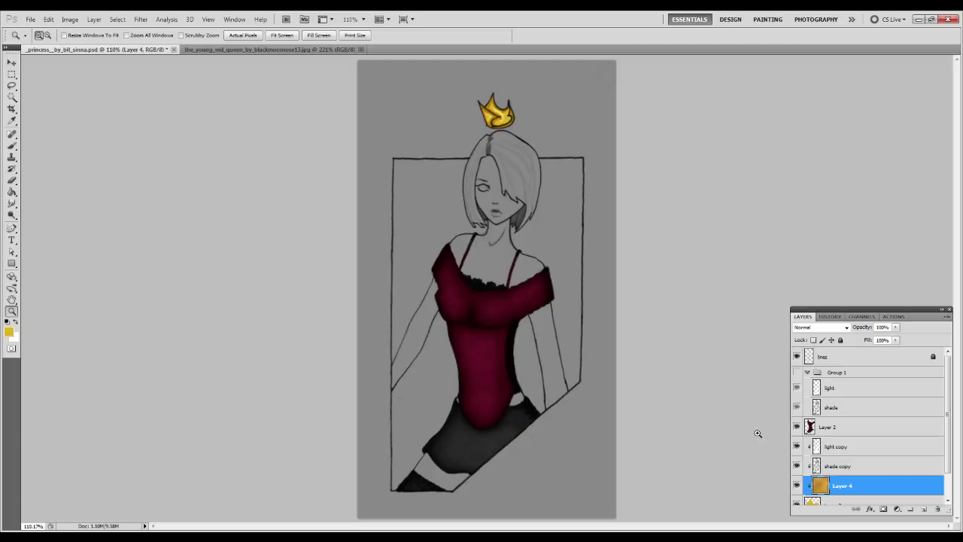
pyautogui.moveTo(830, 483); pyautogui.dragTo(827, 479)
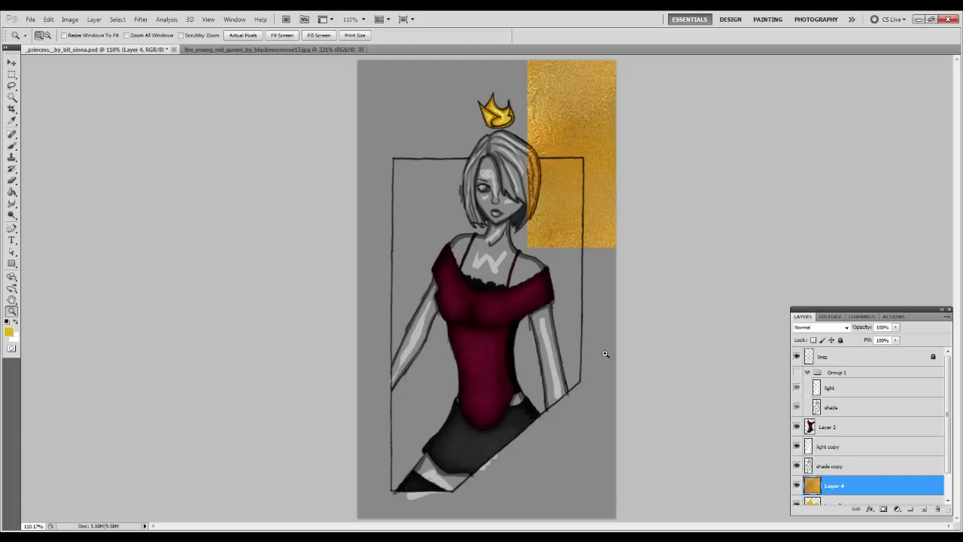
pyautogui.press('v')
pyautogui.moveTo(588, 169); pyautogui.dragTo(463, 173)
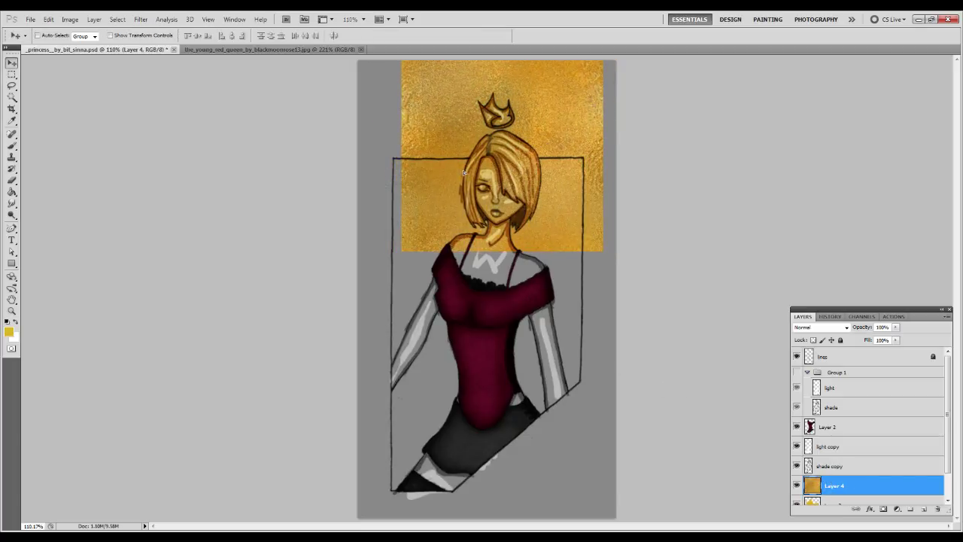
# - Clip the gold texture with the shade and light copies to the crown, then zoom in
pyautogui.press('z')
pyautogui.click(550, 164)
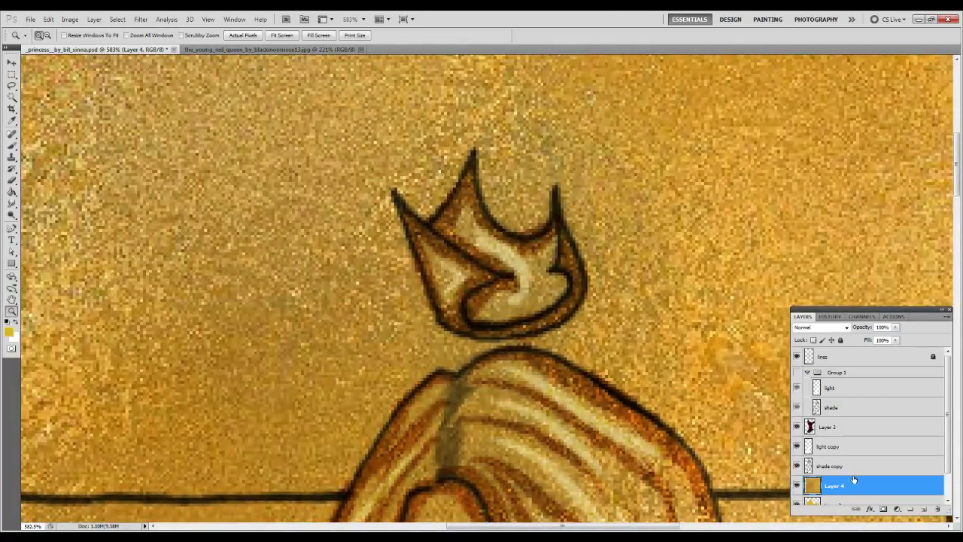
pyautogui.keyDown('shift'); pyautogui.click(840, 465); pyautogui.keyUp('shift')
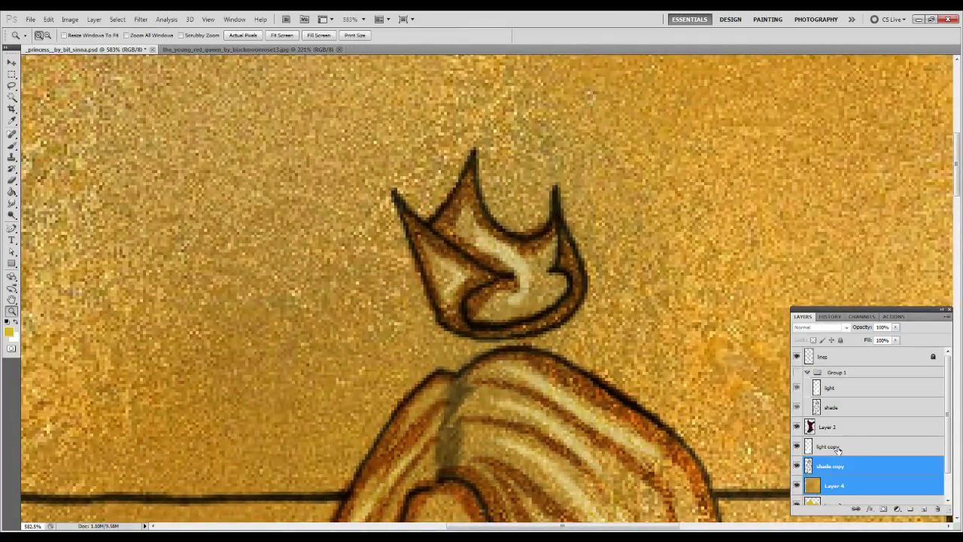
pyautogui.keyDown('shift'); pyautogui.click(837, 448); pyautogui.keyUp('shift')
pyautogui.hotkey('ctrl', 'alt', 'g')
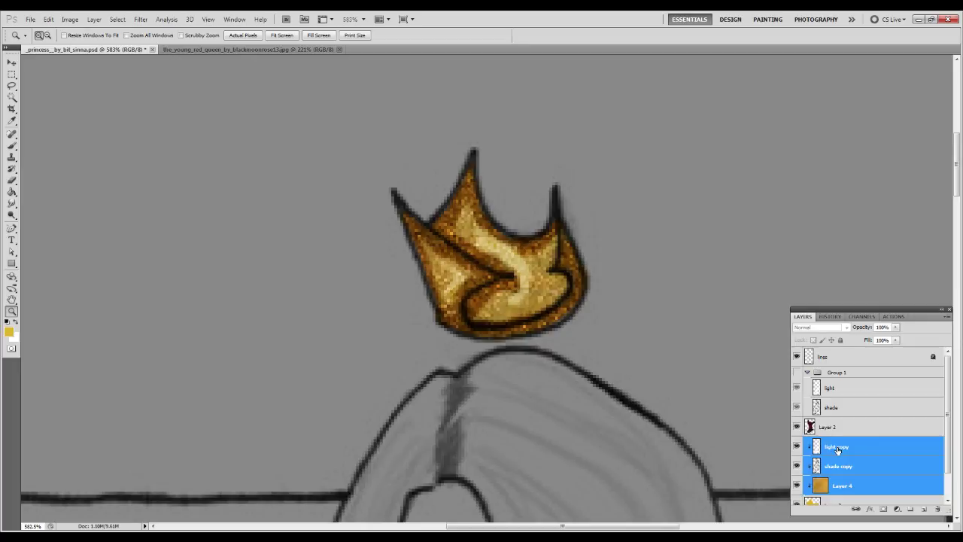
pyautogui.hotkey('ctrl', '1')
pyautogui.moveTo(504, 137); pyautogui.dragTo(495, 236)
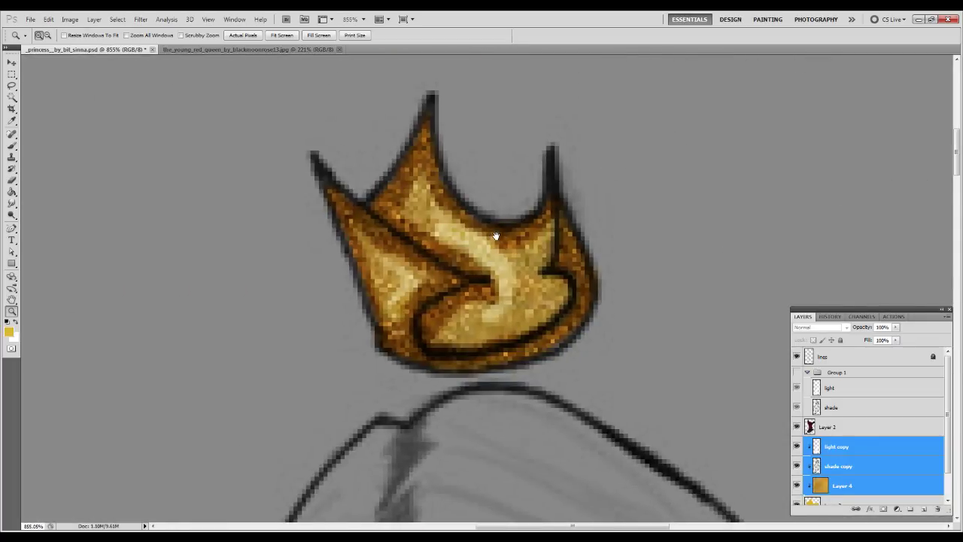
pyautogui.click(869, 485)
pyautogui.click(140, 19)
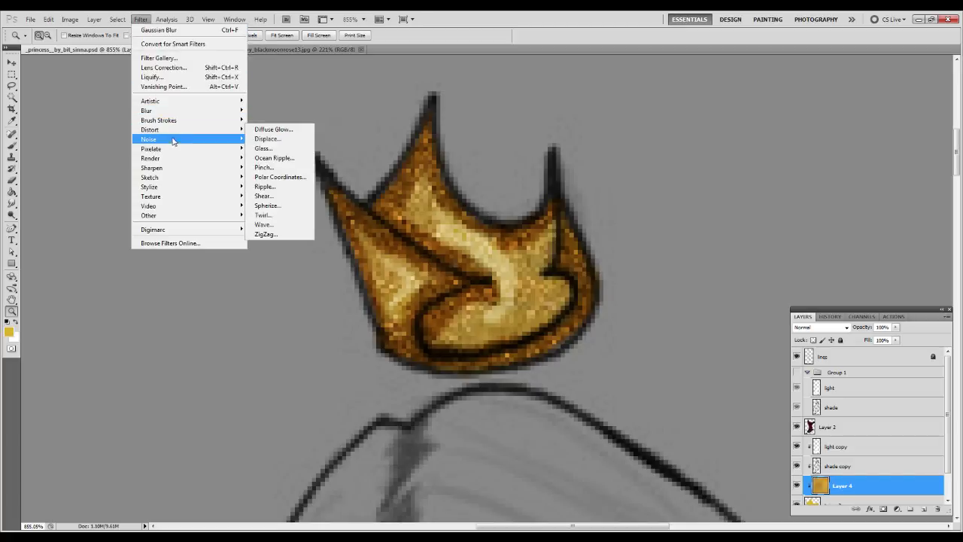
# - Apply a Motion Blur at angle -47 with a tiny distance to the gold texture on Layer 4
pyautogui.moveTo(179, 112)
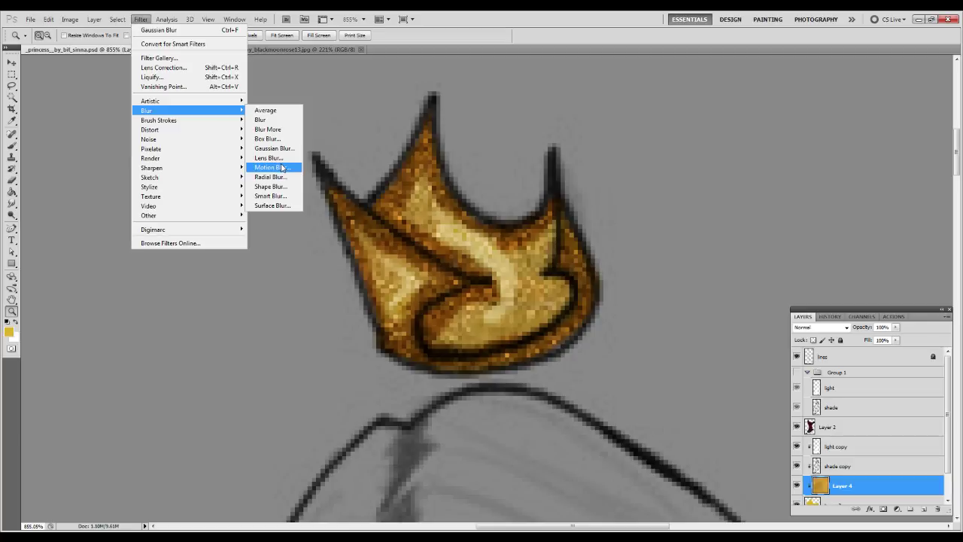
pyautogui.click(281, 166)
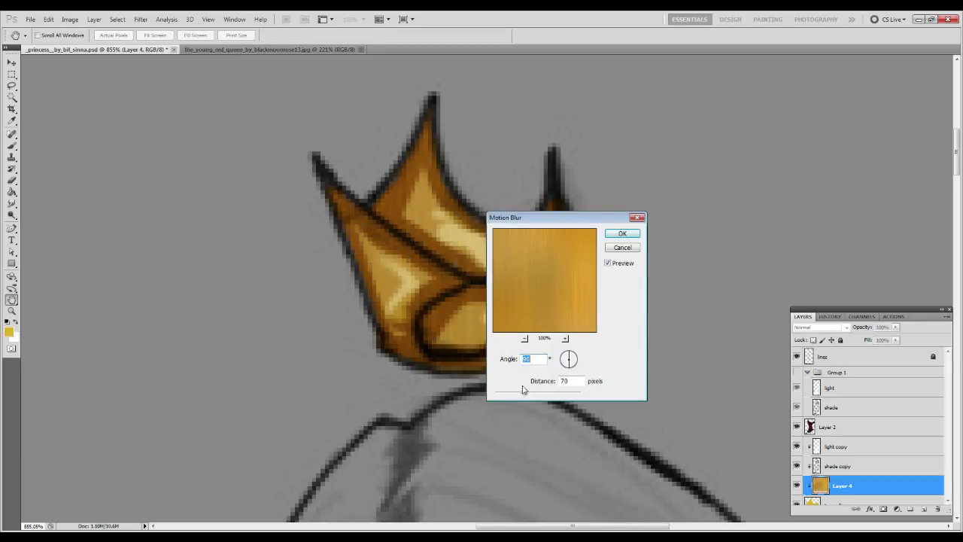
pyautogui.moveTo(501, 394); pyautogui.dragTo(498, 394)
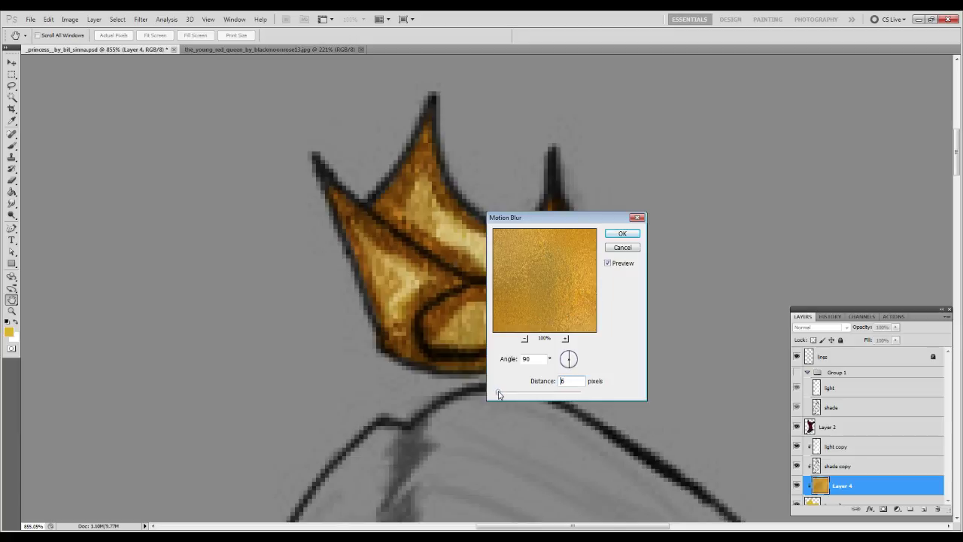
pyautogui.moveTo(566, 376); pyautogui.dragTo(576, 368)
pyautogui.press('Return')
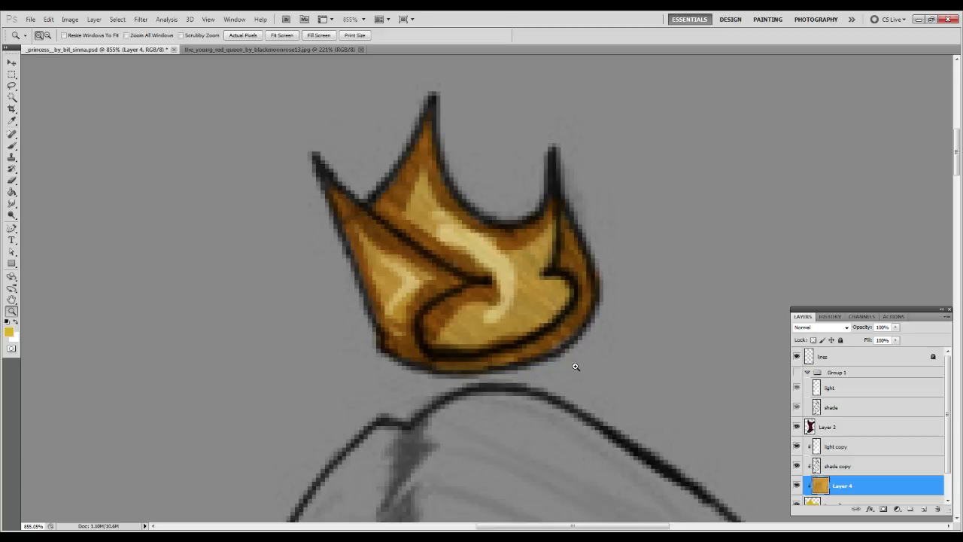
# - Blur the shade copy's shading along the crown's upper-left edge, bottom edge and inner curve
pyautogui.click(869, 467)
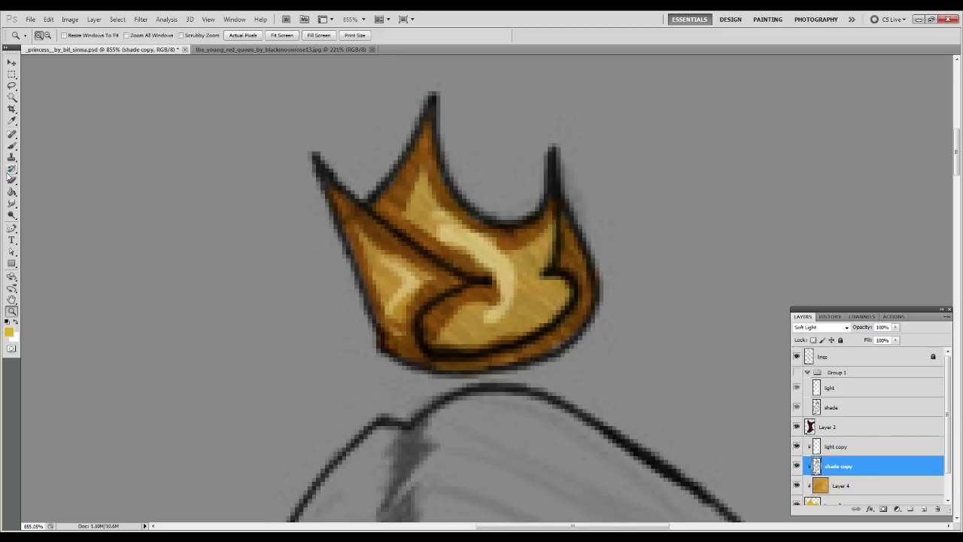
pyautogui.click(12, 203)
pyautogui.rightClick(11, 203)
pyautogui.click(41, 204)
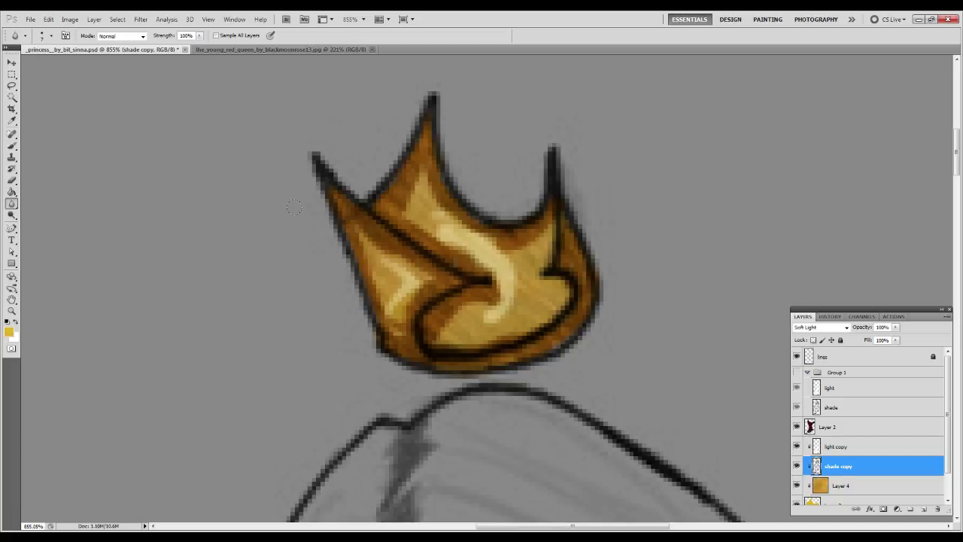
pyautogui.moveTo(417, 155)
pyautogui.mouseDown()
pyautogui.moveTo(395, 203)
pyautogui.moveTo(385, 200)
pyautogui.moveTo(389, 173)
pyautogui.moveTo(362, 220)
pyautogui.moveTo(340, 179)
pyautogui.moveTo(368, 306)
pyautogui.moveTo(348, 255)
pyautogui.moveTo(388, 350)
pyautogui.moveTo(442, 257)
pyautogui.moveTo(354, 218)
pyautogui.moveTo(355, 200)
pyautogui.moveTo(478, 264)
pyautogui.moveTo(407, 325)
pyautogui.moveTo(472, 277)
pyautogui.moveTo(440, 310)
pyautogui.moveTo(484, 289)
pyautogui.moveTo(441, 214)
pyautogui.moveTo(464, 222)
pyautogui.moveTo(553, 209)
pyautogui.mouseUp()
pyautogui.moveTo(504, 345)
pyautogui.mouseDown()
pyautogui.moveTo(492, 348)
pyautogui.moveTo(581, 277)
pyautogui.mouseUp()
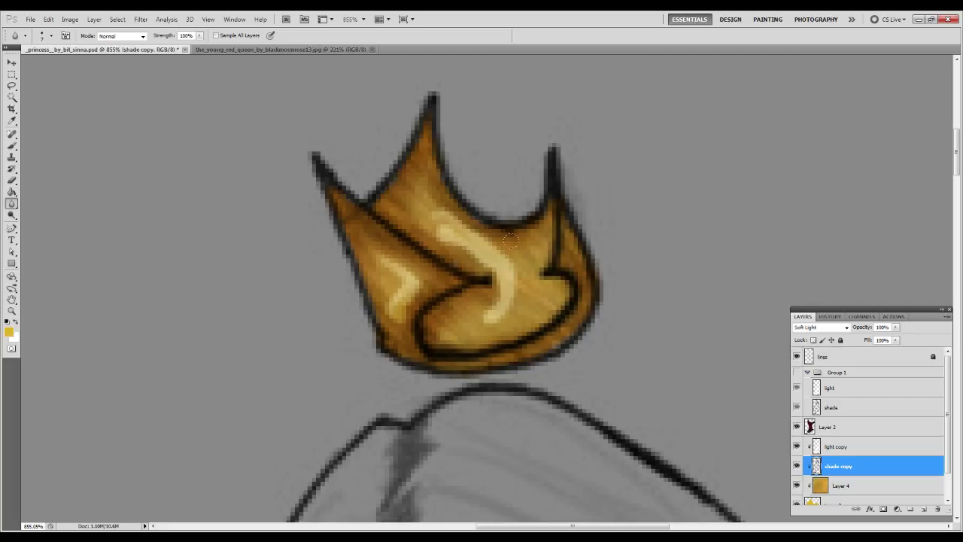
pyautogui.moveTo(435, 307); pyautogui.dragTo(389, 325)
# - Blur away the light copy's S-shaped highlight and lower-left highlight on the crown
pyautogui.click(843, 446)
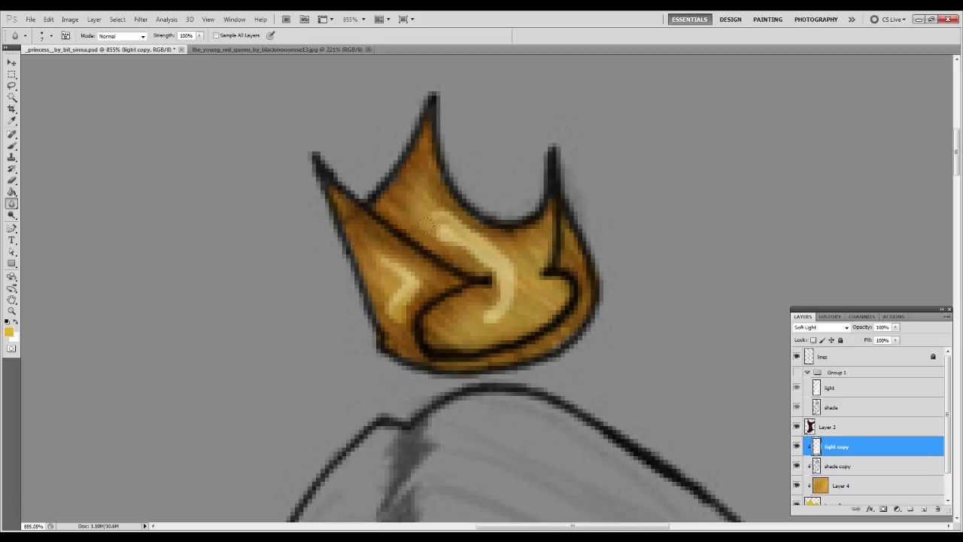
pyautogui.moveTo(446, 230)
pyautogui.mouseDown()
pyautogui.moveTo(474, 262)
pyautogui.moveTo(501, 256)
pyautogui.moveTo(467, 323)
pyautogui.moveTo(501, 255)
pyautogui.mouseUp()
pyautogui.moveTo(425, 249)
pyautogui.mouseDown()
pyautogui.moveTo(398, 297)
pyautogui.moveTo(406, 316)
pyautogui.moveTo(392, 319)
pyautogui.mouseUp()
pyautogui.hotkey('ctrl', '1')
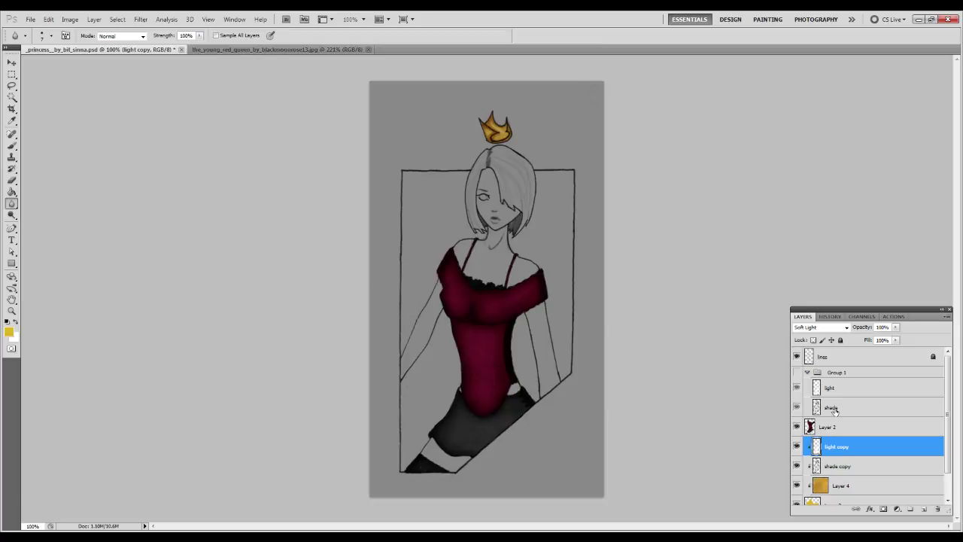
# - Set Layer 4's blend mode to Overlay and zoom in on the crown
pyautogui.click(855, 488)
pyautogui.click(835, 328)
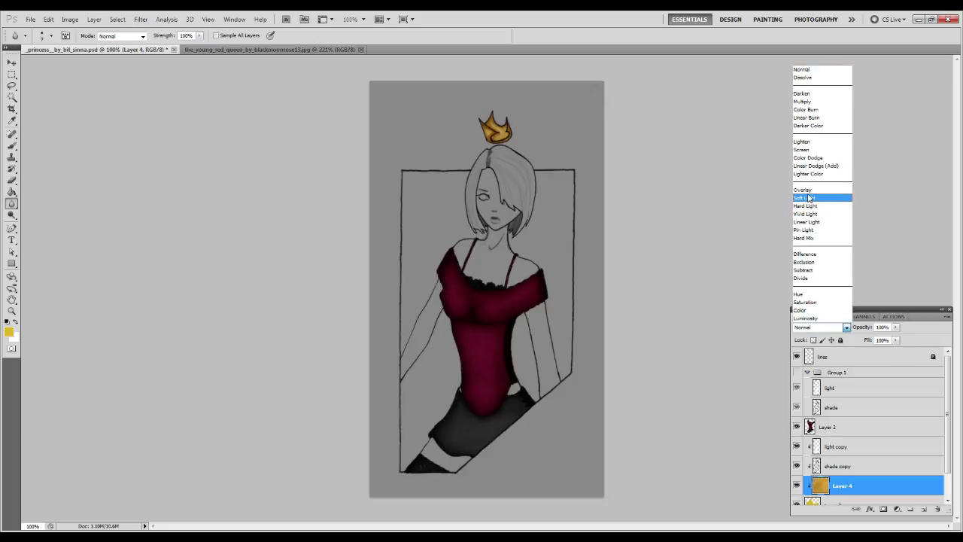
pyautogui.click(809, 191)
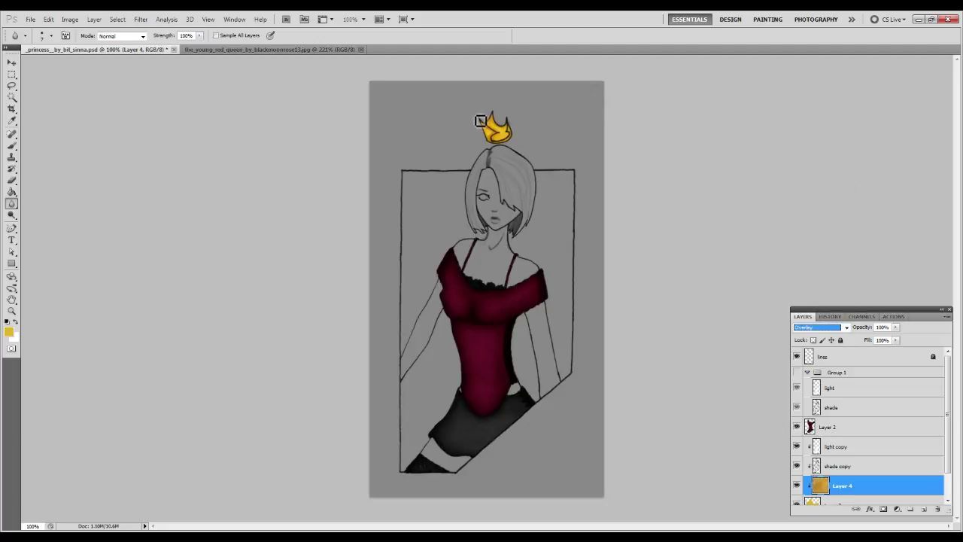
pyautogui.press('z')
pyautogui.click(539, 163)
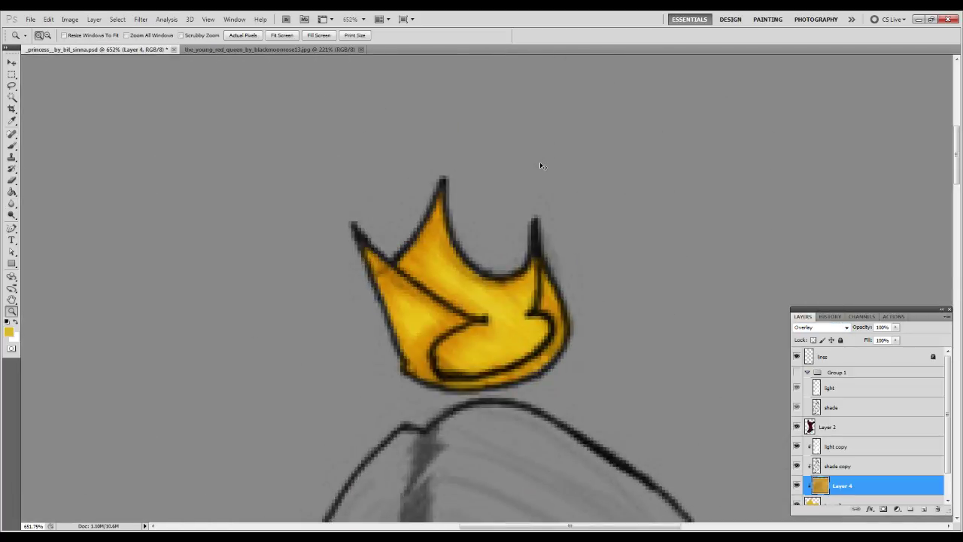
# - Desaturate the gold texture with Ctrl+Shift+U and apply Auto Contrast
pyautogui.hotkey('ctrl', 'shift', 'u')
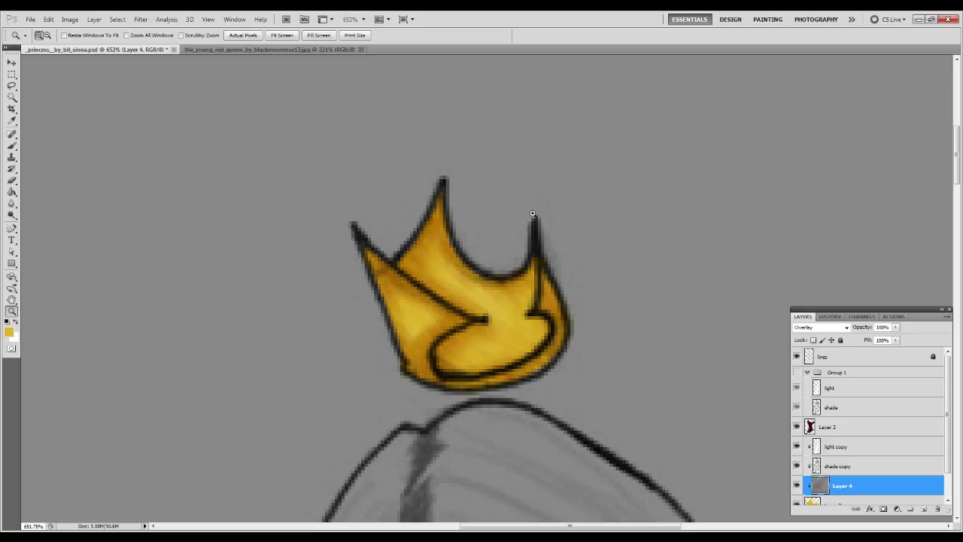
pyautogui.click(48, 19)
pyautogui.moveTo(69, 20)
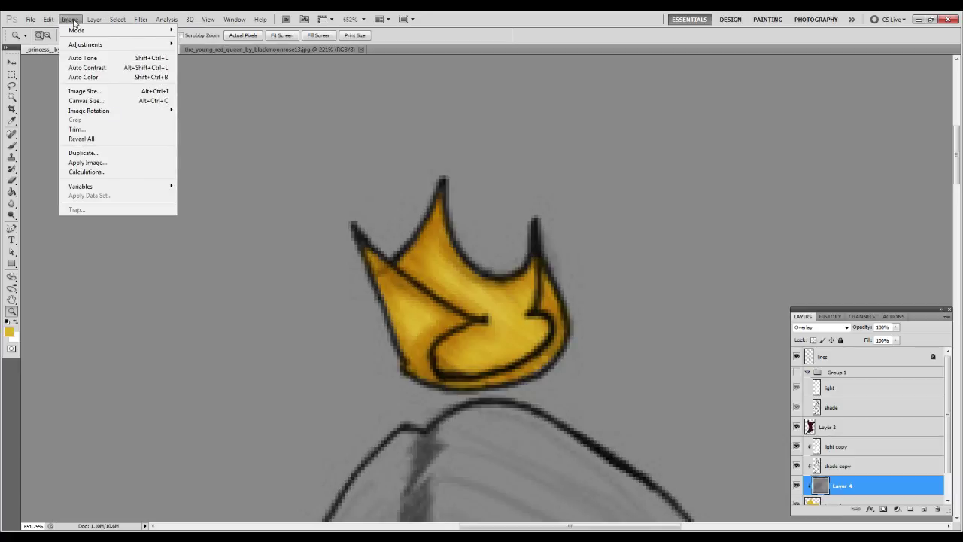
pyautogui.click(119, 67)
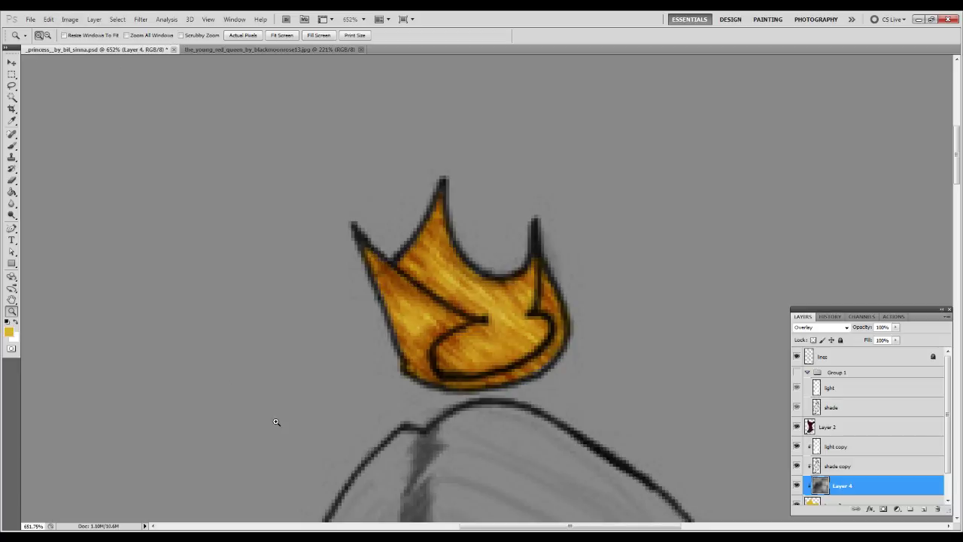
# - Set Layer 4's opacity to 50%
pyautogui.click(887, 327)
pyautogui.write('50')
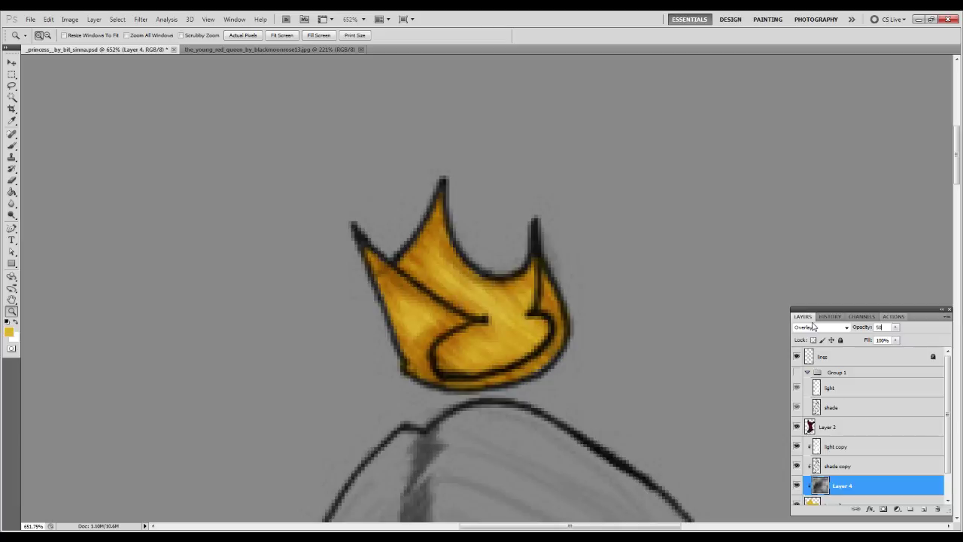
pyautogui.press('Return')
pyautogui.write('75')
pyautogui.write('25')
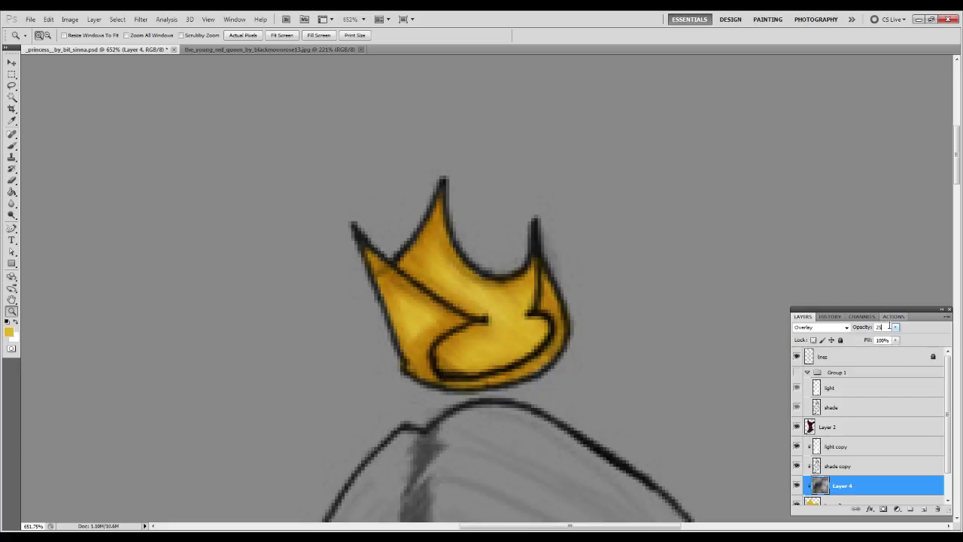
pyautogui.press('Return')
pyautogui.write('50')
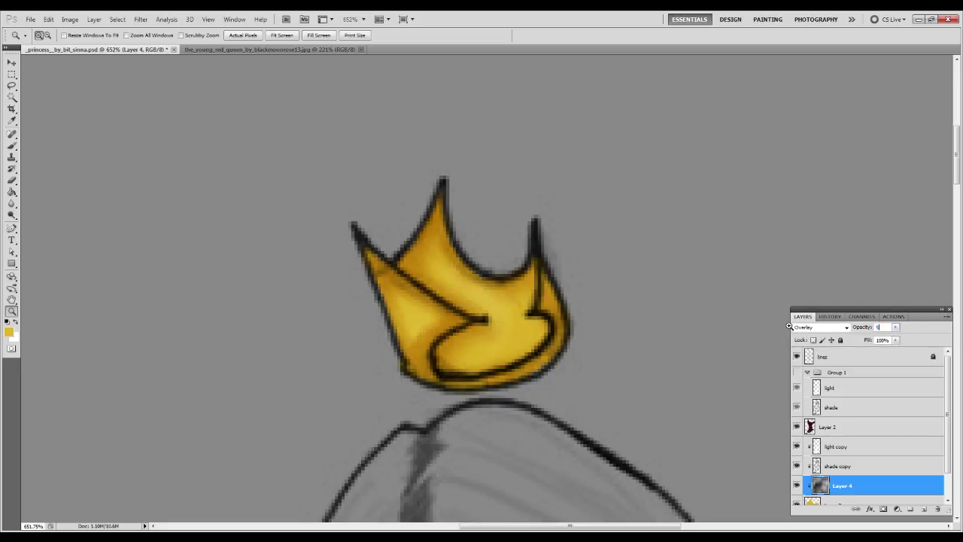
pyautogui.scroll(-2, 850, 423)
pyautogui.click(843, 473)
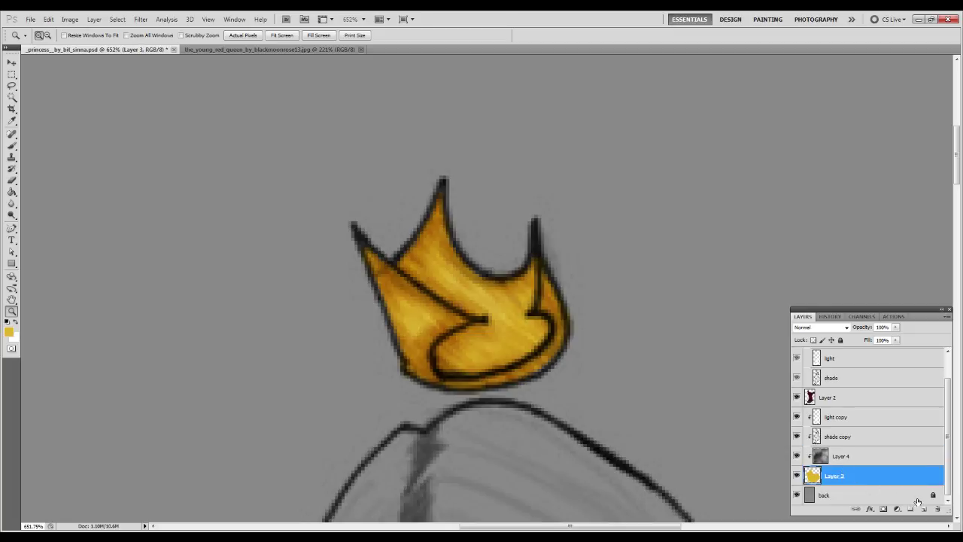
# - Add a new layer clipped to the crown and choose a muted tan foreground colour
pyautogui.click(924, 508)
pyautogui.click(6, 334)
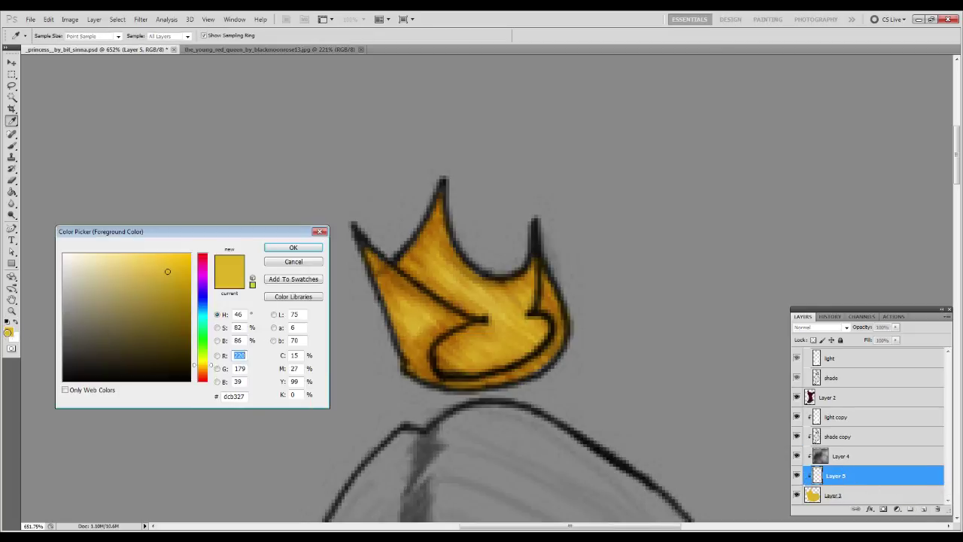
pyautogui.moveTo(158, 281)
pyautogui.mouseDown()
pyautogui.moveTo(145, 287)
pyautogui.moveTo(145, 300)
pyautogui.moveTo(111, 295)
pyautogui.mouseUp()
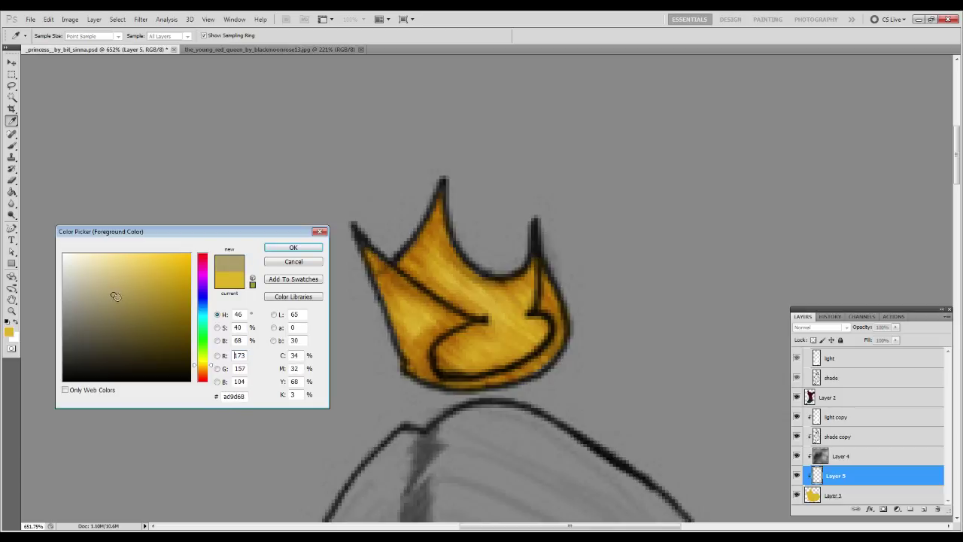
pyautogui.click(203, 368)
pyautogui.press('Return')
# - Brush tan over the crown's left peaks, fade Layer 5 to a faint tint, and save
pyautogui.press('b')
pyautogui.moveTo(444, 199); pyautogui.dragTo(410, 297)
pyautogui.moveTo(368, 252); pyautogui.dragTo(421, 335)
pyautogui.moveTo(474, 264)
pyautogui.mouseDown()
pyautogui.moveTo(422, 361)
pyautogui.moveTo(527, 331)
pyautogui.moveTo(556, 346)
pyautogui.moveTo(467, 376)
pyautogui.moveTo(406, 361)
pyautogui.mouseUp()
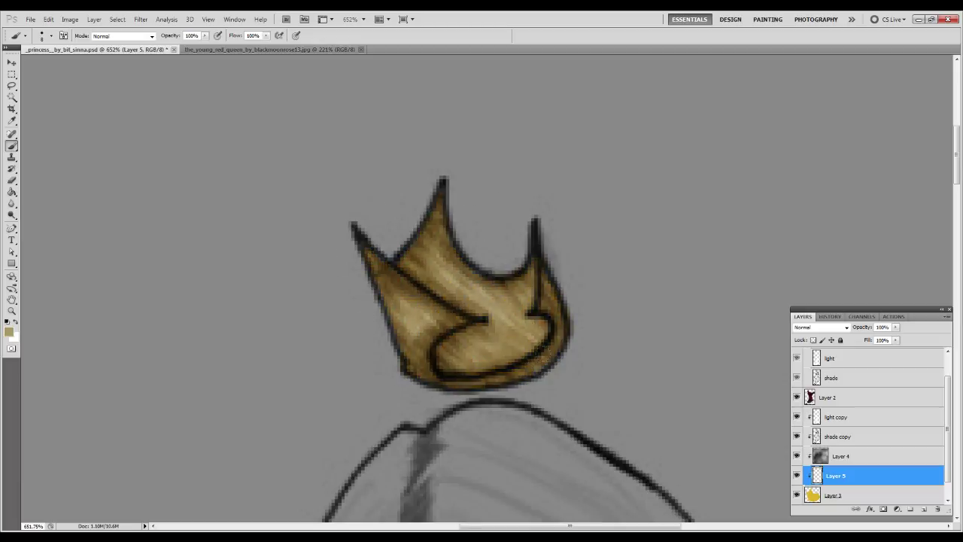
pyautogui.click(895, 327)
pyautogui.moveTo(897, 338); pyautogui.dragTo(855, 340)
pyautogui.hotkey('ctrl', '0')
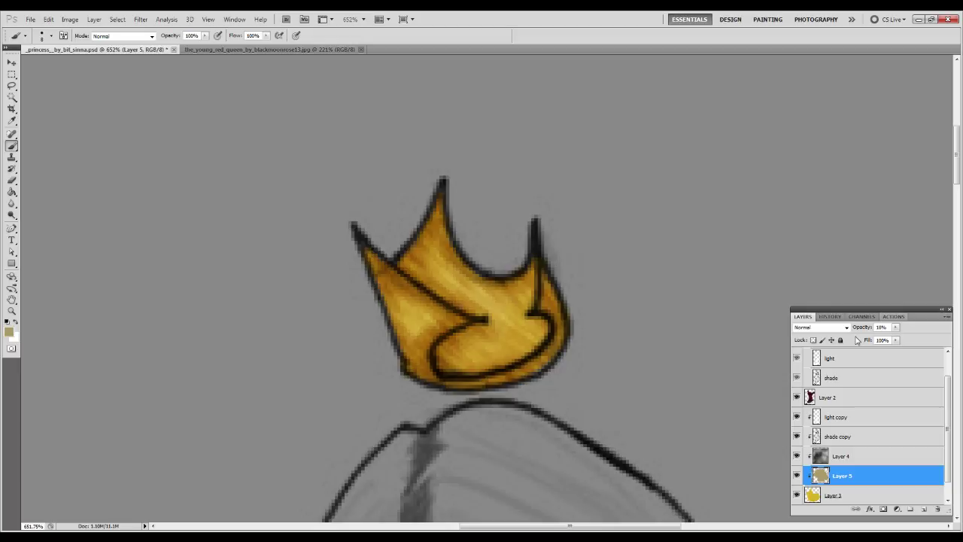
pyautogui.hotkey('ctrl', 's')
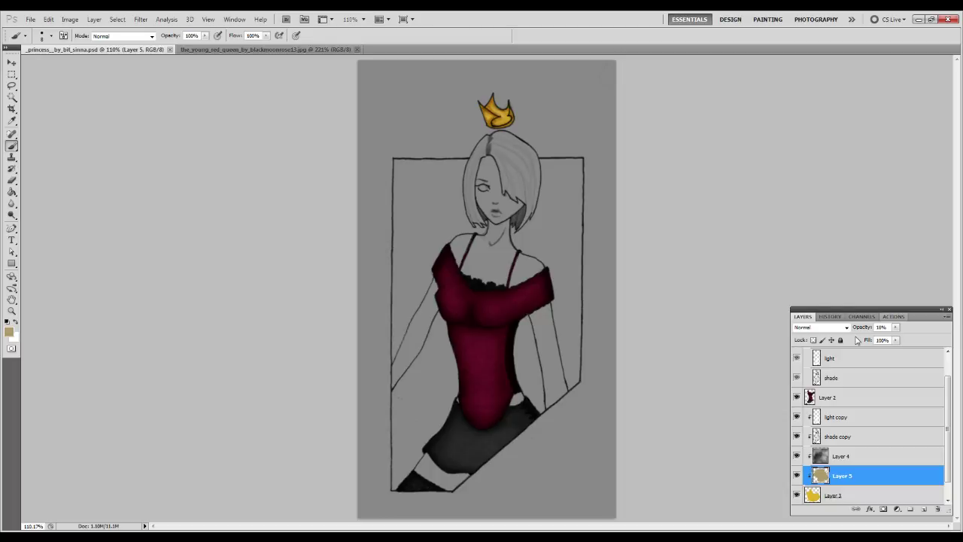
# - Merge the clipped crown layers and Layer 2 into Layer 3, then add an empty Layer 4 above back
pyautogui.click(841, 499)
pyautogui.hotkey('ctrl', 'e')
pyautogui.click(845, 433)
pyautogui.hotkey('ctrl', 'e')
pyautogui.click(847, 446)
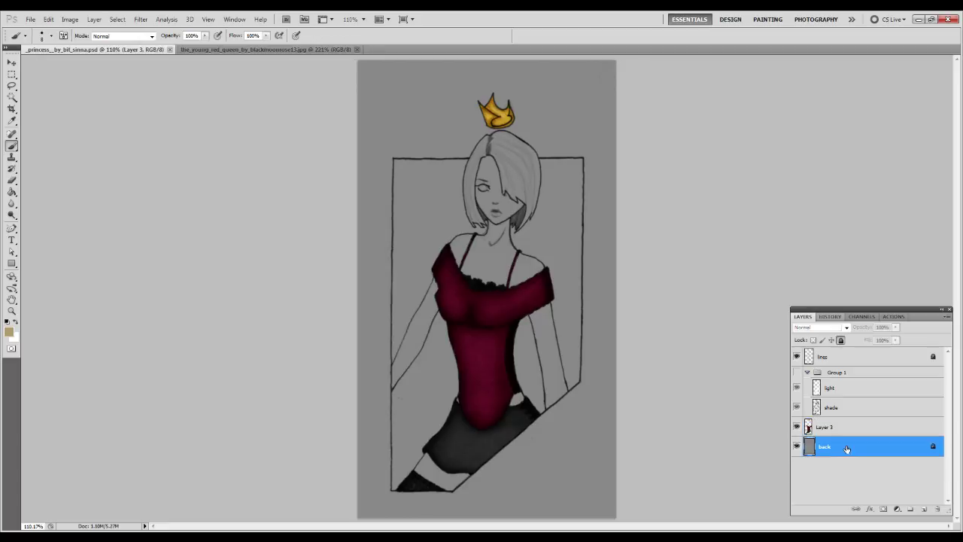
pyautogui.click(925, 509)
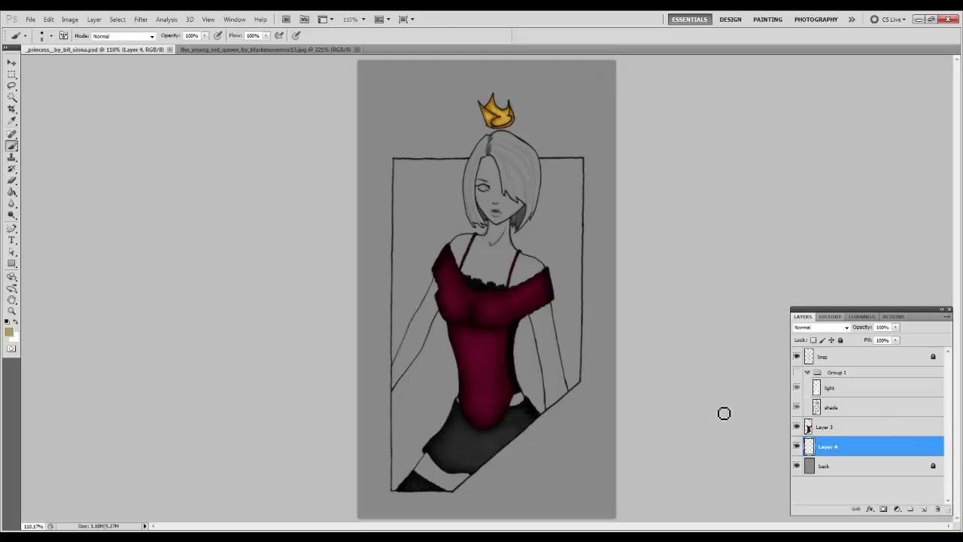
# - Play the 'Bring me skin pallet' action, sample a pale peach tone, and return to the princess drawing
pyautogui.click(893, 316)
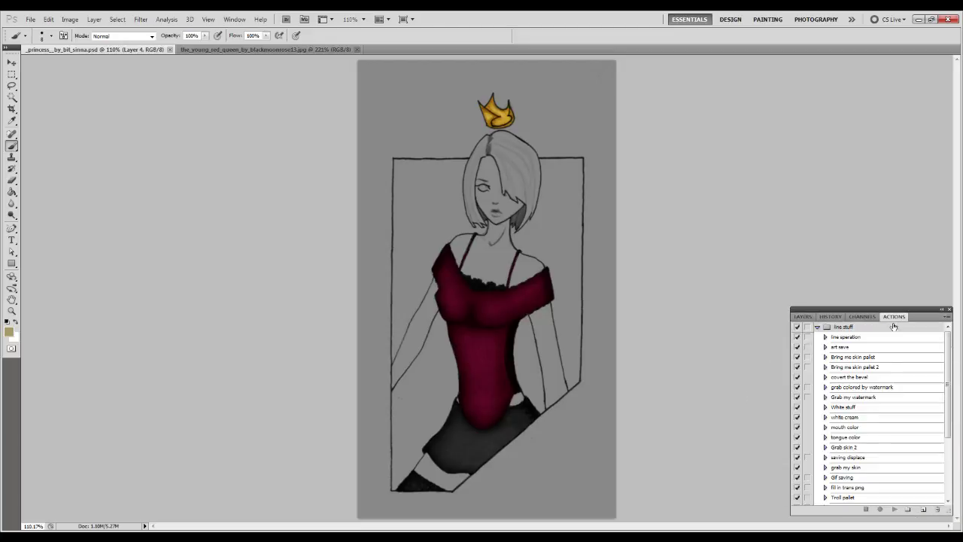
pyautogui.click(841, 358)
pyautogui.click(893, 509)
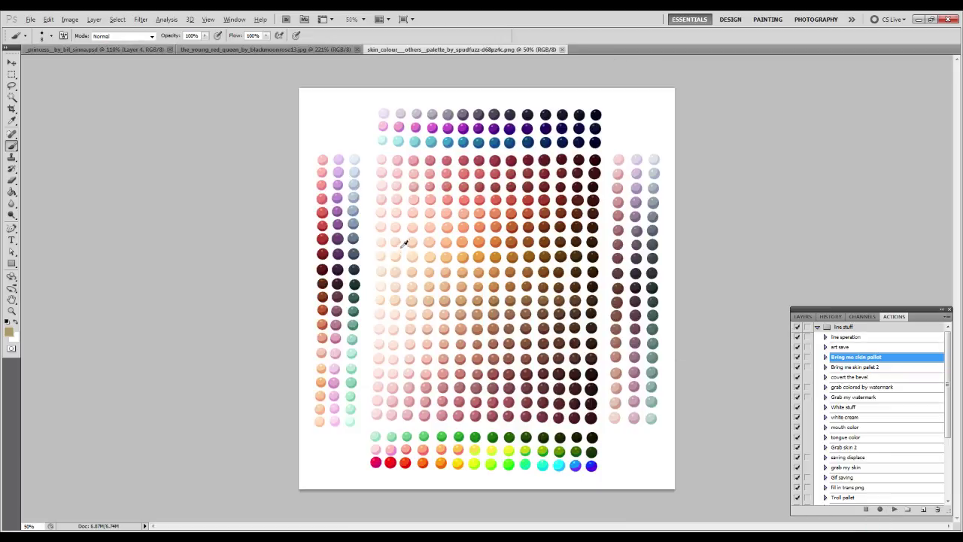
pyautogui.moveTo(412, 241); pyautogui.dragTo(415, 240)
pyautogui.keyDown('alt'); pyautogui.click(401, 238); pyautogui.keyUp('alt')
pyautogui.moveTo(400, 239)
pyautogui.mouseDown()
pyautogui.moveTo(401, 224)
pyautogui.moveTo(401, 235)
pyautogui.mouseUp()
pyautogui.click(139, 49)
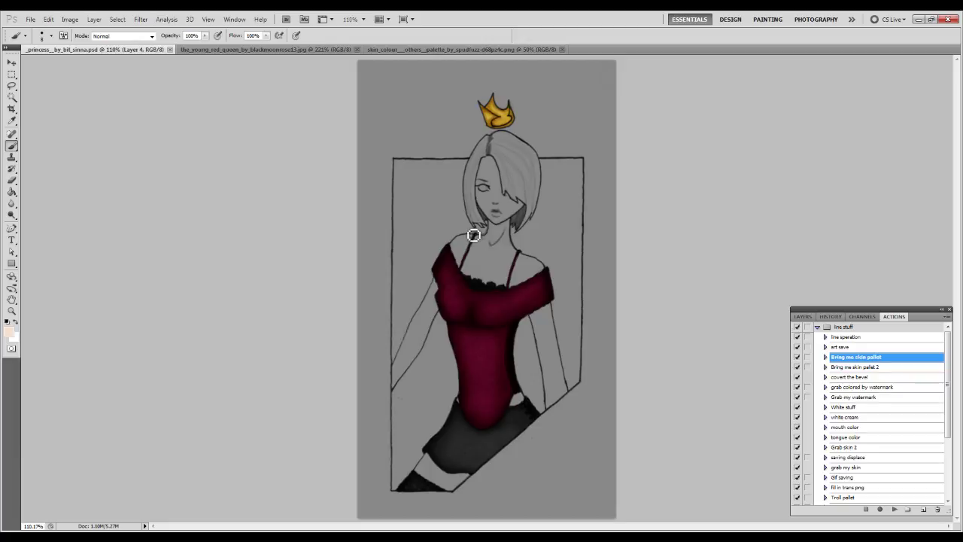
# - Zoom onto the face and brush peach skin over the forehead, cheeks and nose on Layer 4
pyautogui.click(803, 317)
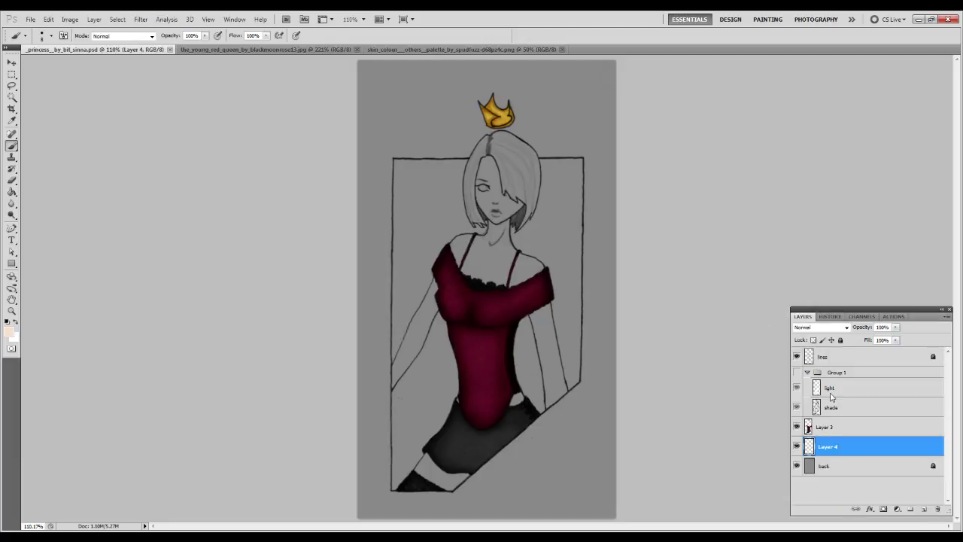
pyautogui.press('z')
pyautogui.click(467, 153)
pyautogui.click(474, 251)
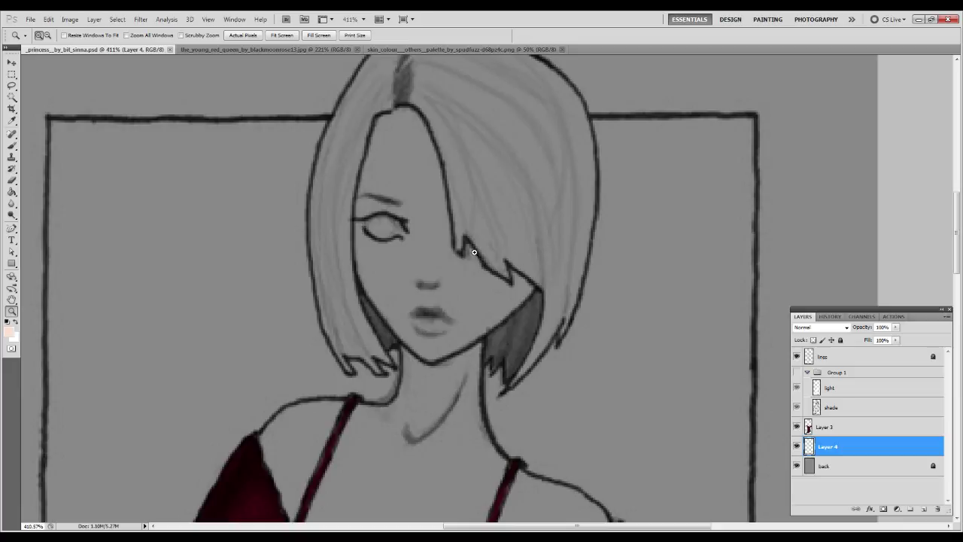
pyautogui.press('b')
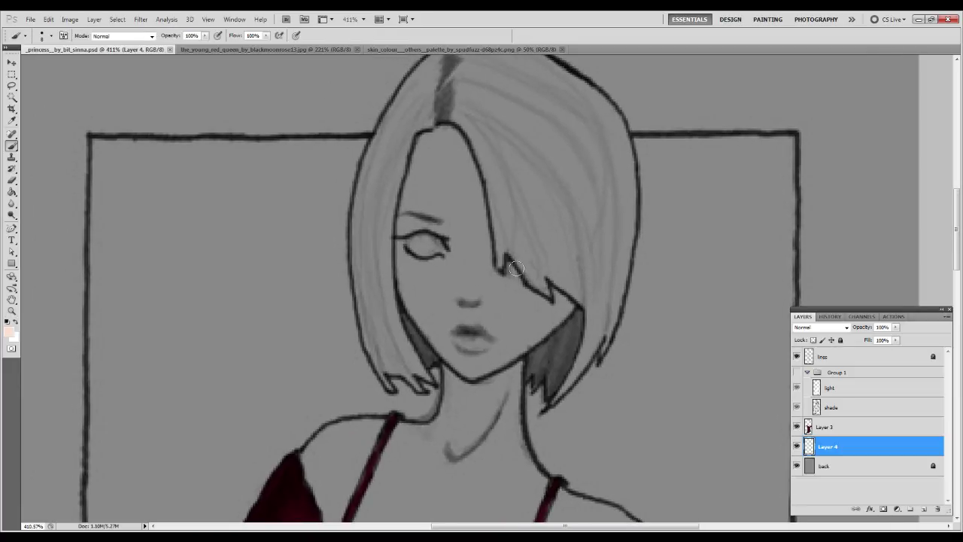
pyautogui.moveTo(425, 164)
pyautogui.mouseDown()
pyautogui.moveTo(436, 149)
pyautogui.moveTo(449, 153)
pyautogui.moveTo(446, 140)
pyautogui.moveTo(427, 142)
pyautogui.moveTo(428, 159)
pyautogui.moveTo(472, 197)
pyautogui.moveTo(455, 147)
pyautogui.moveTo(477, 244)
pyautogui.moveTo(479, 221)
pyautogui.moveTo(426, 204)
pyautogui.moveTo(410, 301)
pyautogui.moveTo(414, 199)
pyautogui.moveTo(405, 249)
pyautogui.mouseUp()
pyautogui.moveTo(409, 198)
pyautogui.mouseDown()
pyautogui.moveTo(426, 306)
pyautogui.moveTo(427, 282)
pyautogui.moveTo(444, 302)
pyautogui.moveTo(470, 272)
pyautogui.moveTo(489, 290)
pyautogui.moveTo(502, 283)
pyautogui.moveTo(410, 304)
pyautogui.moveTo(469, 373)
pyautogui.moveTo(447, 332)
pyautogui.moveTo(467, 362)
pyautogui.moveTo(488, 324)
pyautogui.moveTo(509, 324)
pyautogui.moveTo(503, 264)
pyautogui.moveTo(523, 306)
pyautogui.moveTo(563, 304)
pyautogui.moveTo(482, 364)
pyautogui.moveTo(552, 317)
pyautogui.moveTo(498, 352)
pyautogui.mouseUp()
pyautogui.moveTo(514, 296)
pyautogui.mouseDown()
pyautogui.moveTo(543, 308)
pyautogui.moveTo(507, 285)
pyautogui.mouseUp()
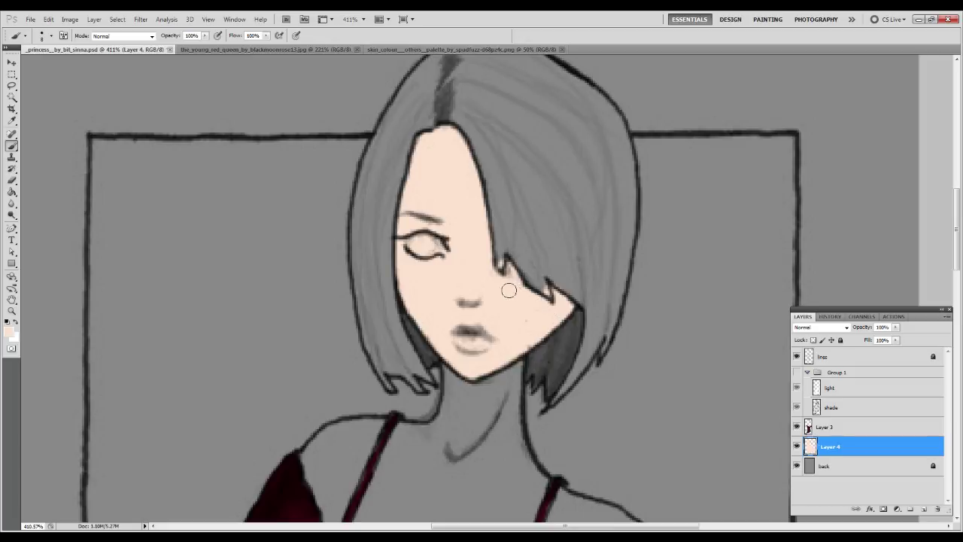
# - Erase the skin spill over the hair tip, then paint peach down the neck and across the chest
pyautogui.press('e')
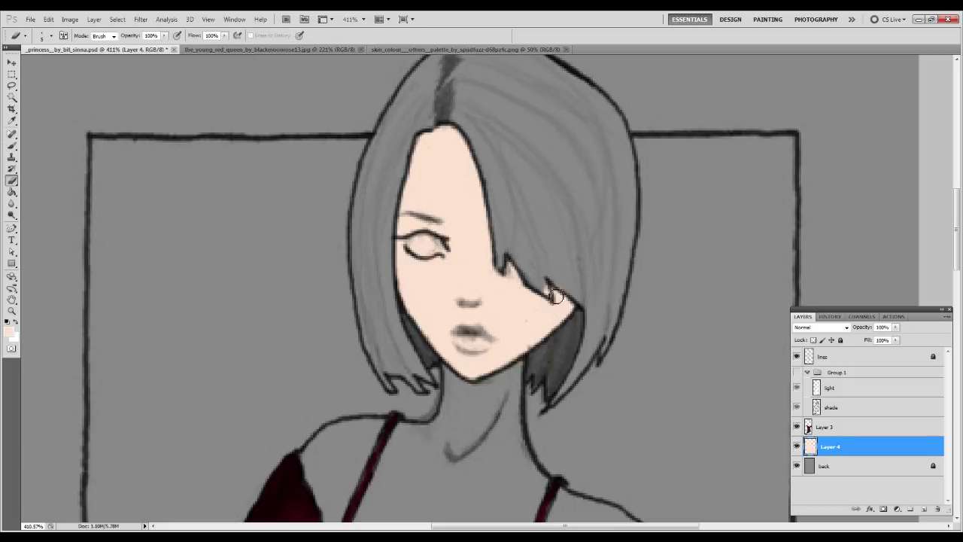
pyautogui.moveTo(552, 274); pyautogui.dragTo(592, 310)
pyautogui.scroll(-5, 543, 336)
pyautogui.press('b')
pyautogui.moveTo(425, 196)
pyautogui.mouseDown()
pyautogui.moveTo(413, 330)
pyautogui.moveTo(359, 369)
pyautogui.moveTo(328, 363)
pyautogui.moveTo(279, 290)
pyautogui.moveTo(310, 259)
pyautogui.moveTo(412, 258)
pyautogui.moveTo(435, 230)
pyautogui.moveTo(429, 209)
pyautogui.moveTo(424, 237)
pyautogui.moveTo(394, 253)
pyautogui.moveTo(302, 278)
pyautogui.moveTo(312, 338)
pyautogui.moveTo(315, 285)
pyautogui.moveTo(305, 282)
pyautogui.moveTo(316, 276)
pyautogui.moveTo(339, 295)
pyautogui.moveTo(335, 332)
pyautogui.moveTo(402, 261)
pyautogui.moveTo(428, 277)
pyautogui.moveTo(408, 395)
pyautogui.moveTo(444, 401)
pyautogui.moveTo(484, 329)
pyautogui.moveTo(494, 442)
pyautogui.moveTo(580, 365)
pyautogui.moveTo(579, 410)
pyautogui.moveTo(608, 374)
pyautogui.moveTo(622, 373)
pyautogui.moveTo(586, 340)
pyautogui.moveTo(598, 342)
pyautogui.moveTo(531, 319)
pyautogui.moveTo(499, 292)
pyautogui.moveTo(478, 227)
pyautogui.moveTo(492, 160)
pyautogui.moveTo(490, 263)
pyautogui.mouseUp()
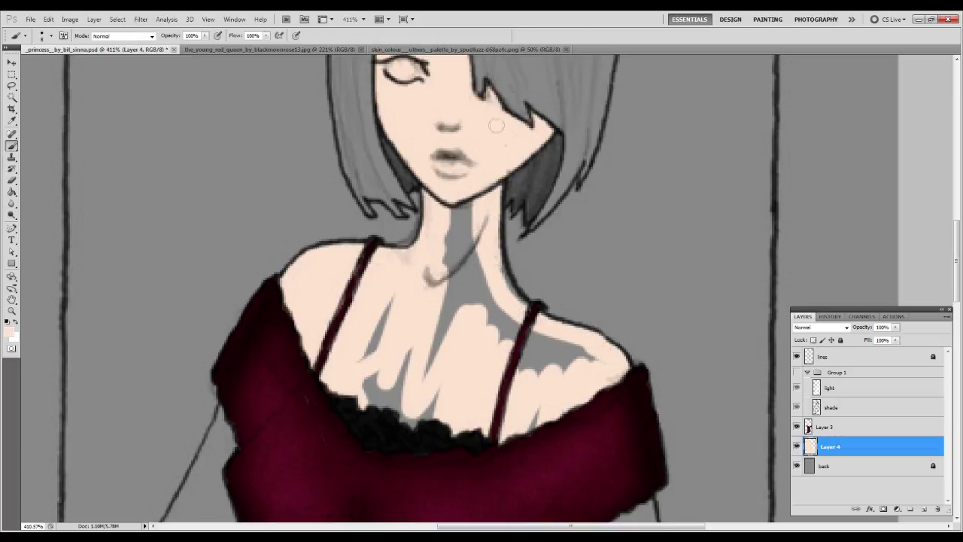
pyautogui.moveTo(475, 214)
pyautogui.mouseDown()
pyautogui.moveTo(420, 359)
pyautogui.moveTo(396, 347)
pyautogui.moveTo(369, 431)
pyautogui.moveTo(368, 362)
pyautogui.moveTo(390, 278)
pyautogui.moveTo(419, 298)
pyautogui.moveTo(437, 376)
pyautogui.moveTo(464, 362)
pyautogui.moveTo(491, 299)
pyautogui.moveTo(490, 257)
pyautogui.moveTo(516, 307)
pyautogui.moveTo(592, 382)
pyautogui.moveTo(581, 351)
pyautogui.moveTo(563, 353)
pyautogui.moveTo(462, 311)
pyautogui.mouseUp()
pyautogui.moveTo(446, 412); pyautogui.dragTo(440, 421)
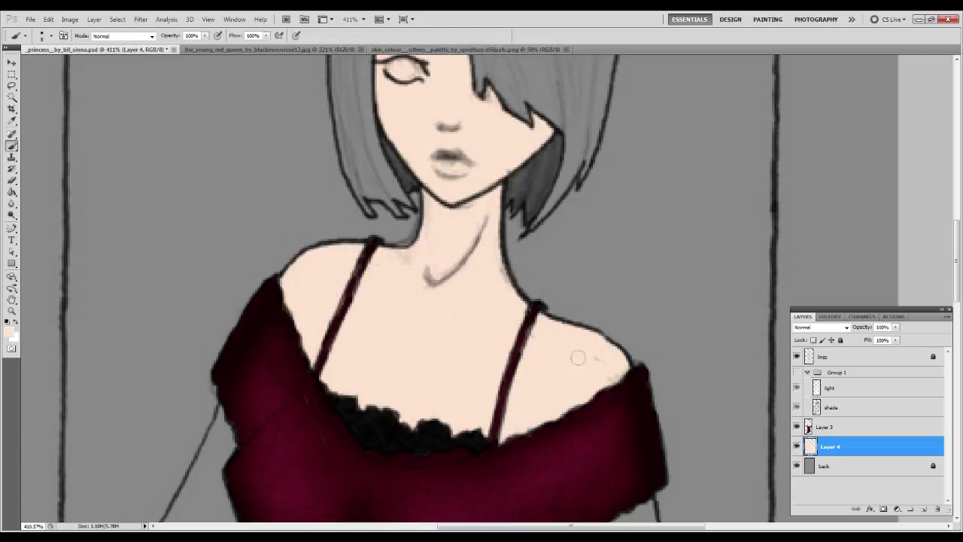
pyautogui.moveTo(429, 338)
pyautogui.mouseDown()
pyautogui.moveTo(398, 269)
pyautogui.moveTo(359, 125)
pyautogui.moveTo(432, 262)
pyautogui.mouseUp()
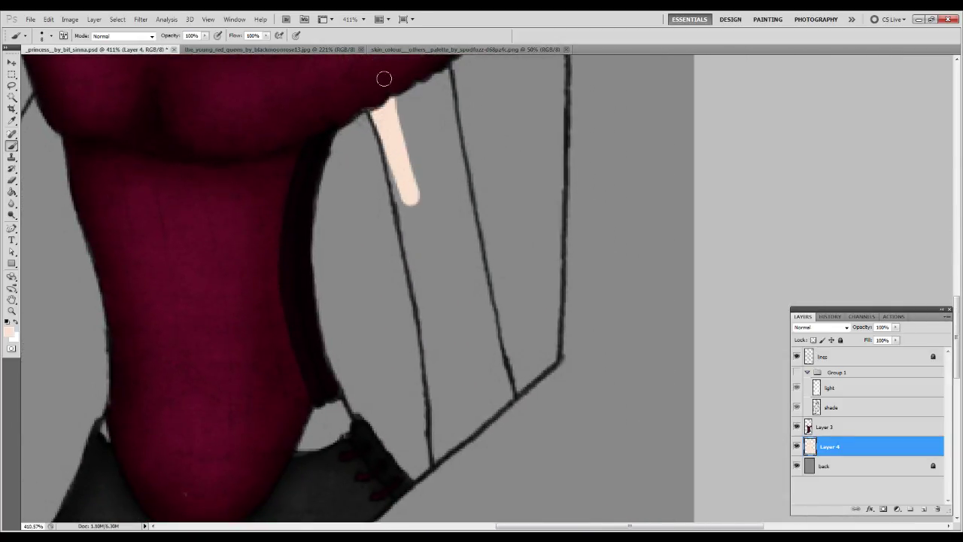
# - Fill the right arm down to the hand with peach skin colour
pyautogui.moveTo(410, 75); pyautogui.dragTo(447, 256)
pyautogui.moveTo(425, 60)
pyautogui.mouseDown()
pyautogui.moveTo(454, 243)
pyautogui.moveTo(429, 62)
pyautogui.moveTo(440, 75)
pyautogui.moveTo(469, 283)
pyautogui.moveTo(445, 150)
pyautogui.moveTo(470, 259)
pyautogui.moveTo(443, 114)
pyautogui.moveTo(460, 275)
pyautogui.moveTo(482, 361)
pyautogui.moveTo(428, 267)
pyautogui.moveTo(407, 161)
pyautogui.moveTo(478, 383)
pyautogui.moveTo(443, 253)
pyautogui.moveTo(482, 356)
pyautogui.moveTo(500, 376)
pyautogui.moveTo(474, 269)
pyautogui.mouseUp()
pyautogui.moveTo(404, 197); pyautogui.dragTo(389, 135)
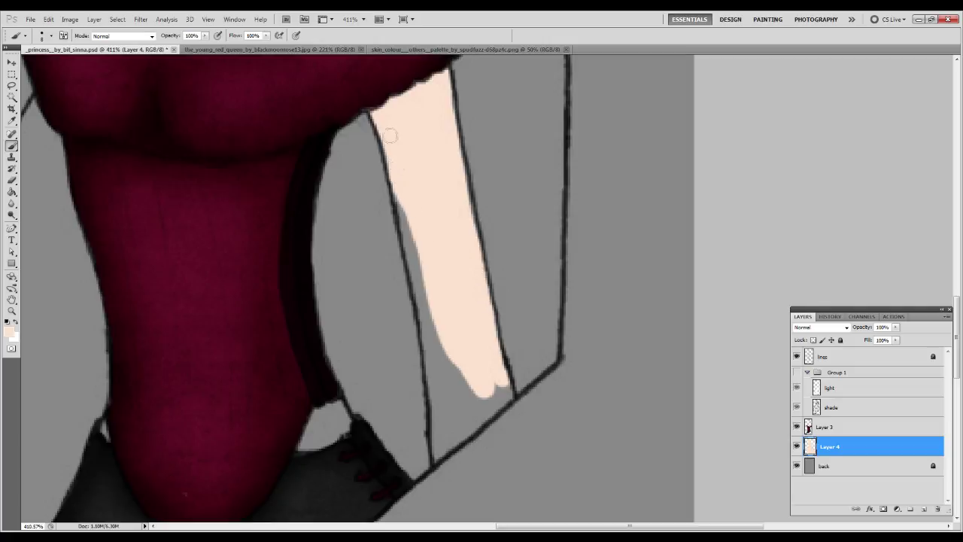
pyautogui.moveTo(404, 215)
pyautogui.mouseDown()
pyautogui.moveTo(443, 385)
pyautogui.moveTo(445, 443)
pyautogui.moveTo(436, 455)
pyautogui.moveTo(433, 331)
pyautogui.moveTo(442, 437)
pyautogui.moveTo(431, 363)
pyautogui.mouseUp()
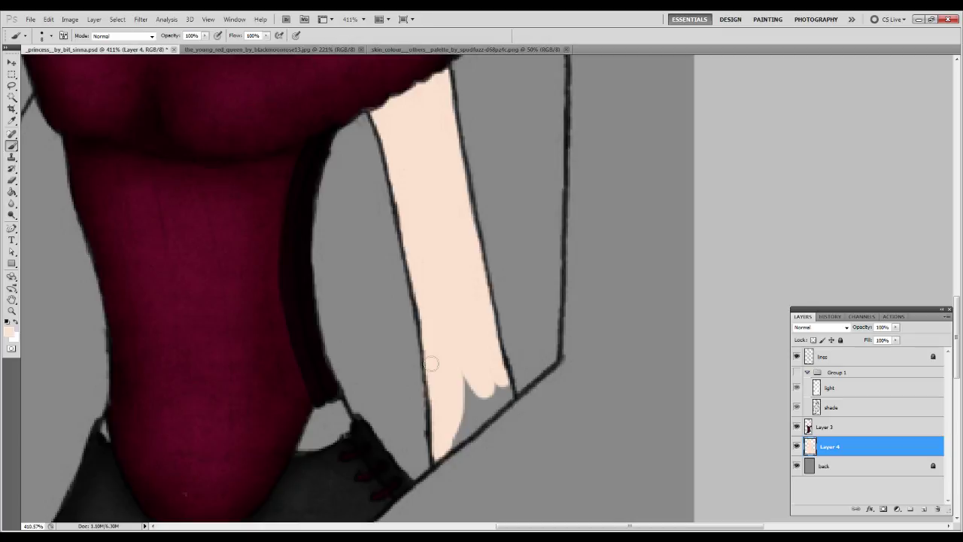
pyautogui.moveTo(443, 444)
pyautogui.mouseDown()
pyautogui.moveTo(489, 406)
pyautogui.moveTo(500, 376)
pyautogui.moveTo(470, 410)
pyautogui.moveTo(477, 392)
pyautogui.moveTo(595, 328)
pyautogui.mouseUp()
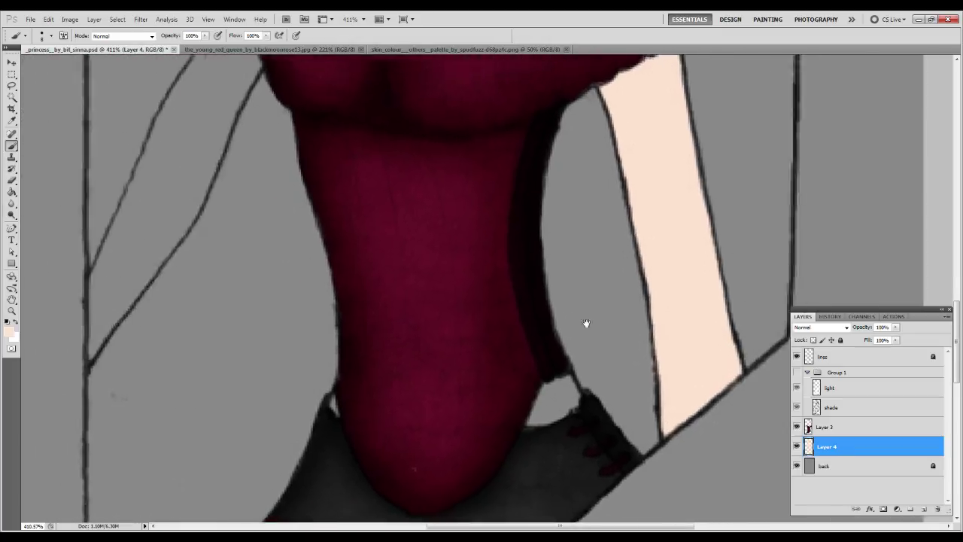
# - Paint peach over the left arm below the sleeve, erasing overflow past the arm line
pyautogui.moveTo(451, 154)
pyautogui.mouseDown()
pyautogui.moveTo(395, 320)
pyautogui.moveTo(399, 301)
pyautogui.mouseUp()
pyautogui.moveTo(441, 154)
pyautogui.mouseDown()
pyautogui.moveTo(372, 342)
pyautogui.moveTo(455, 207)
pyautogui.moveTo(391, 331)
pyautogui.mouseUp()
pyautogui.moveTo(421, 301)
pyautogui.mouseDown()
pyautogui.moveTo(372, 393)
pyautogui.moveTo(331, 441)
pyautogui.moveTo(307, 461)
pyautogui.moveTo(297, 456)
pyautogui.moveTo(378, 266)
pyautogui.moveTo(358, 294)
pyautogui.moveTo(424, 187)
pyautogui.mouseUp()
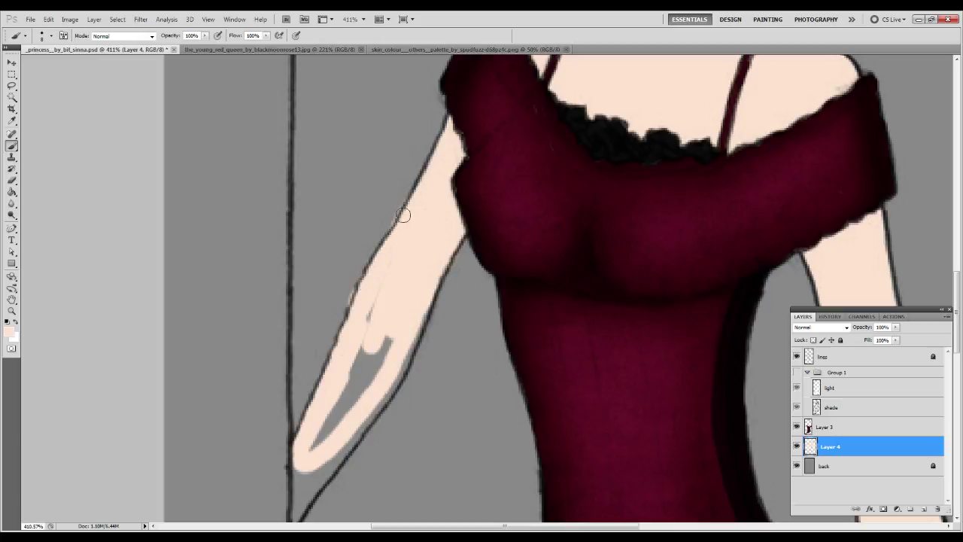
pyautogui.press('e')
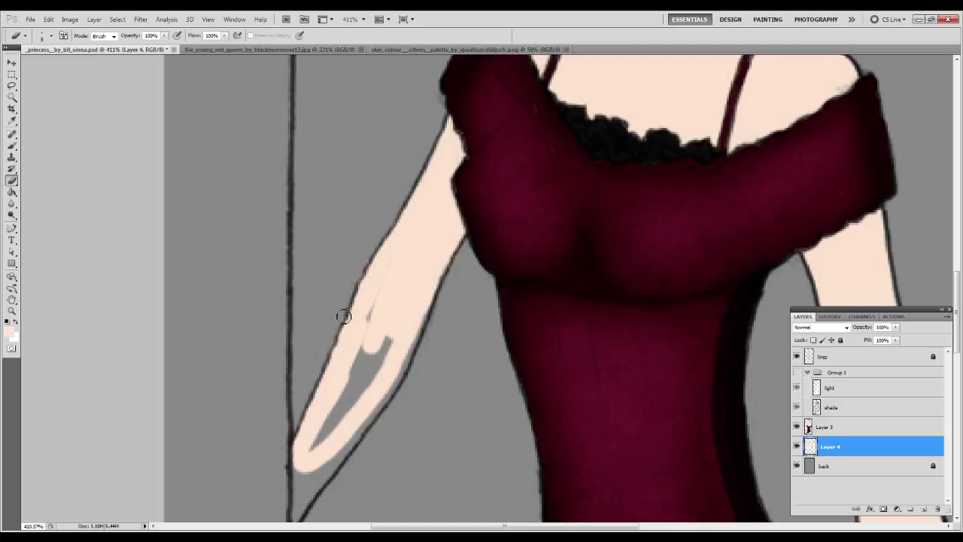
pyautogui.press('b')
pyautogui.moveTo(430, 170); pyautogui.dragTo(451, 125)
pyautogui.moveTo(409, 290)
pyautogui.mouseDown()
pyautogui.moveTo(450, 140)
pyautogui.moveTo(443, 193)
pyautogui.moveTo(352, 331)
pyautogui.moveTo(341, 377)
pyautogui.moveTo(339, 309)
pyautogui.moveTo(342, 339)
pyautogui.moveTo(350, 294)
pyautogui.moveTo(376, 268)
pyautogui.moveTo(365, 305)
pyautogui.moveTo(410, 209)
pyautogui.moveTo(385, 224)
pyautogui.moveTo(374, 218)
pyautogui.moveTo(378, 204)
pyautogui.moveTo(368, 217)
pyautogui.moveTo(411, 152)
pyautogui.mouseUp()
pyautogui.press('e')
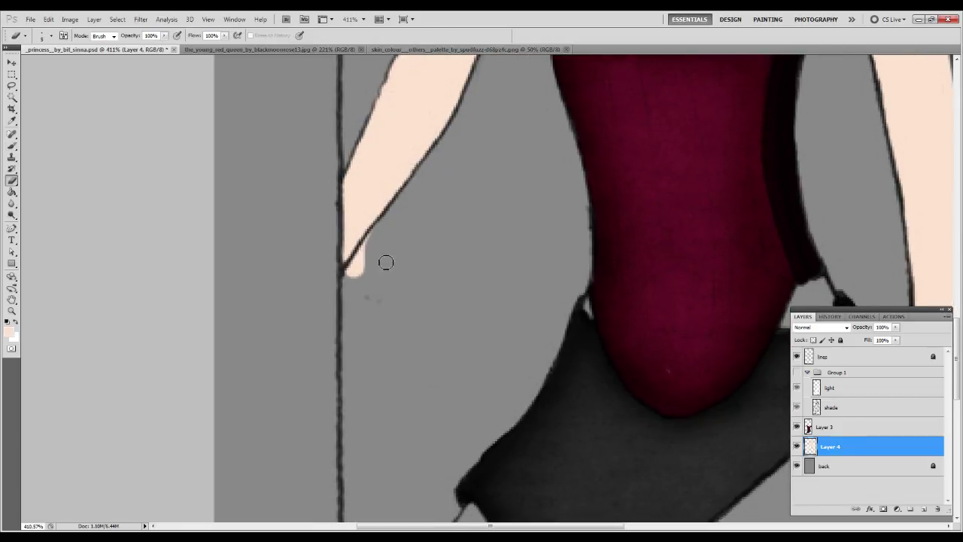
pyautogui.moveTo(378, 231)
pyautogui.mouseDown()
pyautogui.moveTo(351, 273)
pyautogui.moveTo(366, 285)
pyautogui.mouseUp()
pyautogui.press('b')
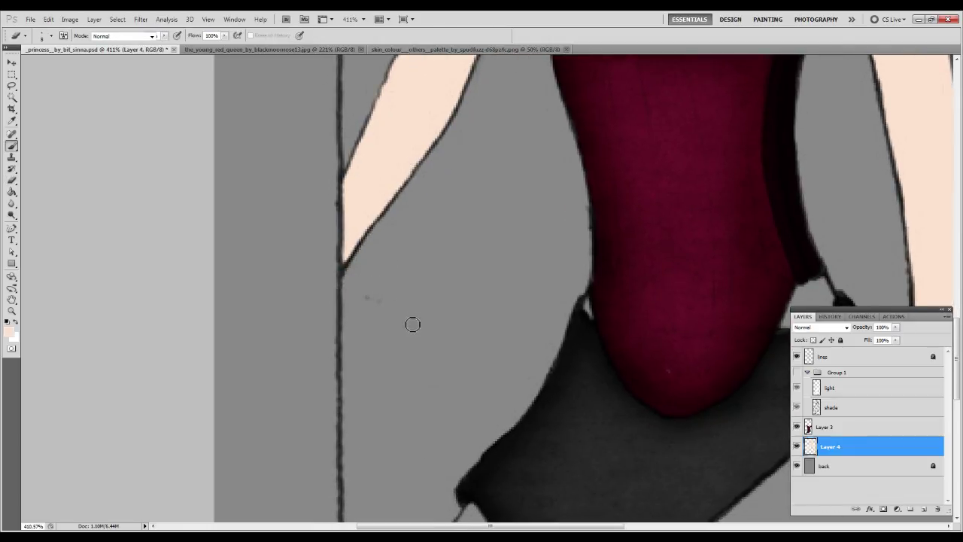
# - Fill the leg strip between thigh and shoe with peach, then fit the whole canvas in view
pyautogui.moveTo(586, 338); pyautogui.dragTo(341, 213)
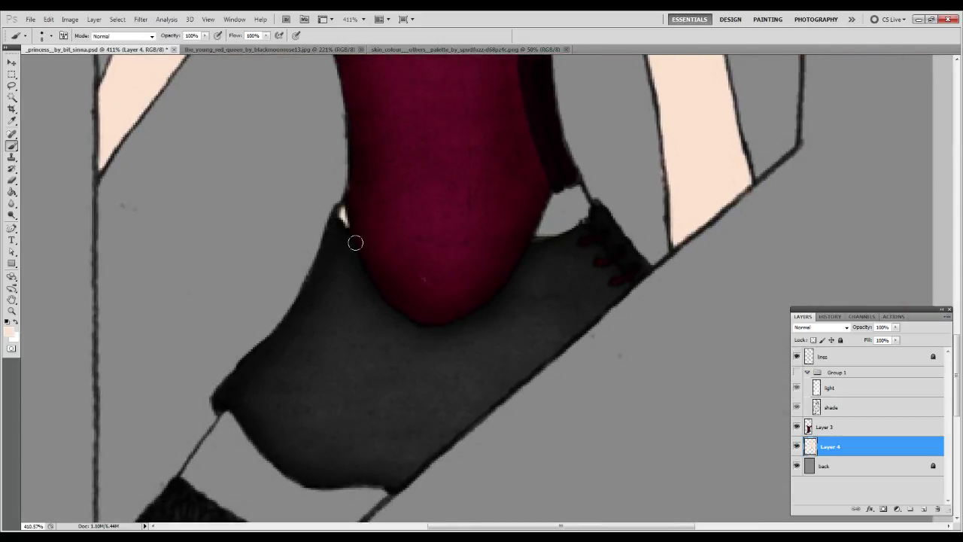
pyautogui.moveTo(537, 203)
pyautogui.mouseDown()
pyautogui.moveTo(531, 213)
pyautogui.moveTo(559, 204)
pyautogui.moveTo(579, 219)
pyautogui.moveTo(574, 200)
pyautogui.mouseUp()
pyautogui.moveTo(525, 243); pyautogui.dragTo(632, 55)
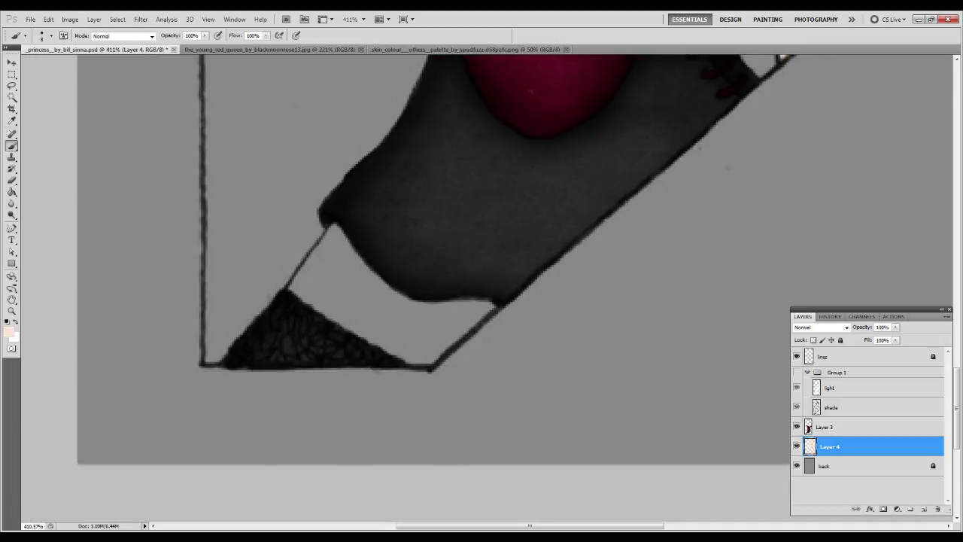
pyautogui.moveTo(292, 297)
pyautogui.mouseDown()
pyautogui.moveTo(344, 221)
pyautogui.moveTo(309, 294)
pyautogui.moveTo(321, 299)
pyautogui.moveTo(373, 233)
pyautogui.moveTo(373, 270)
pyautogui.moveTo(334, 319)
pyautogui.moveTo(335, 299)
pyautogui.moveTo(391, 281)
pyautogui.moveTo(387, 342)
pyautogui.moveTo(397, 323)
pyautogui.moveTo(471, 290)
pyautogui.moveTo(489, 292)
pyautogui.moveTo(417, 358)
pyautogui.moveTo(362, 350)
pyautogui.moveTo(356, 340)
pyautogui.moveTo(382, 334)
pyautogui.moveTo(361, 323)
pyautogui.moveTo(403, 313)
pyautogui.moveTo(421, 342)
pyautogui.mouseUp()
pyautogui.moveTo(456, 311)
pyautogui.mouseDown()
pyautogui.moveTo(406, 333)
pyautogui.moveTo(425, 291)
pyautogui.mouseUp()
pyautogui.press('e')
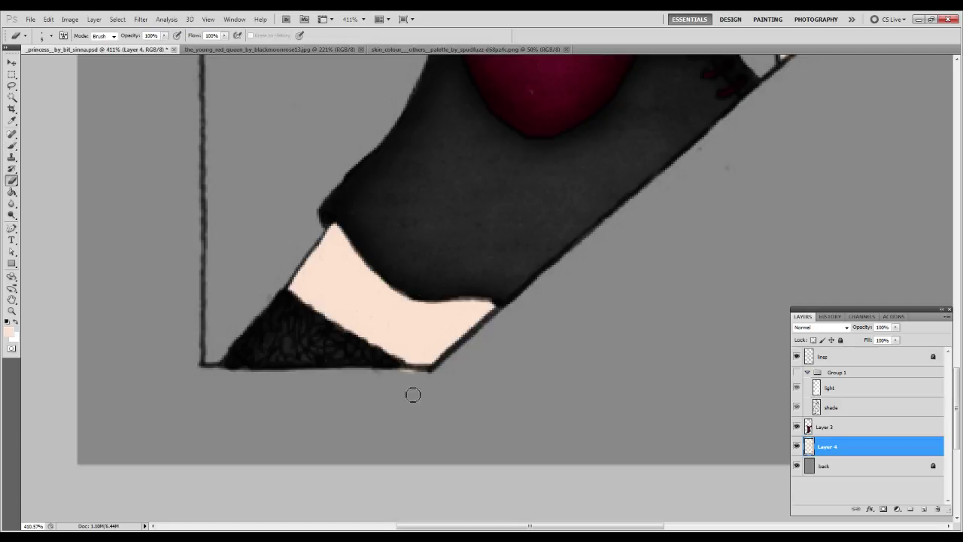
pyautogui.hotkey('ctrl', '0')
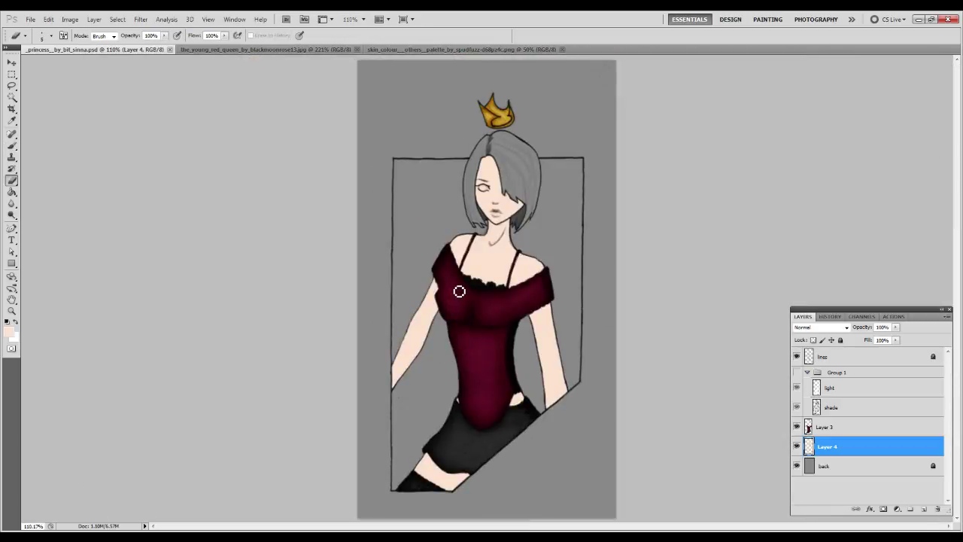
# - Duplicate the light and shade layers and clip the copies to Layer 4
pyautogui.click(840, 413)
pyautogui.keyDown('shift'); pyautogui.click(840, 389); pyautogui.keyUp('shift')
pyautogui.rightClick(840, 389)
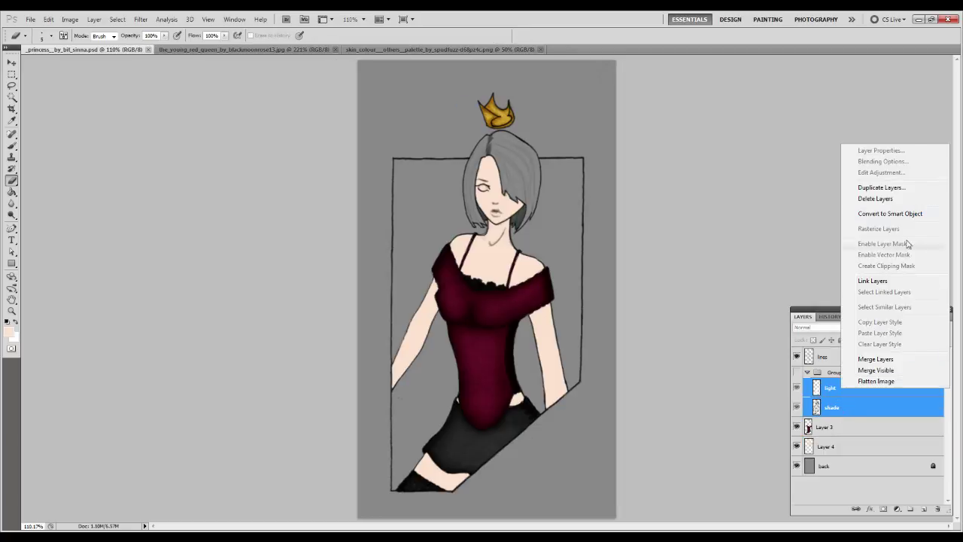
pyautogui.click(864, 188)
pyautogui.press('Return')
pyautogui.moveTo(845, 393); pyautogui.dragTo(849, 470)
pyautogui.keyDown('alt'); pyautogui.click(848, 469); pyautogui.keyUp('alt')
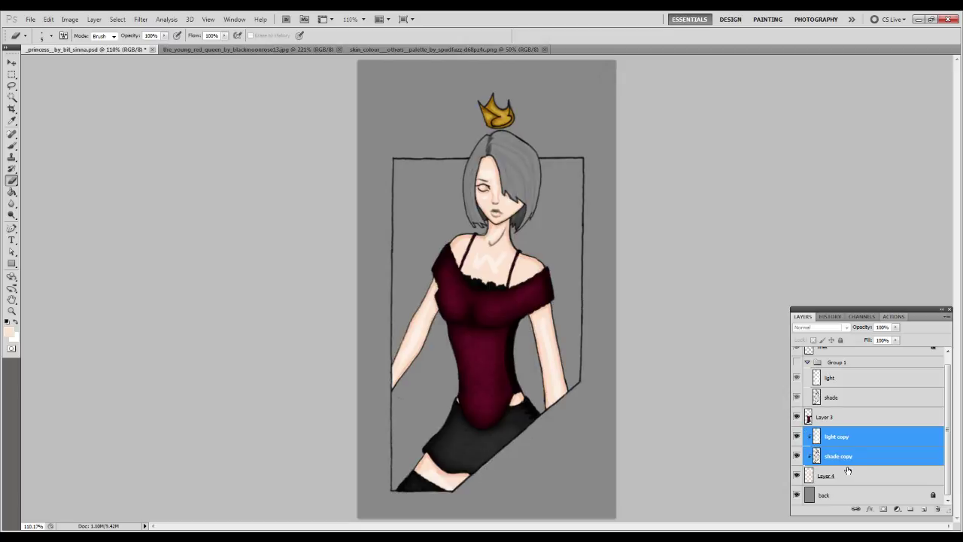
pyautogui.click(845, 456)
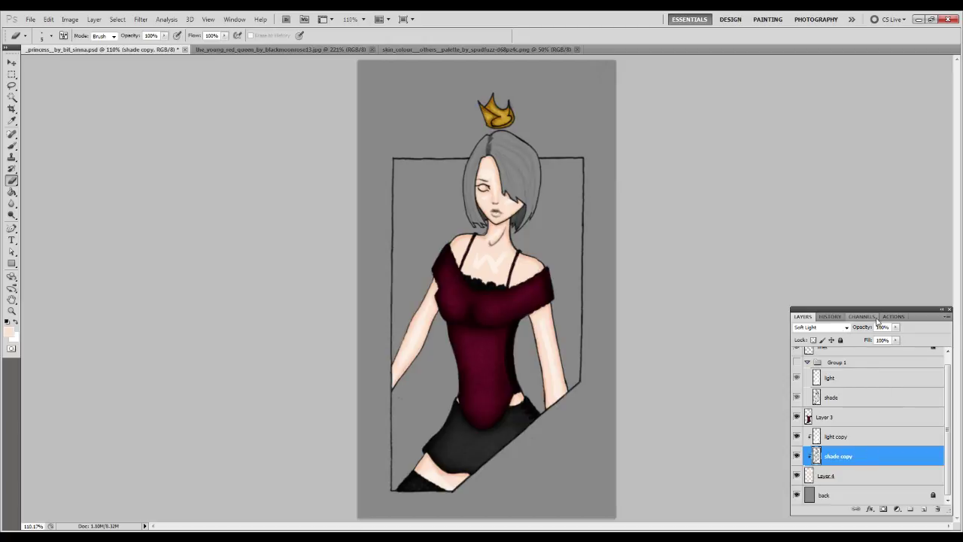
# - Remove the Motion Blur step from History and apply a Gaussian Blur to the shade copy instead
pyautogui.click(830, 316)
pyautogui.click(937, 509)
pyautogui.click(802, 316)
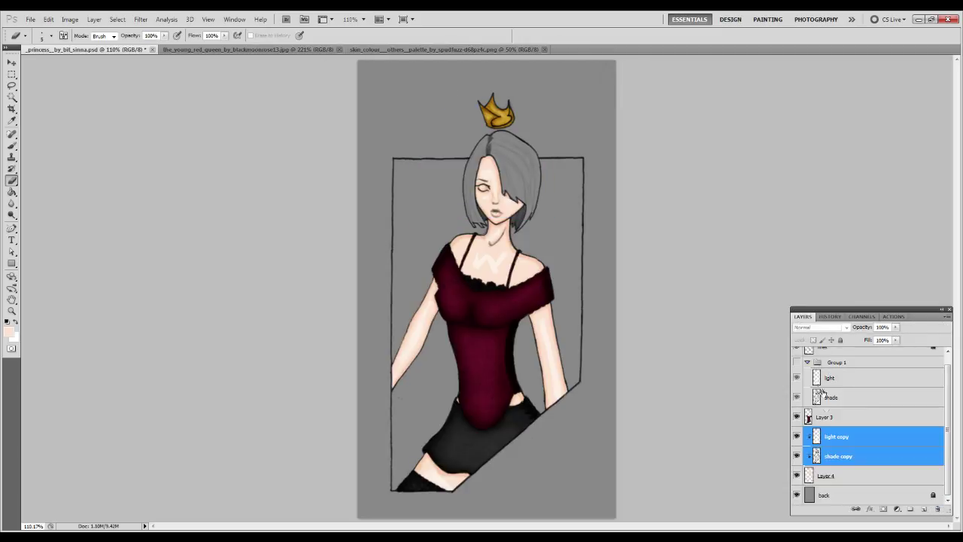
pyautogui.click(839, 457)
pyautogui.click(148, 20)
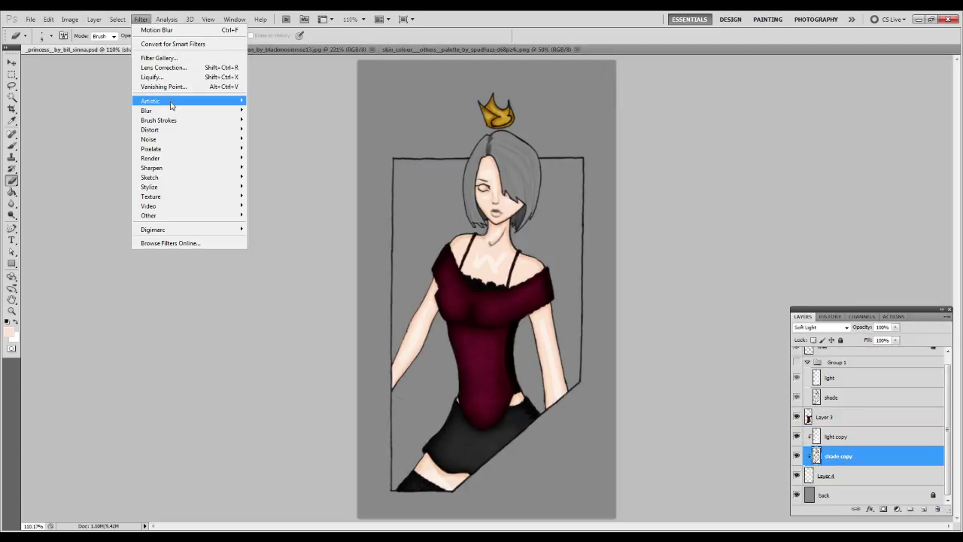
pyautogui.moveTo(173, 110)
pyautogui.click(271, 149)
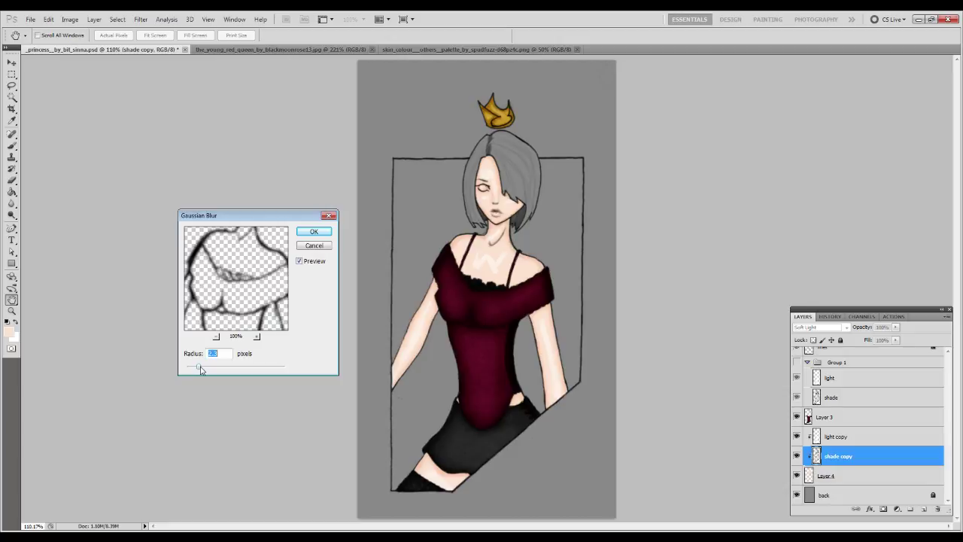
pyautogui.press('Return')
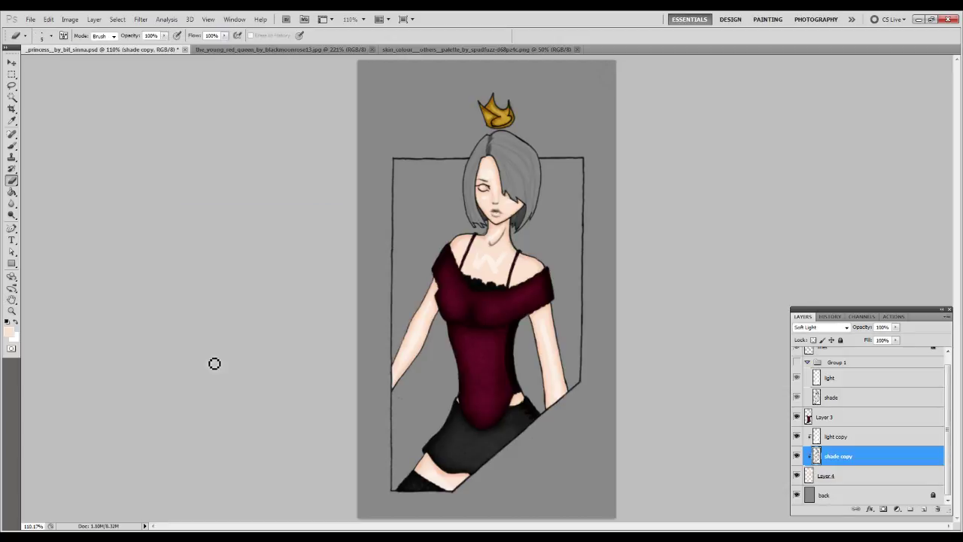
# - Set the light copy layer's opacity to 50%
pyautogui.click(896, 437)
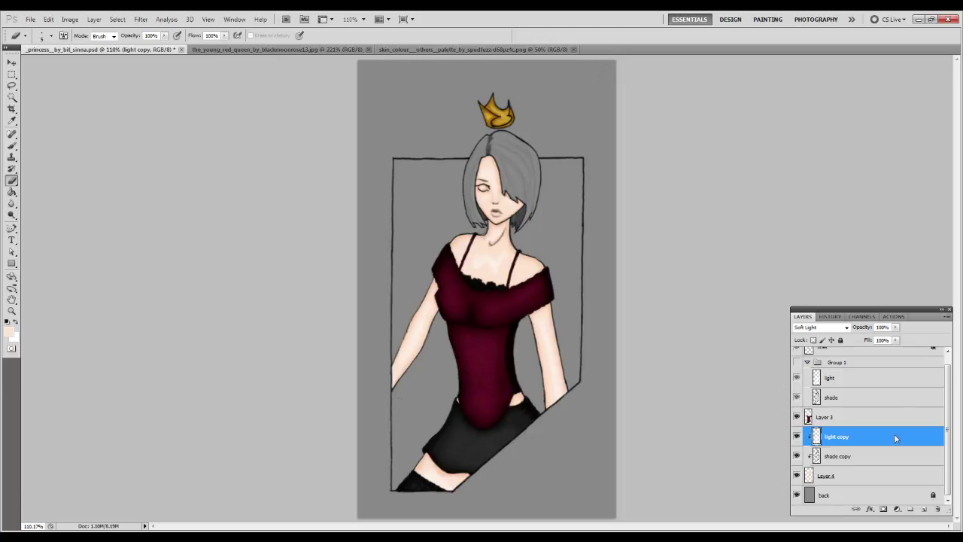
pyautogui.write('50')
pyautogui.press('Return')
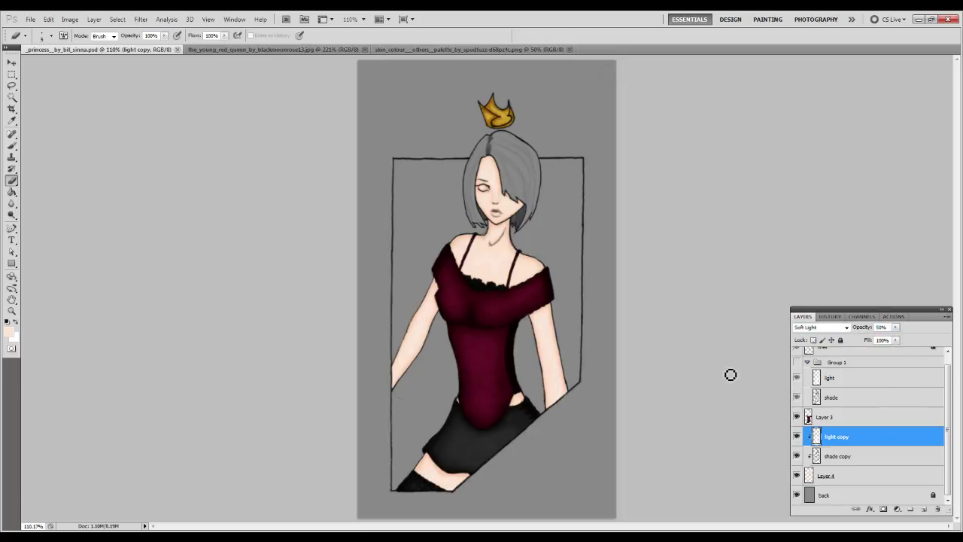
# - Sample a pale skin tone from the palette and add new layers above Layer 4, including Layer 6
pyautogui.click(431, 49)
pyautogui.keyDown('alt'); pyautogui.click(412, 238); pyautogui.keyUp('alt')
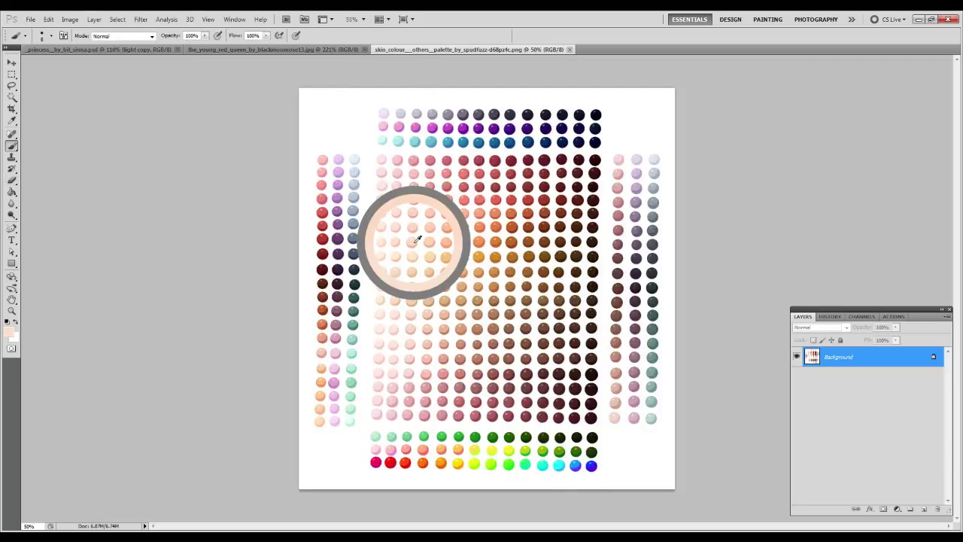
pyautogui.click(98, 50)
pyautogui.click(894, 490)
pyautogui.click(923, 509)
pyautogui.press('g')
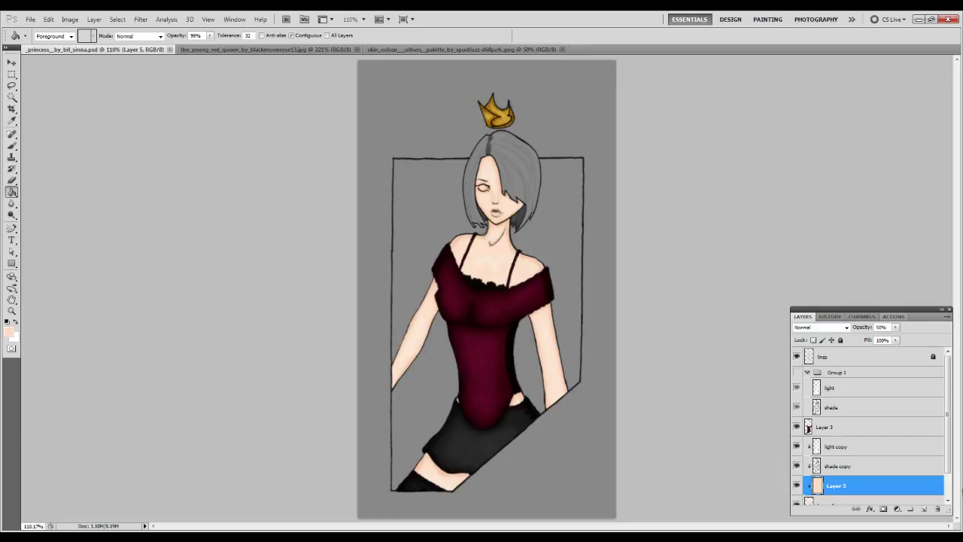
pyautogui.click(925, 509)
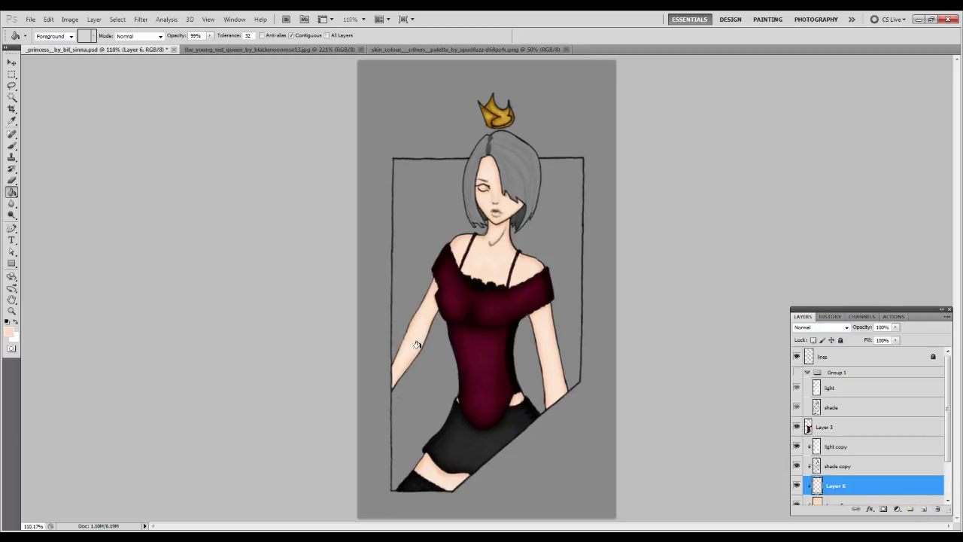
# - Set the foreground colour to dark brown and zoom in close on the girl's eye
pyautogui.click(9, 332)
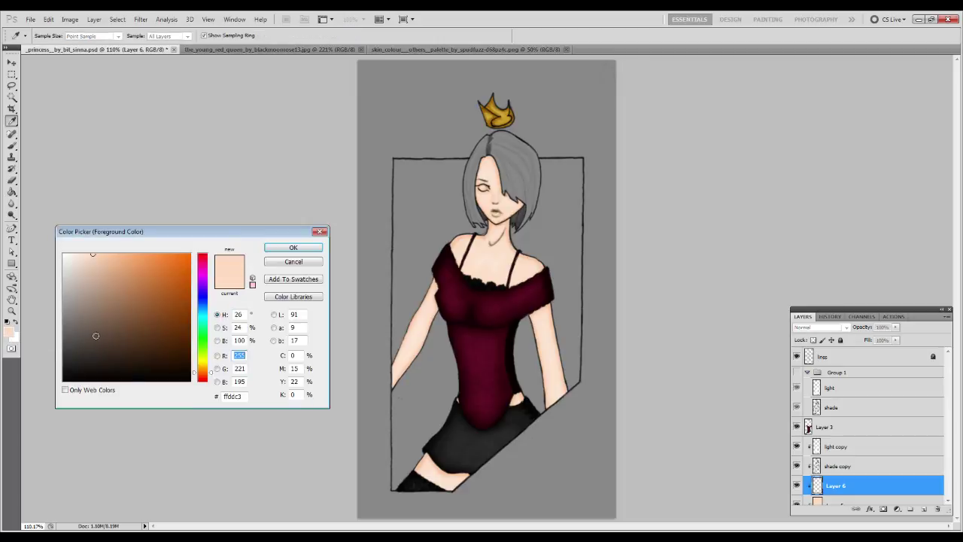
pyautogui.moveTo(97, 335); pyautogui.dragTo(117, 329)
pyautogui.press('Return')
pyautogui.press('z')
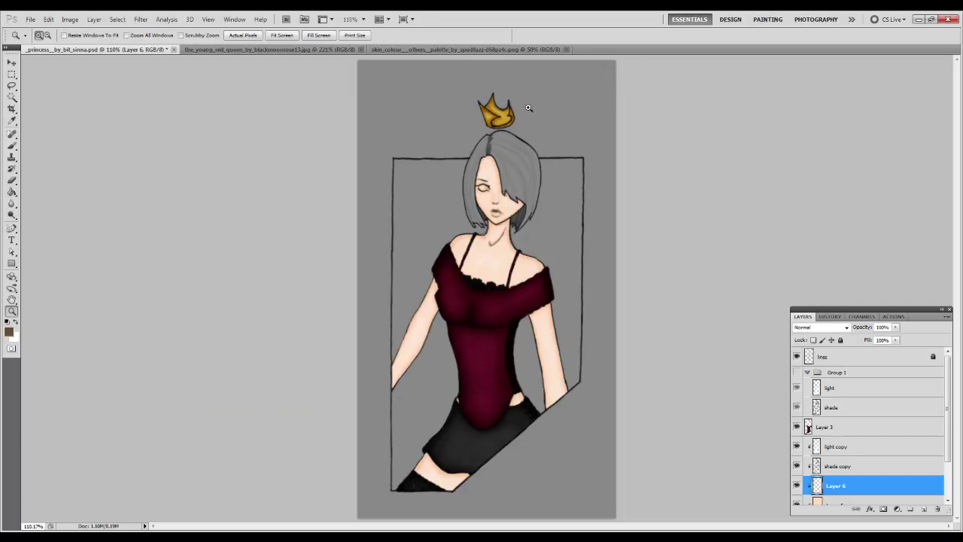
pyautogui.moveTo(548, 231); pyautogui.dragTo(565, 244)
pyautogui.click(459, 246)
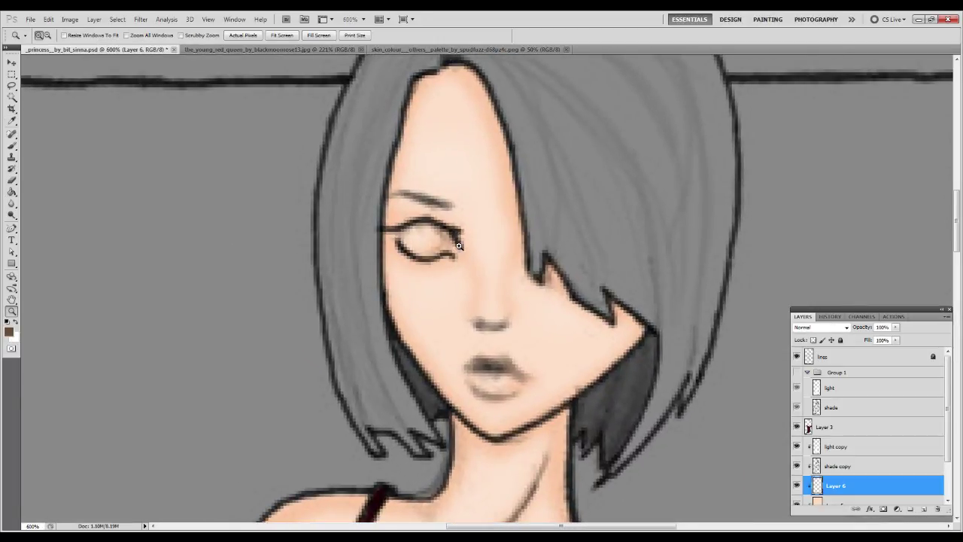
pyautogui.click(459, 246)
# - Choose the 28 brush tip and enlarge it
pyautogui.press('b')
pyautogui.rightClick(426, 293)
pyautogui.scroll(-3, 521, 376)
pyautogui.scroll(-15, 523, 376)
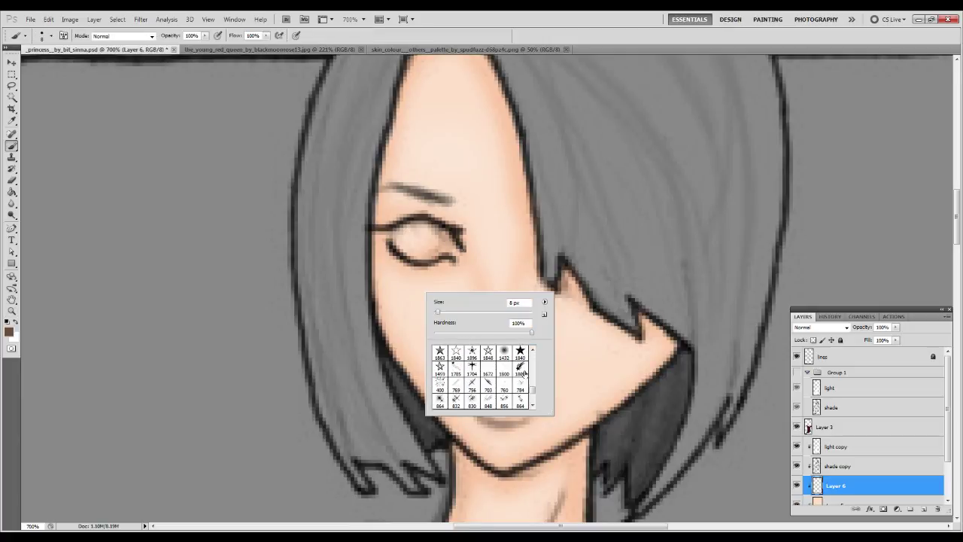
pyautogui.doubleClick(456, 400)
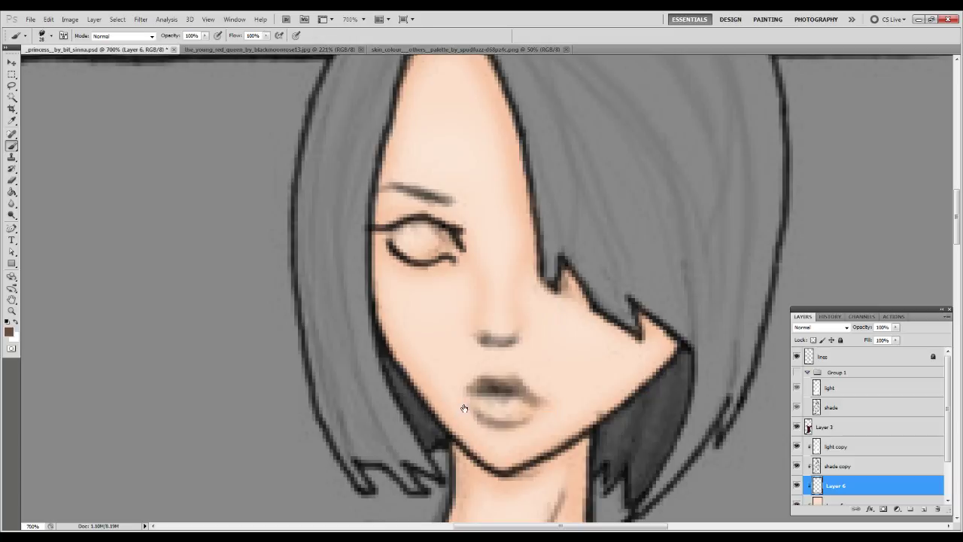
pyautogui.press(']')
pyautogui.press(']')
# - Dab brown dots below the eye and erase the two upper ones, keeping a single mole
pyautogui.click(392, 268)
pyautogui.click(403, 276)
pyautogui.click(391, 298)
pyautogui.hotkey('ctrl', 'alt', 'z')
pyautogui.hotkey('ctrl', 'alt', 'z')
pyautogui.hotkey('ctrl', 'alt', 'z')
pyautogui.hotkey('ctrl', 'shift', 'z')
pyautogui.hotkey('ctrl', 'shift', 'z')
pyautogui.hotkey('ctrl', 'shift', 'z')
pyautogui.press('e')
pyautogui.moveTo(385, 270); pyautogui.dragTo(390, 279)
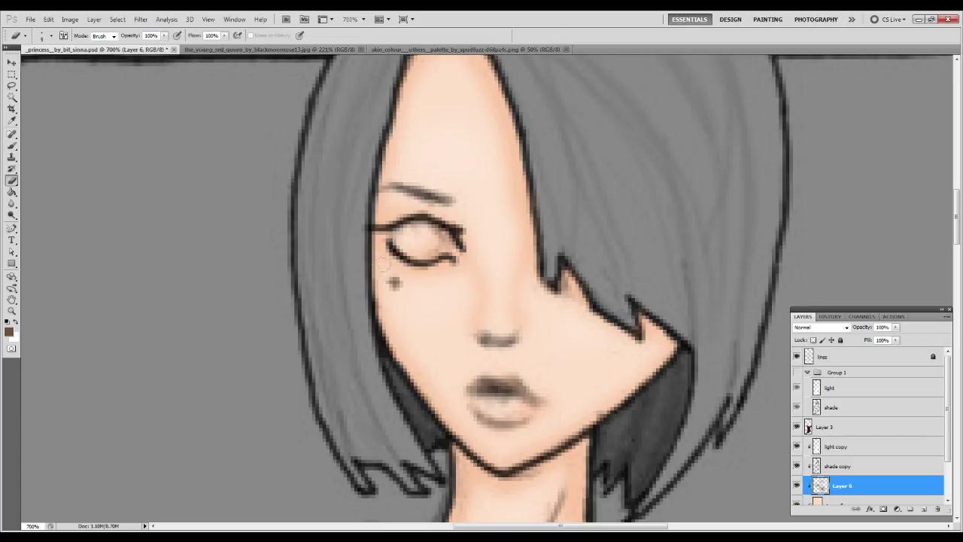
# - Set Layer 6 to Multiply blending and nudge the mole slightly left
pyautogui.hotkey('ctrl', '0')
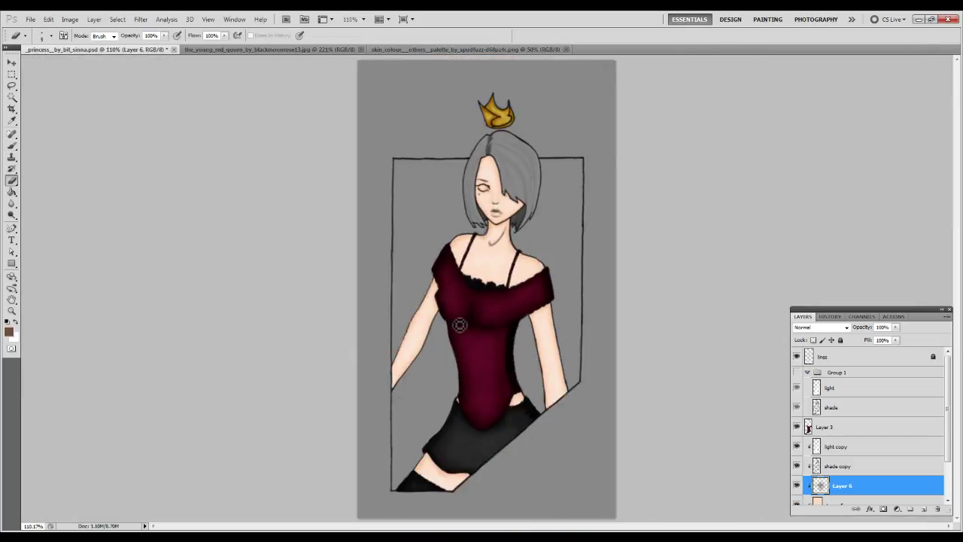
pyautogui.click(820, 327)
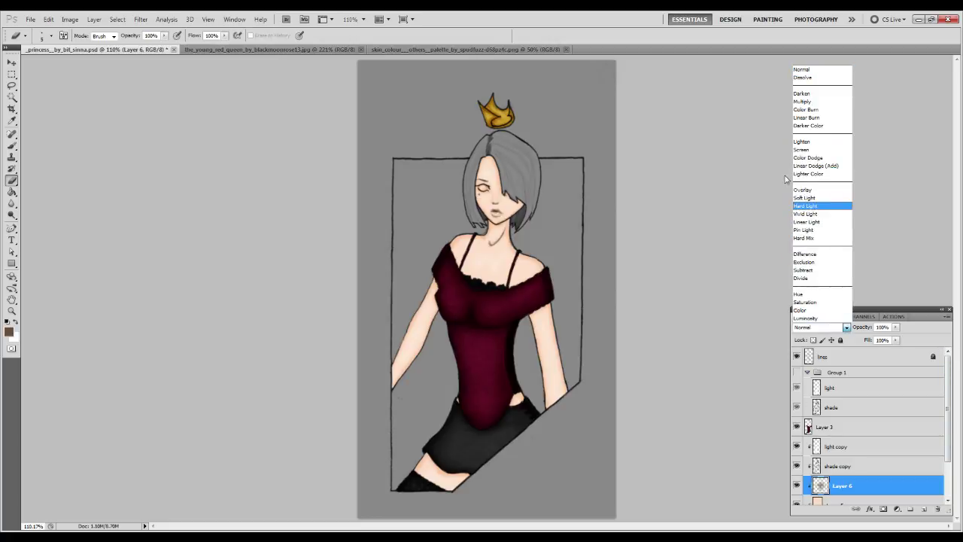
pyautogui.click(818, 102)
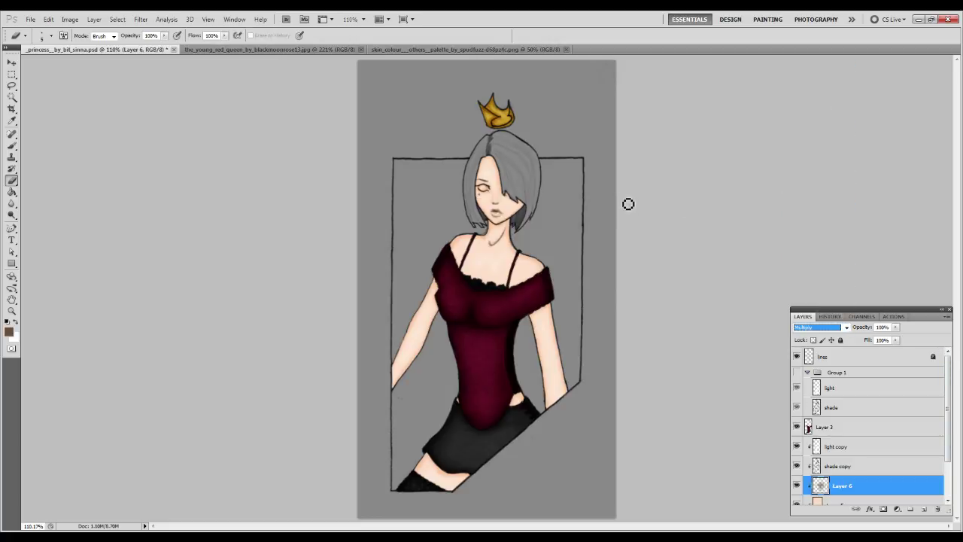
pyautogui.hotkey('ctrl', 'space')
pyautogui.moveTo(468, 164); pyautogui.dragTo(538, 242)
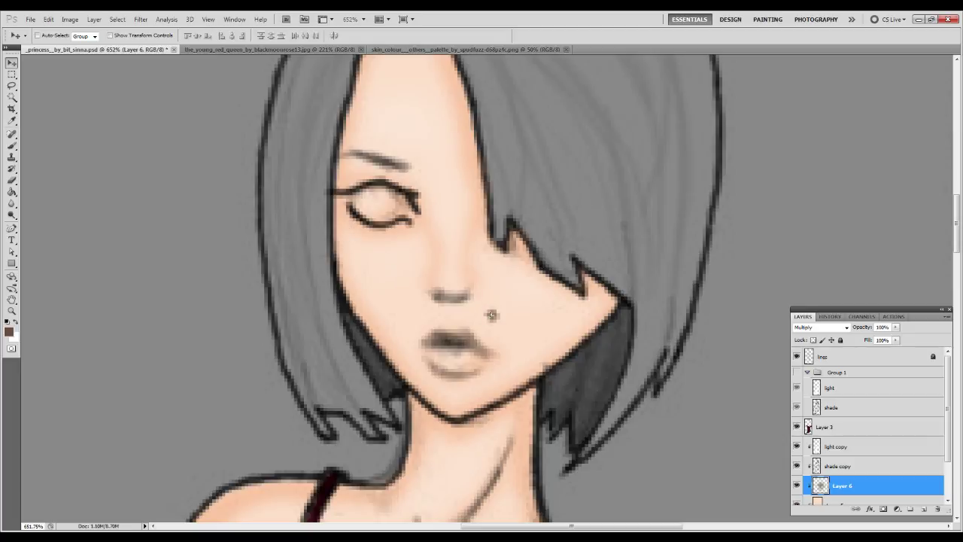
pyautogui.hotkey('ctrl', '0')
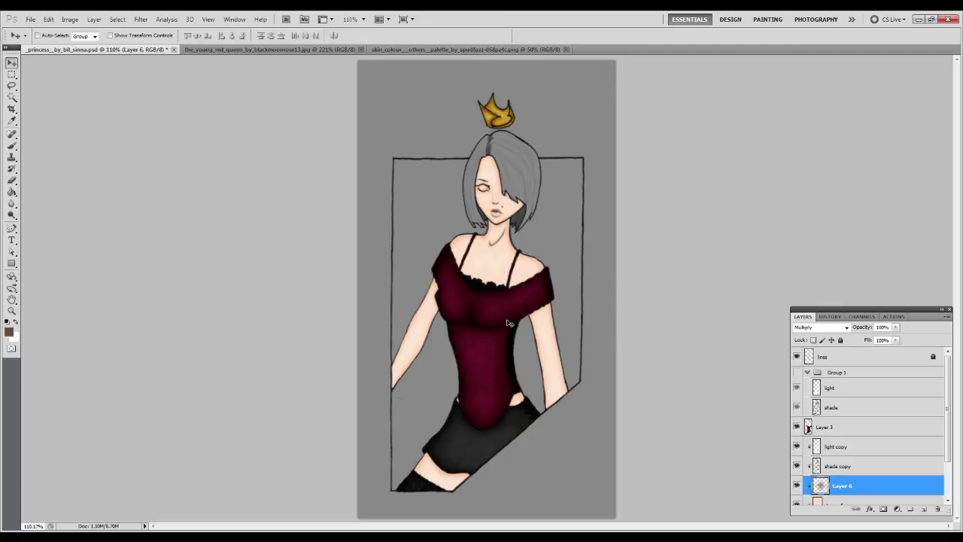
pyautogui.press('z')
pyautogui.moveTo(450, 158); pyautogui.dragTo(561, 253)
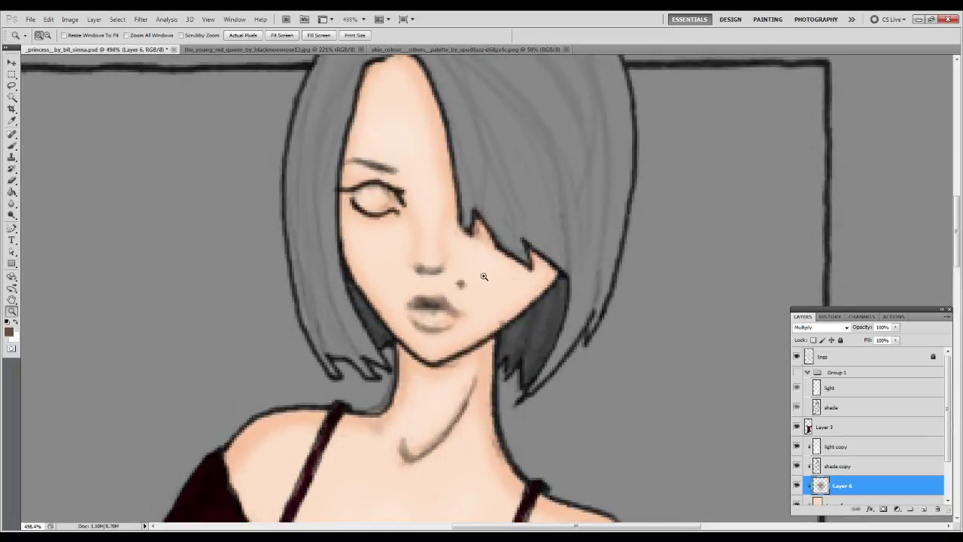
pyautogui.press('v')
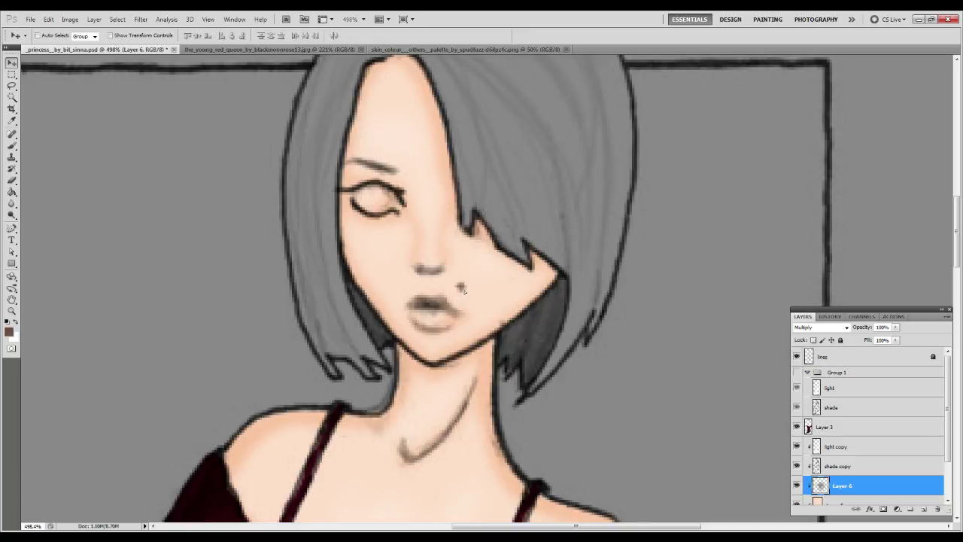
pyautogui.press('Left')
pyautogui.hotkey('ctrl', '1')
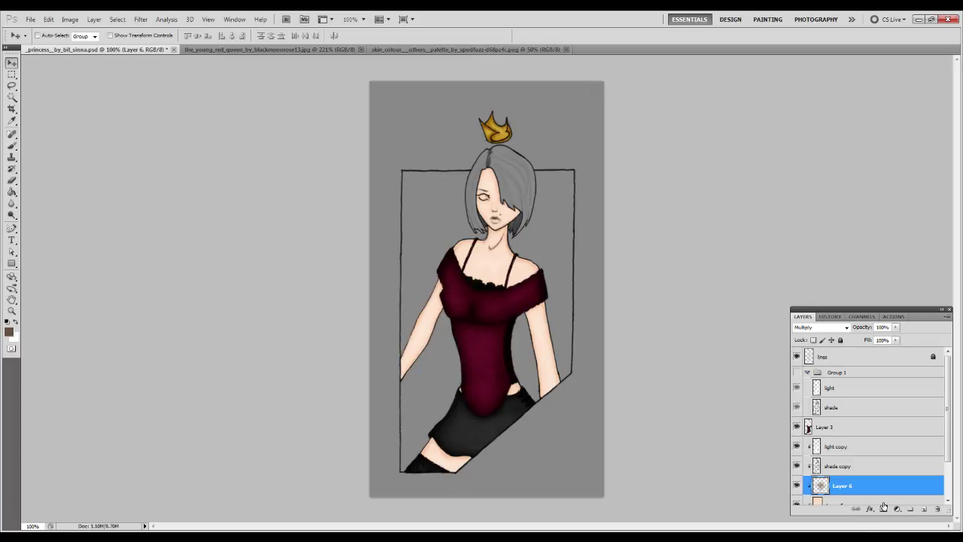
# - Merge the clipped layers into Layer 4, add a new empty layer, and close the skin palette
pyautogui.scroll(-1, 873, 489)
pyautogui.click(852, 486)
pyautogui.hotkey('ctrl', 'e')
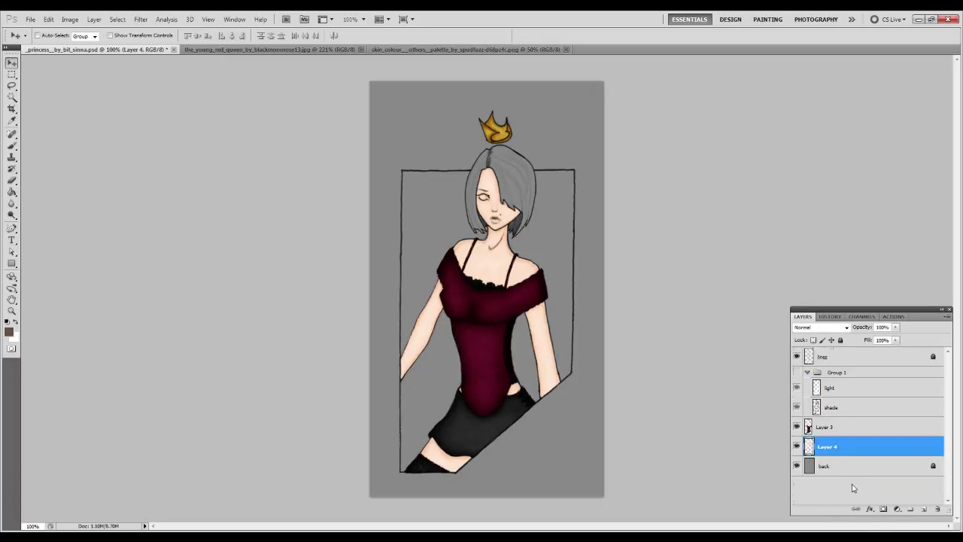
pyautogui.click(923, 510)
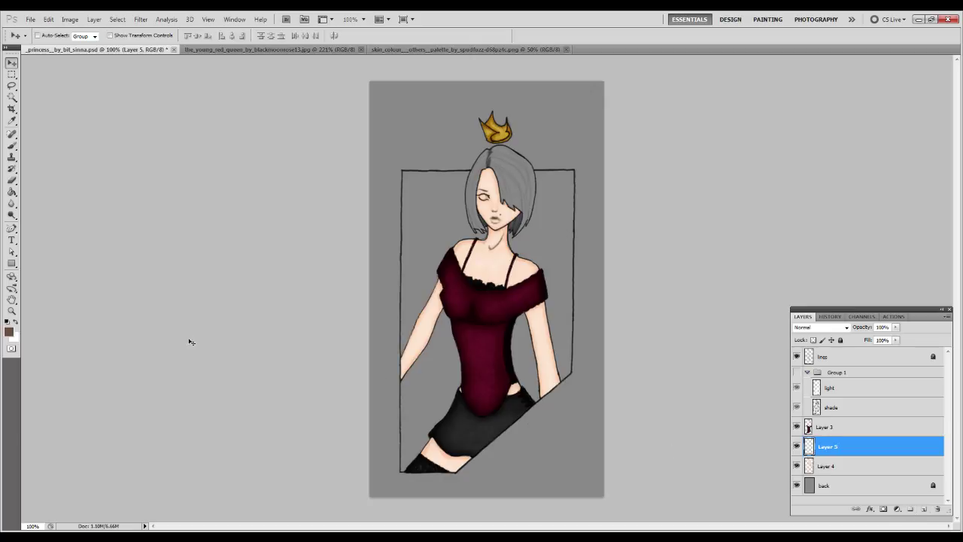
pyautogui.click(423, 49)
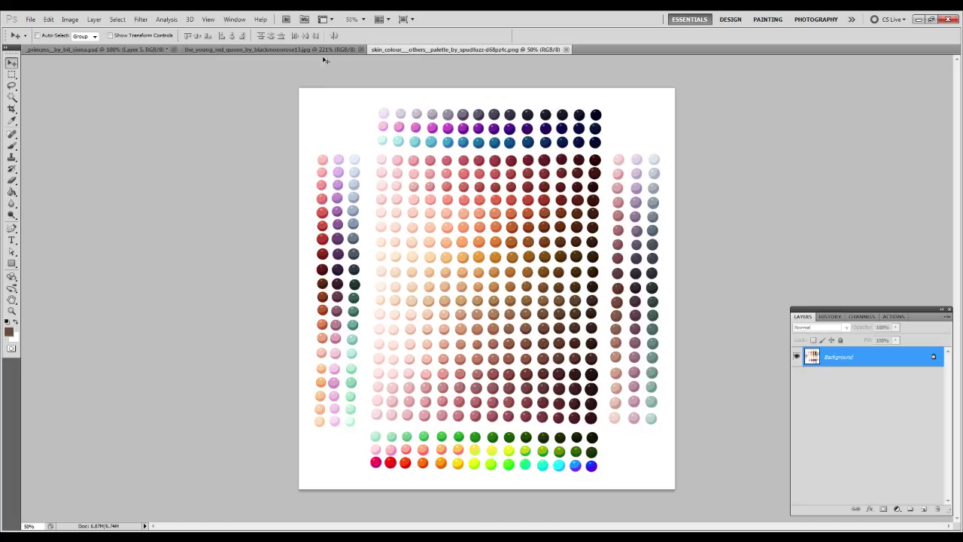
pyautogui.click(565, 49)
# - Sample the hair colour from the young red queen reference and pick a round brush tip
pyautogui.click(316, 49)
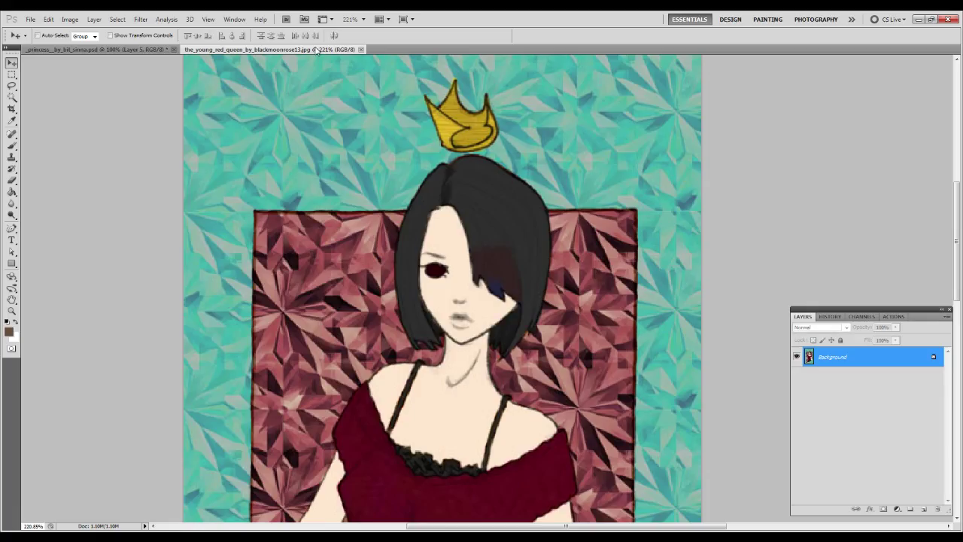
pyautogui.press('b')
pyautogui.keyDown('alt'); pyautogui.click(491, 229); pyautogui.keyUp('alt')
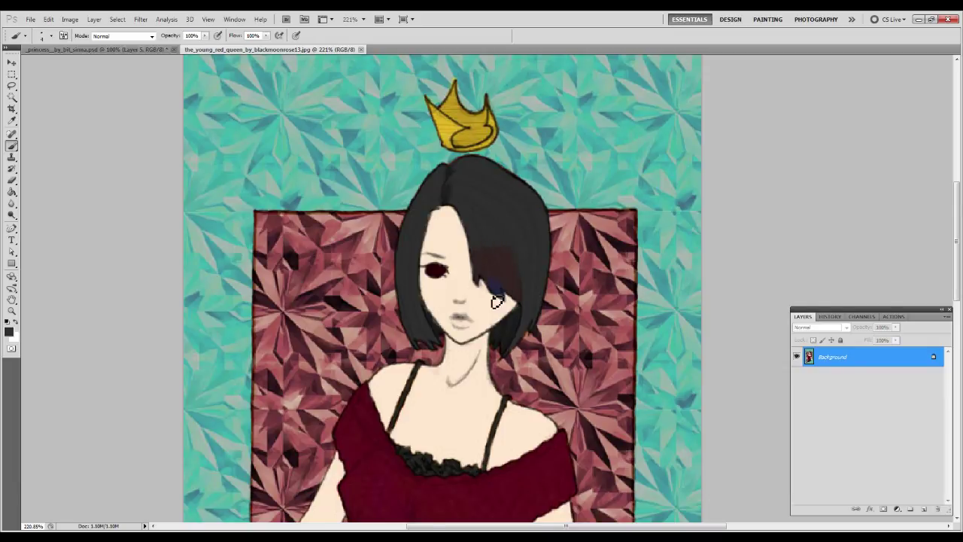
pyautogui.click(118, 51)
pyautogui.rightClick(578, 266)
pyautogui.rightClick(519, 272)
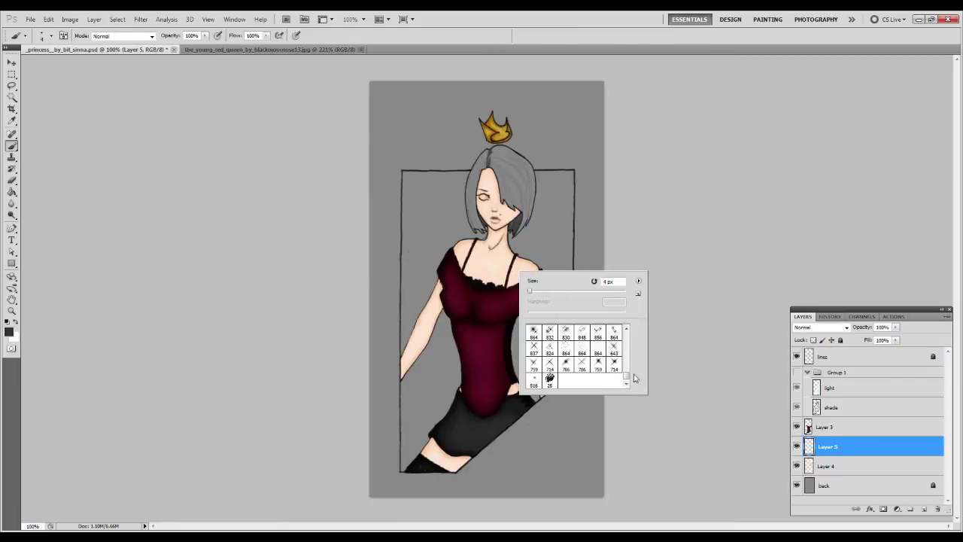
pyautogui.moveTo(626, 377); pyautogui.dragTo(626, 331)
pyautogui.click(542, 329)
pyautogui.press('Return')
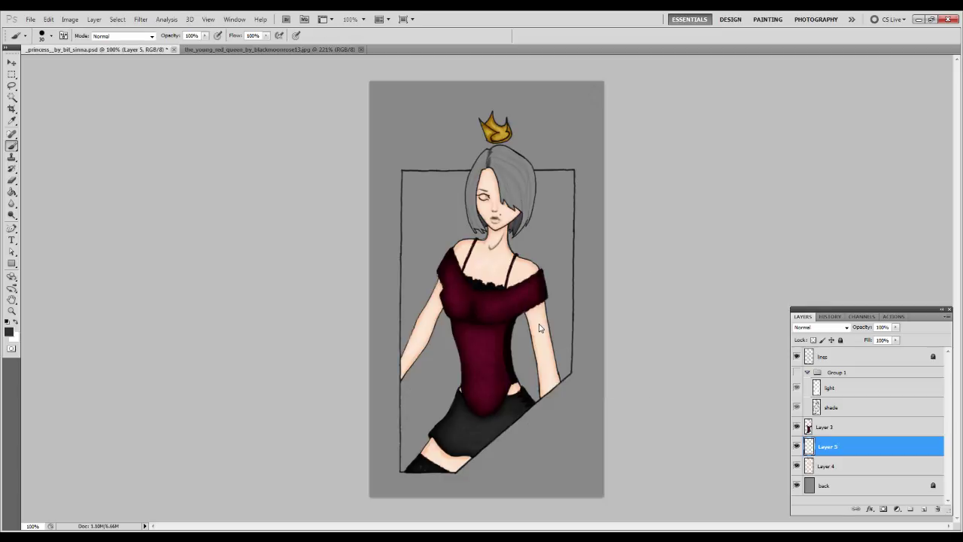
# - Sample the eye colour from the red queen reference and zoom in close on the girl's eye
pyautogui.press('z')
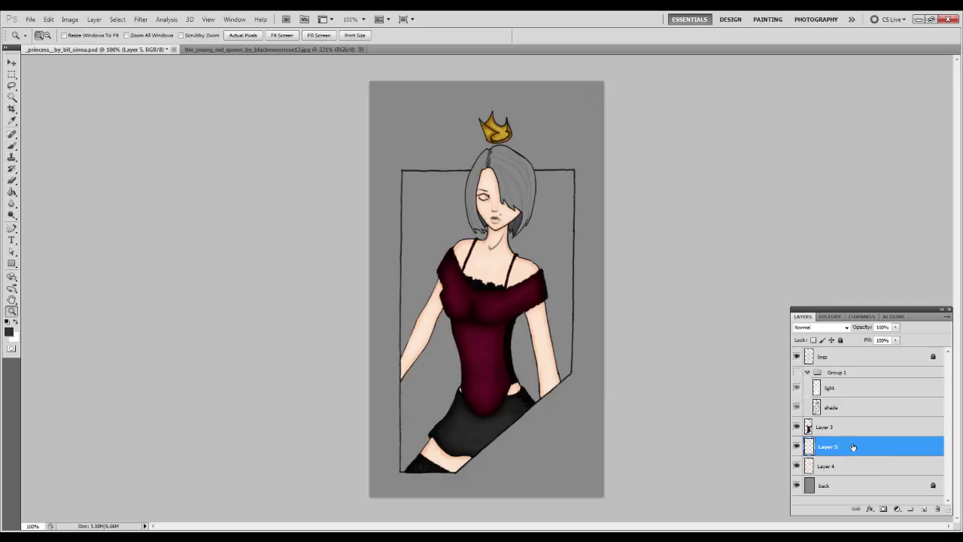
pyautogui.moveTo(433, 142); pyautogui.dragTo(580, 283)
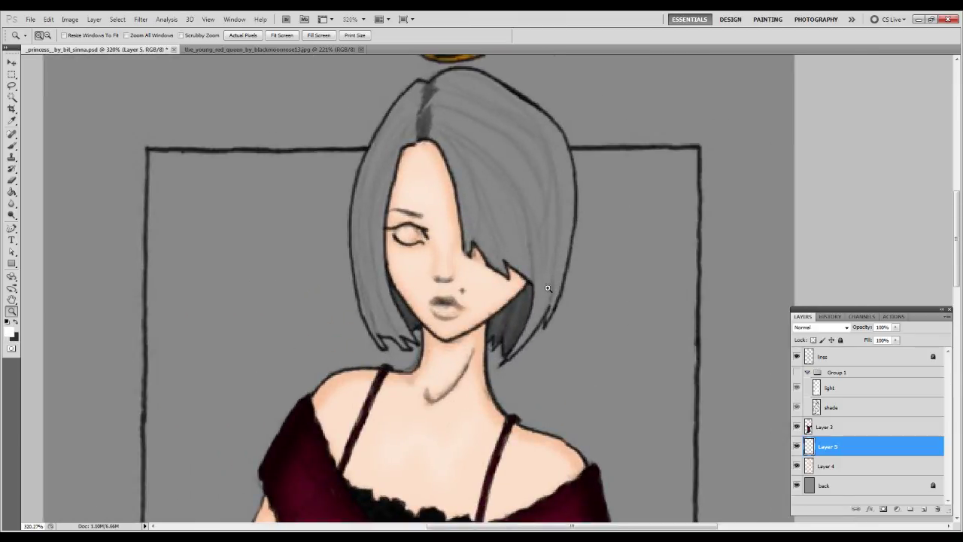
pyautogui.click(276, 49)
pyautogui.press('b')
pyautogui.click(443, 263)
pyautogui.click(98, 48)
pyautogui.press('z')
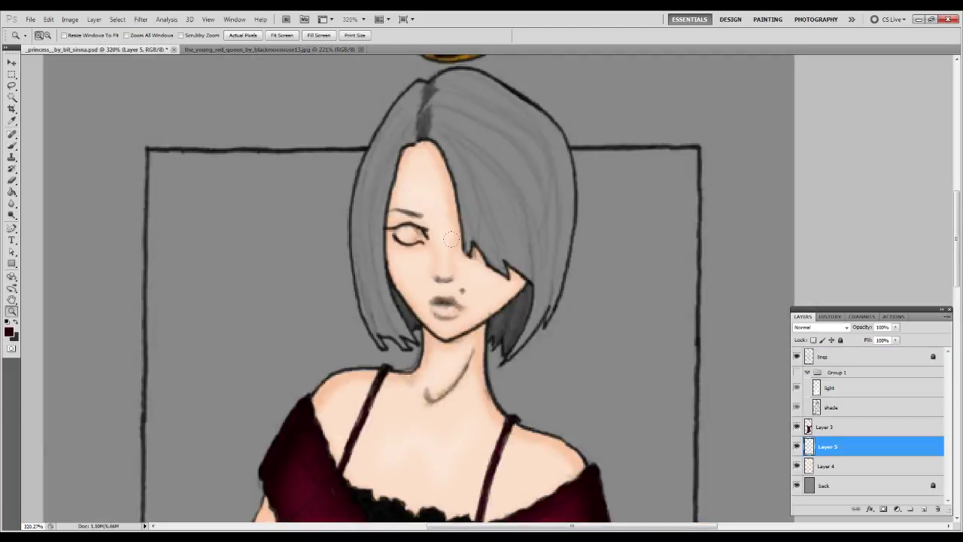
pyautogui.click(474, 269)
pyautogui.press('b')
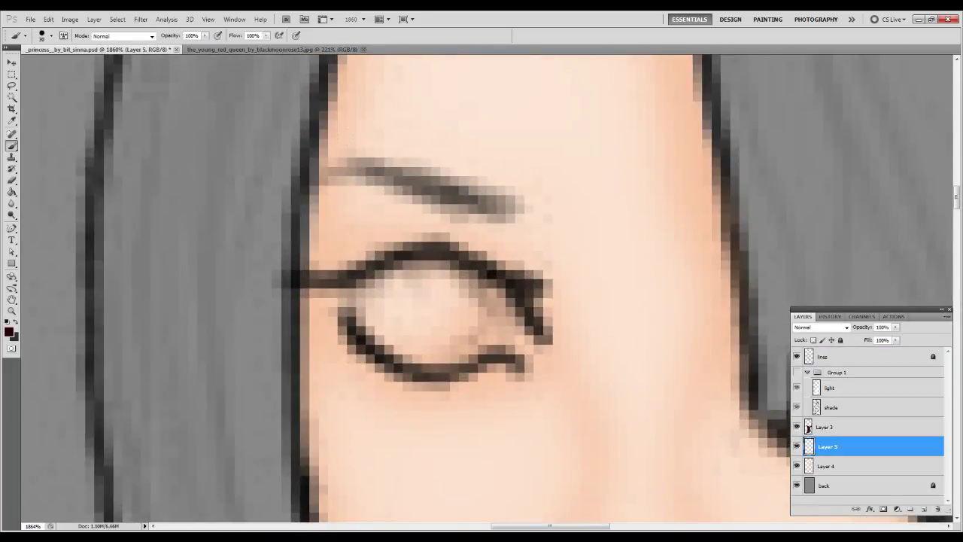
# - Paint a dark maroon iris into the eye, including its left inner corner
pyautogui.moveTo(379, 291)
pyautogui.mouseDown()
pyautogui.moveTo(422, 316)
pyautogui.moveTo(360, 304)
pyautogui.moveTo(489, 305)
pyautogui.moveTo(527, 346)
pyautogui.moveTo(419, 317)
pyautogui.moveTo(418, 355)
pyautogui.mouseUp()
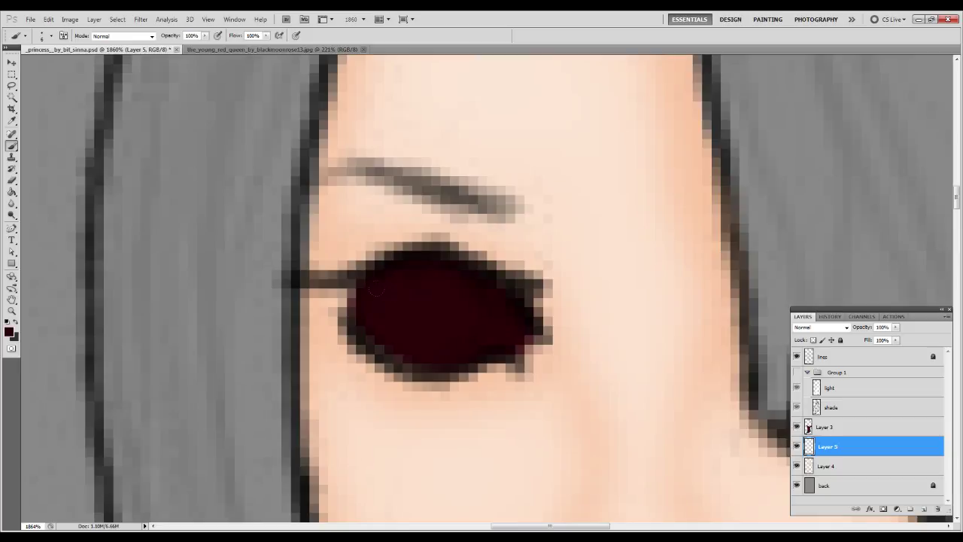
pyautogui.moveTo(355, 281); pyautogui.dragTo(396, 294)
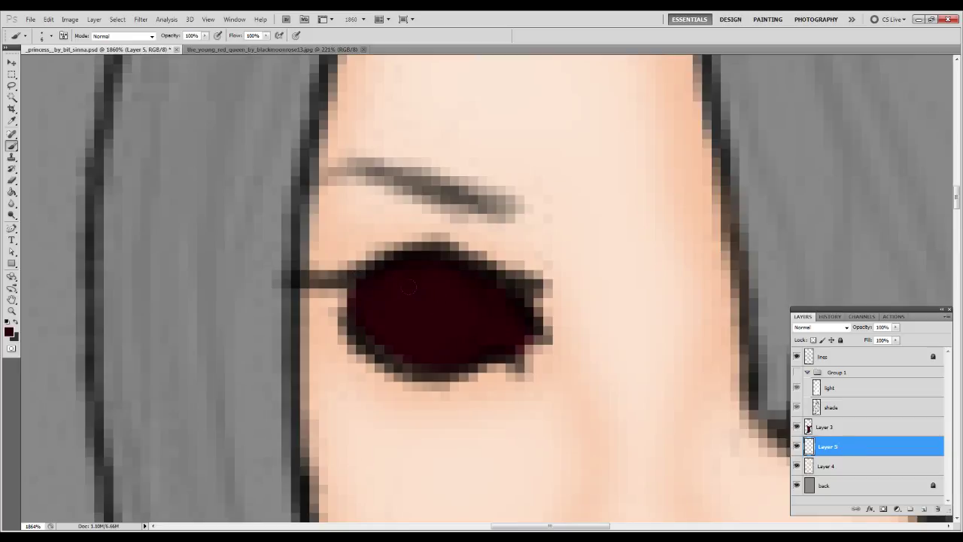
pyautogui.press('e')
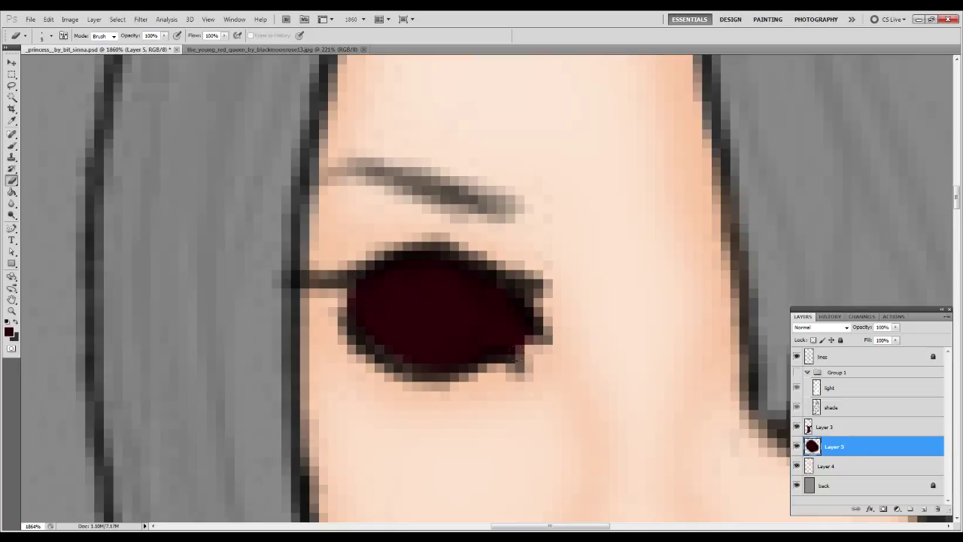
# - Duplicate the light and shade layers, clip the copies above Layer 5, and hide them
pyautogui.click(865, 407)
pyautogui.keyDown('shift'); pyautogui.click(853, 388); pyautogui.keyUp('shift')
pyautogui.rightClick(855, 388)
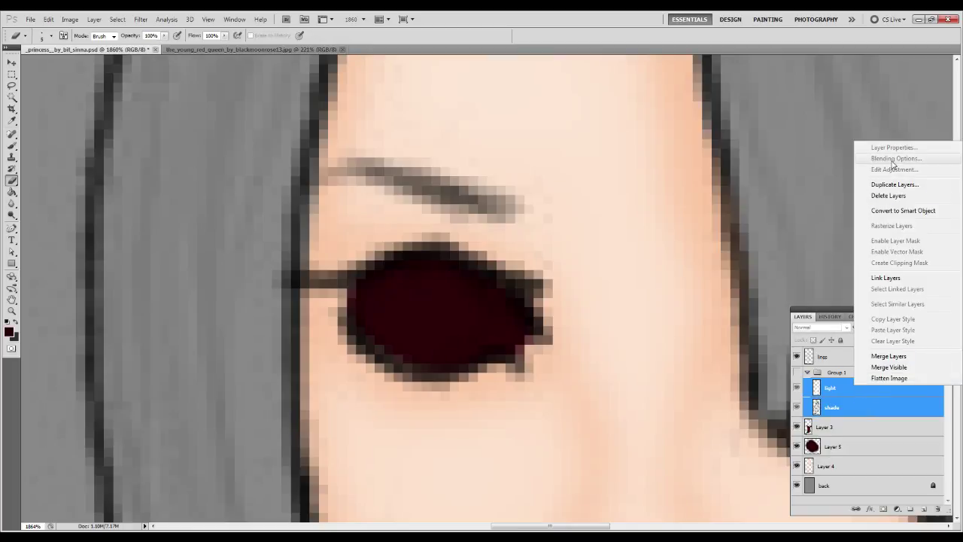
pyautogui.click(889, 187)
pyautogui.press('Return')
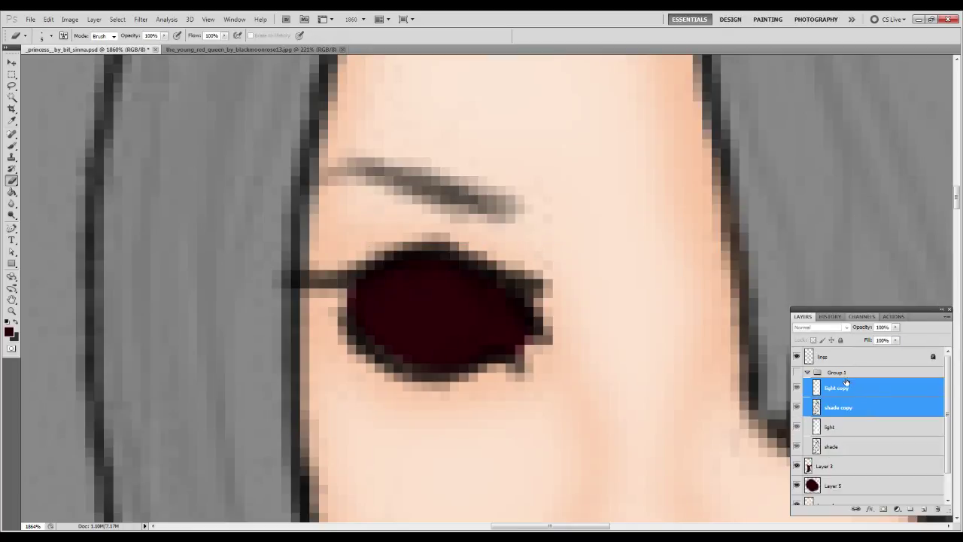
pyautogui.scroll(-1, 833, 396)
pyautogui.moveTo(831, 382); pyautogui.dragTo(833, 456)
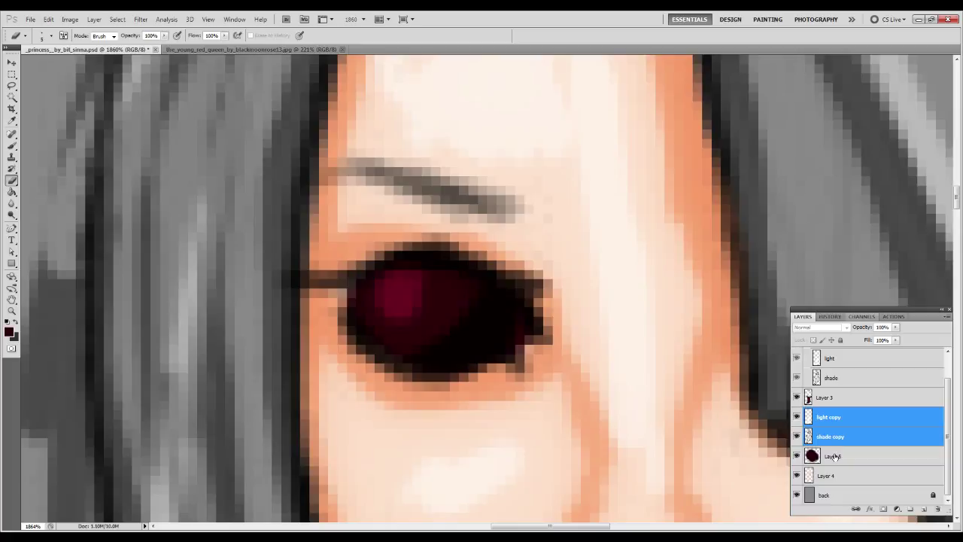
pyautogui.hotkey('ctrl', 'alt', 'g')
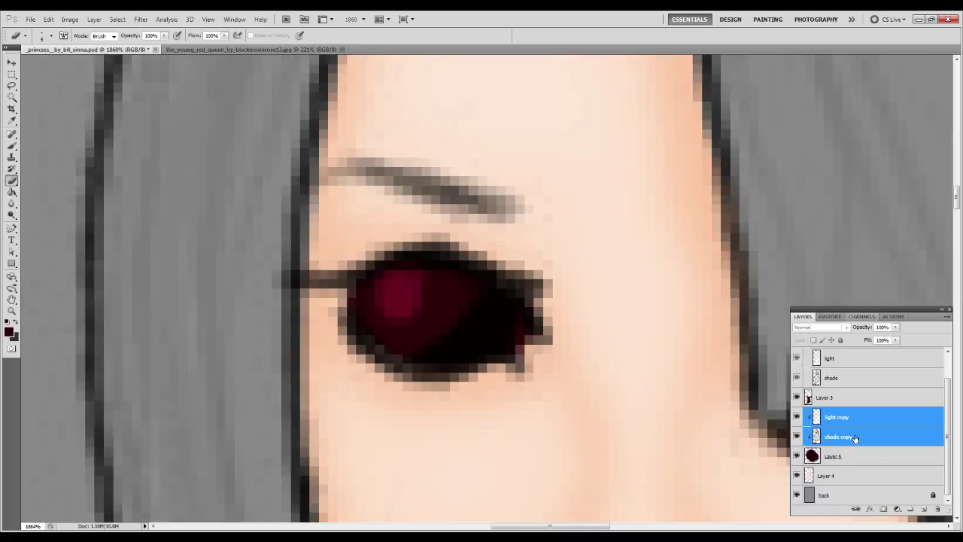
pyautogui.click(840, 476)
pyautogui.click(847, 461)
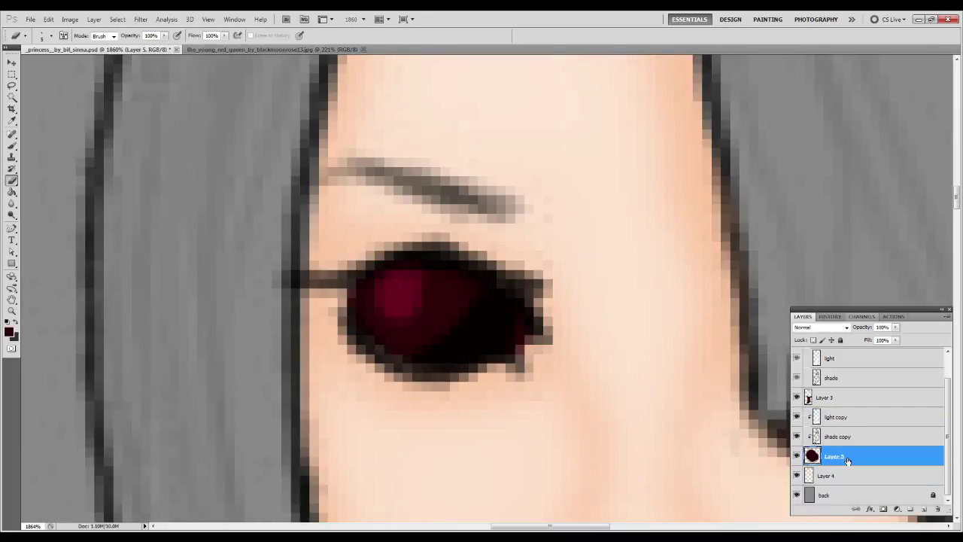
pyautogui.moveTo(797, 435); pyautogui.dragTo(797, 417)
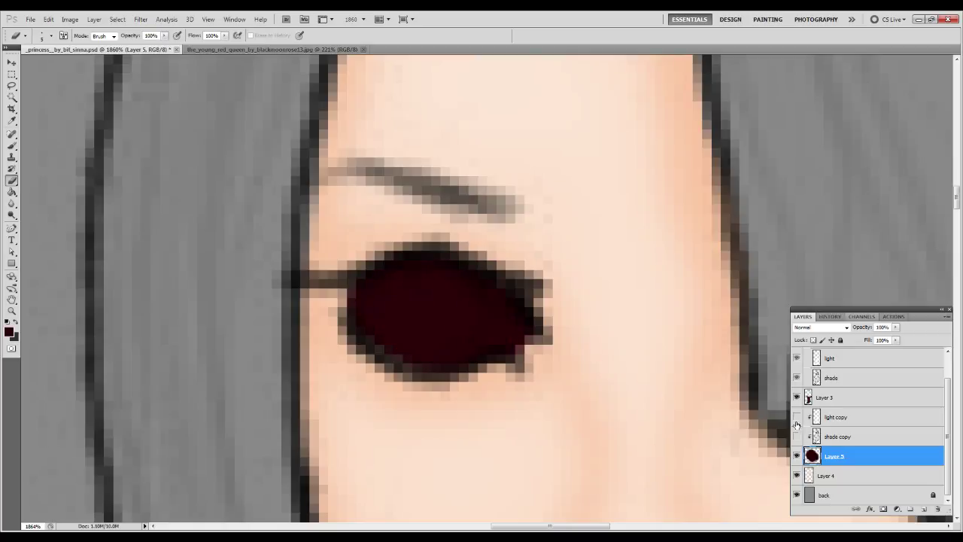
# - Set the foreground colour to a slightly warm near-white and return to the Brush
pyautogui.click(9, 332)
pyautogui.moveTo(113, 301); pyautogui.dragTo(42, 215)
pyautogui.click(66, 258)
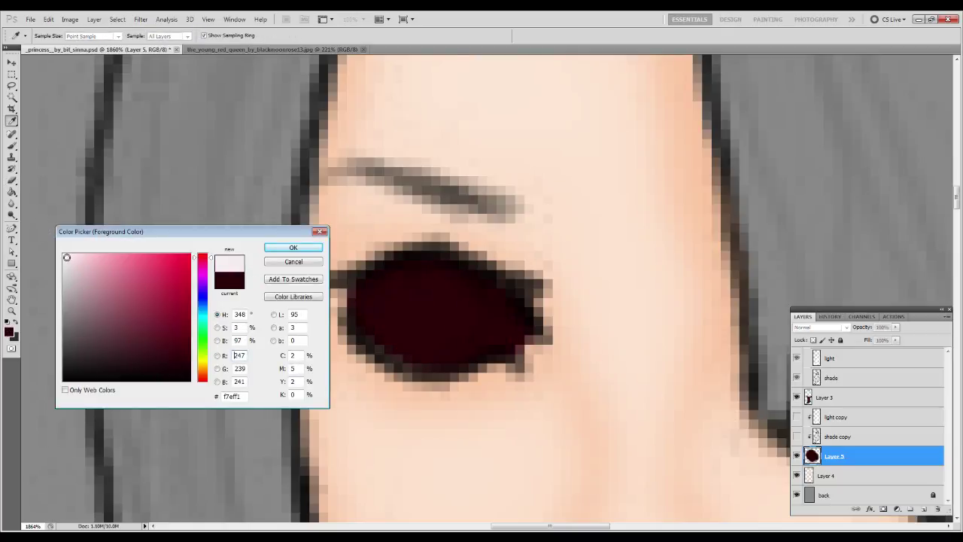
pyautogui.press('Return')
pyautogui.press('b')
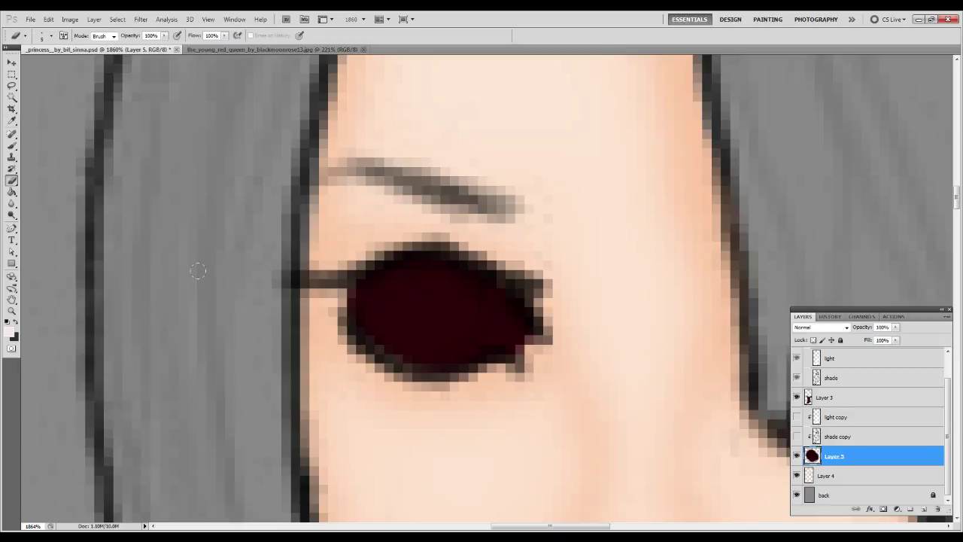
pyautogui.press('b')
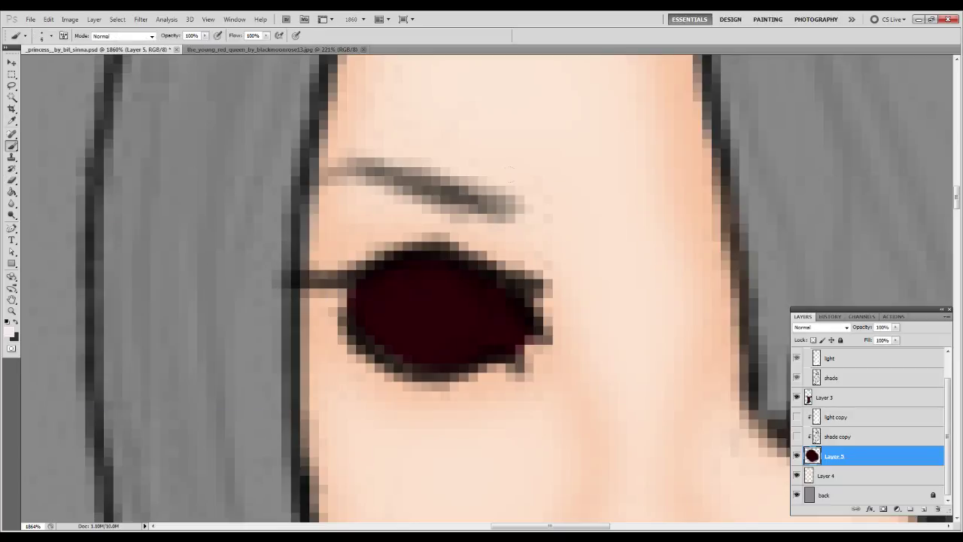
# - Paint pale whites into the eye's right and left corners on Layer 5
pyautogui.click(489, 285)
pyautogui.moveTo(489, 284)
pyautogui.mouseDown()
pyautogui.moveTo(486, 340)
pyautogui.moveTo(493, 307)
pyautogui.moveTo(474, 275)
pyautogui.moveTo(491, 308)
pyautogui.moveTo(484, 344)
pyautogui.moveTo(510, 298)
pyautogui.moveTo(500, 291)
pyautogui.moveTo(520, 325)
pyautogui.mouseUp()
pyautogui.moveTo(351, 291)
pyautogui.mouseDown()
pyautogui.moveTo(355, 326)
pyautogui.moveTo(358, 266)
pyautogui.moveTo(356, 348)
pyautogui.mouseUp()
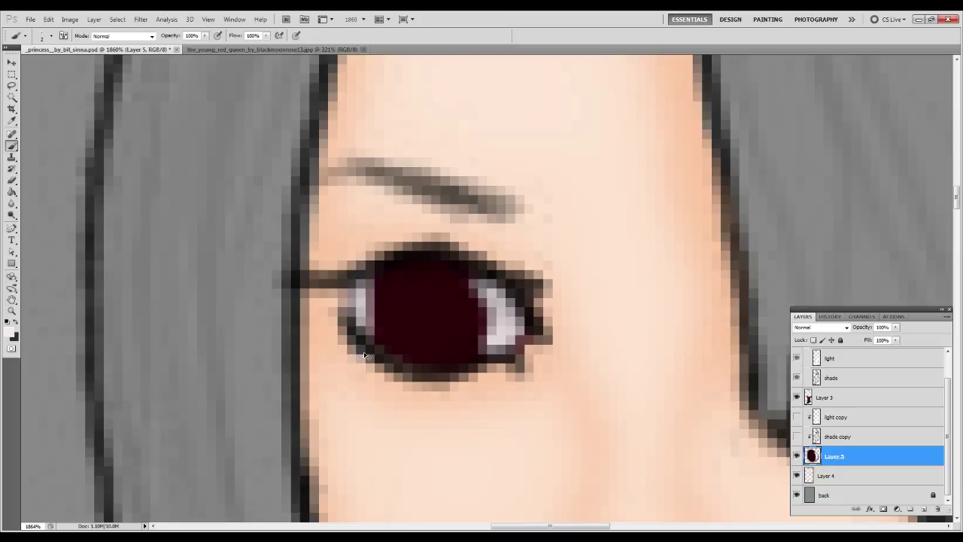
pyautogui.hotkey('ctrl', '1')
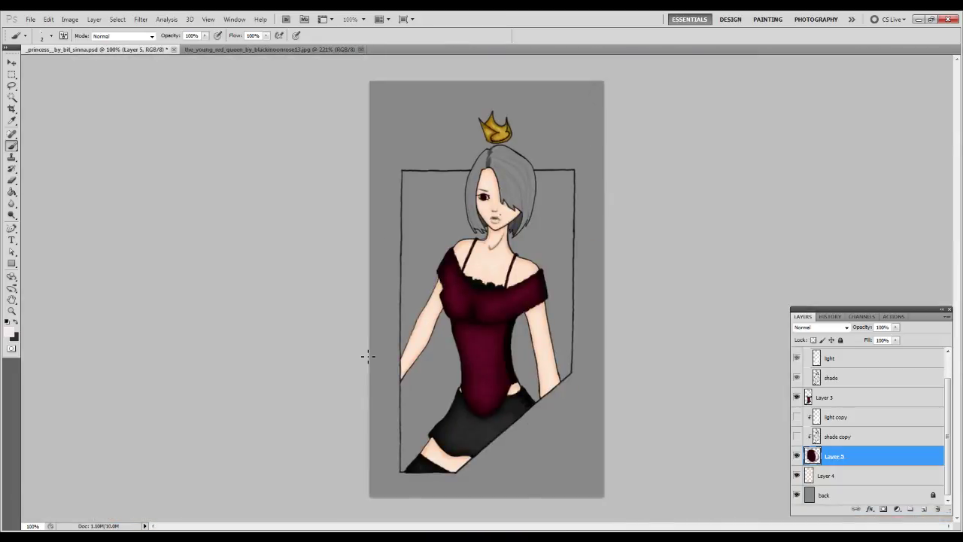
# - Repaint the white highlights in the eye's right corner and along the iris's left edge
pyautogui.press('z')
pyautogui.moveTo(458, 167); pyautogui.dragTo(525, 236)
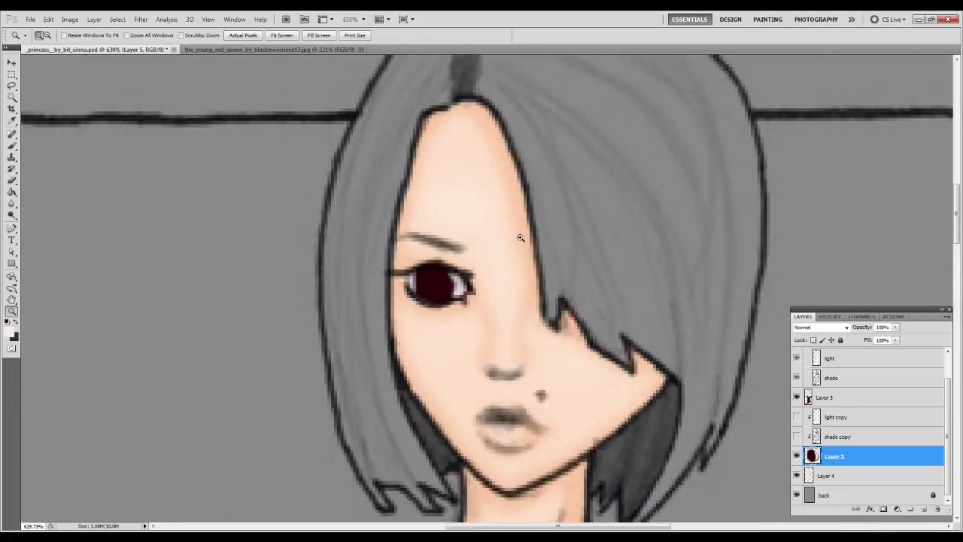
pyautogui.moveTo(379, 215); pyautogui.dragTo(515, 344)
pyautogui.press('b')
pyautogui.moveTo(526, 290); pyautogui.dragTo(533, 331)
pyautogui.moveTo(504, 267)
pyautogui.mouseDown()
pyautogui.moveTo(525, 304)
pyautogui.moveTo(513, 279)
pyautogui.moveTo(513, 288)
pyautogui.moveTo(521, 282)
pyautogui.moveTo(516, 297)
pyautogui.moveTo(503, 295)
pyautogui.moveTo(481, 233)
pyautogui.mouseUp()
pyautogui.hotkey('ctrl', 'z')
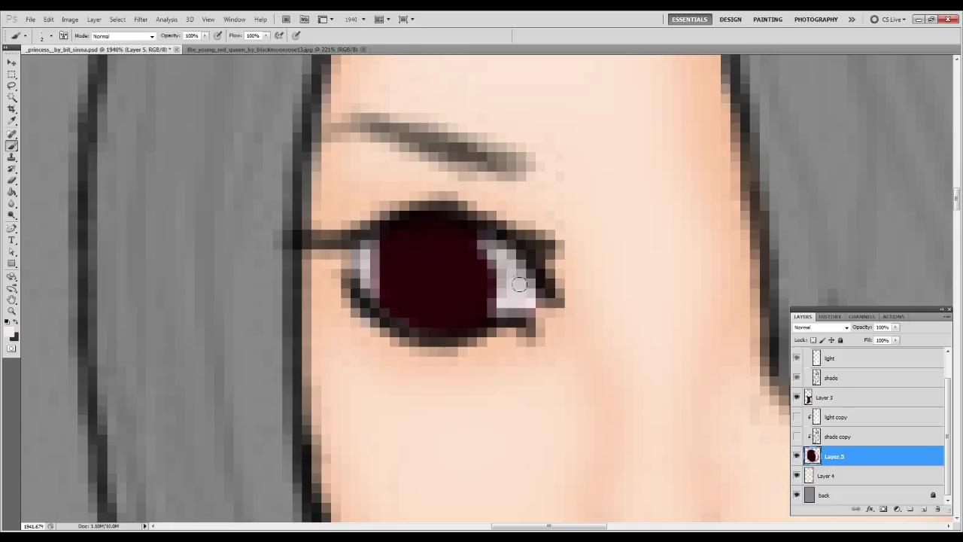
pyautogui.moveTo(531, 308); pyautogui.dragTo(517, 242)
pyautogui.moveTo(374, 248)
pyautogui.mouseDown()
pyautogui.moveTo(363, 285)
pyautogui.moveTo(361, 233)
pyautogui.moveTo(363, 288)
pyautogui.moveTo(354, 250)
pyautogui.moveTo(373, 225)
pyautogui.moveTo(361, 275)
pyautogui.moveTo(369, 297)
pyautogui.mouseUp()
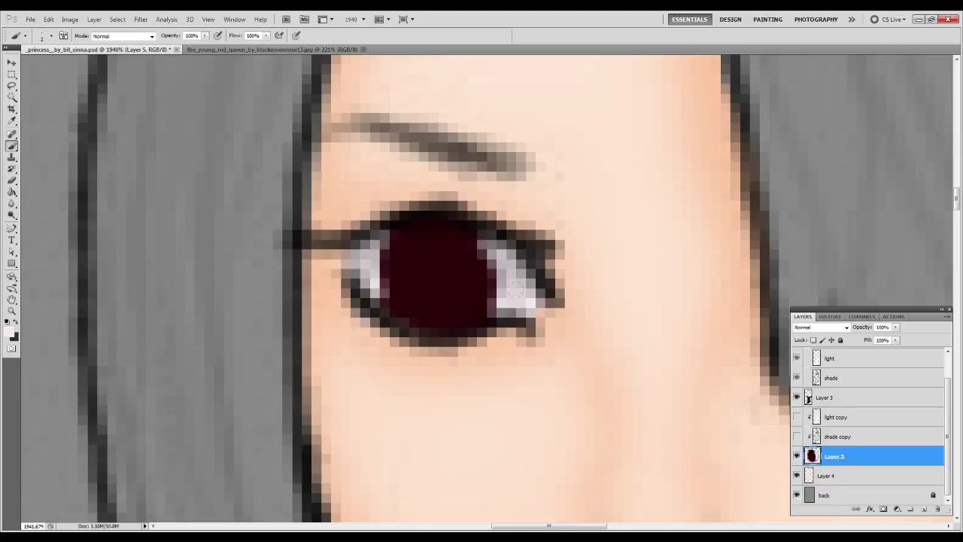
# - Clone-stamp the dark red iris over the stray left-edge highlight
pyautogui.press('s')
pyautogui.keyDown('alt'); pyautogui.click(423, 263); pyautogui.keyUp('alt')
pyautogui.moveTo(394, 234)
pyautogui.mouseDown()
pyautogui.moveTo(379, 258)
pyautogui.moveTo(390, 301)
pyautogui.moveTo(378, 277)
pyautogui.moveTo(389, 235)
pyautogui.mouseUp()
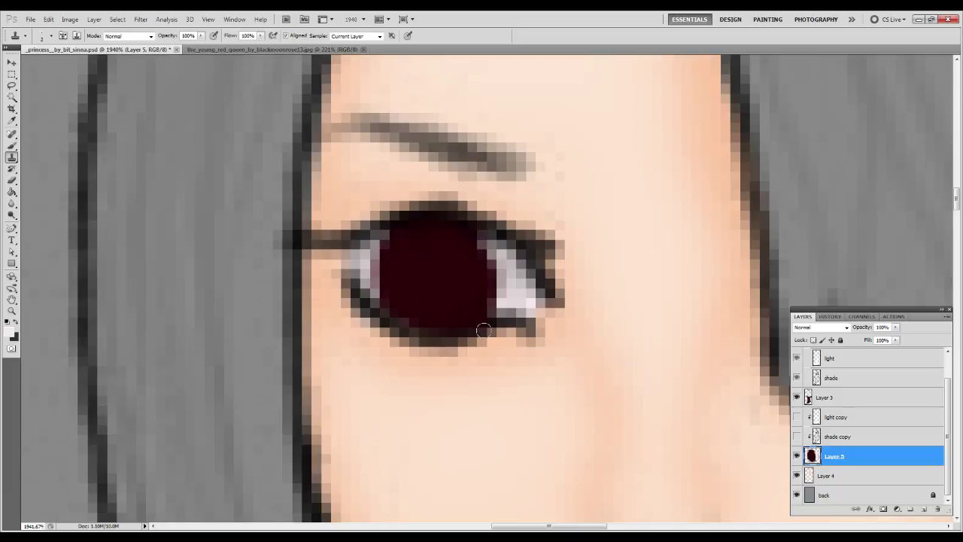
pyautogui.scroll(-5, 485, 331)
pyautogui.hotkey('ctrl', '1')
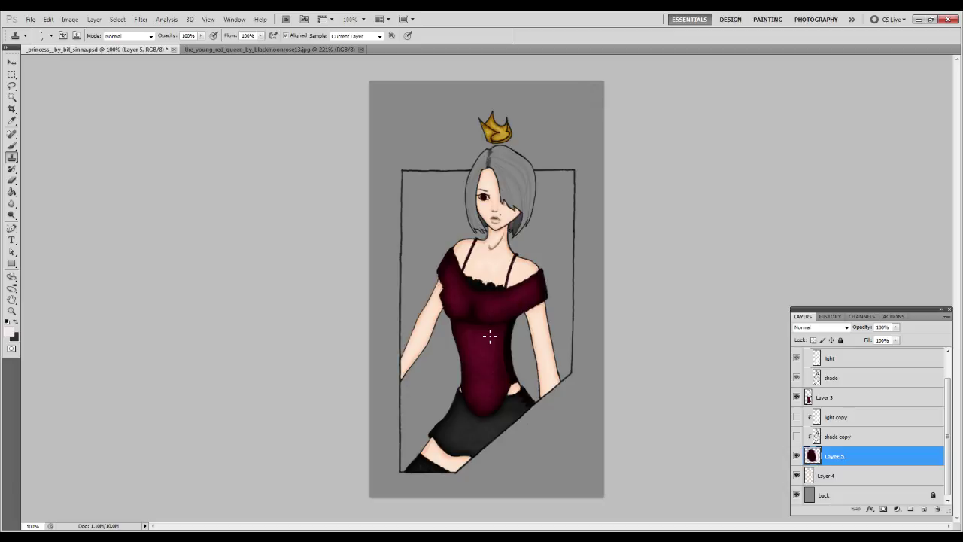
pyautogui.press('z')
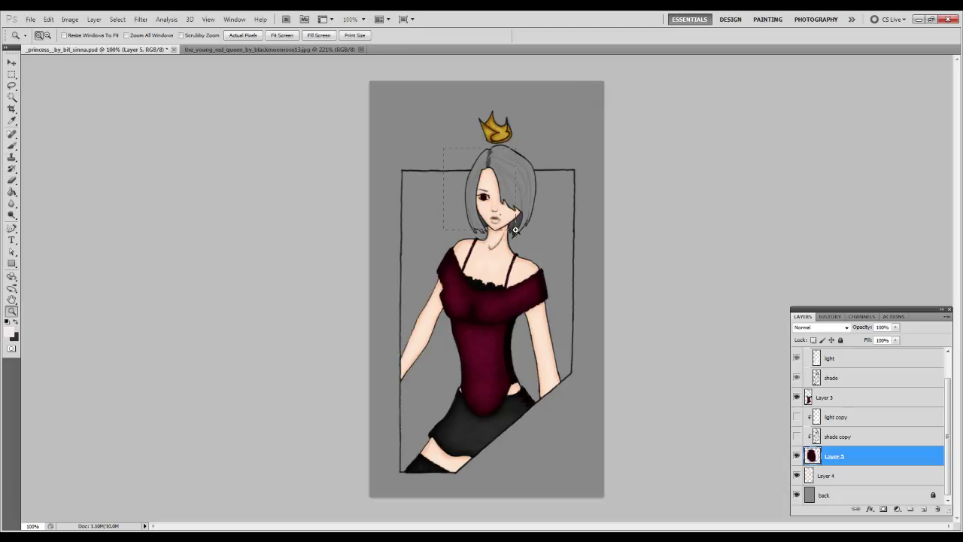
pyautogui.moveTo(515, 230); pyautogui.dragTo(516, 229)
pyautogui.moveTo(627, 442); pyautogui.dragTo(628, 442)
pyautogui.press('b')
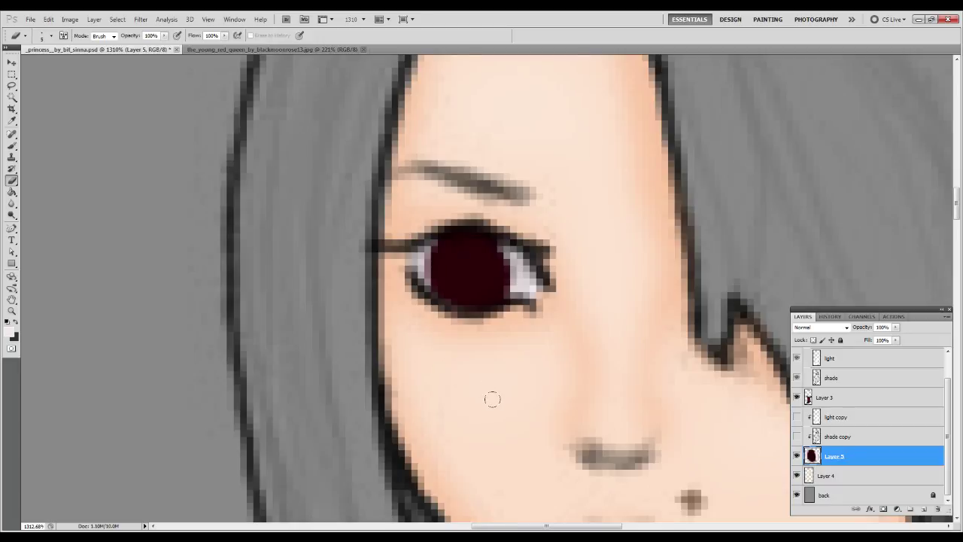
pyautogui.hotkey('ctrl', '0')
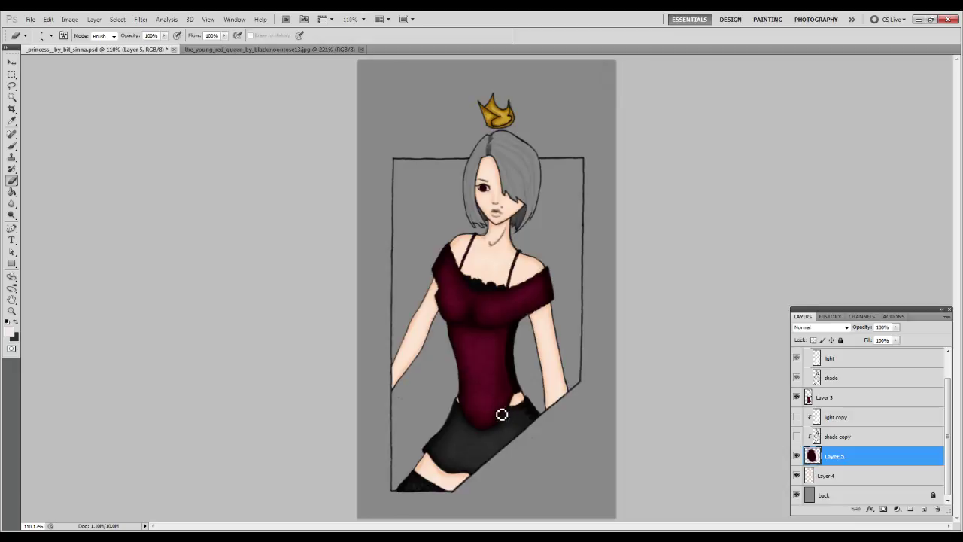
# - Show the light copy and shade copy layers again and blur the iris's left highlight
pyautogui.moveTo(796, 436); pyautogui.dragTo(797, 419)
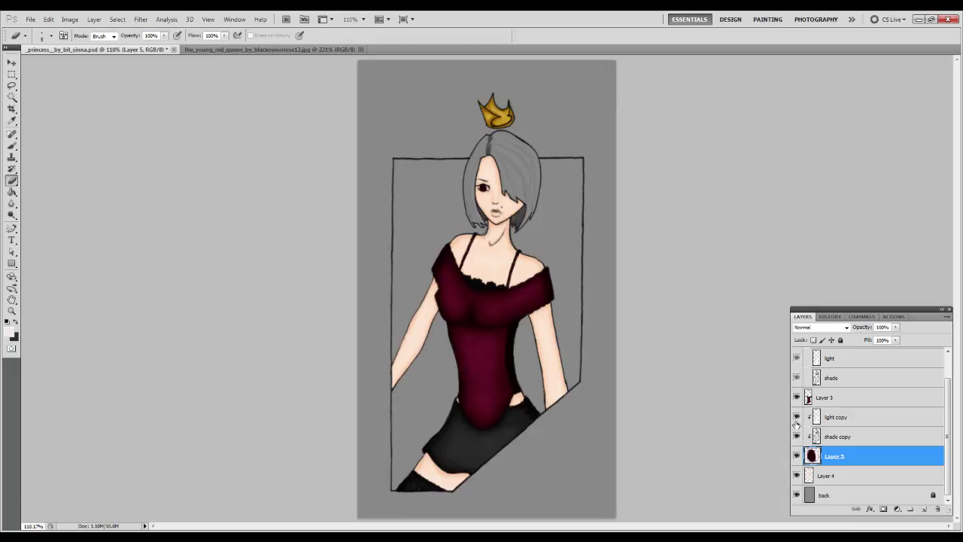
pyautogui.click(832, 439)
pyautogui.press('z')
pyautogui.moveTo(552, 232); pyautogui.dragTo(451, 147)
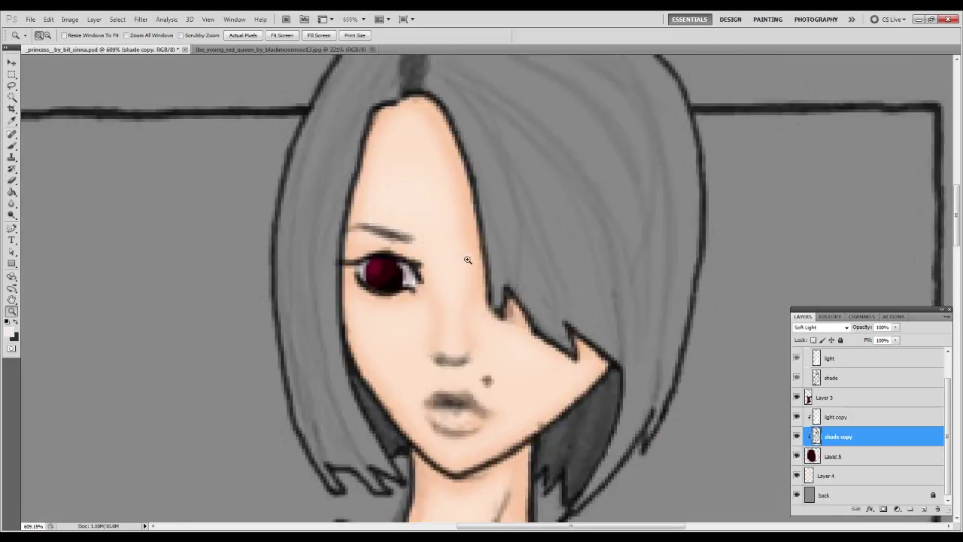
pyautogui.press('r')
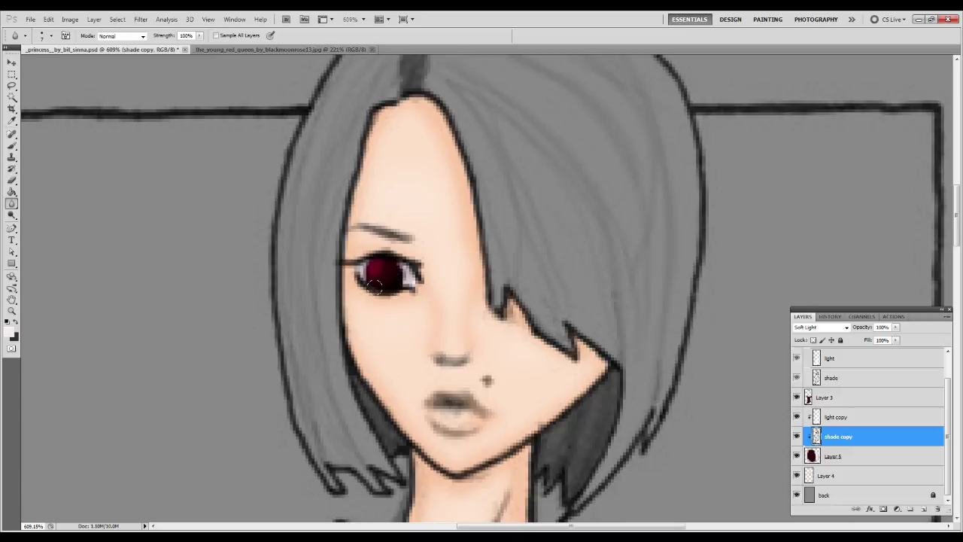
pyautogui.moveTo(369, 264); pyautogui.dragTo(375, 267)
pyautogui.click(846, 418)
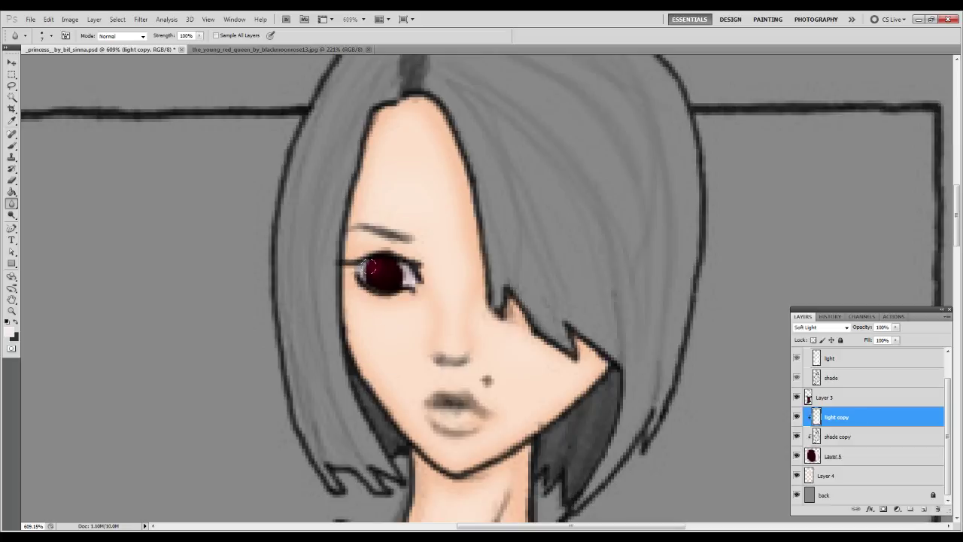
pyautogui.hotkey('ctrl', '0')
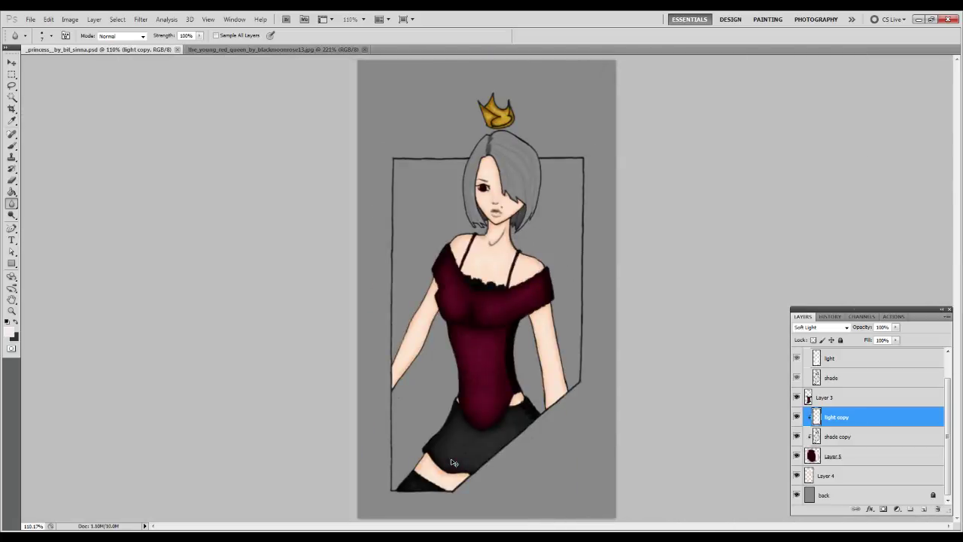
pyautogui.click(833, 460)
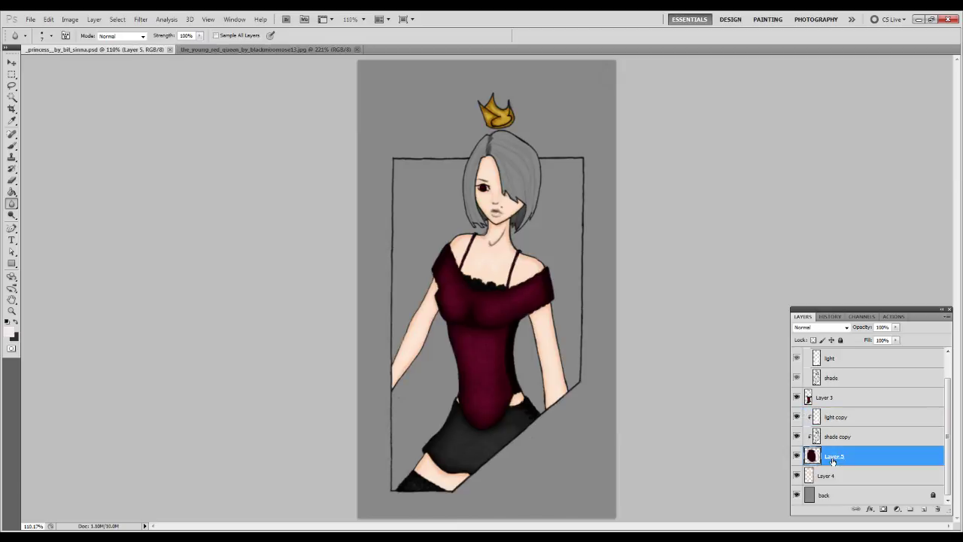
# - Merge the eye layers into Layer 5 and add a new empty layer for the lips
pyautogui.hotkey('ctrl', 'e')
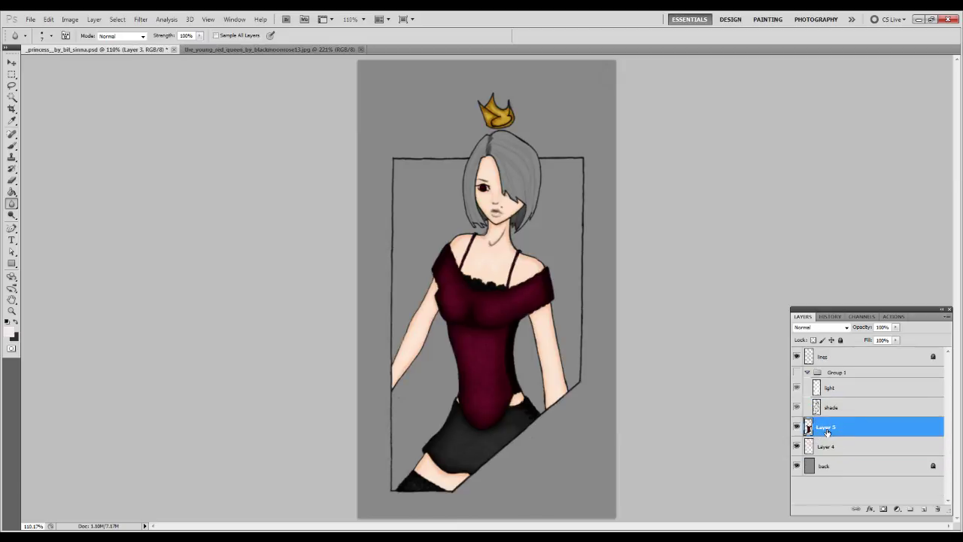
pyautogui.click(829, 446)
pyautogui.click(924, 508)
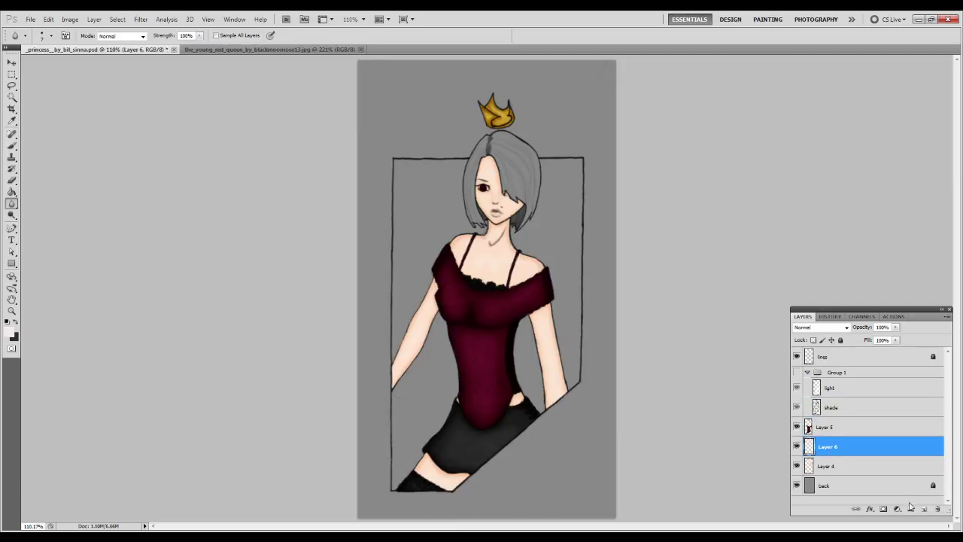
# - Set the foreground colour to deep dark red #7b1029
pyautogui.click(10, 334)
pyautogui.click(170, 336)
pyautogui.moveTo(169, 332); pyautogui.dragTo(174, 320)
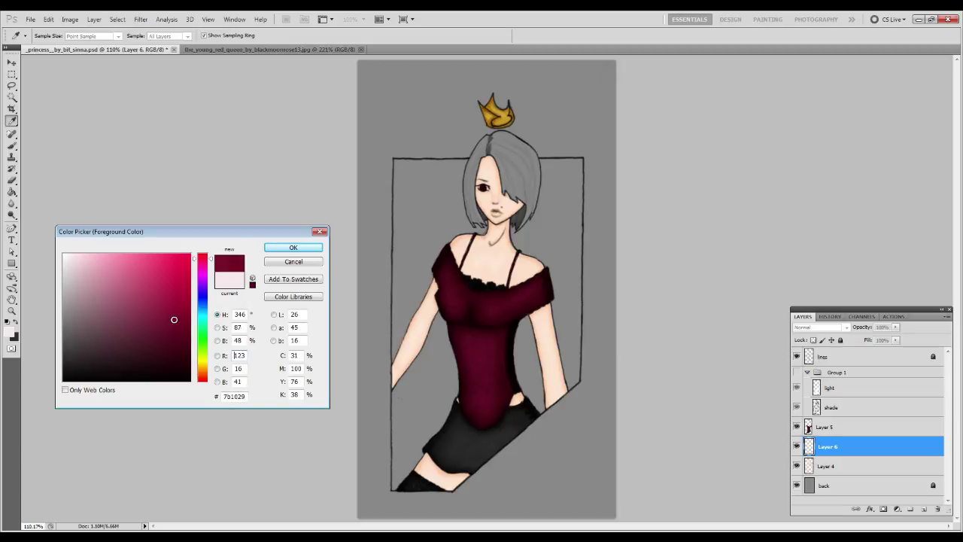
pyautogui.press('Return')
pyautogui.press('r')
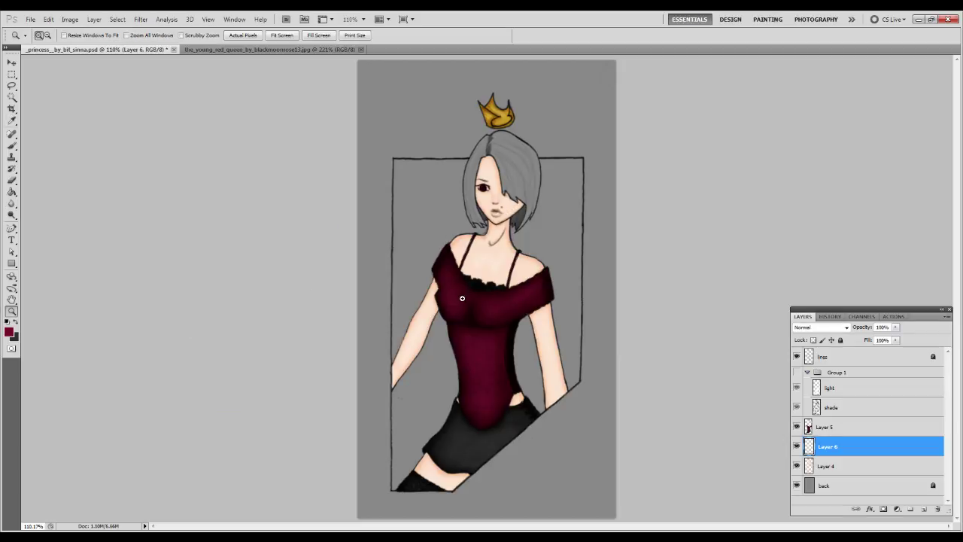
pyautogui.press('b')
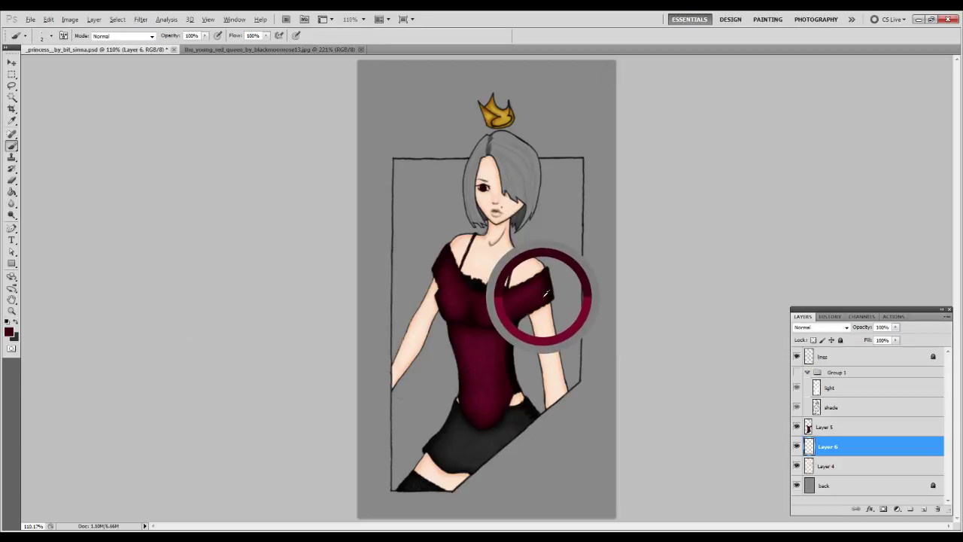
# - Paint the upper lip, mouth corners and teeth solid dark red on Layer 6
pyautogui.press('z')
pyautogui.moveTo(522, 225); pyautogui.dragTo(522, 225)
pyautogui.moveTo(452, 275); pyautogui.dragTo(666, 441)
pyautogui.press('b')
pyautogui.moveTo(367, 224)
pyautogui.mouseDown()
pyautogui.moveTo(359, 313)
pyautogui.moveTo(346, 305)
pyautogui.moveTo(377, 245)
pyautogui.moveTo(357, 242)
pyautogui.moveTo(316, 278)
pyautogui.moveTo(307, 321)
pyautogui.moveTo(344, 368)
pyautogui.moveTo(402, 402)
pyautogui.moveTo(463, 401)
pyautogui.moveTo(523, 379)
pyautogui.moveTo(607, 325)
pyautogui.moveTo(572, 362)
pyautogui.moveTo(487, 410)
pyautogui.moveTo(406, 415)
pyautogui.moveTo(349, 385)
pyautogui.moveTo(312, 332)
pyautogui.moveTo(327, 266)
pyautogui.moveTo(382, 244)
pyautogui.moveTo(424, 278)
pyautogui.moveTo(487, 242)
pyautogui.moveTo(535, 248)
pyautogui.moveTo(603, 334)
pyautogui.moveTo(533, 261)
pyautogui.moveTo(392, 264)
pyautogui.moveTo(351, 330)
pyautogui.moveTo(368, 347)
pyautogui.moveTo(435, 285)
pyautogui.moveTo(439, 357)
pyautogui.moveTo(488, 317)
pyautogui.moveTo(544, 291)
pyautogui.moveTo(538, 346)
pyautogui.moveTo(554, 322)
pyautogui.moveTo(534, 279)
pyautogui.moveTo(503, 271)
pyautogui.mouseUp()
pyautogui.moveTo(387, 264)
pyautogui.mouseDown()
pyautogui.moveTo(346, 348)
pyautogui.moveTo(459, 393)
pyautogui.moveTo(522, 367)
pyautogui.moveTo(419, 378)
pyautogui.moveTo(377, 328)
pyautogui.moveTo(476, 370)
pyautogui.moveTo(389, 366)
pyautogui.moveTo(362, 306)
pyautogui.moveTo(433, 354)
pyautogui.mouseUp()
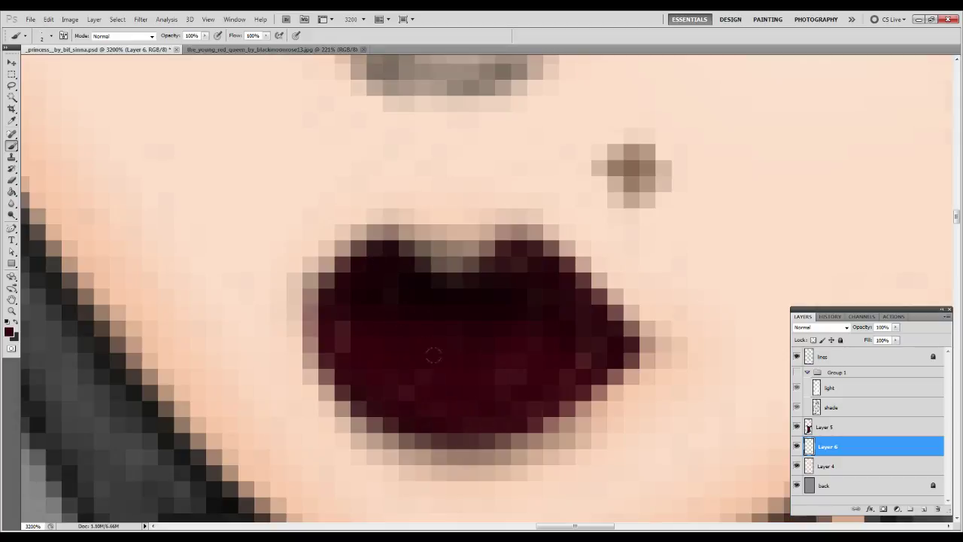
pyautogui.moveTo(337, 315)
pyautogui.mouseDown()
pyautogui.moveTo(318, 278)
pyautogui.moveTo(283, 295)
pyautogui.moveTo(282, 306)
pyautogui.moveTo(346, 371)
pyautogui.mouseUp()
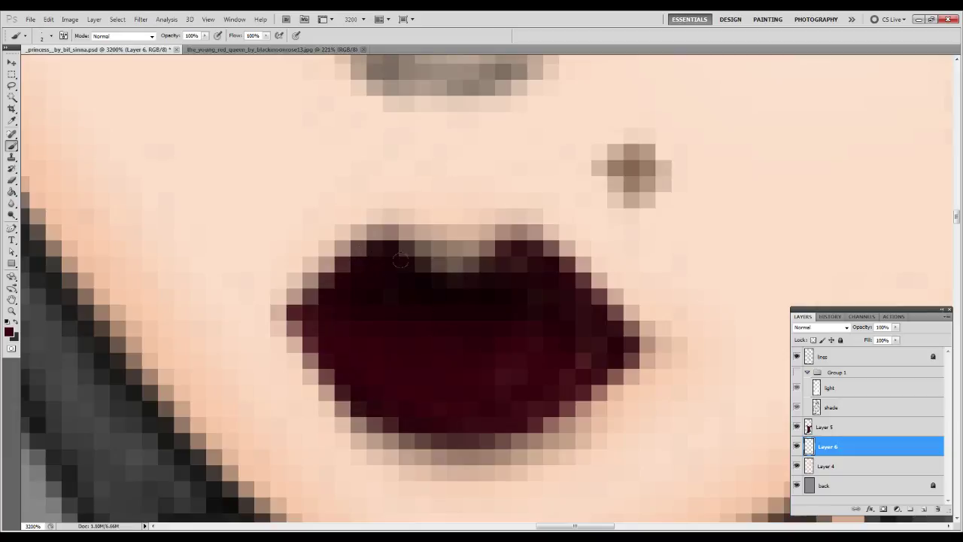
pyautogui.moveTo(406, 267)
pyautogui.mouseDown()
pyautogui.moveTo(378, 242)
pyautogui.moveTo(340, 267)
pyautogui.mouseUp()
pyautogui.moveTo(518, 299)
pyautogui.mouseDown()
pyautogui.moveTo(584, 360)
pyautogui.moveTo(568, 342)
pyautogui.moveTo(419, 382)
pyautogui.mouseUp()
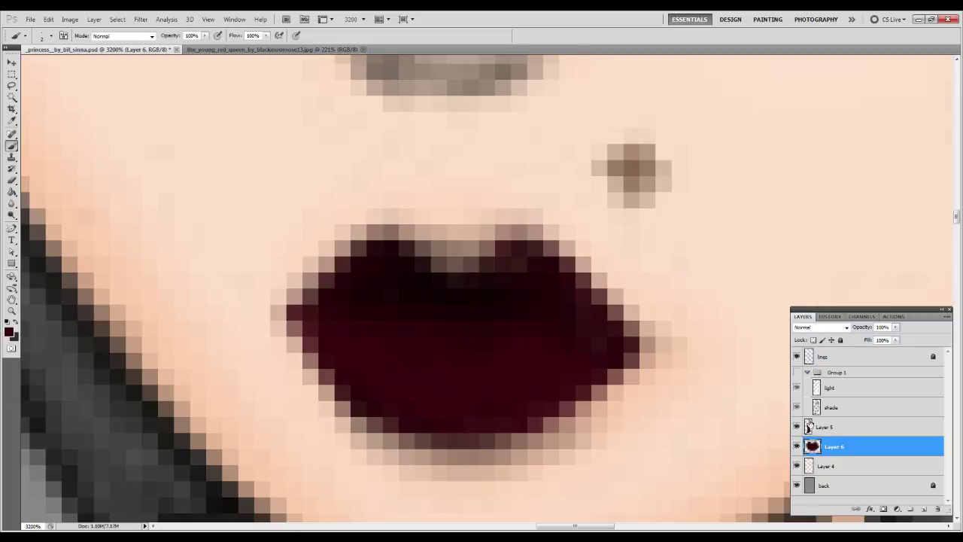
pyautogui.click(829, 407)
pyautogui.keyDown('shift'); pyautogui.click(831, 387); pyautogui.keyUp('shift')
# - Duplicate the light and shade layers and clip the copies onto lips Layer 6
pyautogui.rightClick(844, 389)
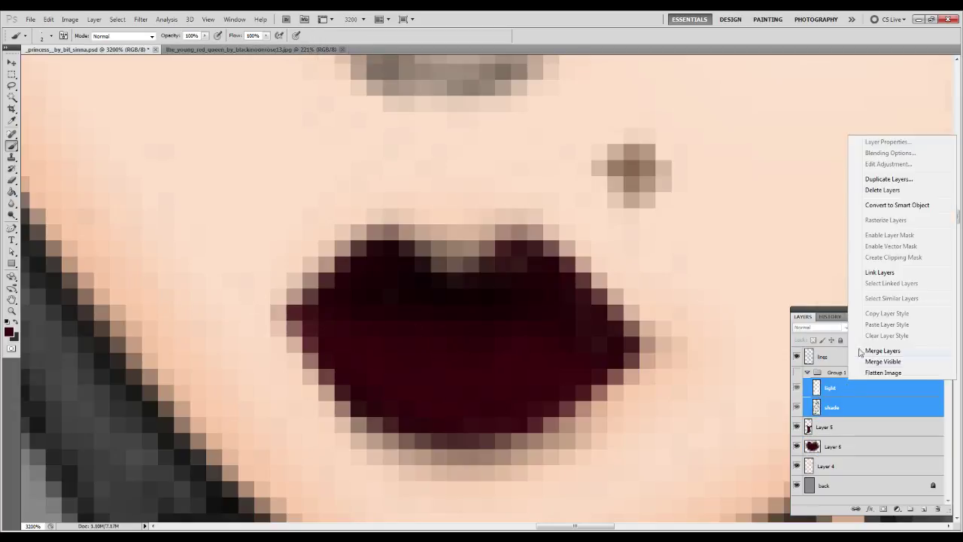
pyautogui.click(891, 181)
pyautogui.press('Return')
pyautogui.moveTo(837, 378); pyautogui.dragTo(854, 445)
pyautogui.hotkey('ctrl', 'alt', 'g')
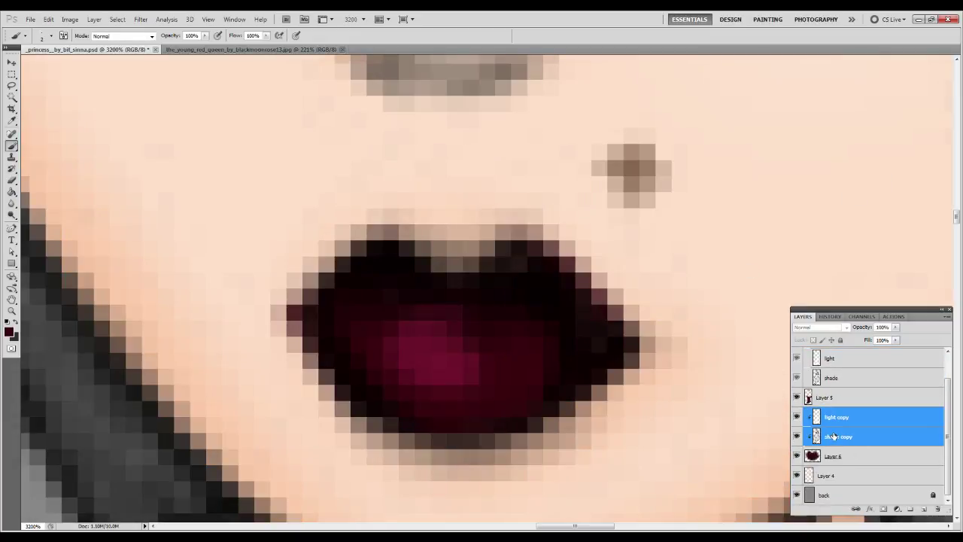
pyautogui.click(833, 436)
pyautogui.press('r')
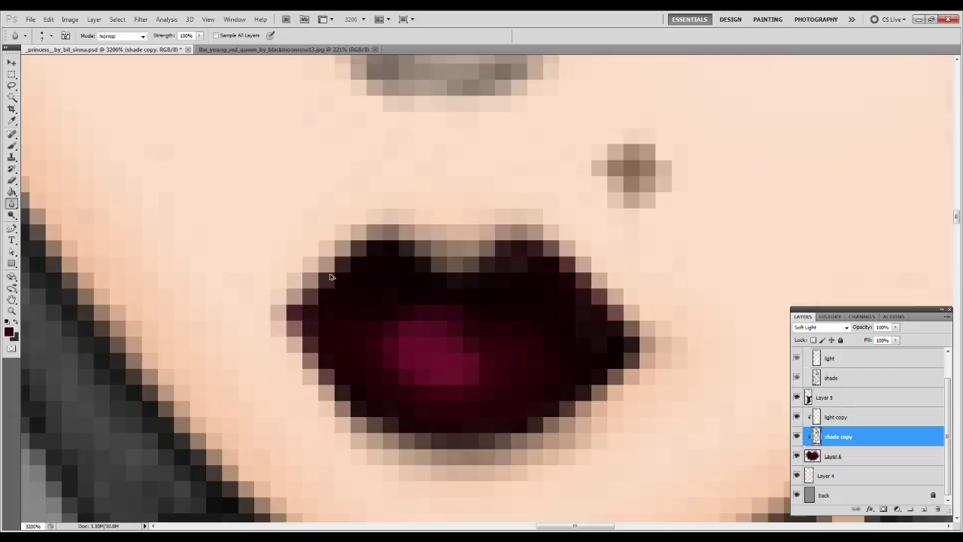
pyautogui.hotkey('ctrl', '1')
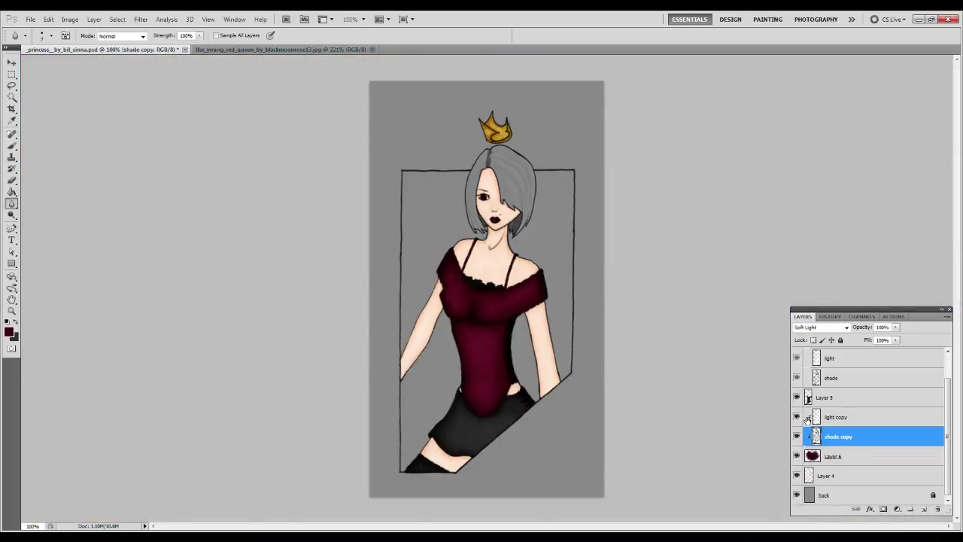
# - Lower the lips Layer 6 opacity to 78%
pyautogui.press('z')
pyautogui.click(546, 258)
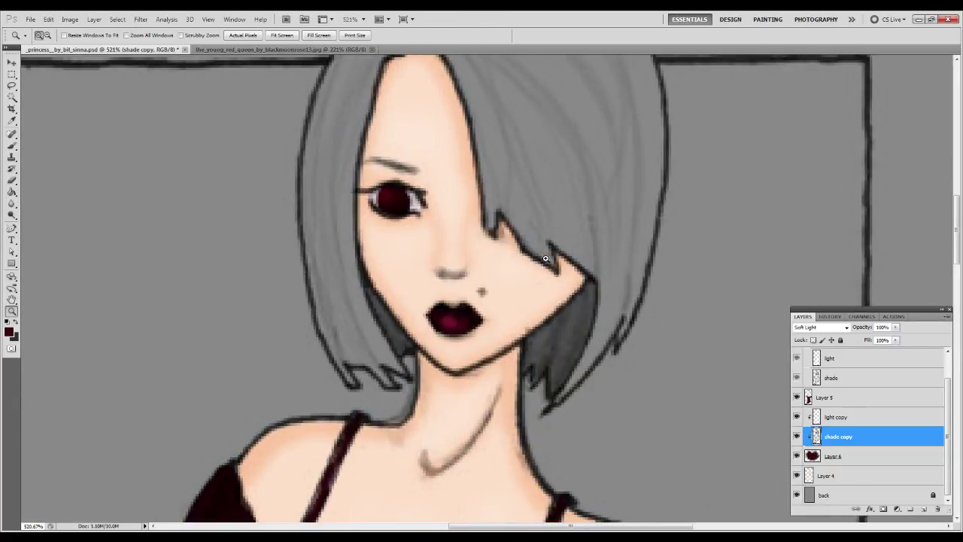
pyautogui.press('r')
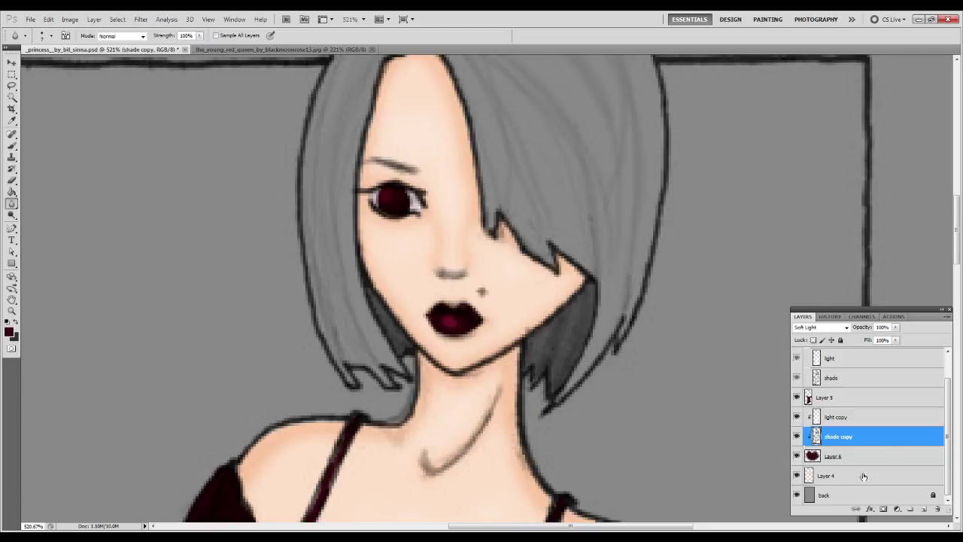
pyautogui.click(889, 417)
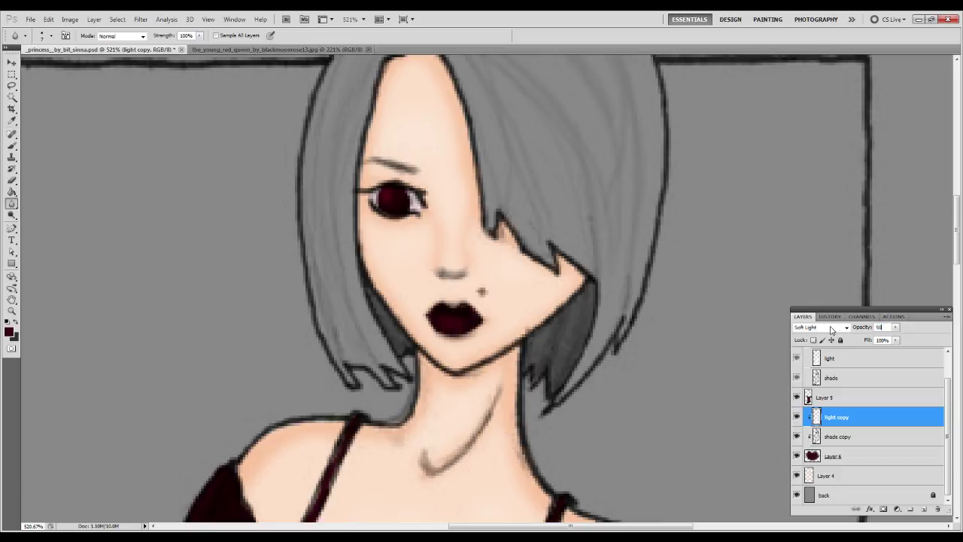
pyautogui.click(859, 455)
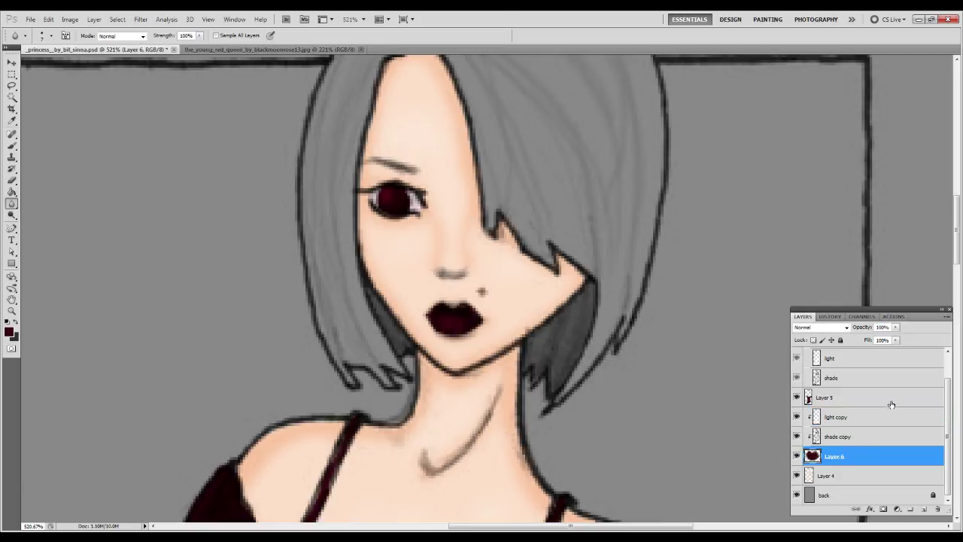
pyautogui.click(895, 328)
pyautogui.moveTo(894, 340); pyautogui.dragTo(885, 341)
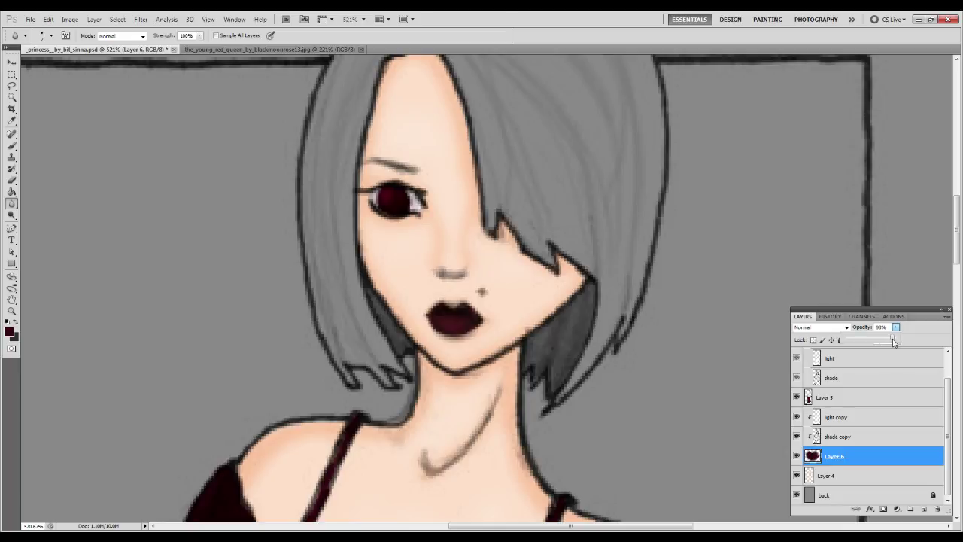
pyautogui.click(857, 456)
# - Merge the lips and eye layers into Layer 4, then add a new layer above the back layer
pyautogui.hotkey('ctrl', 'e')
pyautogui.hotkey('ctrl', 'e')
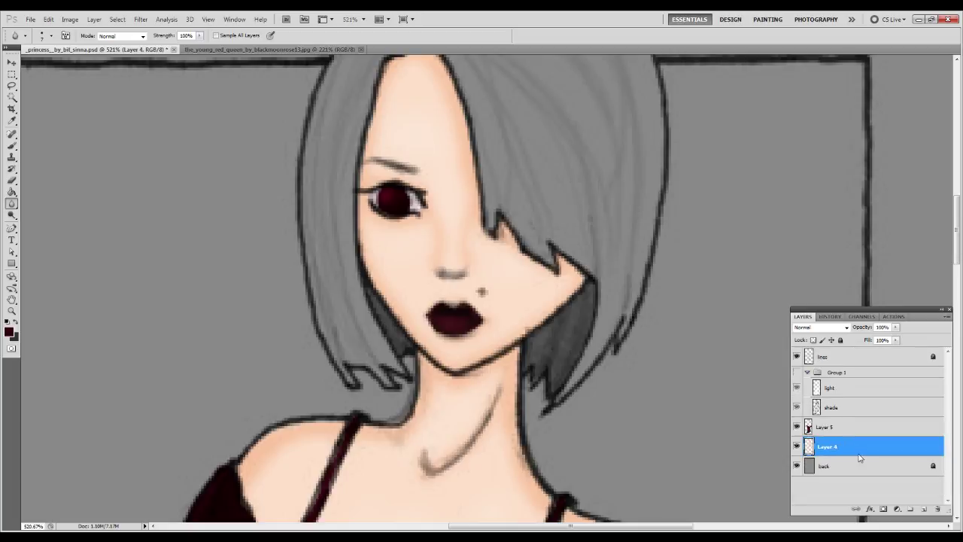
pyautogui.click(834, 426)
pyautogui.hotkey('ctrl', 'e')
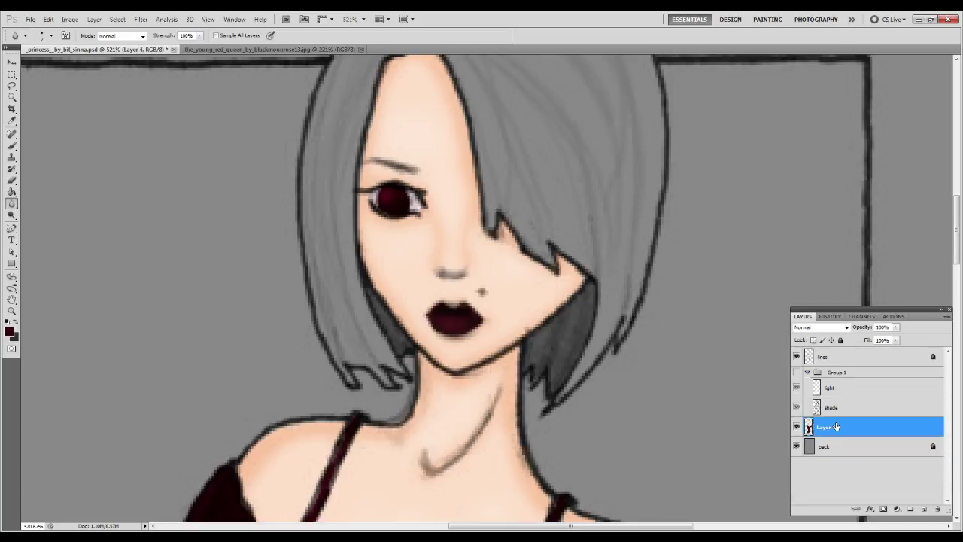
pyautogui.hotkey('ctrl', '0')
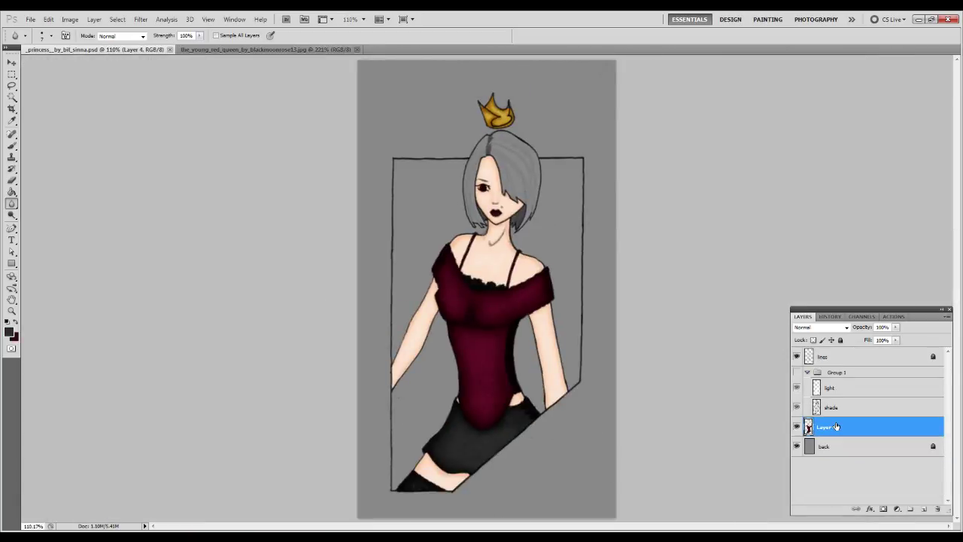
pyautogui.click(858, 447)
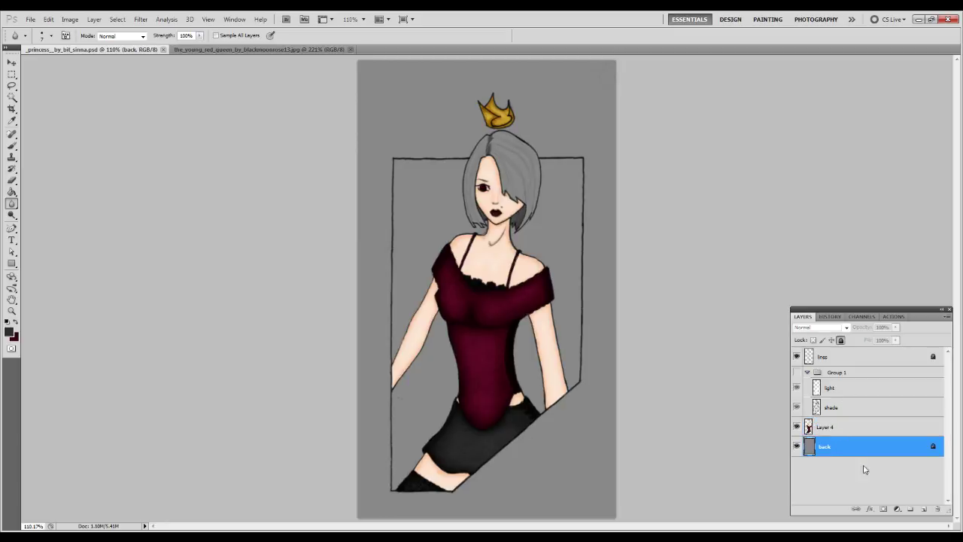
pyautogui.click(924, 511)
# - Zoom onto the head and darken the hair tip by the chin
pyautogui.press('z')
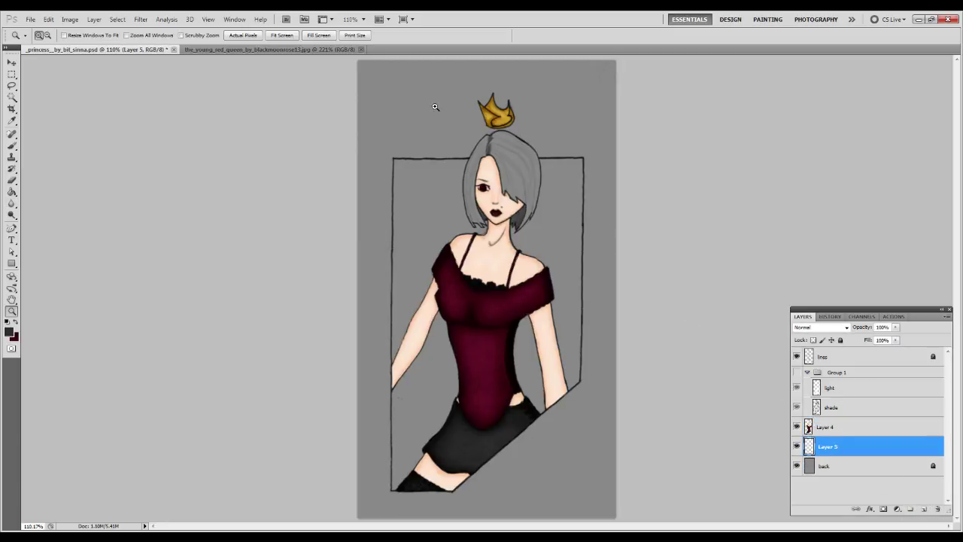
pyautogui.moveTo(583, 249); pyautogui.dragTo(394, 105)
pyautogui.press('b')
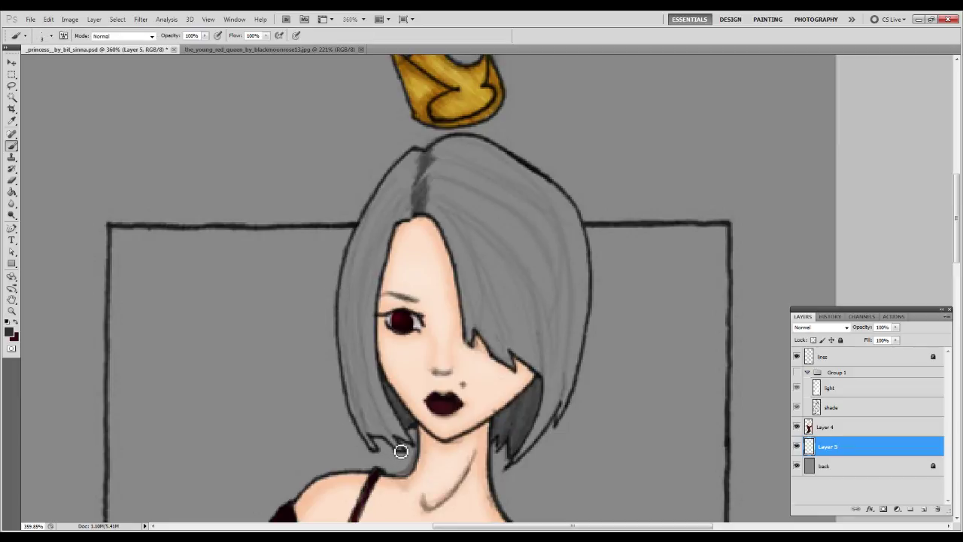
pyautogui.moveTo(386, 429)
pyautogui.mouseDown()
pyautogui.moveTo(403, 454)
pyautogui.moveTo(379, 421)
pyautogui.moveTo(413, 448)
pyautogui.moveTo(382, 385)
pyautogui.moveTo(419, 426)
pyautogui.moveTo(410, 431)
pyautogui.moveTo(406, 414)
pyautogui.moveTo(415, 426)
pyautogui.moveTo(366, 443)
pyautogui.moveTo(377, 455)
pyautogui.moveTo(364, 417)
pyautogui.moveTo(376, 440)
pyautogui.moveTo(403, 437)
pyautogui.moveTo(364, 431)
pyautogui.moveTo(354, 356)
pyautogui.moveTo(372, 427)
pyautogui.moveTo(370, 366)
pyautogui.moveTo(382, 399)
pyautogui.moveTo(366, 379)
pyautogui.moveTo(390, 424)
pyautogui.moveTo(403, 408)
pyautogui.moveTo(364, 331)
pyautogui.moveTo(361, 293)
pyautogui.moveTo(358, 372)
pyautogui.moveTo(380, 416)
pyautogui.moveTo(360, 417)
pyautogui.moveTo(353, 287)
pyautogui.moveTo(408, 197)
pyautogui.moveTo(367, 329)
pyautogui.moveTo(412, 155)
pyautogui.moveTo(356, 241)
pyautogui.moveTo(343, 296)
pyautogui.moveTo(352, 359)
pyautogui.mouseUp()
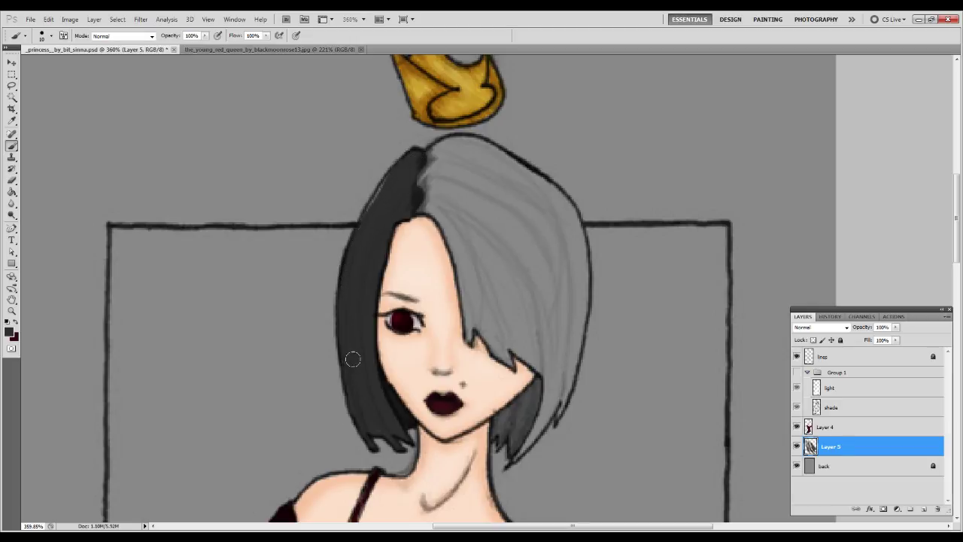
pyautogui.press('e')
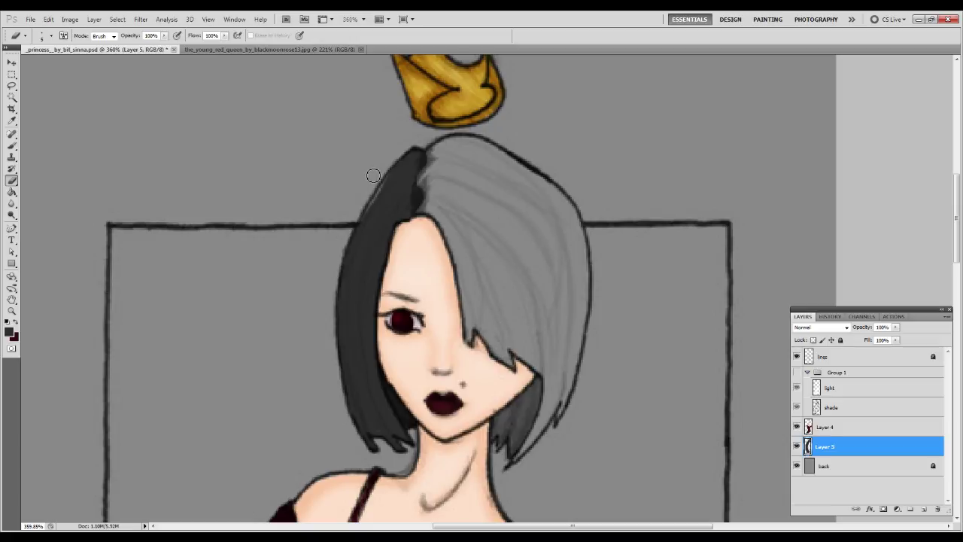
pyautogui.press('b')
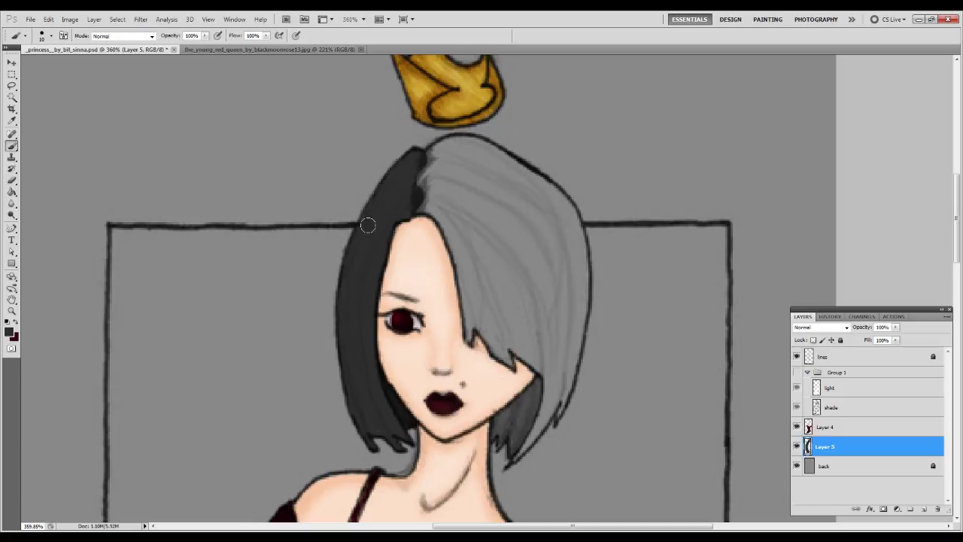
# - Paint the hair dark charcoal from crown to fringe, covering the right-side streaks and tidying the tips
pyautogui.moveTo(414, 184)
pyautogui.mouseDown()
pyautogui.moveTo(454, 208)
pyautogui.moveTo(482, 329)
pyautogui.moveTo(457, 298)
pyautogui.moveTo(452, 252)
pyautogui.moveTo(502, 331)
pyautogui.moveTo(504, 362)
pyautogui.moveTo(502, 338)
pyautogui.moveTo(516, 336)
pyautogui.moveTo(544, 364)
pyautogui.moveTo(555, 224)
pyautogui.moveTo(538, 189)
pyautogui.moveTo(473, 150)
pyautogui.moveTo(445, 145)
pyautogui.moveTo(426, 160)
pyautogui.moveTo(425, 171)
pyautogui.moveTo(456, 193)
pyautogui.moveTo(467, 166)
pyautogui.moveTo(493, 196)
pyautogui.moveTo(511, 190)
pyautogui.moveTo(465, 169)
pyautogui.moveTo(486, 160)
pyautogui.moveTo(547, 216)
pyautogui.moveTo(482, 149)
pyautogui.moveTo(458, 143)
pyautogui.moveTo(540, 185)
pyautogui.moveTo(532, 178)
pyautogui.moveTo(562, 212)
pyautogui.moveTo(571, 322)
pyautogui.moveTo(546, 398)
pyautogui.moveTo(519, 442)
pyautogui.mouseUp()
pyautogui.moveTo(552, 298)
pyautogui.mouseDown()
pyautogui.moveTo(547, 378)
pyautogui.moveTo(561, 243)
pyautogui.moveTo(553, 205)
pyautogui.moveTo(571, 268)
pyautogui.moveTo(561, 209)
pyautogui.moveTo(566, 217)
pyautogui.moveTo(574, 279)
pyautogui.moveTo(574, 246)
pyautogui.moveTo(549, 410)
pyautogui.moveTo(570, 330)
pyautogui.moveTo(554, 393)
pyautogui.moveTo(562, 369)
pyautogui.moveTo(575, 290)
pyautogui.moveTo(542, 411)
pyautogui.moveTo(509, 451)
pyautogui.moveTo(539, 409)
pyautogui.moveTo(526, 399)
pyautogui.moveTo(502, 435)
pyautogui.moveTo(502, 392)
pyautogui.moveTo(502, 426)
pyautogui.moveTo(480, 455)
pyautogui.moveTo(505, 461)
pyautogui.mouseUp()
pyautogui.press('e')
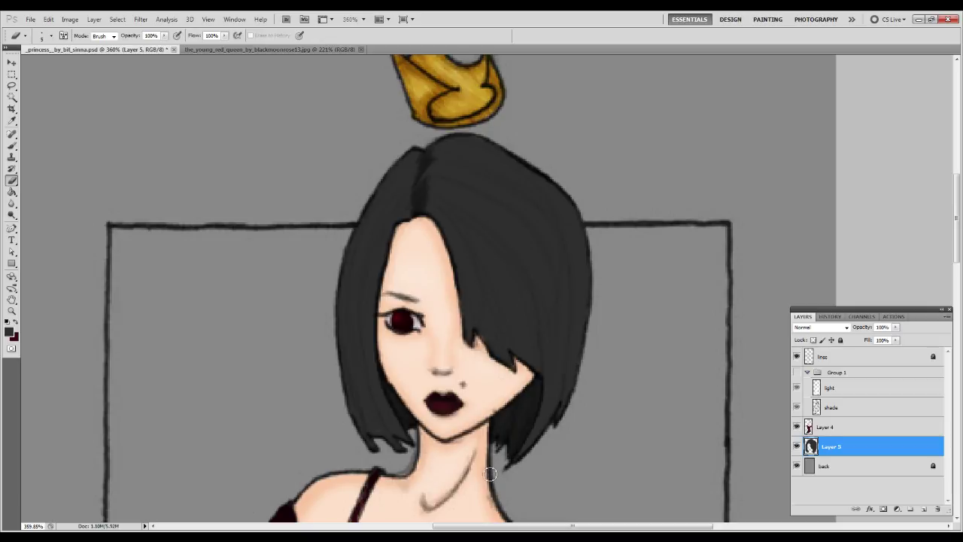
pyautogui.press('b')
pyautogui.press('e')
pyautogui.moveTo(500, 449); pyautogui.dragTo(501, 471)
pyautogui.press('b')
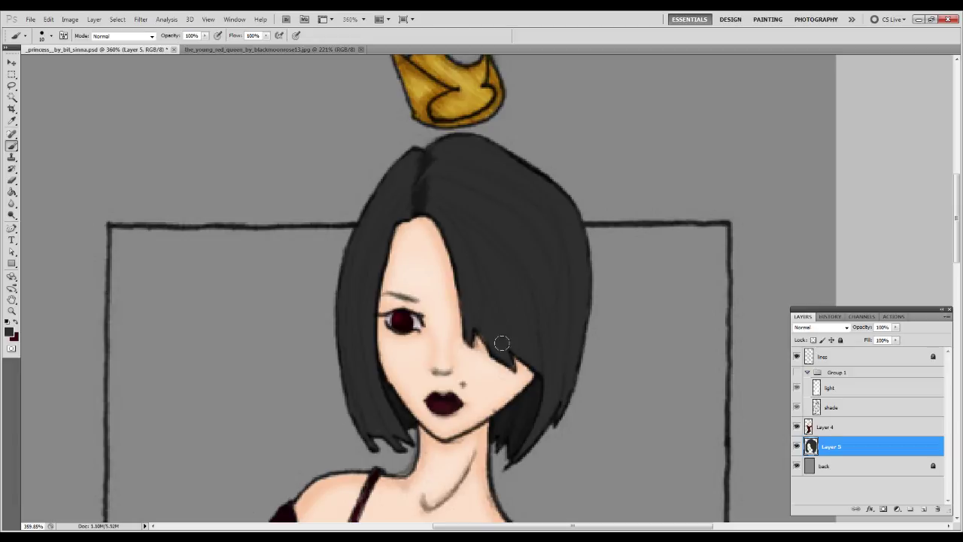
pyautogui.click(848, 426)
pyautogui.press('e')
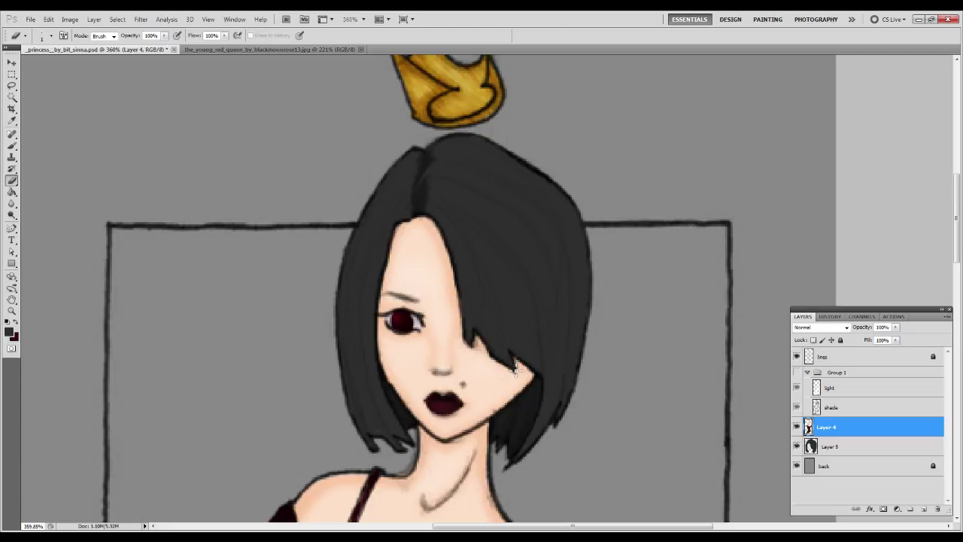
pyautogui.hotkey('ctrl', '0')
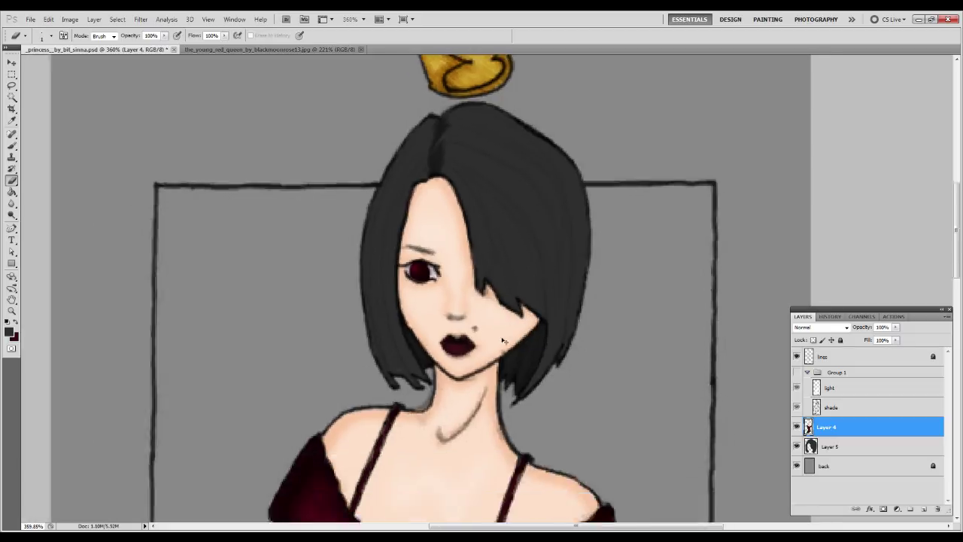
# - Duplicate the light and shade layers and clip the copies above the hair on Layer 5
pyautogui.click(881, 400)
pyautogui.keyDown('shift'); pyautogui.click(862, 394); pyautogui.keyUp('shift')
pyautogui.rightClick(856, 399)
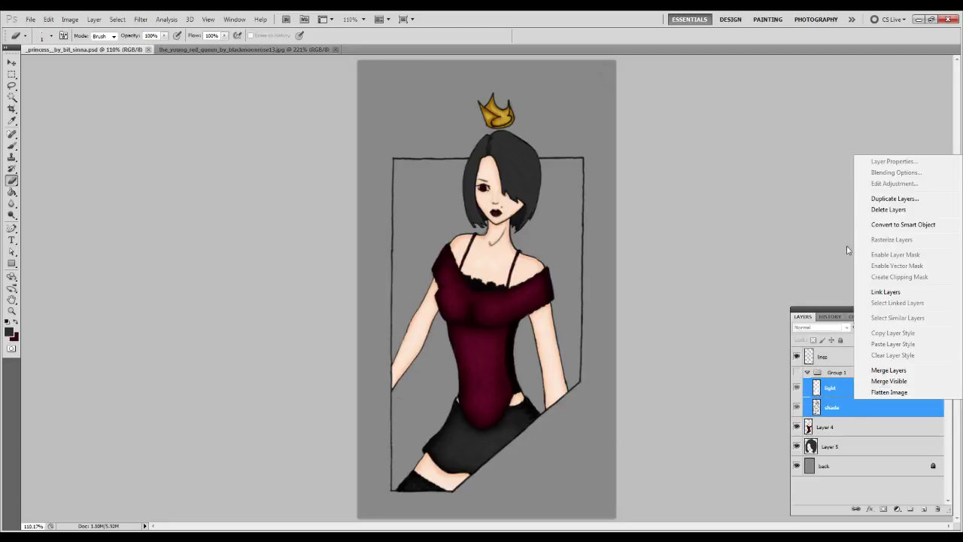
pyautogui.click(908, 199)
pyautogui.press('Return')
pyautogui.scroll(-1, 865, 407)
pyautogui.moveTo(836, 399); pyautogui.dragTo(841, 472)
pyautogui.hotkey('ctrl', 'alt', 'g')
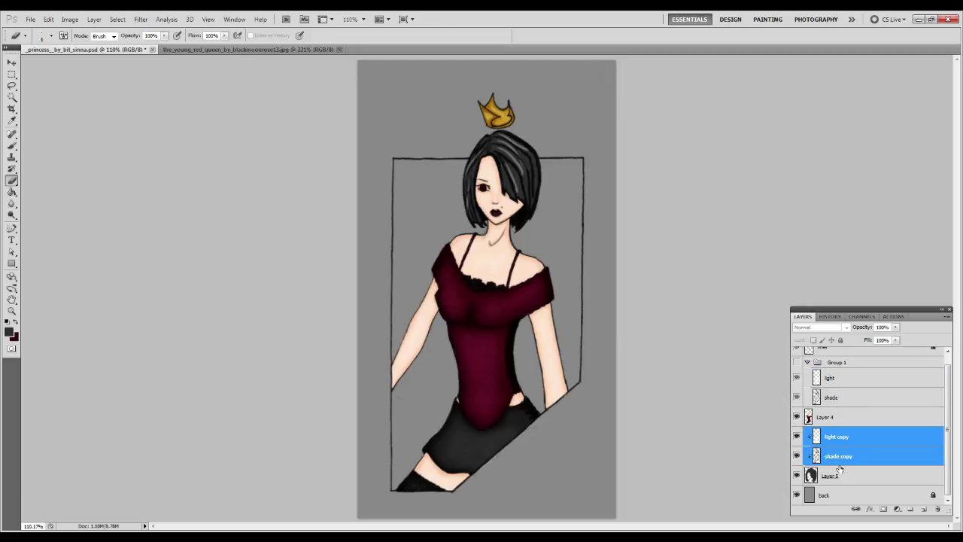
# - Lower the light copy and shade copy opacities (values 2 and 75)
pyautogui.click(839, 458)
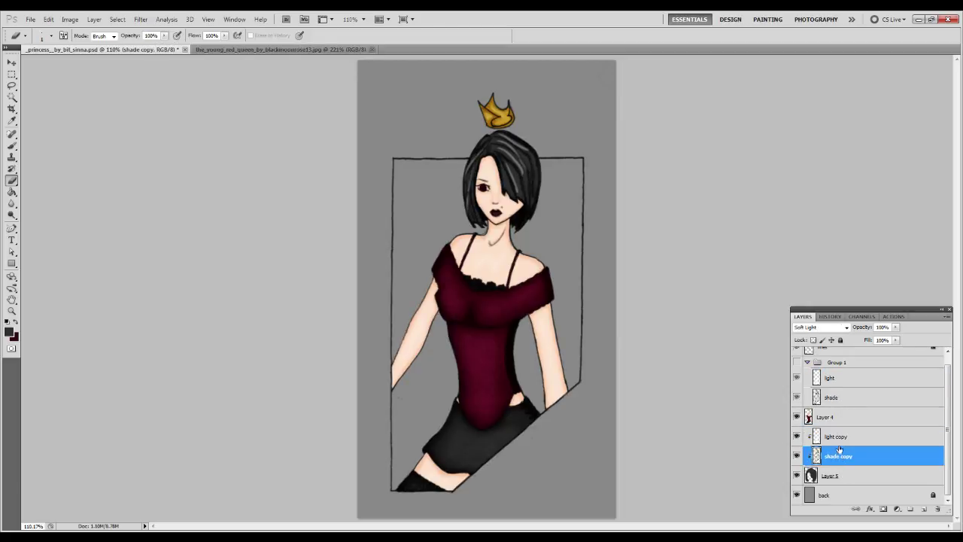
pyautogui.click(841, 438)
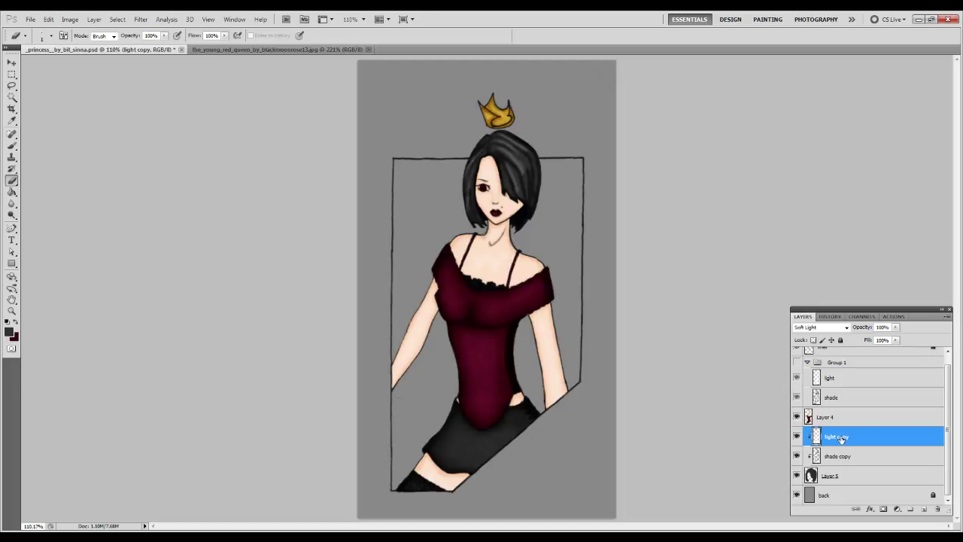
pyautogui.click(837, 458)
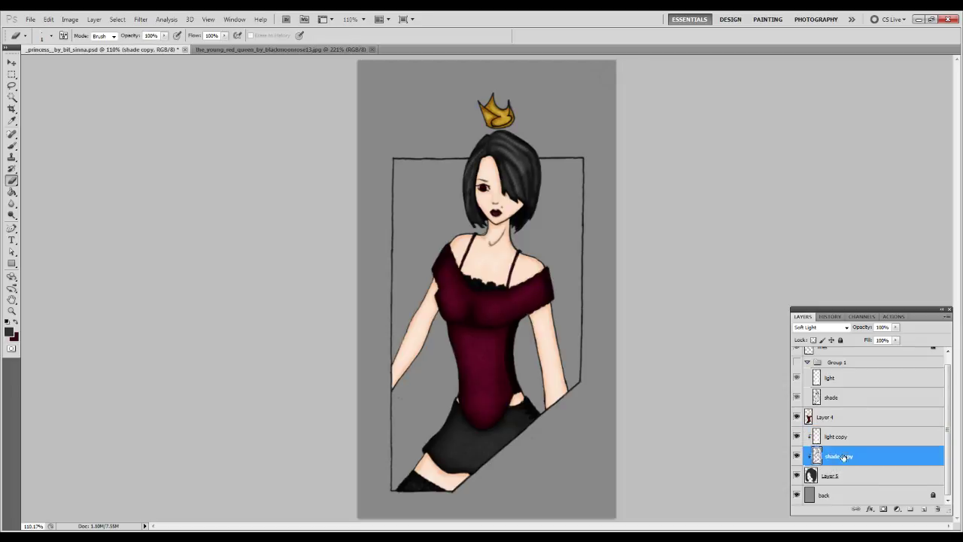
pyautogui.click(842, 438)
pyautogui.write('2')
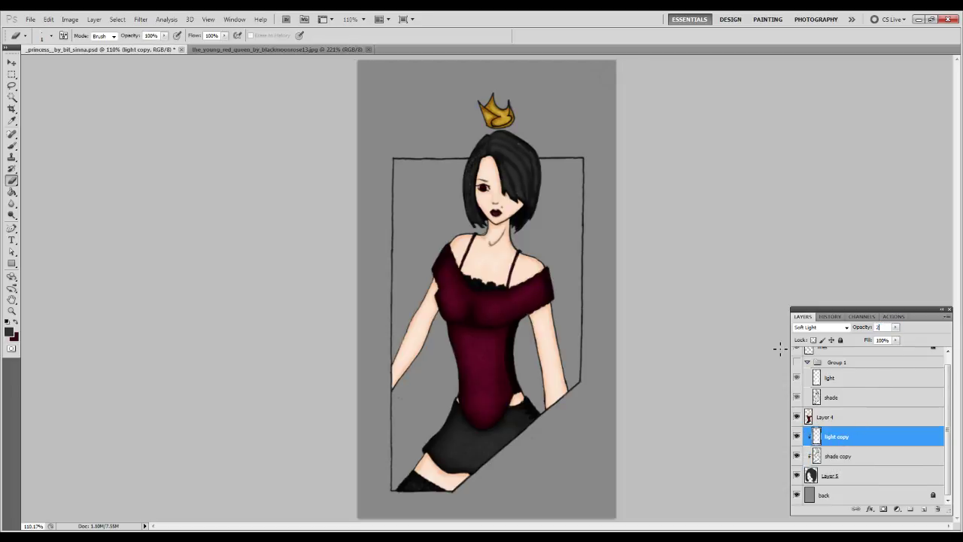
pyautogui.click(860, 457)
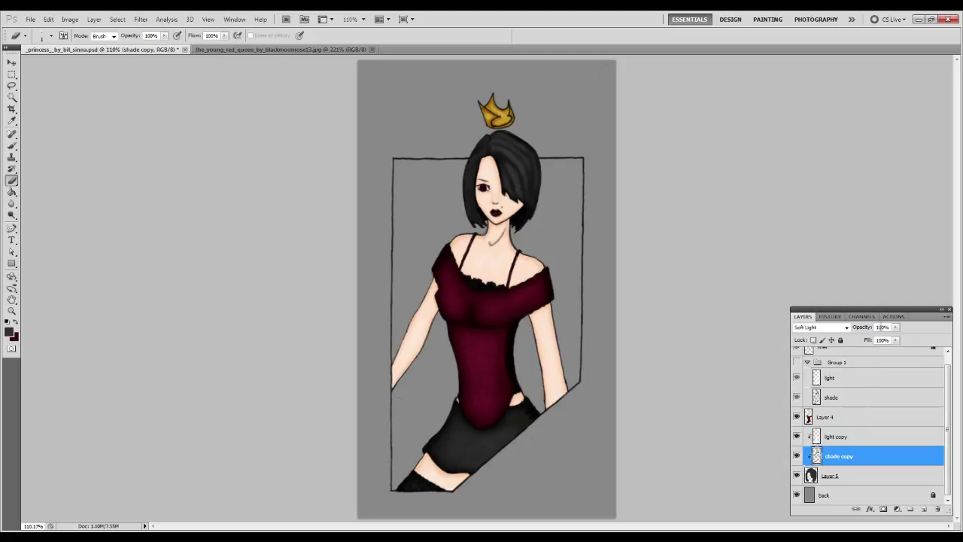
pyautogui.write('75')
# - Test a dark red fill on a new Layer 6 in Overlay mode at 50% opacity
pyautogui.click(924, 509)
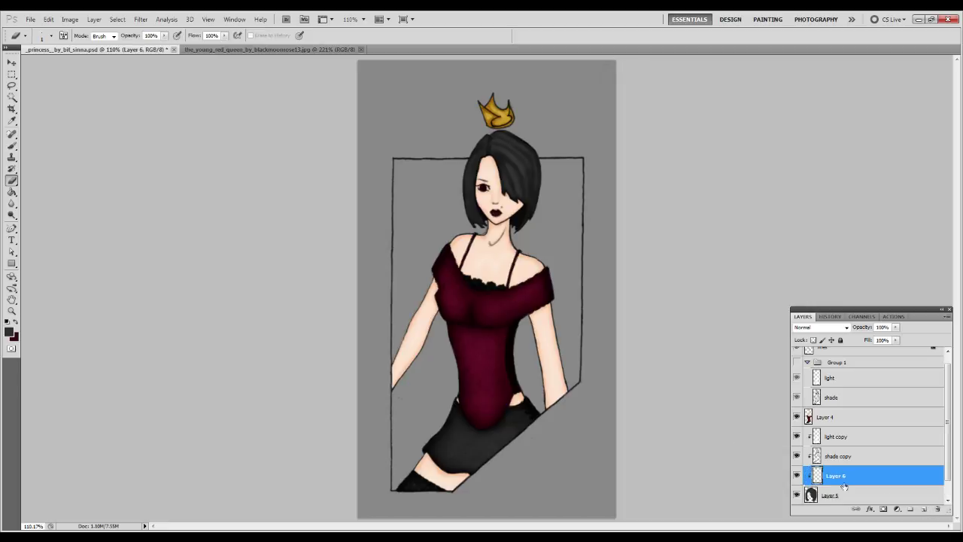
pyautogui.press('g')
pyautogui.click(475, 174)
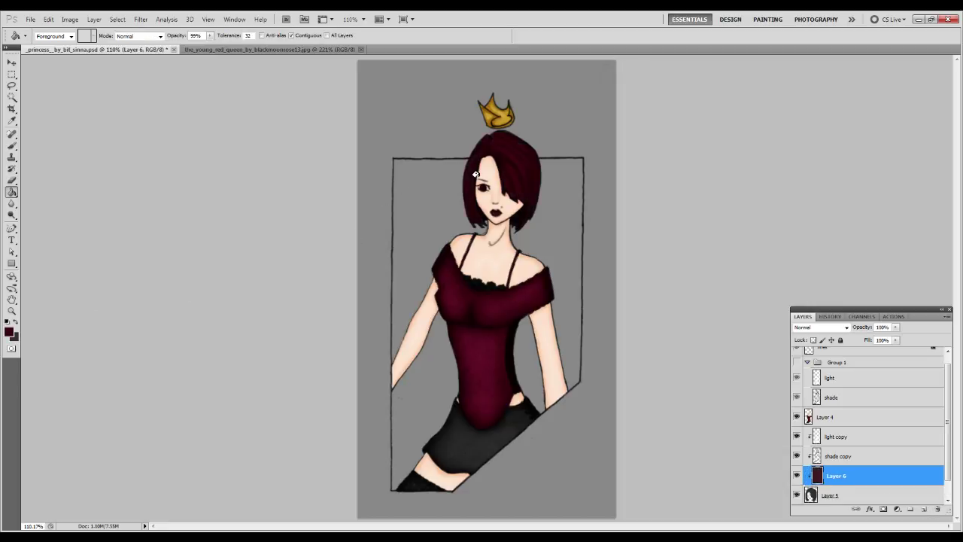
pyautogui.click(844, 329)
pyautogui.click(818, 188)
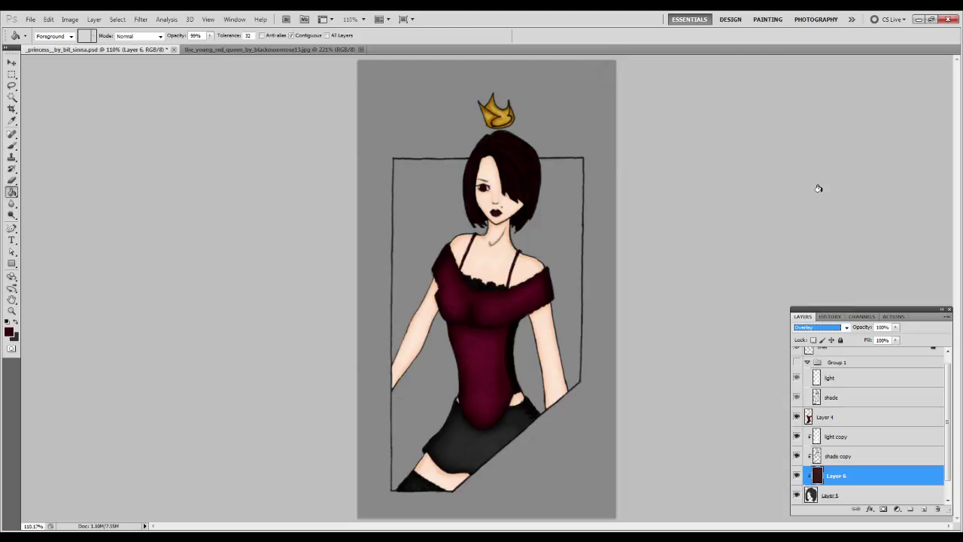
pyautogui.press('z')
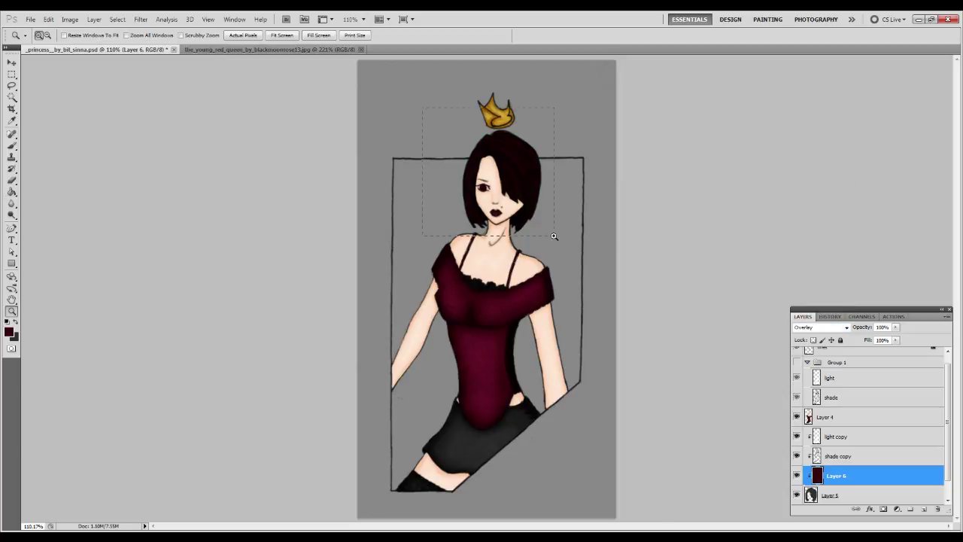
pyautogui.moveTo(422, 108); pyautogui.dragTo(554, 235)
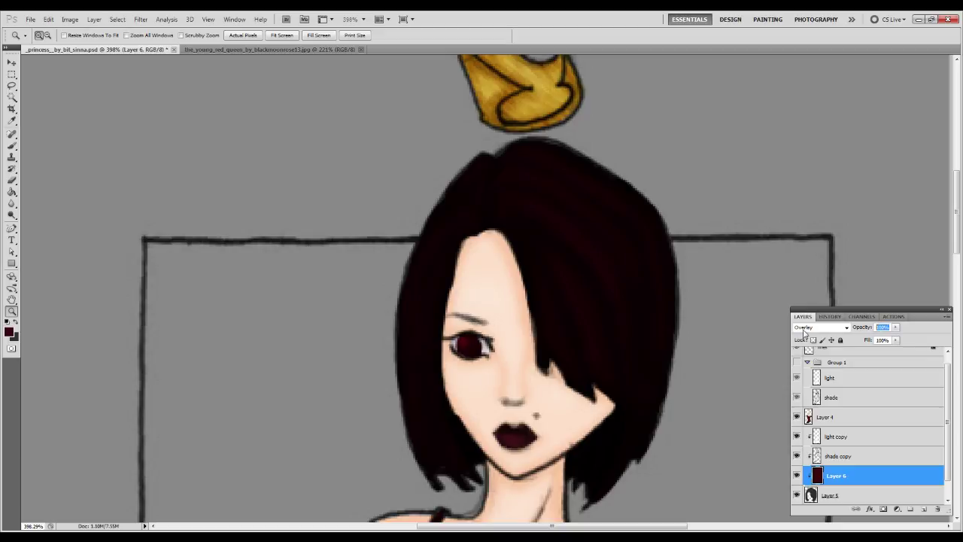
pyautogui.write('50')
pyautogui.press('Return')
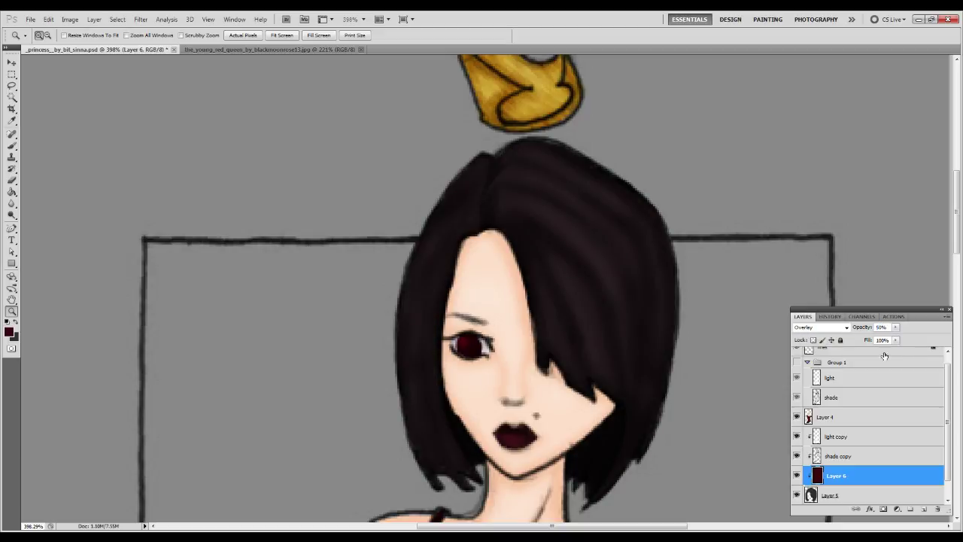
# - Delete the red tint Layer 6 and merge the clipped shading copies into Layer 5
pyautogui.write('25')
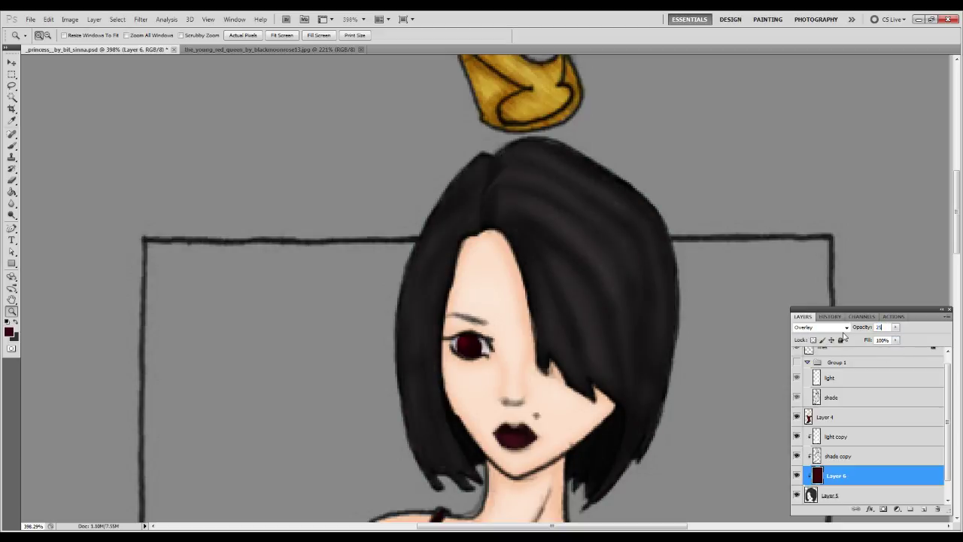
pyautogui.click(939, 509)
pyautogui.press('Return')
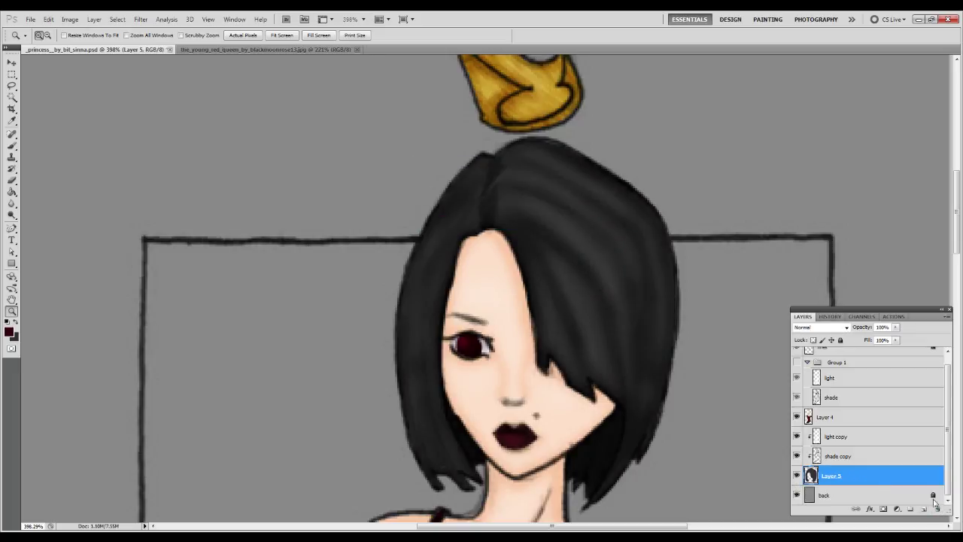
pyautogui.hotkey('ctrl', 'e')
pyautogui.click(845, 429)
# - Merge Layer 4 and its clipped hair shading into Layer 5, then save
pyautogui.hotkey('ctrl', 'e')
pyautogui.hotkey('ctrl', '0')
pyautogui.hotkey('ctrl', 's')
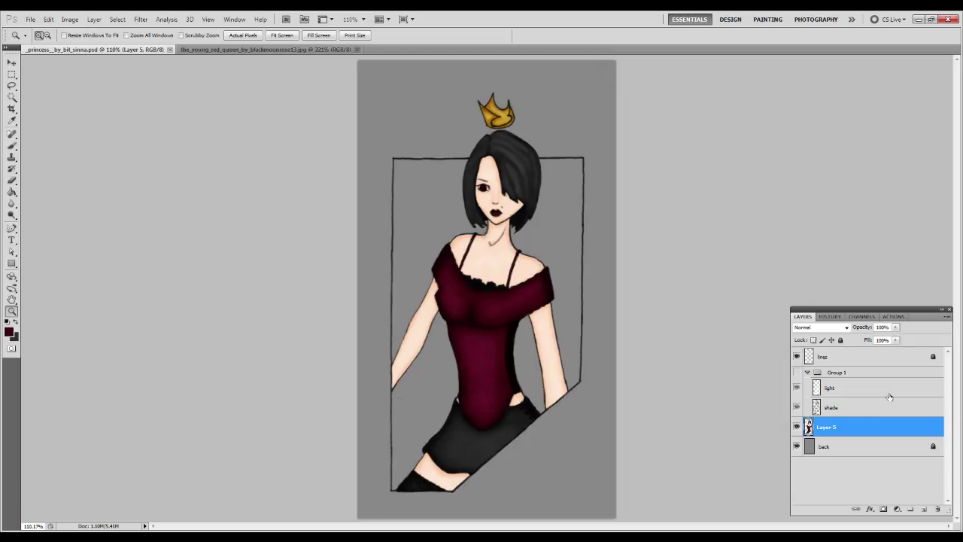
# - Add an empty Layer 6 below Layer 5 and show the young red queen reference fitted on screen
pyautogui.hotkey('ctrl', 'shift', 'alt', 'n')
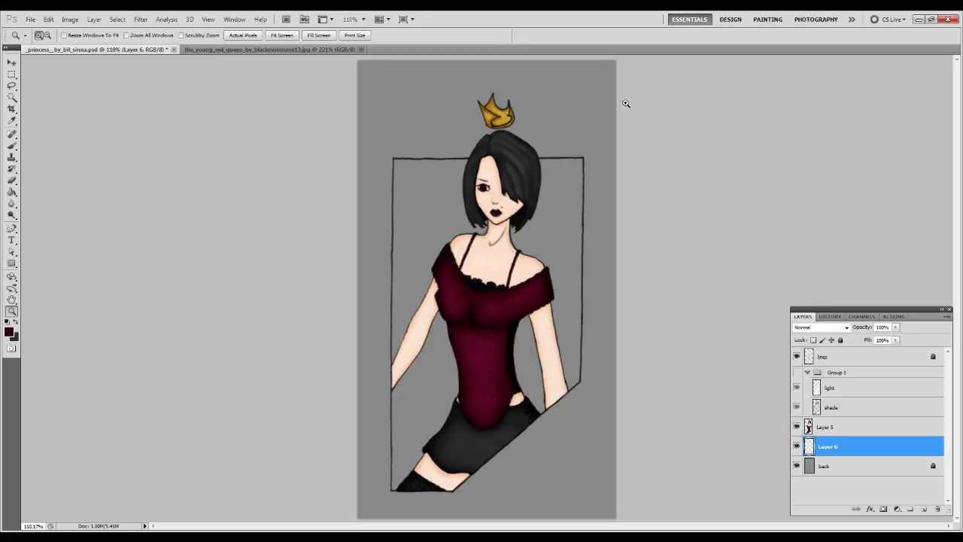
pyautogui.click(259, 49)
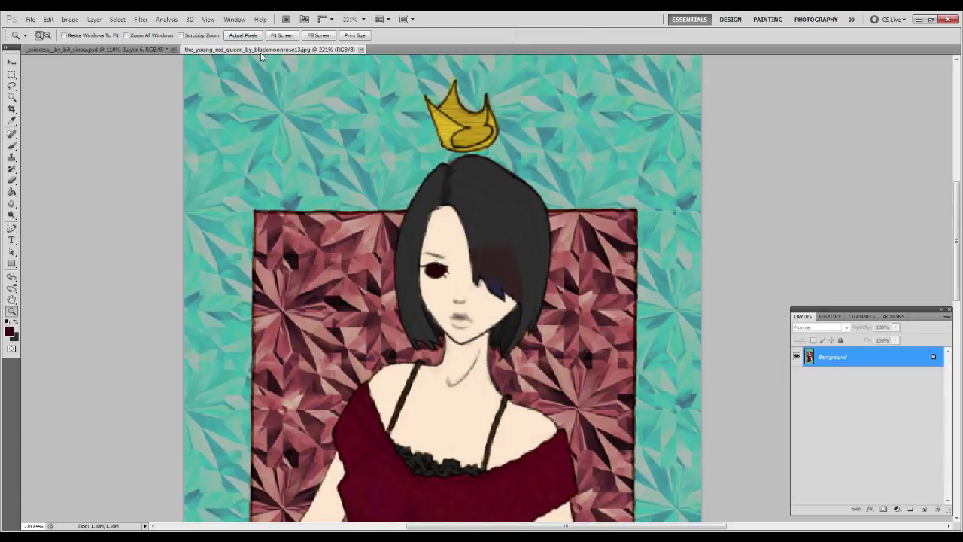
pyautogui.hotkey('ctrl', '0')
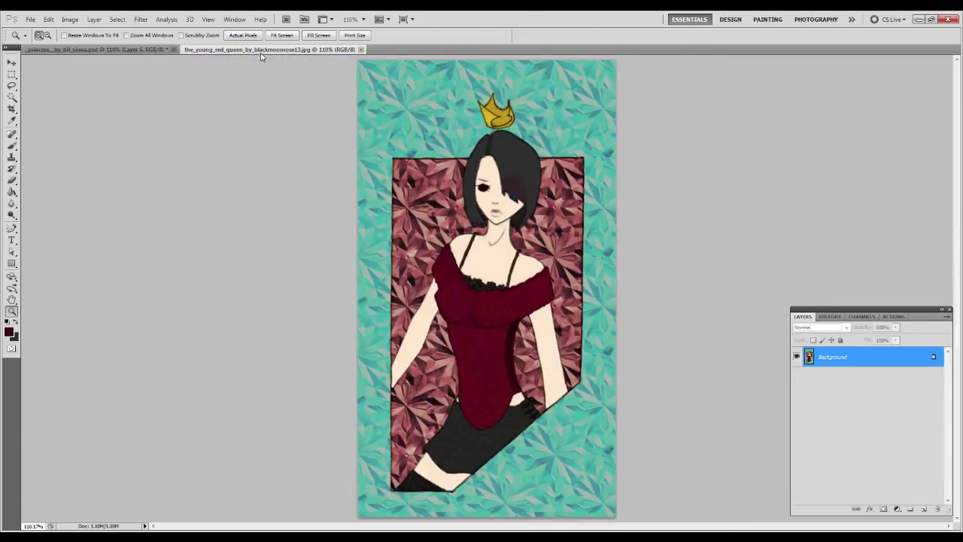
# - Back in the princess illustration, bucket-fill Layer 6's background with blue #42578c
pyautogui.click(57, 50)
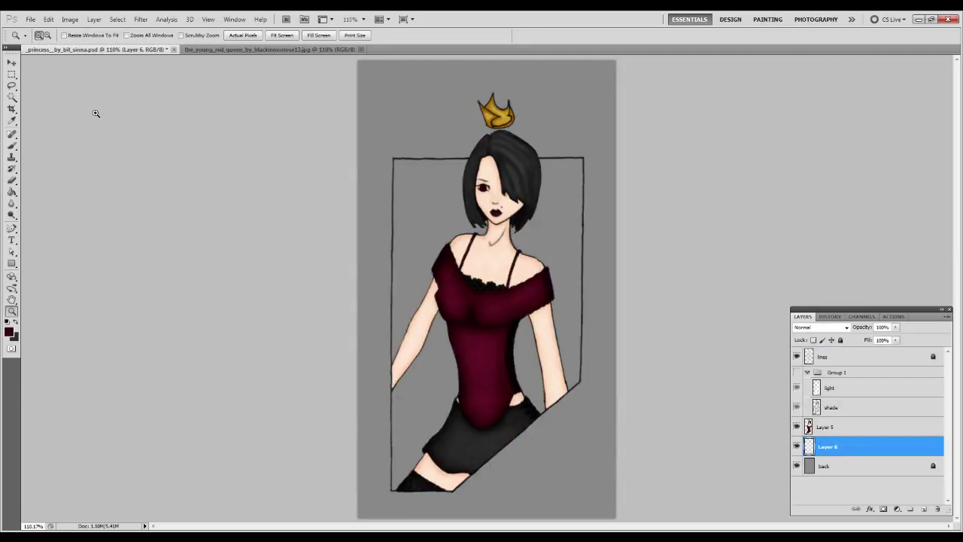
pyautogui.click(10, 331)
pyautogui.click(202, 302)
pyautogui.click(88, 281)
pyautogui.click(111, 288)
pyautogui.moveTo(110, 288)
pyautogui.mouseDown()
pyautogui.moveTo(129, 294)
pyautogui.moveTo(130, 310)
pyautogui.mouseUp()
pyautogui.press('Return')
pyautogui.press('g')
pyautogui.click(387, 120)
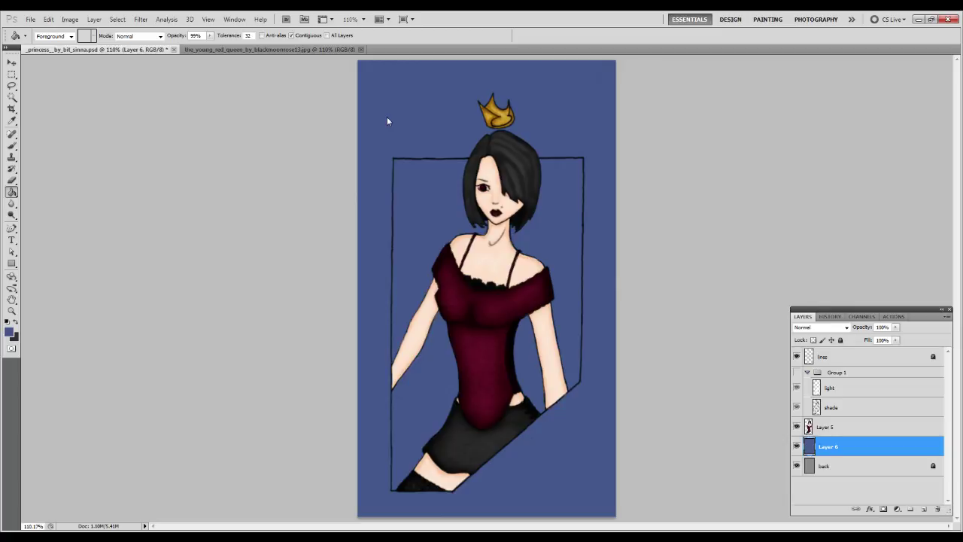
# - Clone-stamp the lower arm edge near the frame corner on Layer 5, then save
pyautogui.click(826, 427)
pyautogui.press('z')
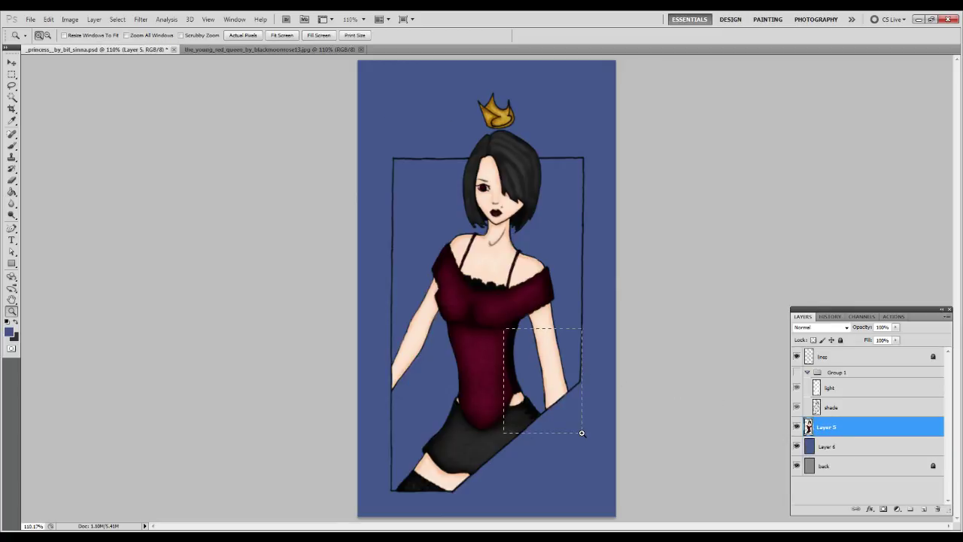
pyautogui.moveTo(581, 432); pyautogui.dragTo(581, 433)
pyautogui.press('b')
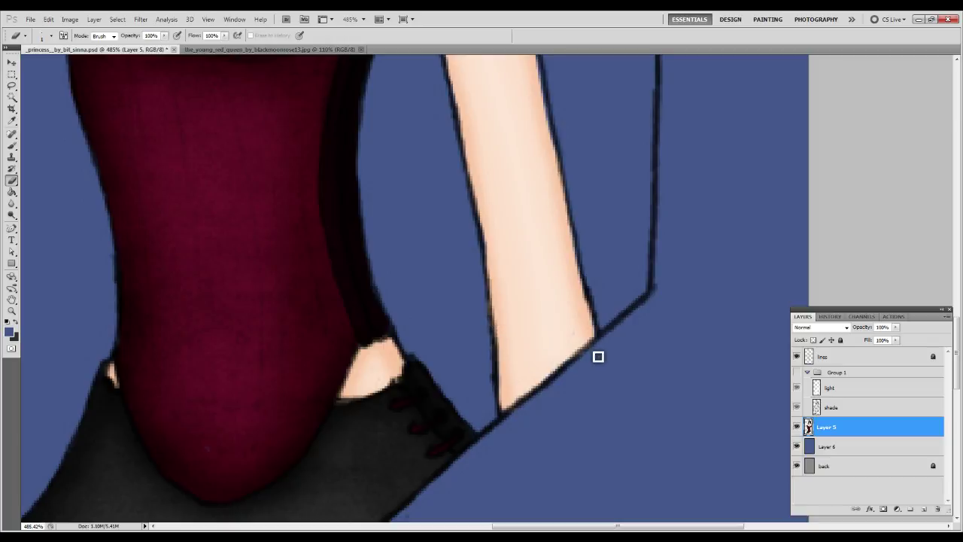
pyautogui.press('s')
pyautogui.keyDown('alt'); pyautogui.click(567, 338); pyautogui.keyUp('alt')
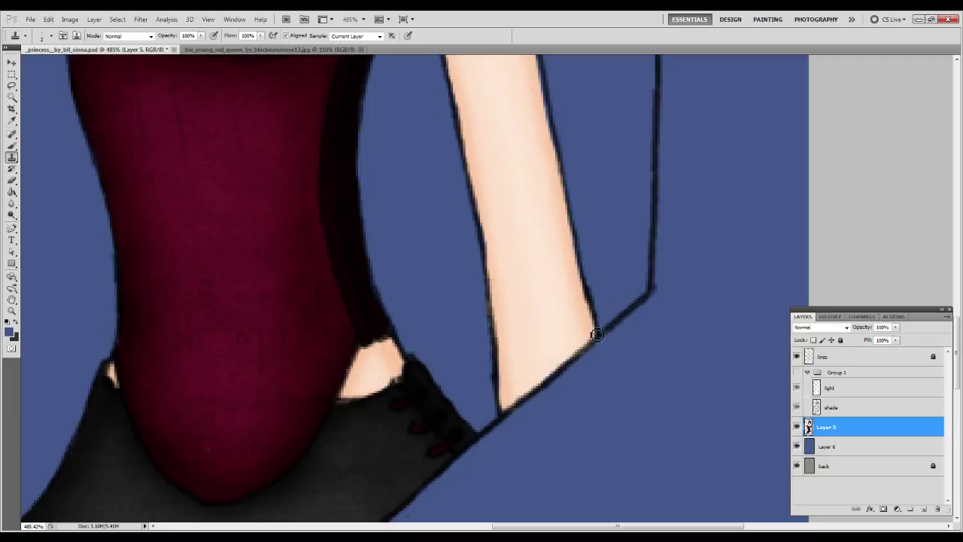
pyautogui.hotkey('ctrl', '0')
pyautogui.hotkey('ctrl', 's')
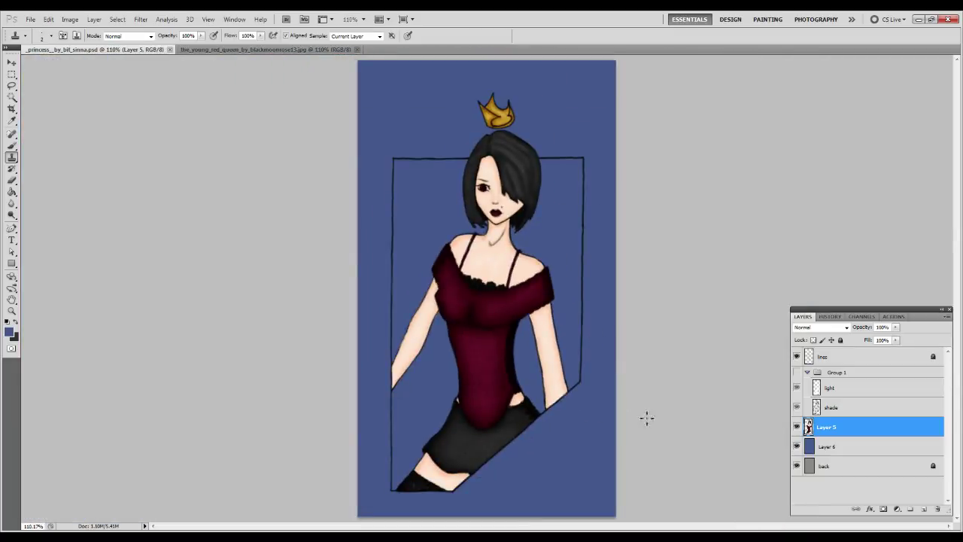
# - Add an empty Layer 7 above the blue Layer 6
pyautogui.click(886, 454)
pyautogui.click(922, 511)
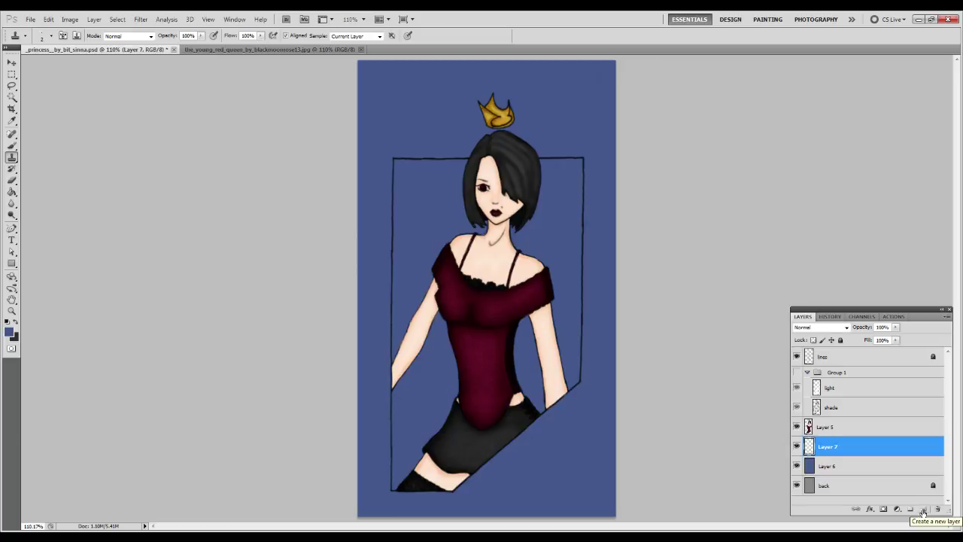
pyautogui.click(825, 469)
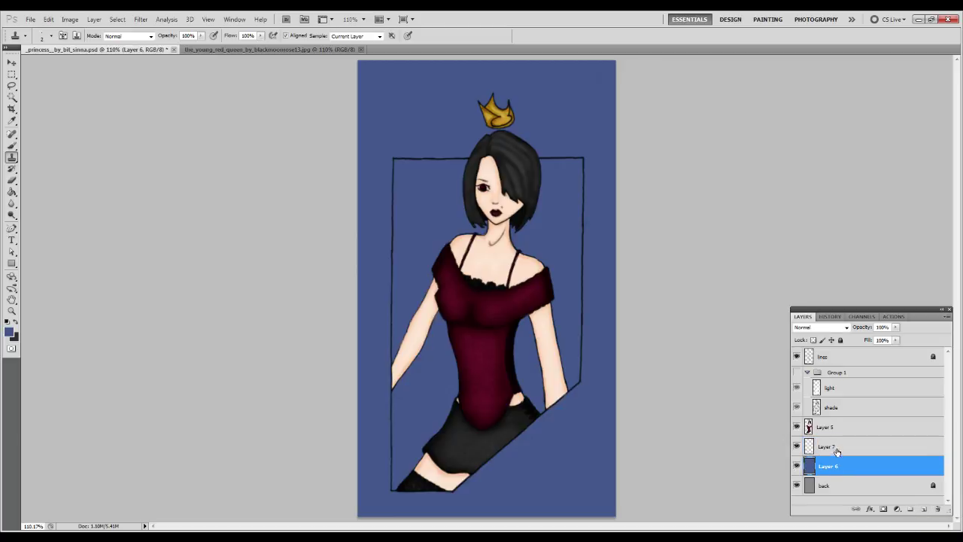
# - Draw a white-to-black gradient down the canvas on Layer 7
pyautogui.click(836, 449)
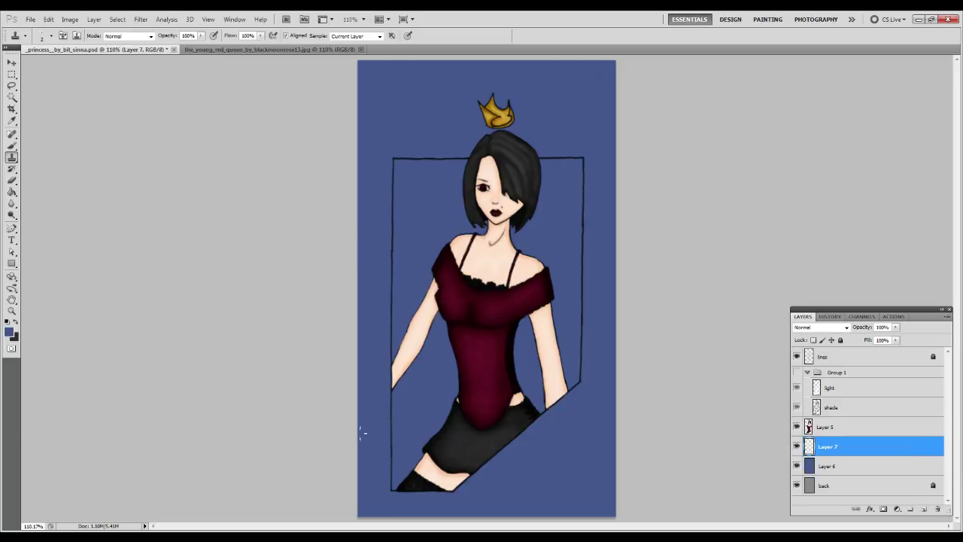
pyautogui.click(12, 192)
pyautogui.rightClick(12, 191)
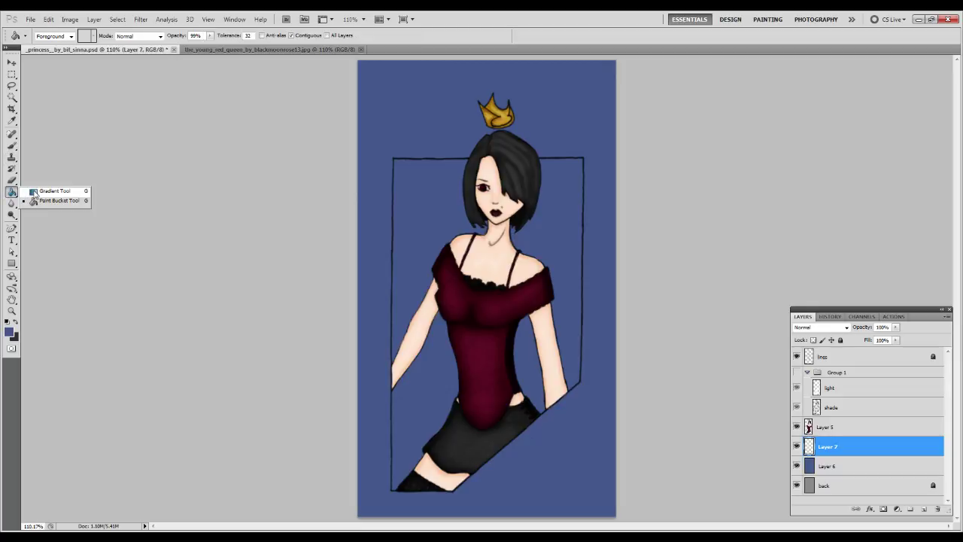
pyautogui.click(45, 192)
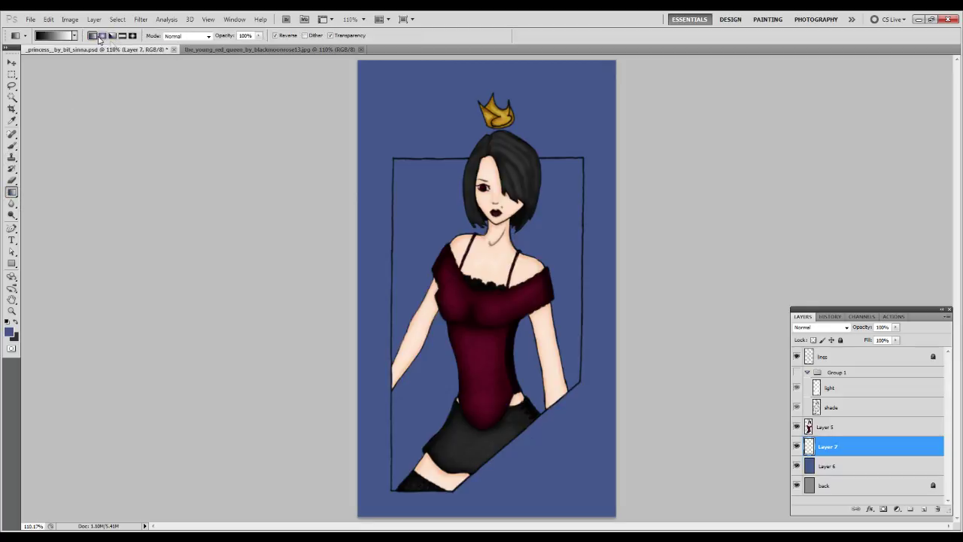
pyautogui.moveTo(476, 65); pyautogui.dragTo(496, 487)
pyautogui.hotkey('ctrl', 'z')
pyautogui.moveTo(440, 162); pyautogui.dragTo(432, 497)
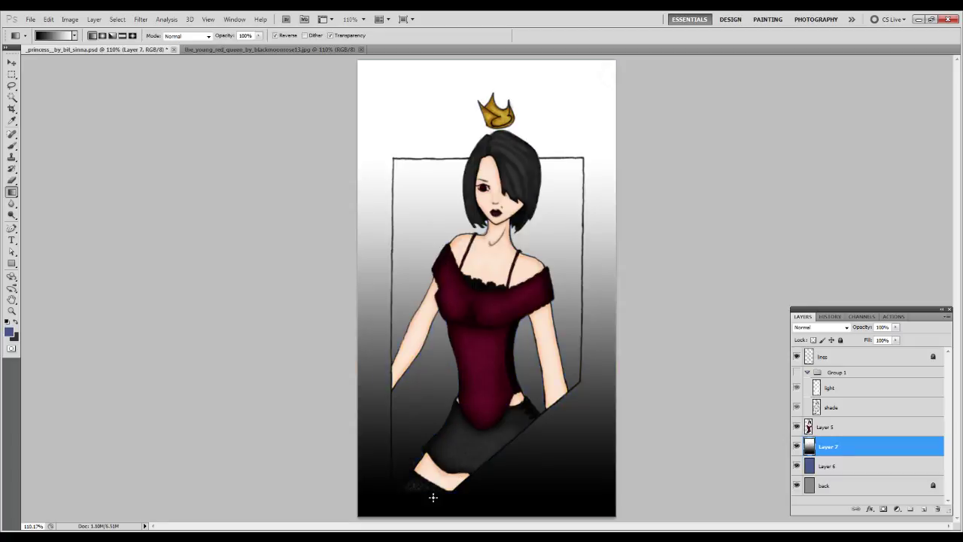
# - Invert the gradient and blend it with Soft Light at 50% opacity
pyautogui.hotkey('ctrl', 'i')
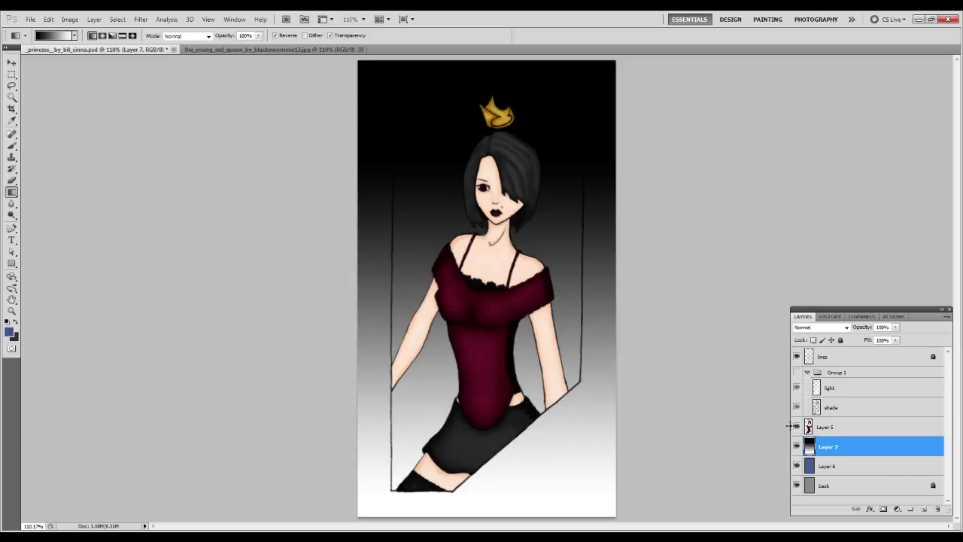
pyautogui.click(812, 331)
pyautogui.click(797, 201)
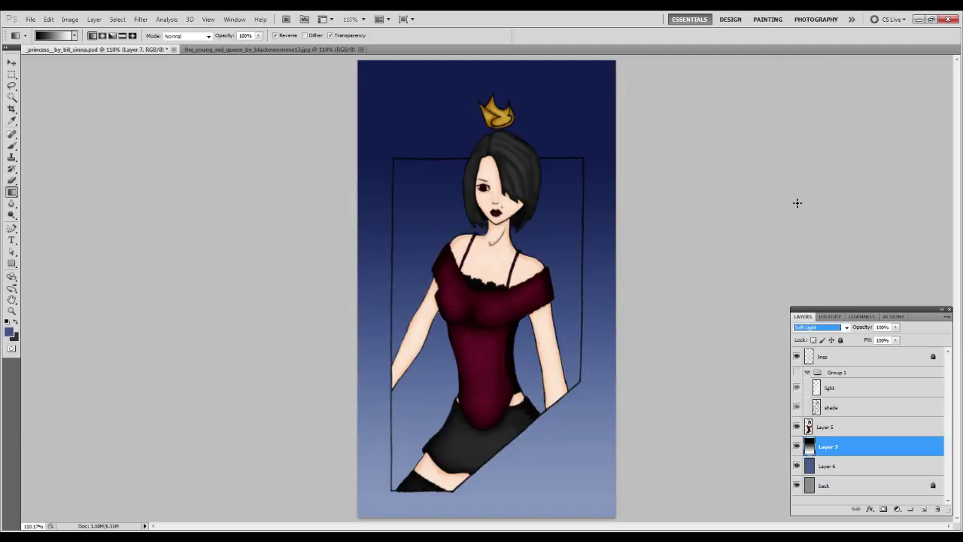
pyautogui.click(882, 327)
pyautogui.write('50')
pyautogui.press('Return')
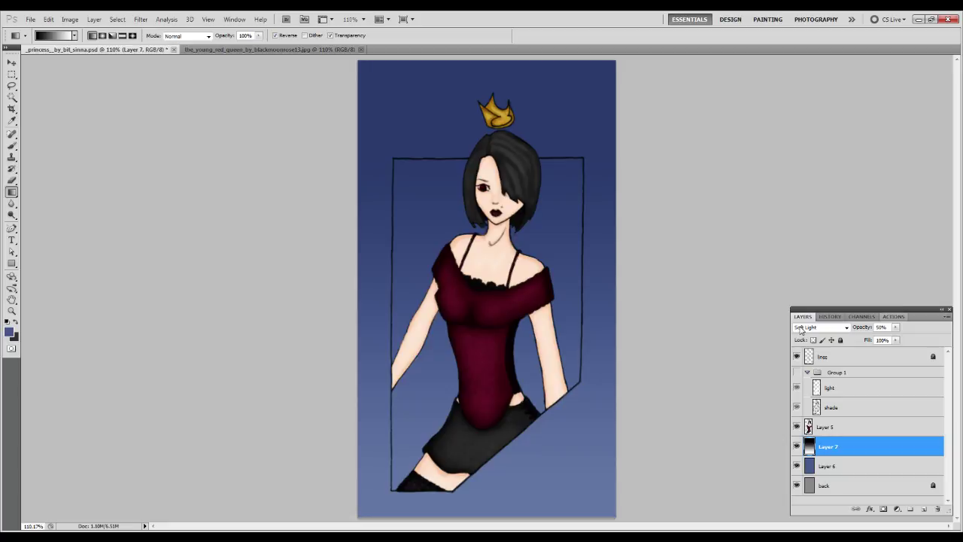
# - Choose a darker grey-blue foreground colour for a background fill on Layer 6
pyautogui.click(866, 467)
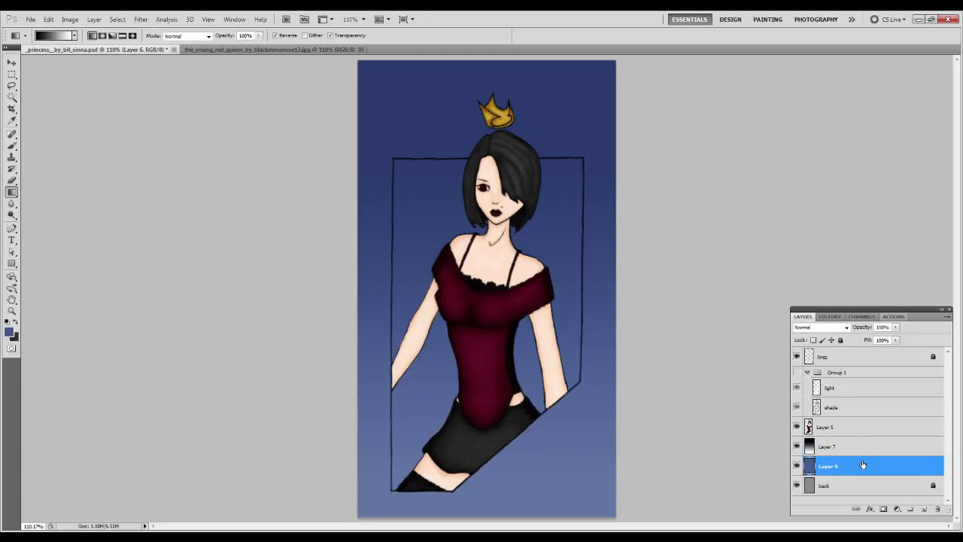
pyautogui.click(8, 331)
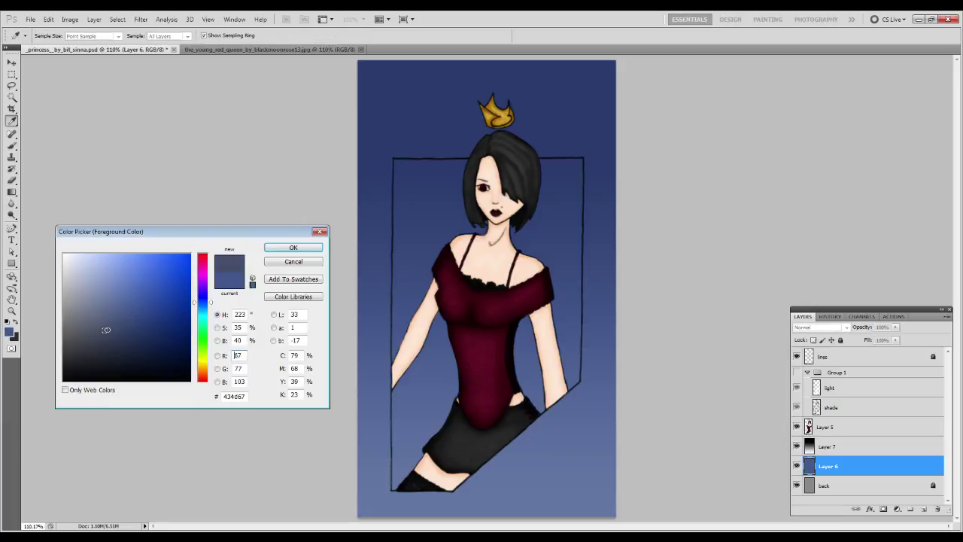
pyautogui.press('Return')
pyautogui.press('g')
pyautogui.rightClick(13, 193)
pyautogui.click(49, 202)
pyautogui.click(380, 223)
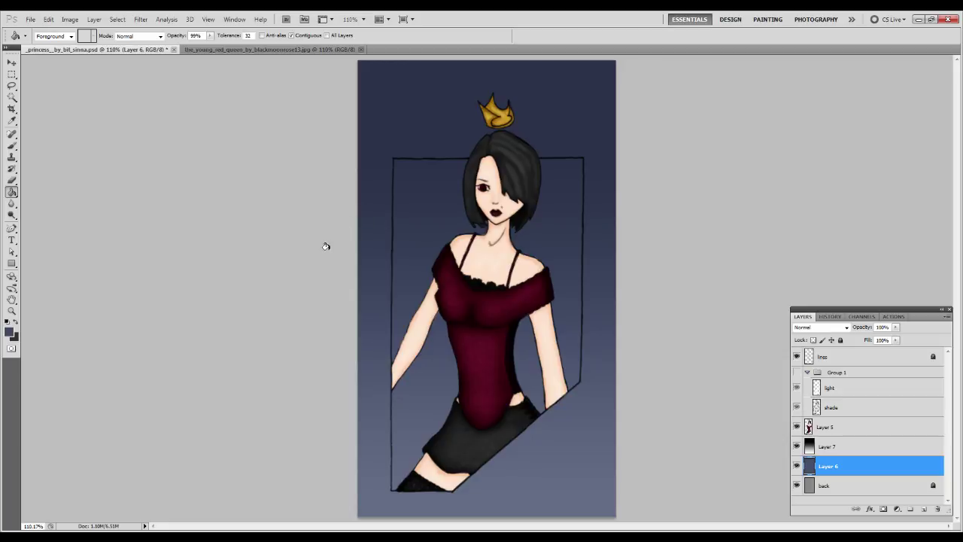
pyautogui.hotkey('ctrl', 'z')
# - Fill a new Layer 8 with grey-blue at 50% opacity, and add an empty Layer 9
pyautogui.click(923, 509)
pyautogui.click(438, 218)
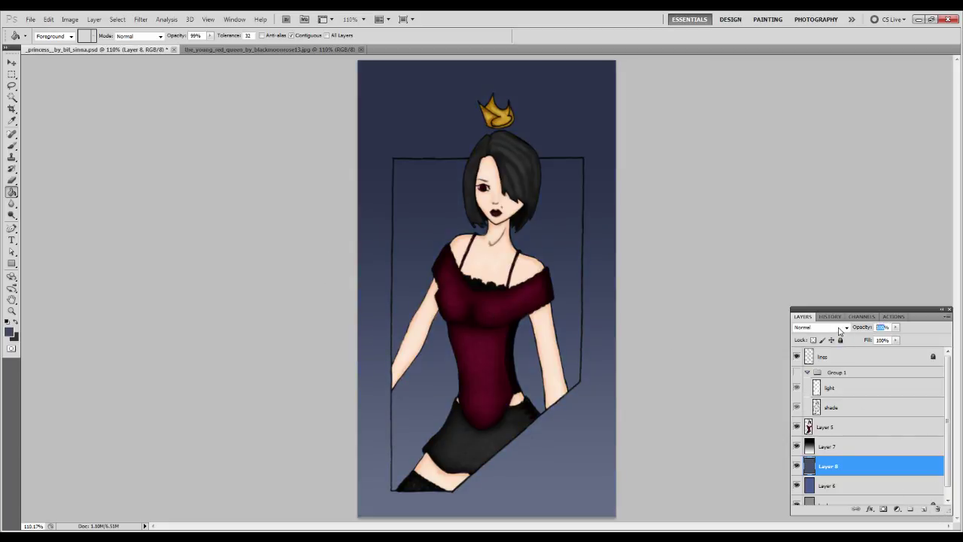
pyautogui.write('50')
pyautogui.press('Return')
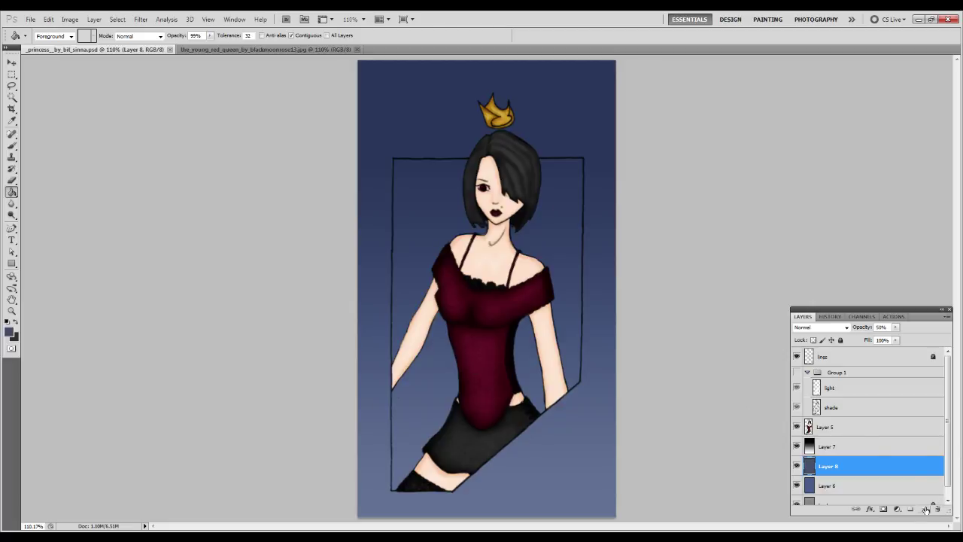
pyautogui.click(831, 448)
pyautogui.click(923, 509)
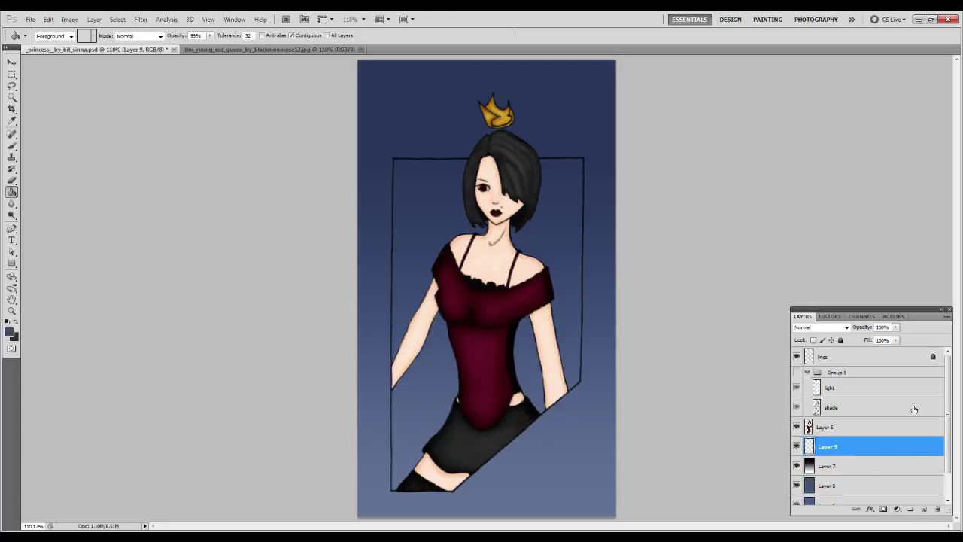
# - Run the 'White stuff' action to make white the paint colour
pyautogui.click(893, 317)
pyautogui.scroll(-1, 828, 436)
pyautogui.scroll(-4, 827, 436)
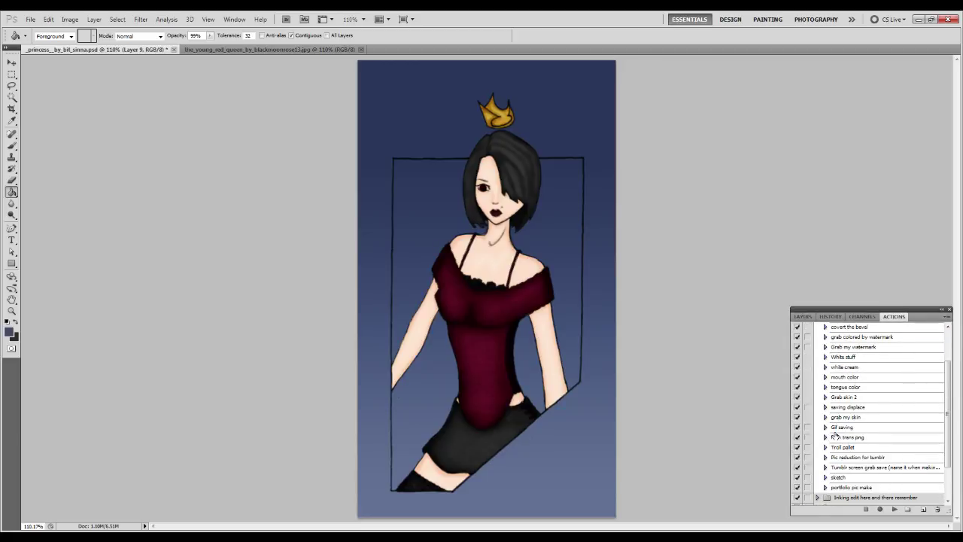
pyautogui.scroll(4, 838, 417)
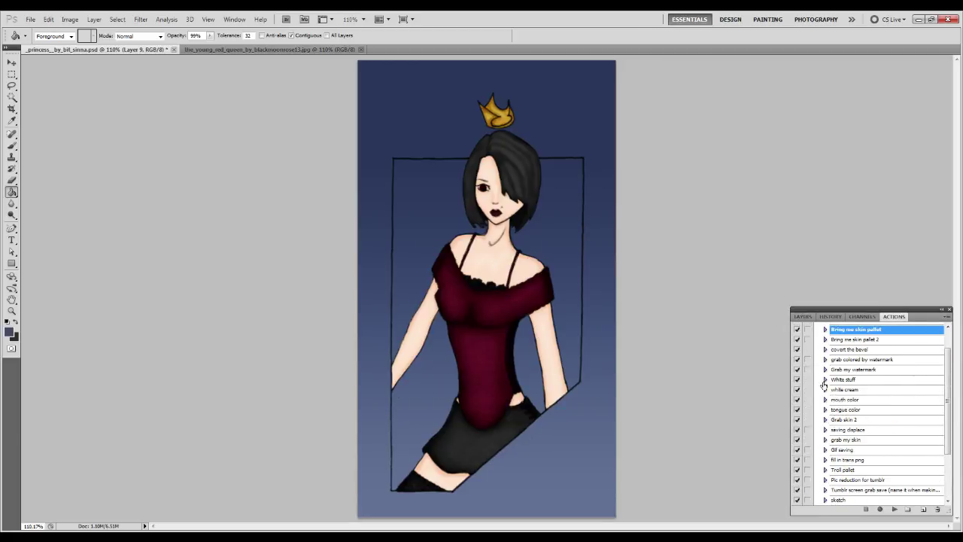
pyautogui.click(835, 381)
pyautogui.click(892, 509)
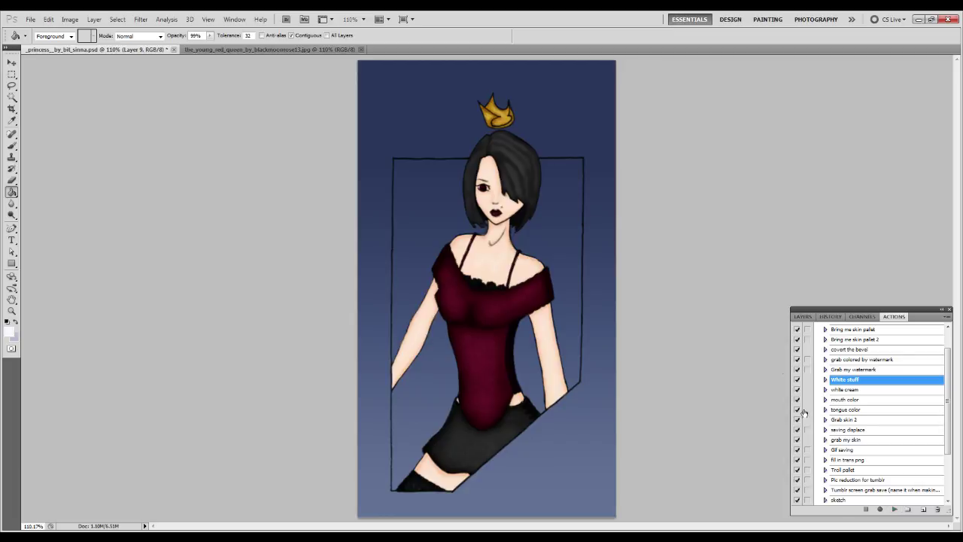
pyautogui.click(802, 317)
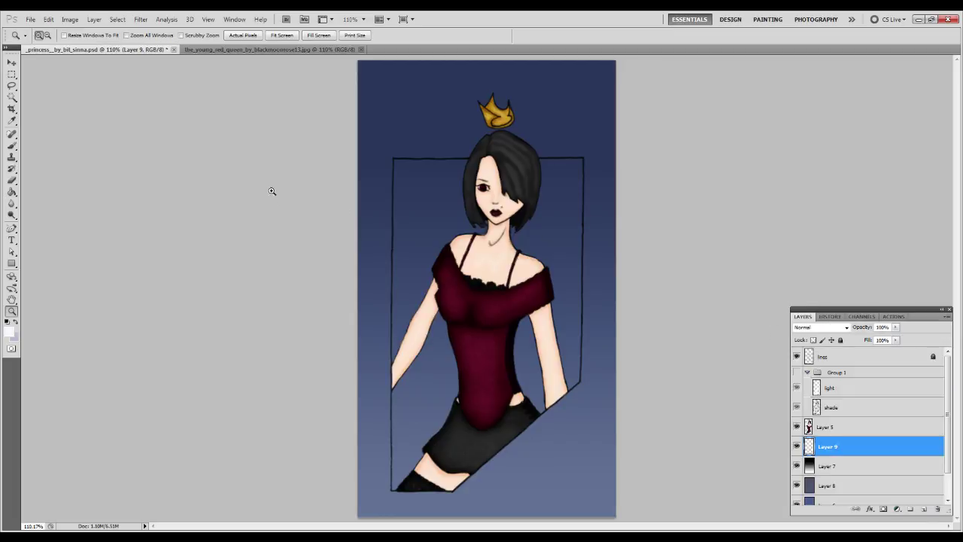
# - On Layer 9, paint white along the frame's top, right and left edges
pyautogui.moveTo(370, 137); pyautogui.dragTo(621, 474)
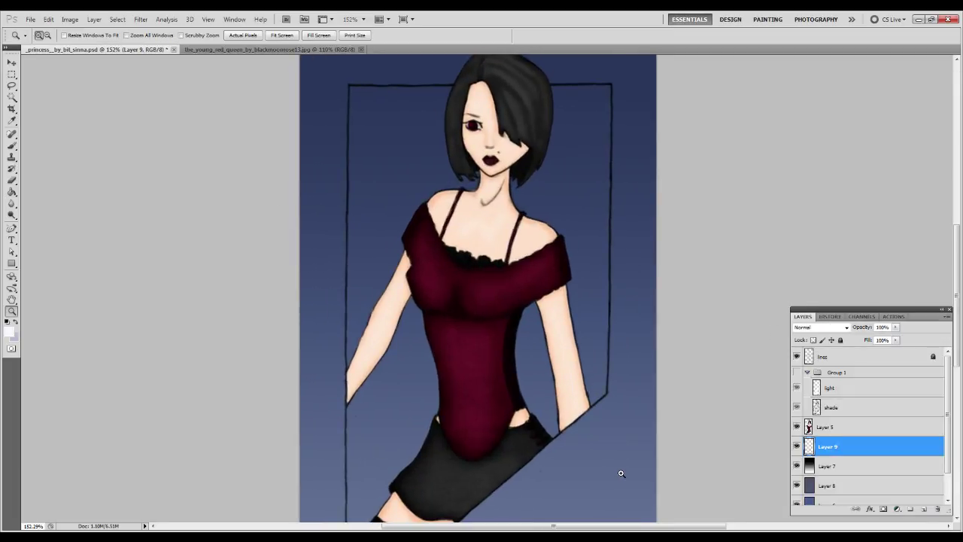
pyautogui.press('b')
pyautogui.moveTo(388, 237)
pyautogui.mouseDown()
pyautogui.moveTo(444, 178)
pyautogui.moveTo(445, 198)
pyautogui.moveTo(477, 168)
pyautogui.moveTo(474, 196)
pyautogui.moveTo(488, 167)
pyautogui.moveTo(458, 197)
pyautogui.moveTo(491, 178)
pyautogui.moveTo(441, 200)
pyautogui.moveTo(464, 142)
pyautogui.moveTo(410, 171)
pyautogui.moveTo(421, 140)
pyautogui.moveTo(383, 160)
pyautogui.moveTo(403, 133)
pyautogui.moveTo(372, 124)
pyautogui.mouseUp()
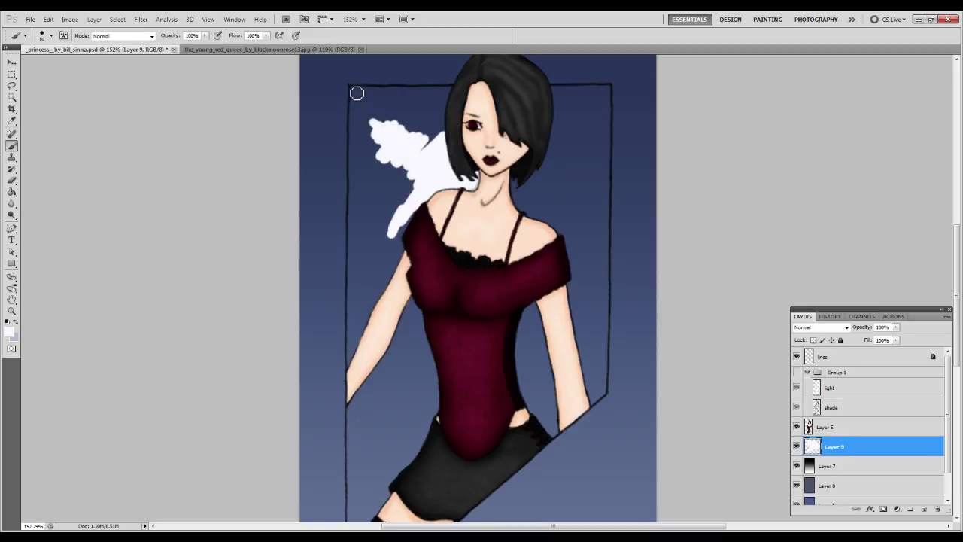
pyautogui.moveTo(356, 91)
pyautogui.mouseDown()
pyautogui.moveTo(458, 92)
pyautogui.moveTo(402, 102)
pyautogui.moveTo(355, 93)
pyautogui.mouseUp()
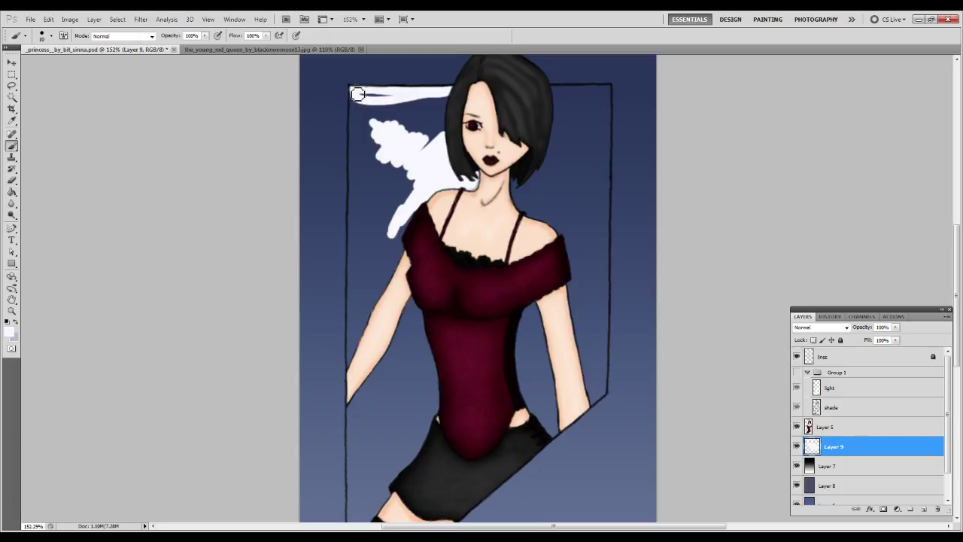
pyautogui.keyDown('shift'); pyautogui.click(612, 88); pyautogui.keyUp('shift')
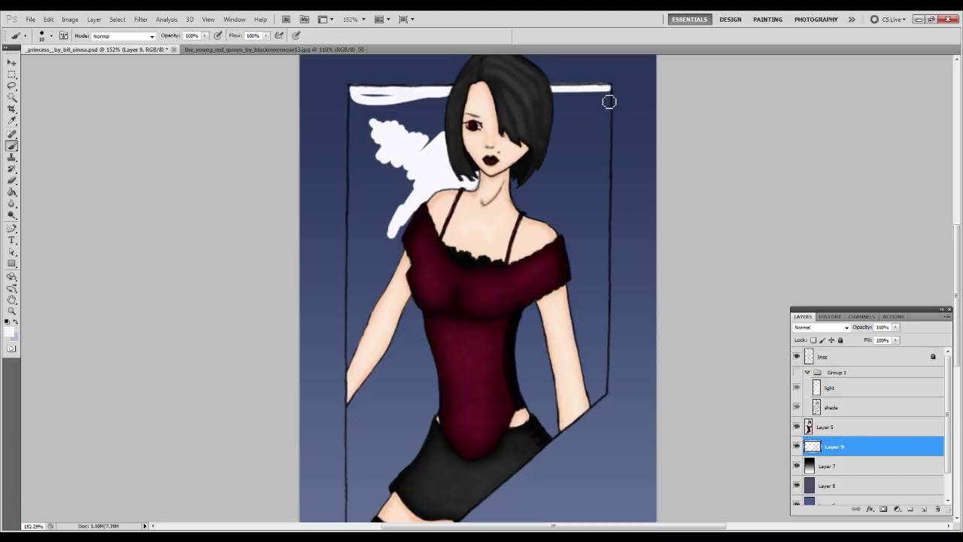
pyautogui.keyDown('shift'); pyautogui.click(606, 393); pyautogui.keyUp('shift')
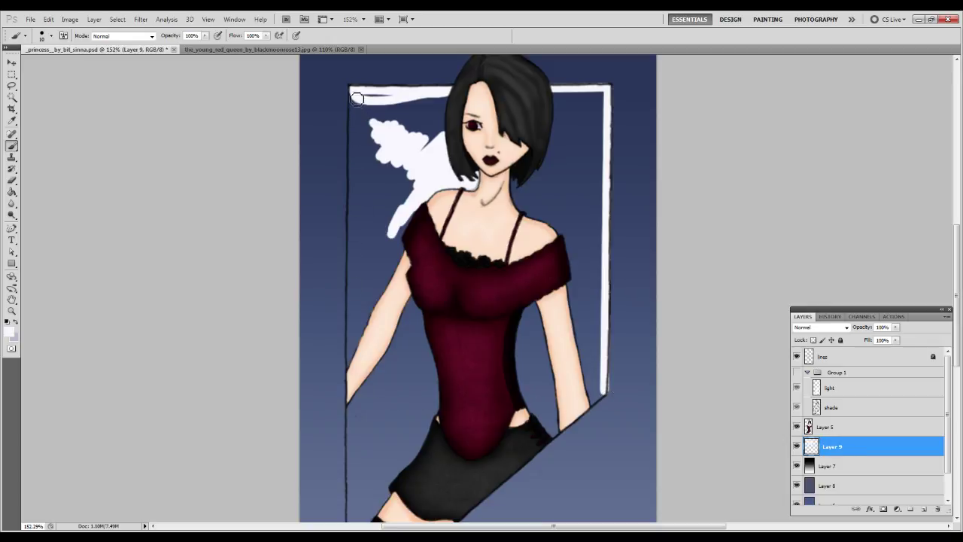
pyautogui.scroll(-5, 391, 414)
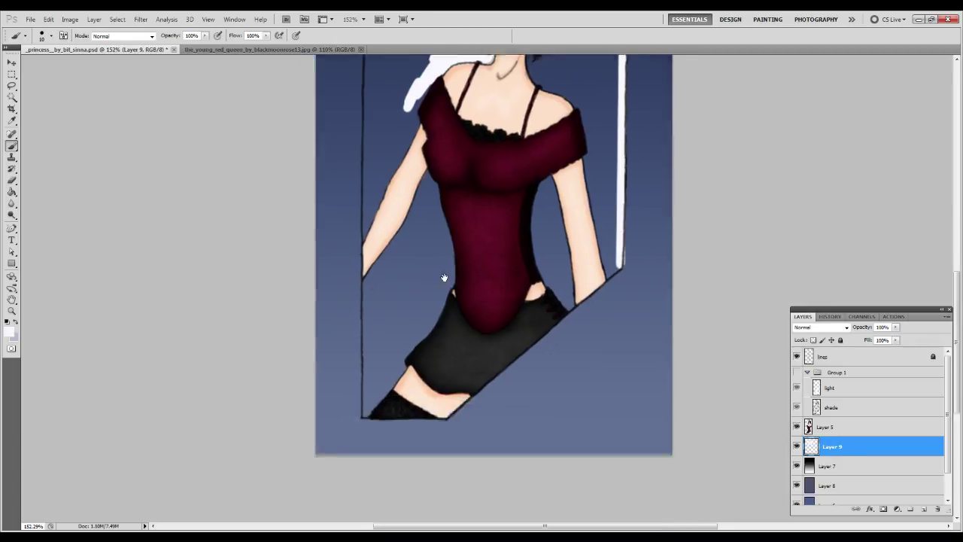
pyautogui.keyDown('shift'); pyautogui.click(380, 370); pyautogui.keyUp('shift')
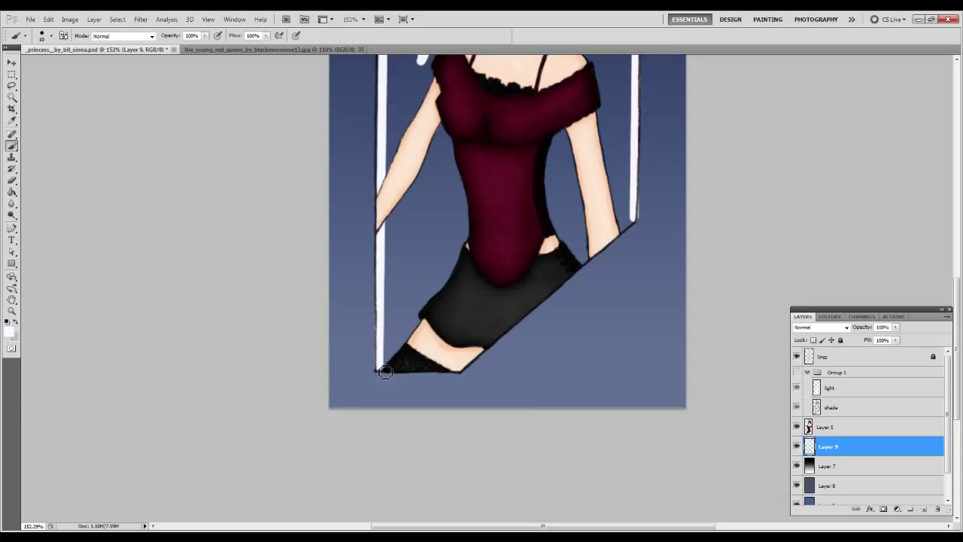
# - Fill white inside the frame around the torso, head and neck
pyautogui.moveTo(467, 237)
pyautogui.mouseDown()
pyautogui.moveTo(458, 269)
pyautogui.moveTo(418, 298)
pyautogui.mouseUp()
pyautogui.moveTo(461, 197)
pyautogui.mouseDown()
pyautogui.moveTo(451, 227)
pyautogui.moveTo(401, 112)
pyautogui.moveTo(421, 67)
pyautogui.moveTo(406, 57)
pyautogui.mouseUp()
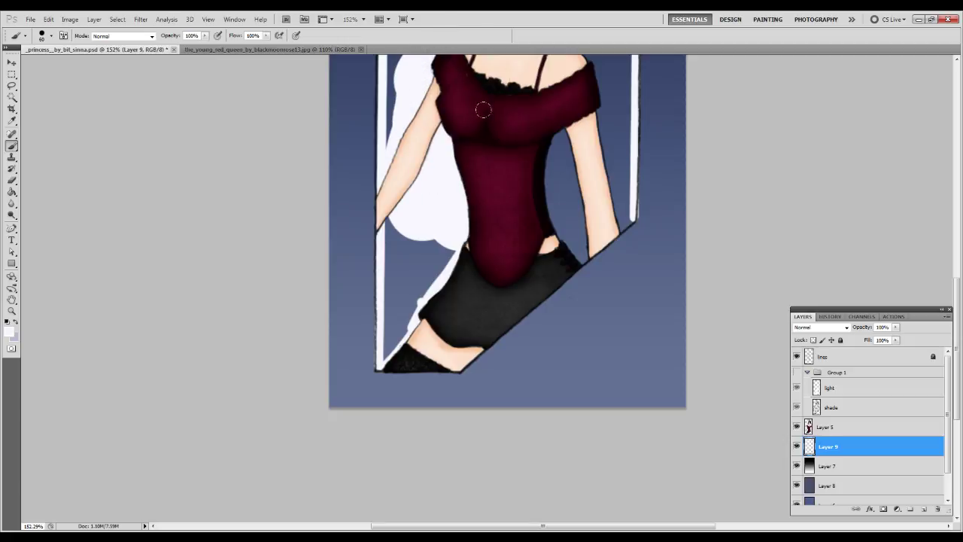
pyautogui.moveTo(482, 109); pyautogui.dragTo(466, 309)
pyautogui.moveTo(425, 218)
pyautogui.mouseDown()
pyautogui.moveTo(451, 120)
pyautogui.moveTo(388, 134)
pyautogui.moveTo(376, 150)
pyautogui.moveTo(368, 315)
pyautogui.mouseUp()
pyautogui.moveTo(482, 188)
pyautogui.mouseDown()
pyautogui.moveTo(572, 177)
pyautogui.moveTo(575, 117)
pyautogui.moveTo(613, 146)
pyautogui.moveTo(583, 104)
pyautogui.moveTo(564, 279)
pyautogui.moveTo(567, 402)
pyautogui.moveTo(609, 331)
pyautogui.moveTo(584, 183)
pyautogui.mouseUp()
pyautogui.moveTo(624, 232); pyautogui.dragTo(625, 279)
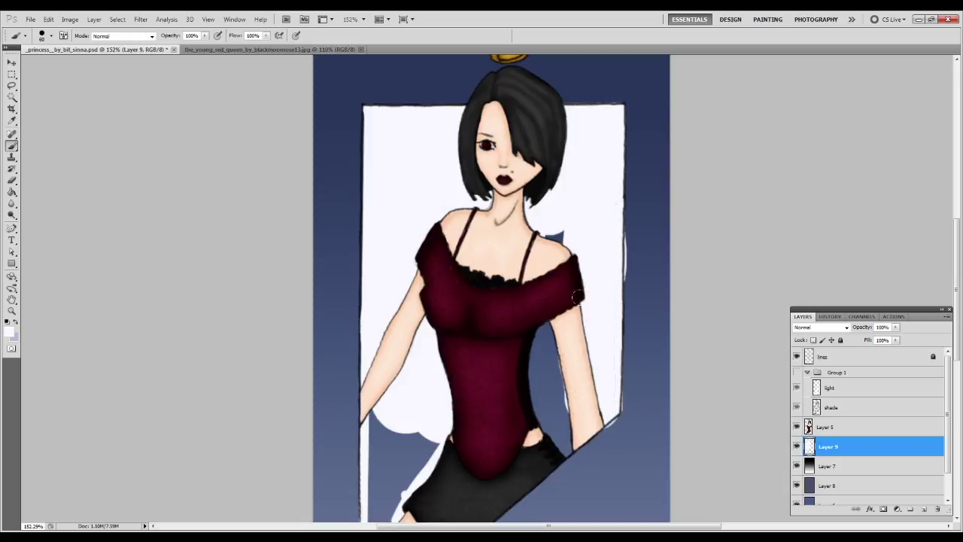
# - Erase white spilling past the frame's right edge and touch up beside the arm
pyautogui.press('e')
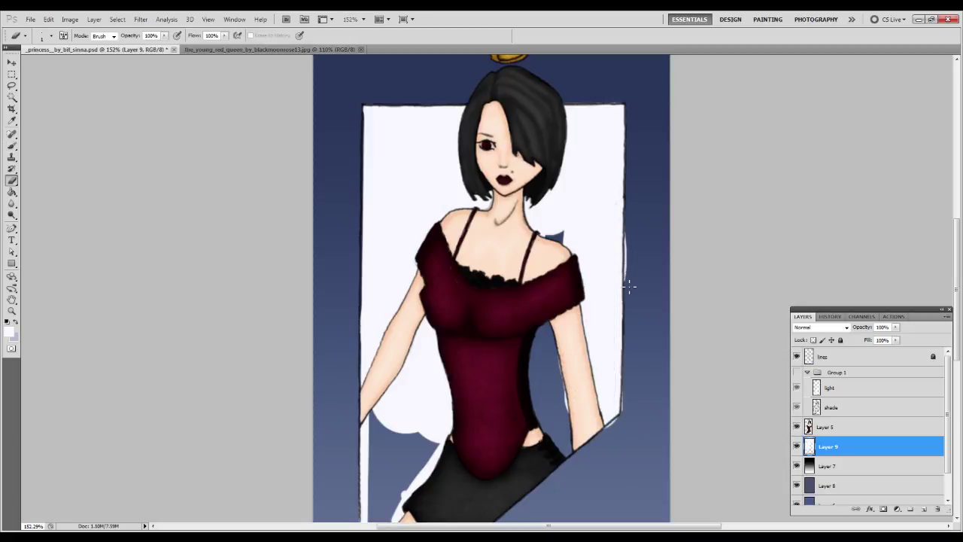
pyautogui.press(']')
pyautogui.press(']')
pyautogui.press(']')
pyautogui.moveTo(624, 387); pyautogui.dragTo(608, 436)
pyautogui.press('b')
pyautogui.moveTo(573, 346)
pyautogui.mouseDown()
pyautogui.moveTo(551, 392)
pyautogui.moveTo(569, 454)
pyautogui.moveTo(546, 418)
pyautogui.moveTo(543, 253)
pyautogui.mouseUp()
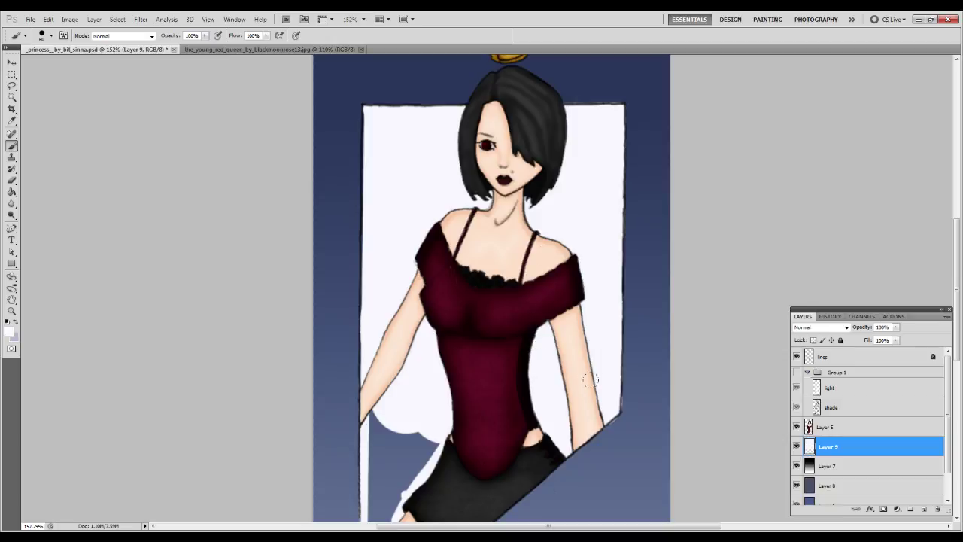
pyautogui.press('e')
pyautogui.moveTo(619, 427); pyautogui.dragTo(590, 437)
# - Fill the remaining blue gap beside the left arm, then invert Layer 7's gradient
pyautogui.moveTo(384, 509); pyautogui.dragTo(481, 311)
pyautogui.press('b')
pyautogui.moveTo(504, 222)
pyautogui.mouseDown()
pyautogui.moveTo(390, 372)
pyautogui.moveTo(422, 371)
pyautogui.mouseUp()
pyautogui.scroll(-2, 451, 315)
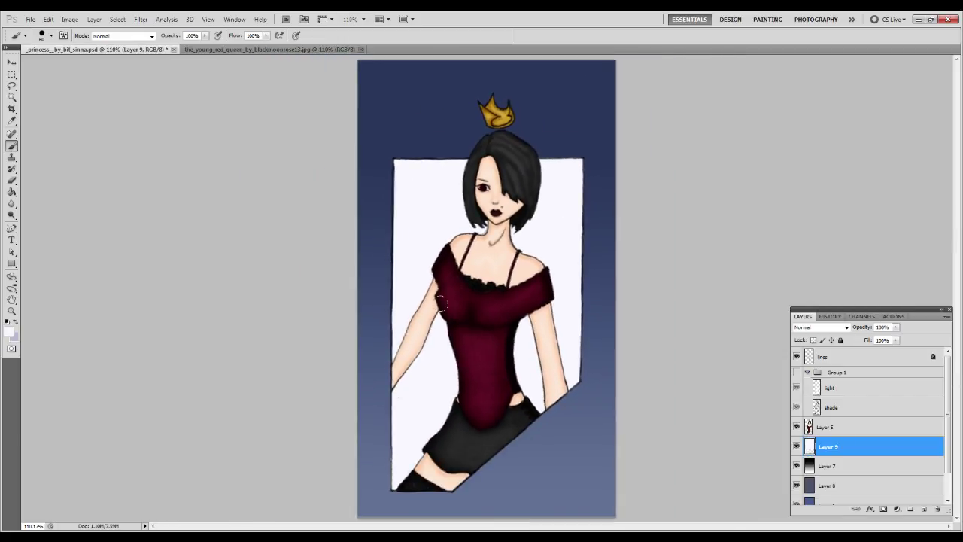
pyautogui.click(858, 472)
pyautogui.hotkey('ctrl', 'i')
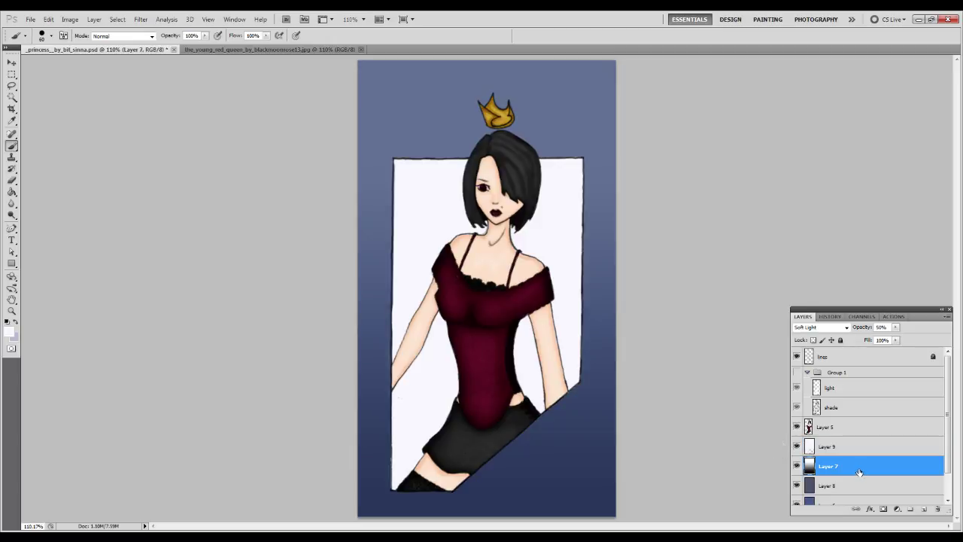
# - Set the gradient Layer 7's opacity to 25%
pyautogui.click(881, 327)
pyautogui.write('2')
pyautogui.press('Return')
pyautogui.write('25')
pyautogui.press('Return')
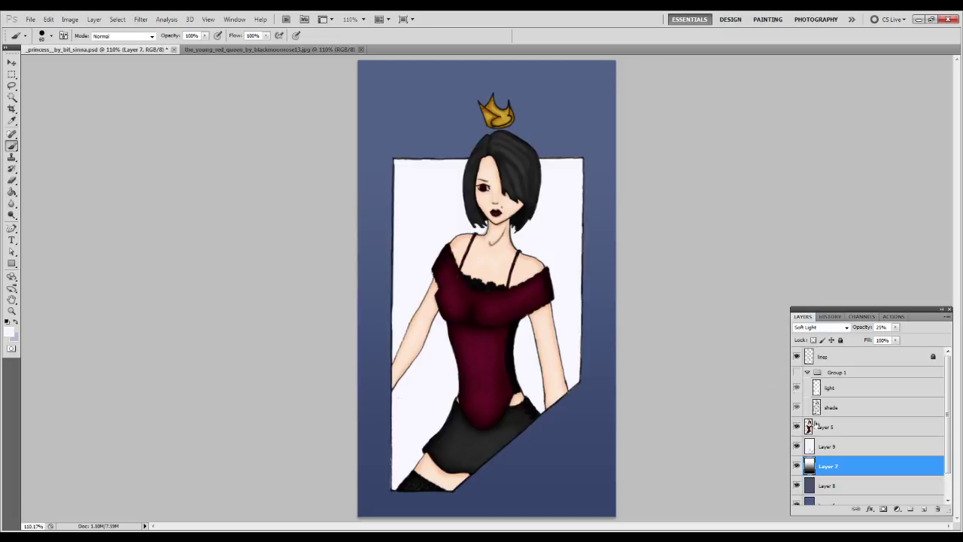
# - Fill a new Layer 10 above Layer 8 with crimson based on the dress colour
pyautogui.click(843, 486)
pyautogui.click(924, 509)
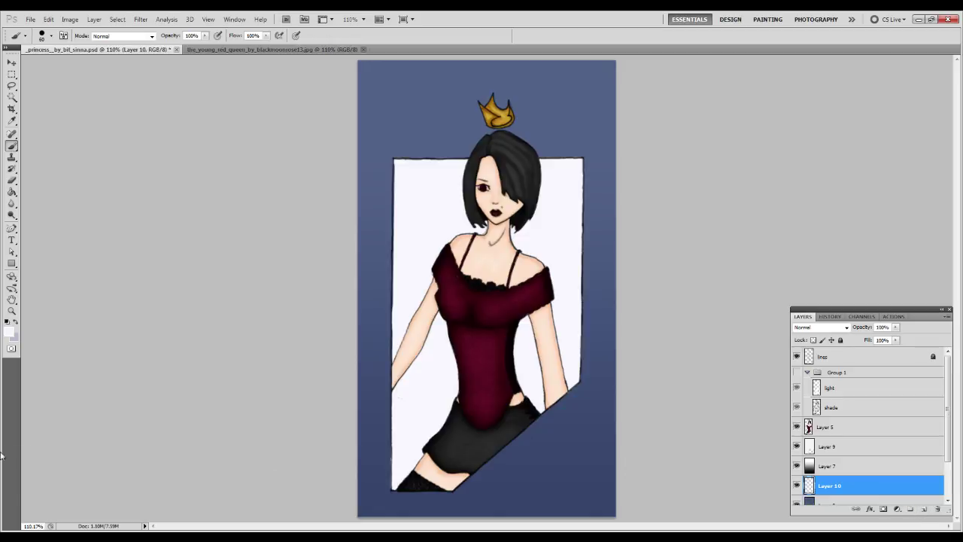
pyautogui.click(9, 329)
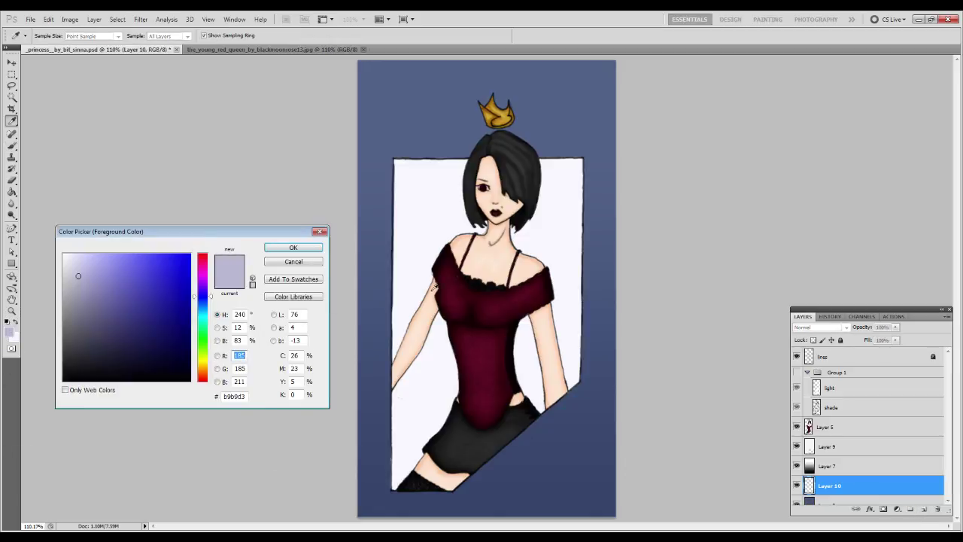
pyautogui.click(436, 289)
pyautogui.moveTo(122, 297)
pyautogui.mouseDown()
pyautogui.moveTo(149, 291)
pyautogui.moveTo(144, 335)
pyautogui.moveTo(141, 315)
pyautogui.moveTo(150, 313)
pyautogui.mouseUp()
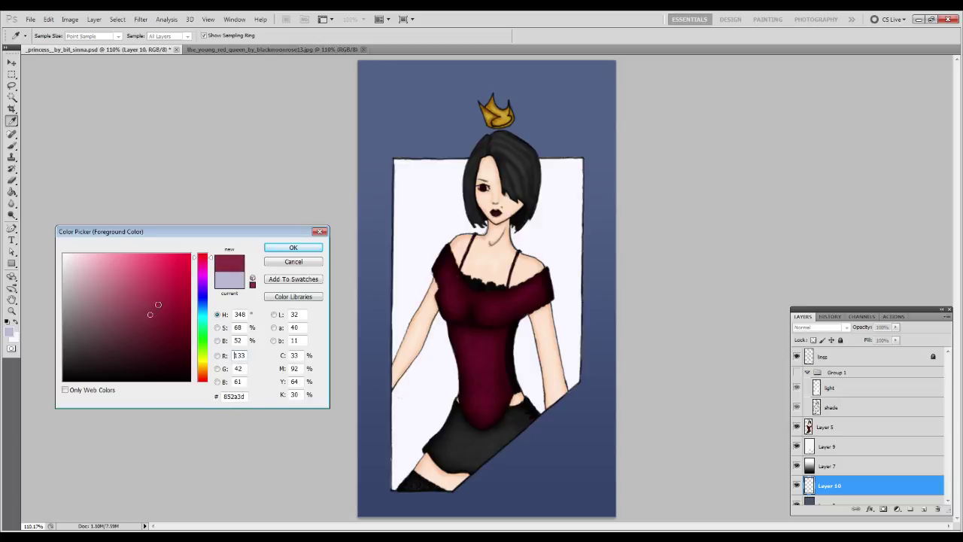
pyautogui.moveTo(204, 263); pyautogui.dragTo(208, 260)
pyautogui.click(312, 247)
pyautogui.press('g')
pyautogui.click(379, 143)
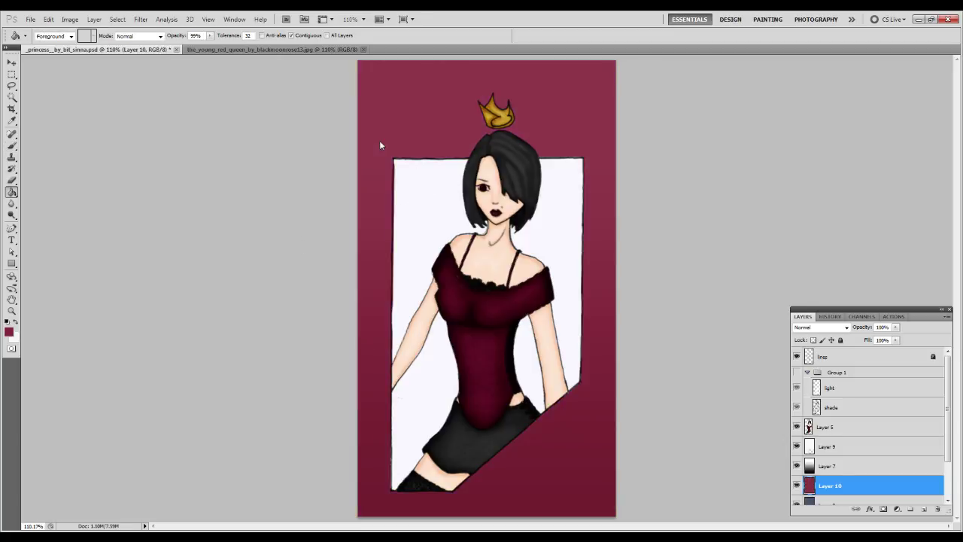
# - Fill a new Layer 11 with a darker maroon over the background
pyautogui.click(8, 331)
pyautogui.moveTo(129, 327); pyautogui.dragTo(133, 338)
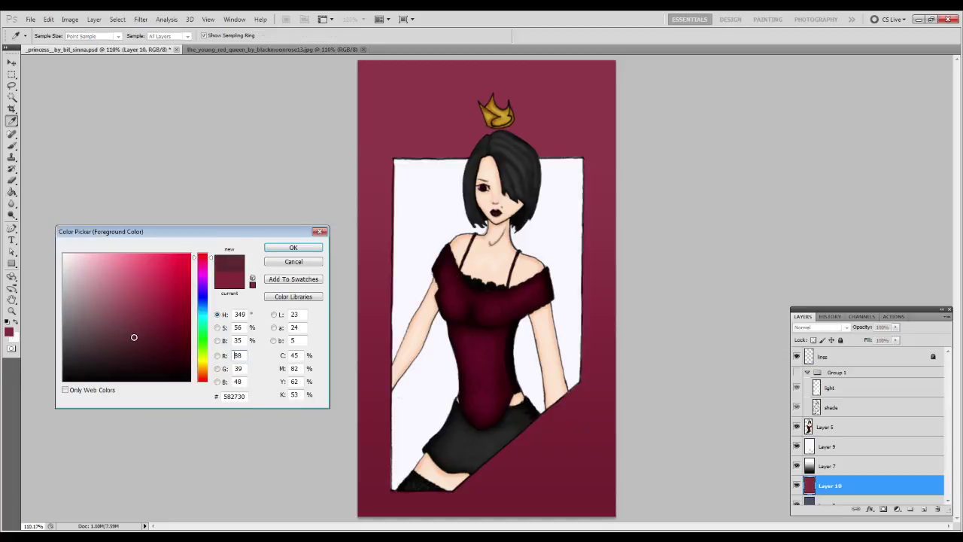
pyautogui.press('Return')
pyautogui.click(383, 131)
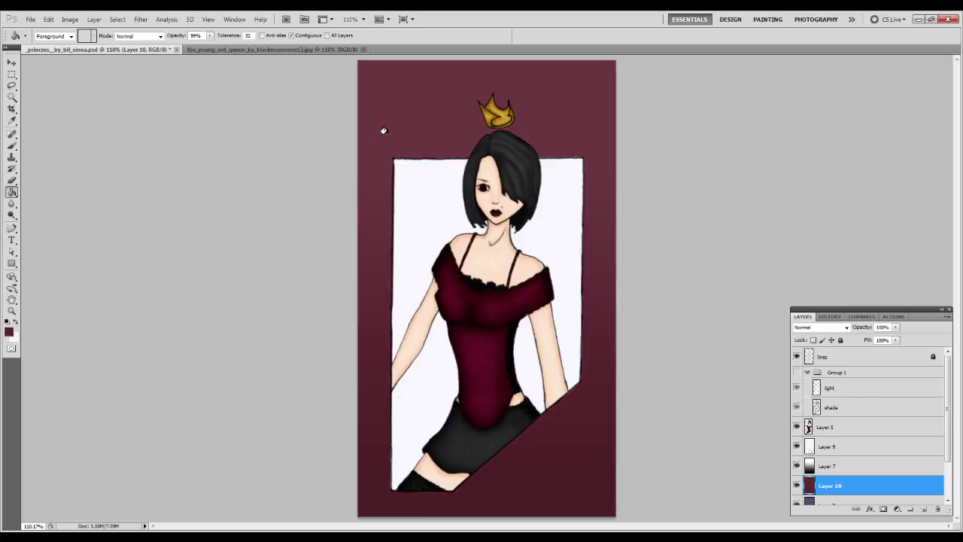
pyautogui.hotkey('ctrl', 'z')
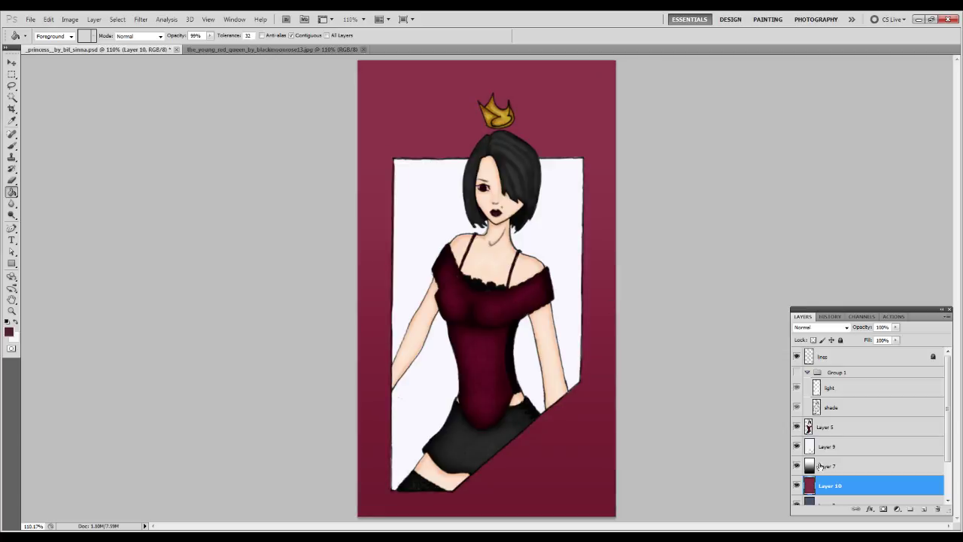
pyautogui.click(924, 509)
pyautogui.click(393, 115)
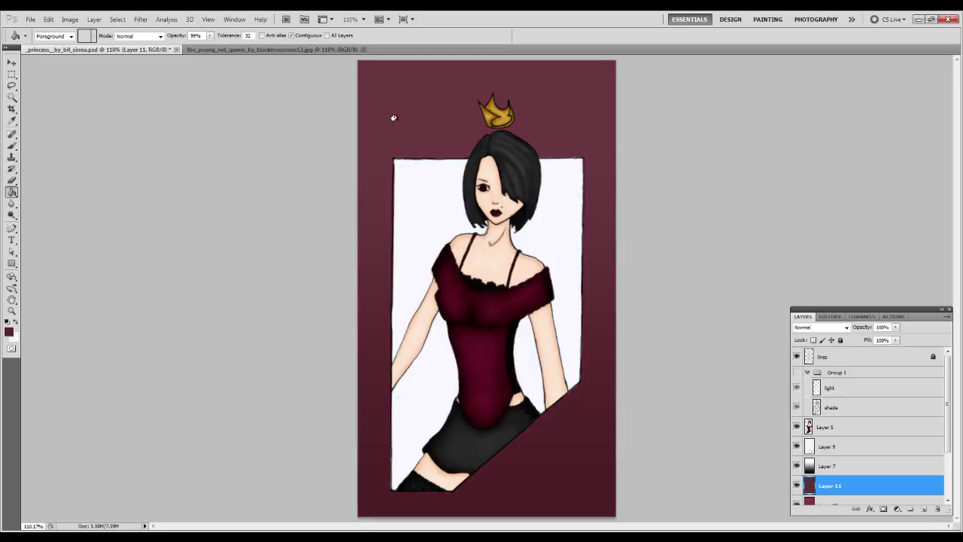
pyautogui.click(824, 448)
# - Brush white over the frame's thick black left edge, leaving a thinner outline
pyautogui.press('x')
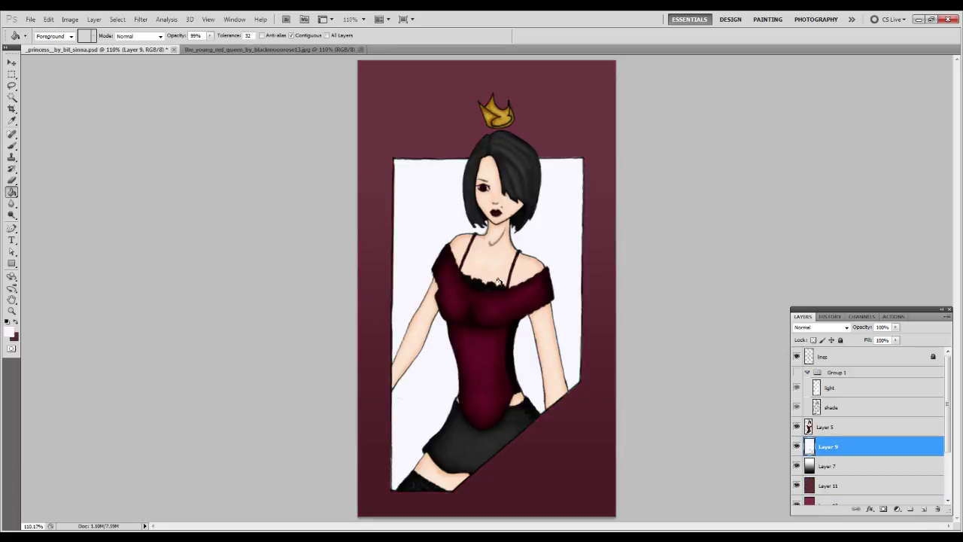
pyautogui.press('b')
pyautogui.press('z')
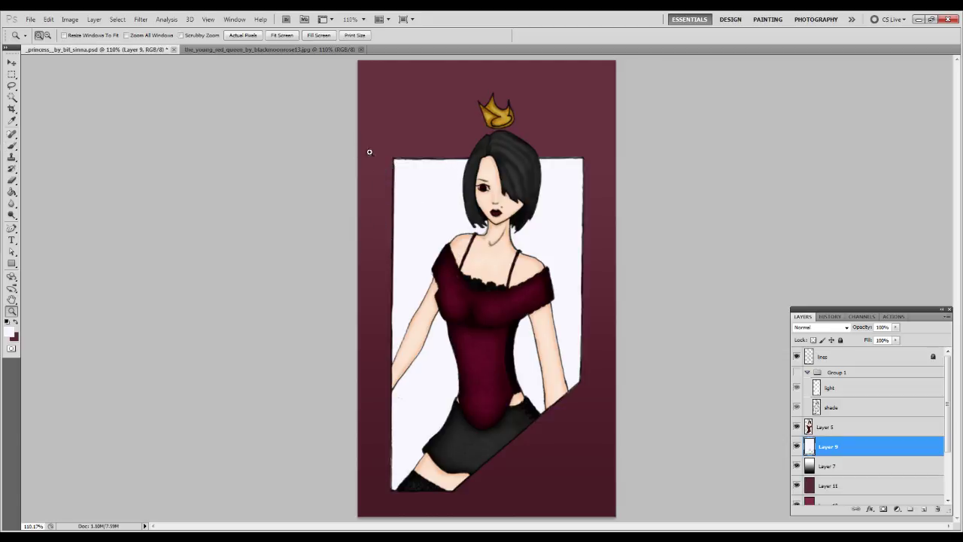
pyautogui.moveTo(421, 192); pyautogui.dragTo(496, 282)
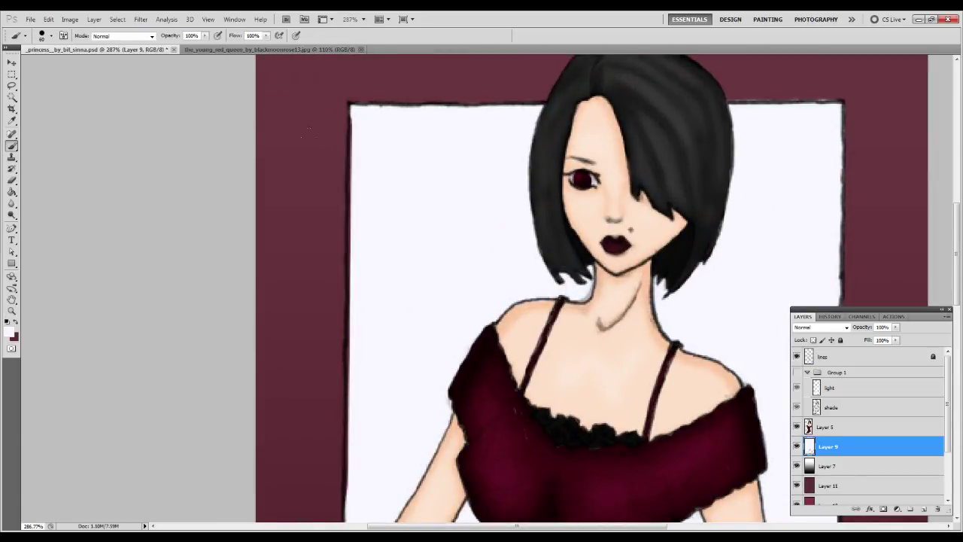
pyautogui.moveTo(357, 112)
pyautogui.mouseDown()
pyautogui.moveTo(356, 422)
pyautogui.moveTo(369, 416)
pyautogui.moveTo(370, 228)
pyautogui.mouseUp()
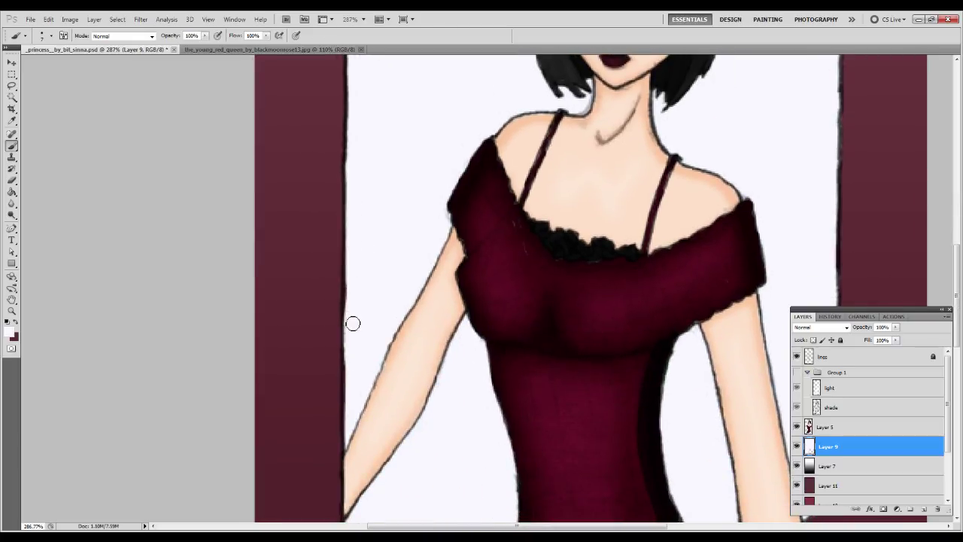
pyautogui.moveTo(355, 319); pyautogui.dragTo(354, 190)
pyautogui.scroll(-3, 440, 249)
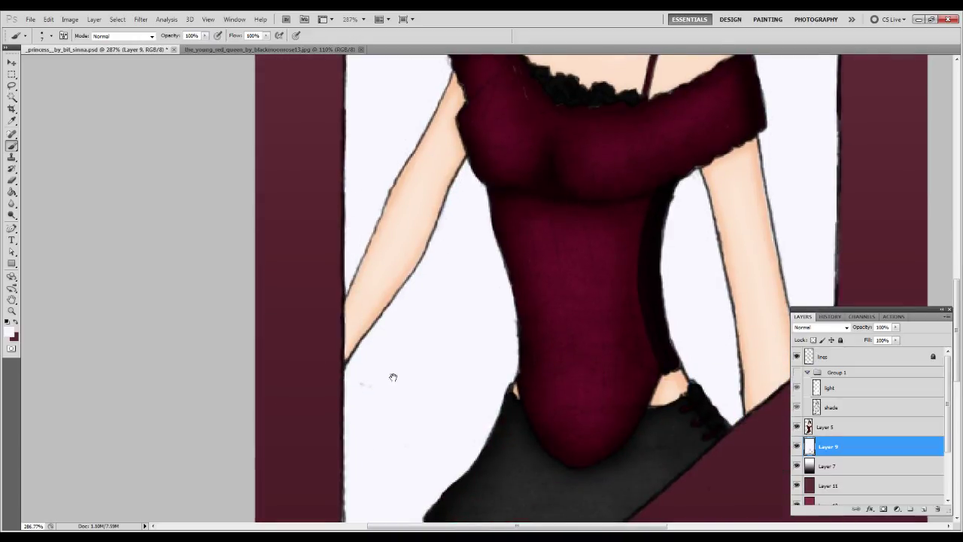
pyautogui.moveTo(389, 374); pyautogui.dragTo(373, 215)
pyautogui.moveTo(533, 254); pyautogui.dragTo(354, 307)
pyautogui.moveTo(437, 170); pyautogui.dragTo(429, 206)
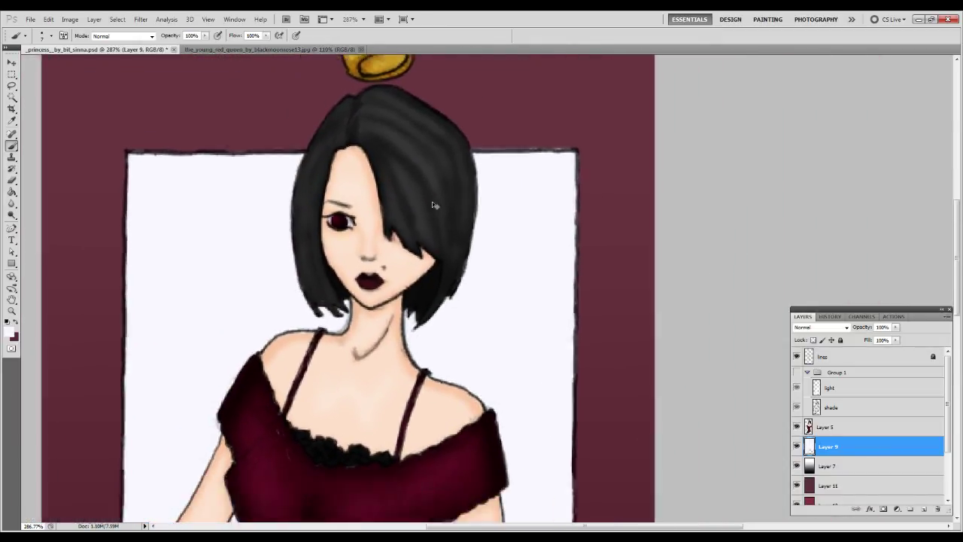
pyautogui.hotkey('ctrl', '0')
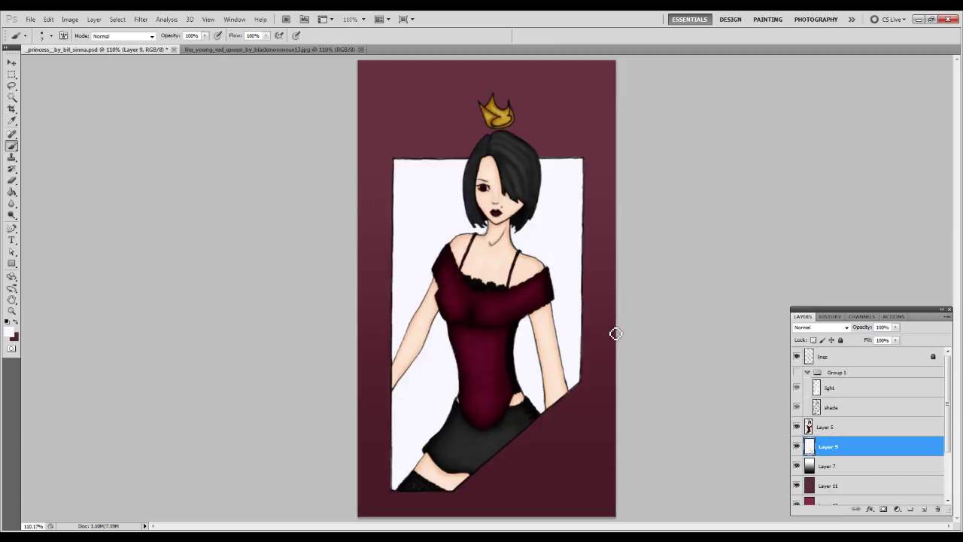
pyautogui.click(856, 487)
# - Lower Layer 11's opacity and compare the background with and without the gradient
pyautogui.moveTo(894, 331); pyautogui.dragTo(866, 340)
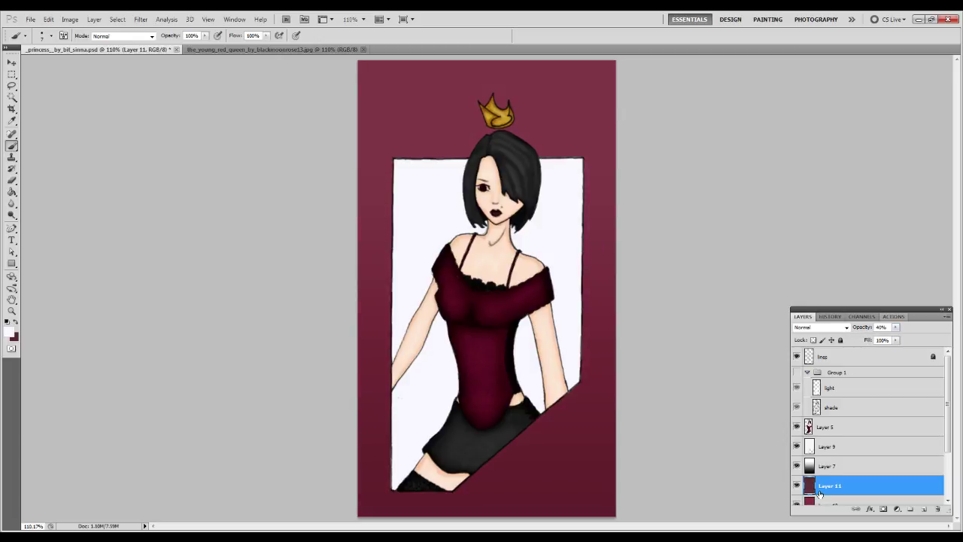
pyautogui.click(796, 466)
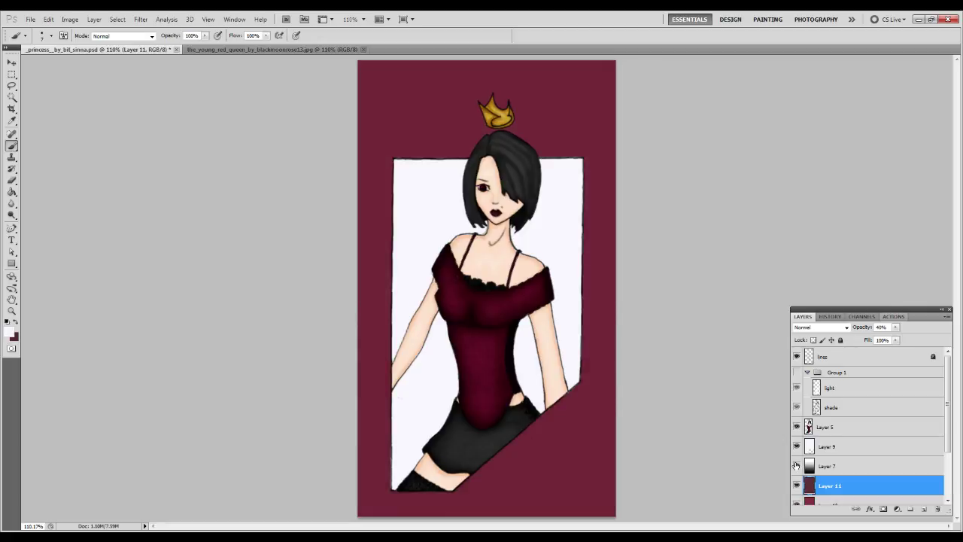
pyautogui.click(796, 466)
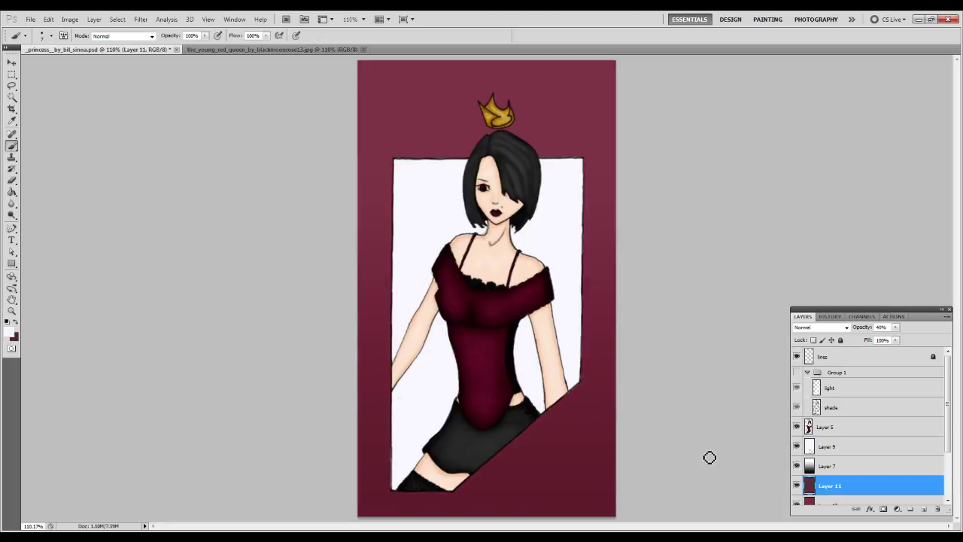
pyautogui.click(796, 467)
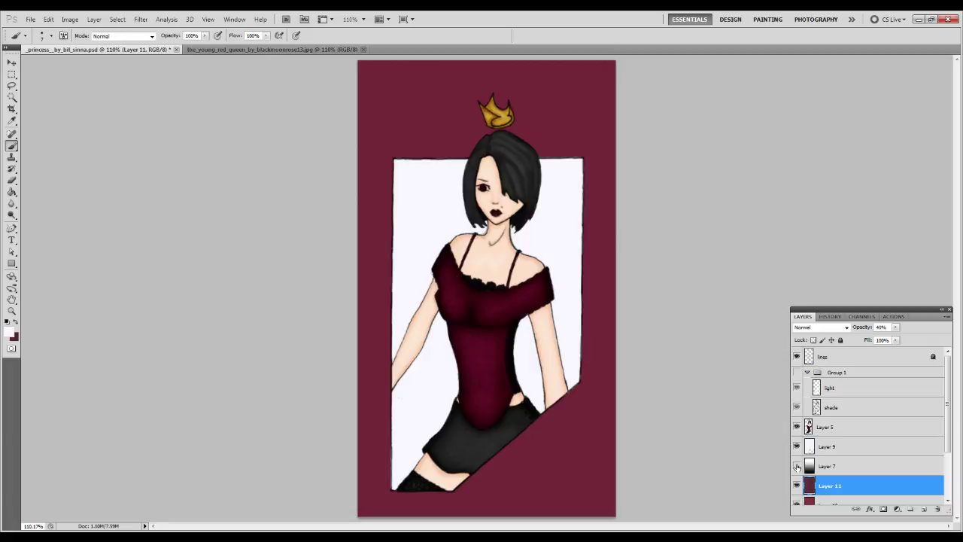
pyautogui.click(797, 467)
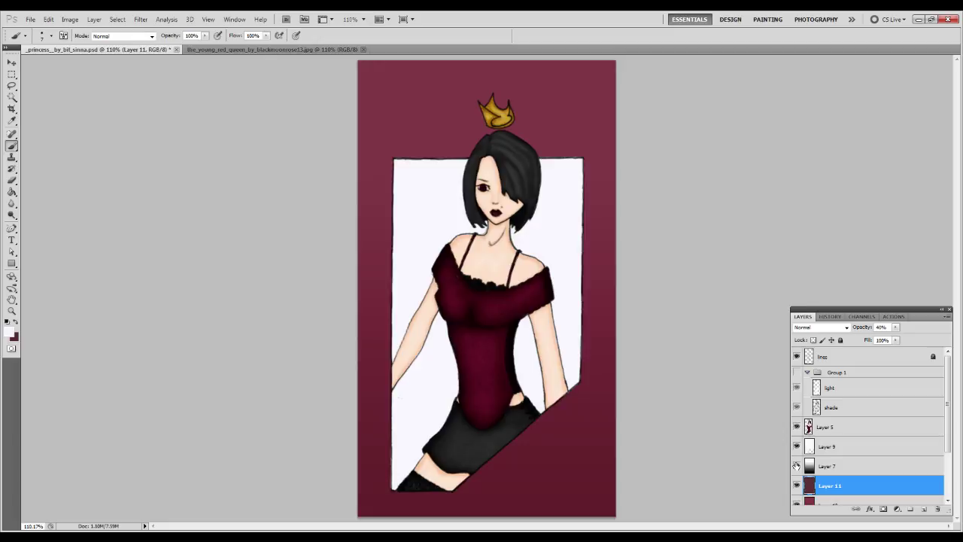
# - Hide the gradient Layer 7 and sample the flat maroon background as paint colour
pyautogui.moveTo(796, 467); pyautogui.dragTo(797, 447)
pyautogui.click(796, 448)
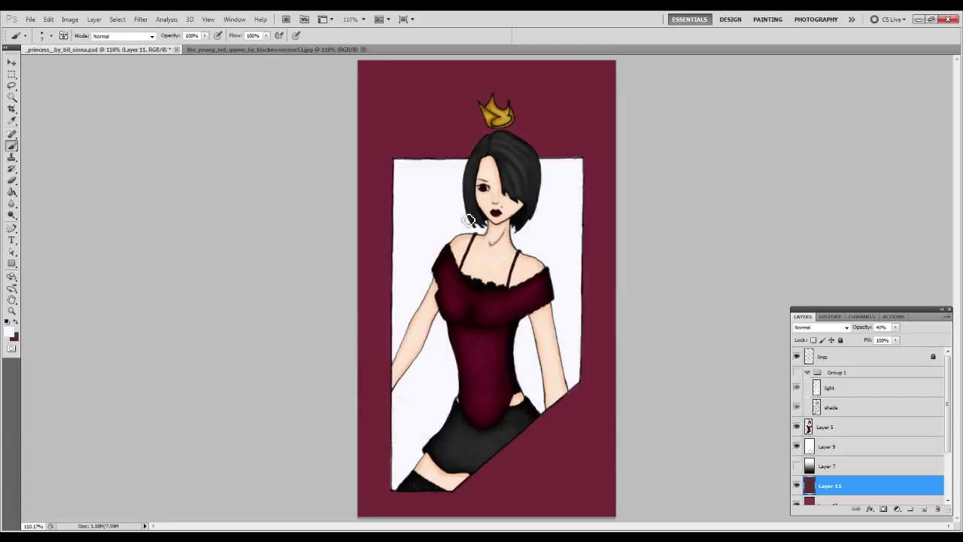
pyautogui.keyDown('alt'); pyautogui.click(393, 111); pyautogui.keyUp('alt')
pyautogui.click(839, 448)
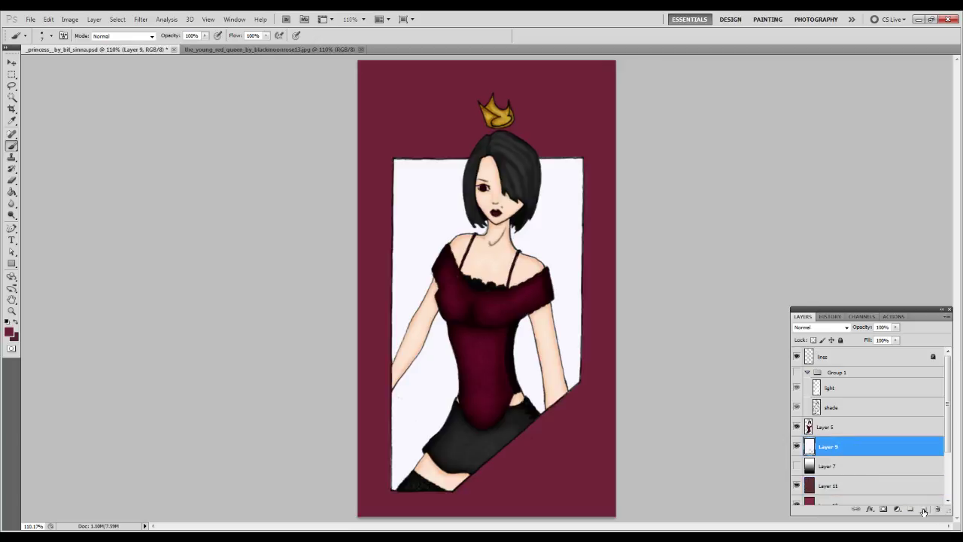
# - Add a new empty layer above Layer 9 and start loading a brush set
pyautogui.click(923, 510)
pyautogui.rightClick(441, 268)
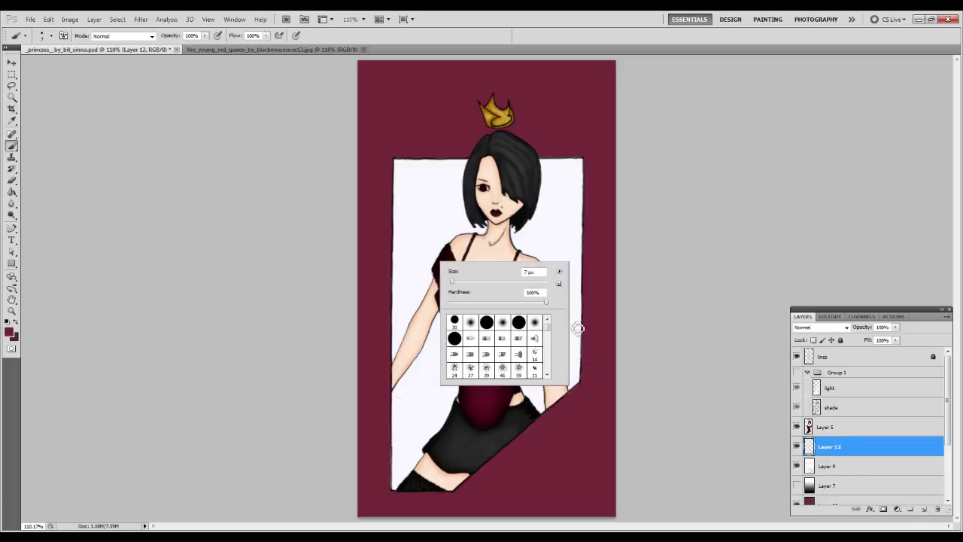
pyautogui.click(558, 270)
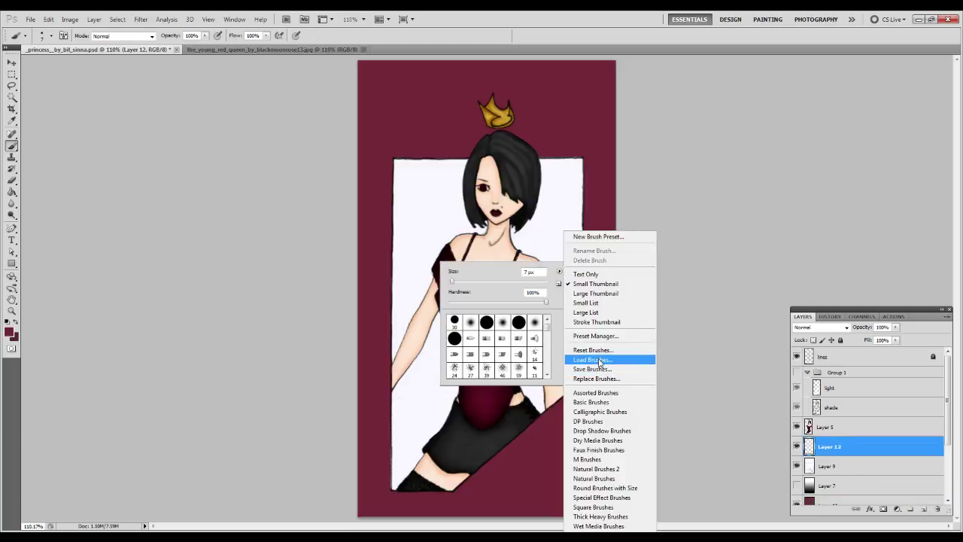
pyautogui.click(600, 360)
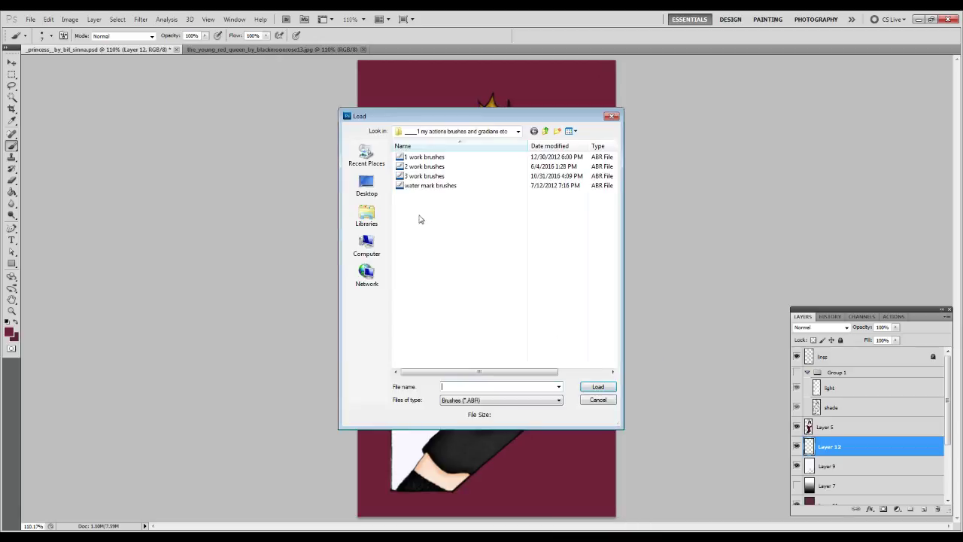
# - Load the SS-hearts brush file from the brushes by redheadstock folder
pyautogui.click(545, 130)
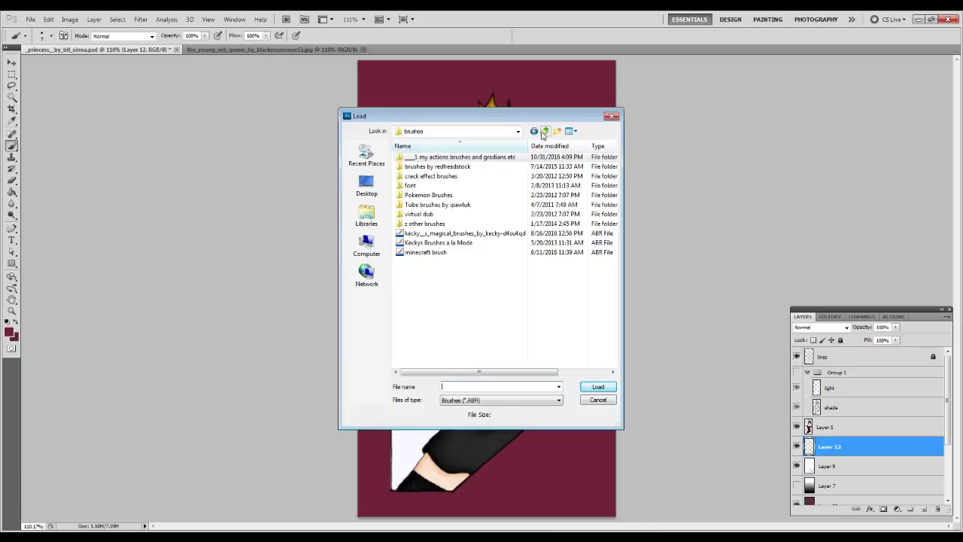
pyautogui.doubleClick(433, 167)
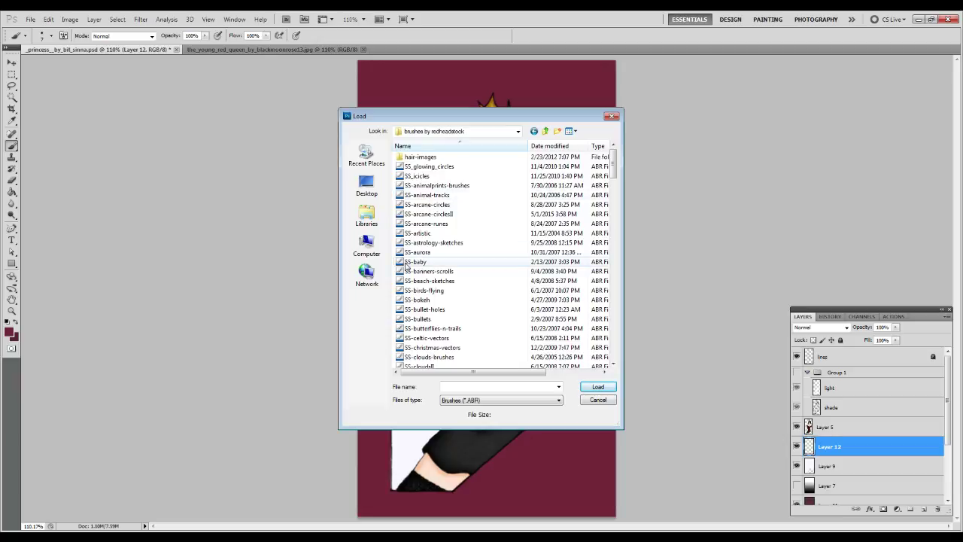
pyautogui.click(425, 309)
pyautogui.scroll(-6, 435, 313)
pyautogui.scroll(-9, 434, 313)
pyautogui.scroll(-1, 435, 313)
pyautogui.scroll(-1, 434, 313)
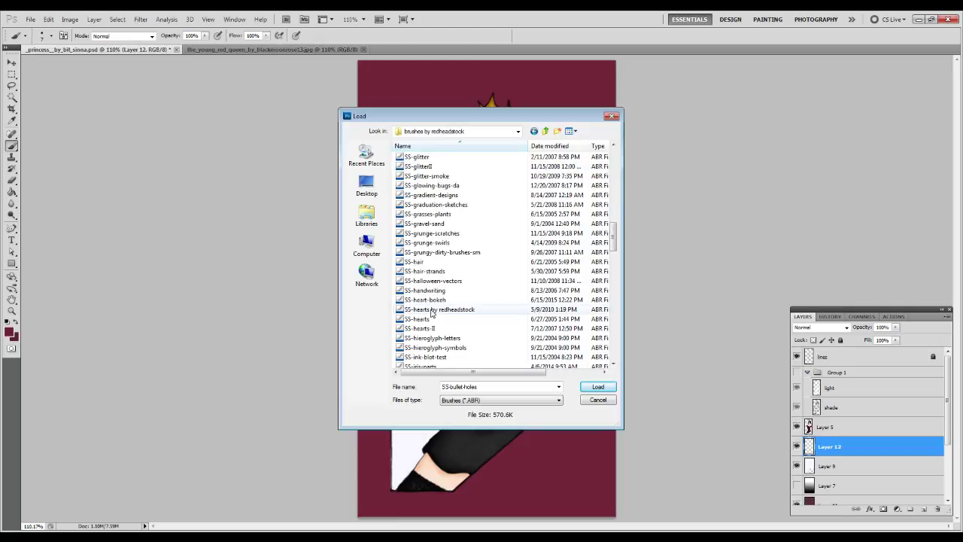
pyautogui.click(433, 310)
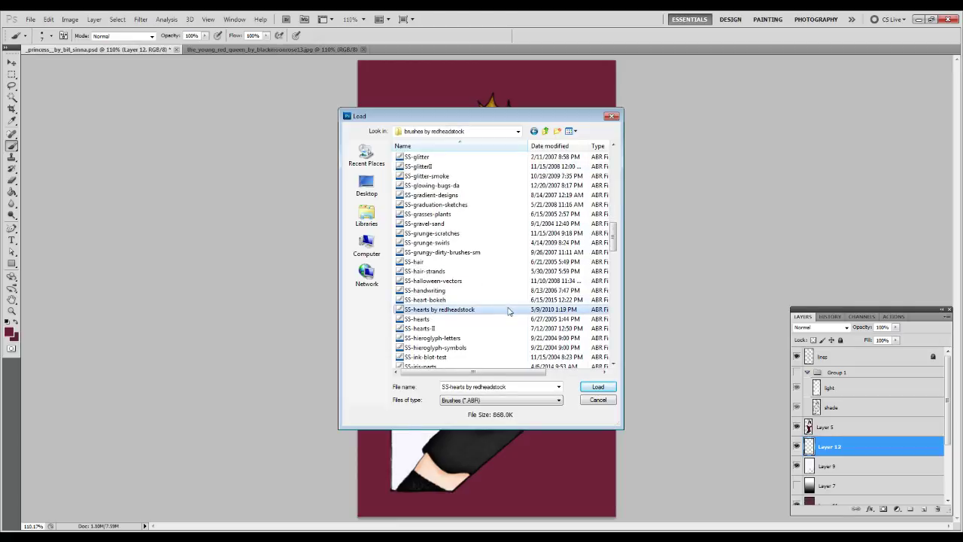
pyautogui.click(455, 320)
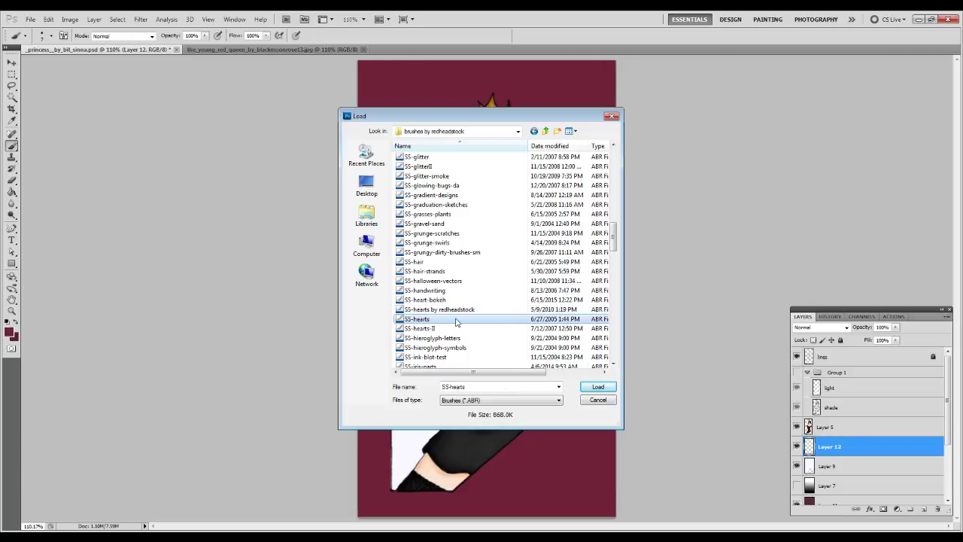
pyautogui.click(598, 386)
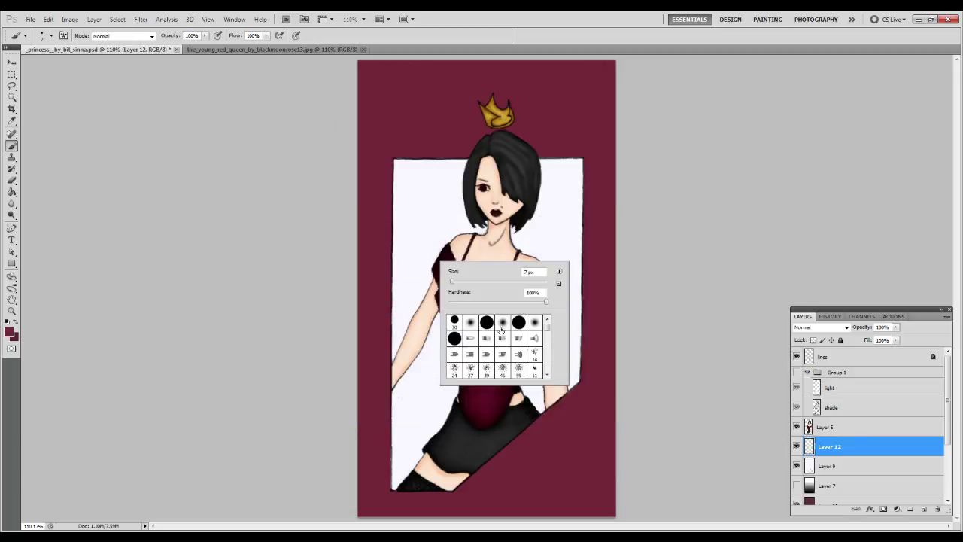
# - Test-stamp pink hearts with the first heart brush and a 368 px brush, undoing each
pyautogui.moveTo(549, 331); pyautogui.dragTo(556, 372)
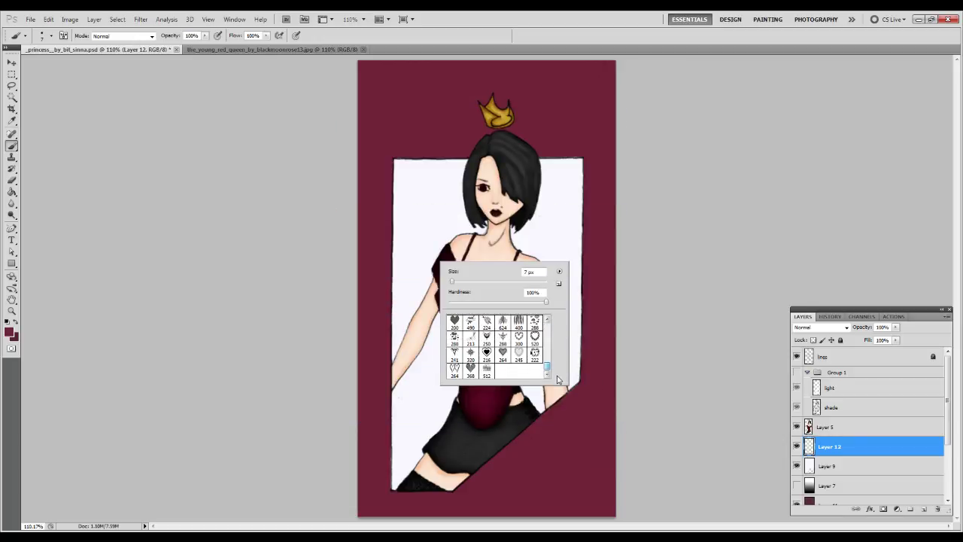
pyautogui.click(454, 322)
pyautogui.click(431, 207)
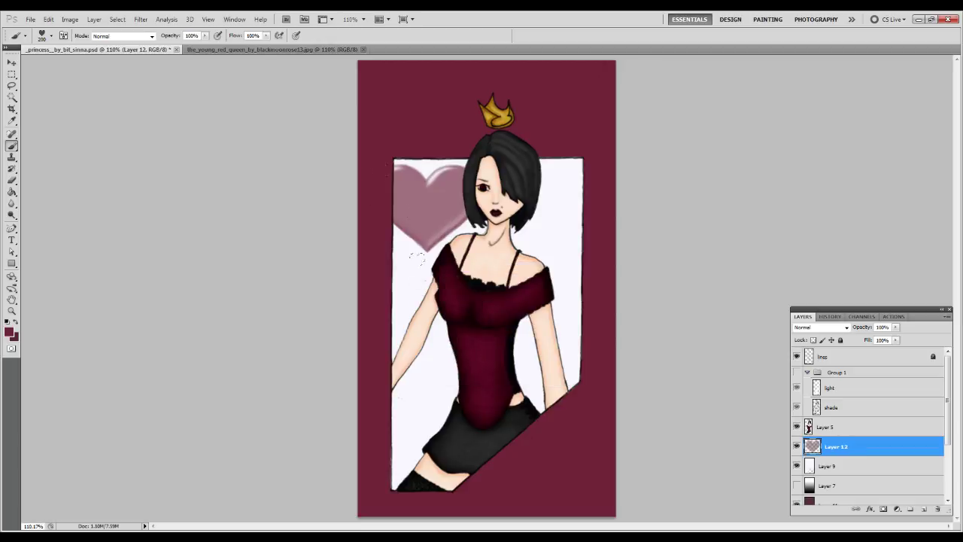
pyautogui.hotkey('ctrl', 'z')
pyautogui.rightClick(482, 367)
pyautogui.click(480, 391)
pyautogui.press('Return')
pyautogui.click(331, 145)
pyautogui.hotkey('ctrl', 'z')
# - Try the 250 and 344 heart brushes, undo the stamps, and keep the 344 px tip
pyautogui.rightClick(481, 324)
pyautogui.click(523, 391)
pyautogui.click(437, 218)
pyautogui.hotkey('ctrl', 'z')
pyautogui.rightClick(476, 336)
pyautogui.scroll(5, 527, 391)
pyautogui.click(564, 389)
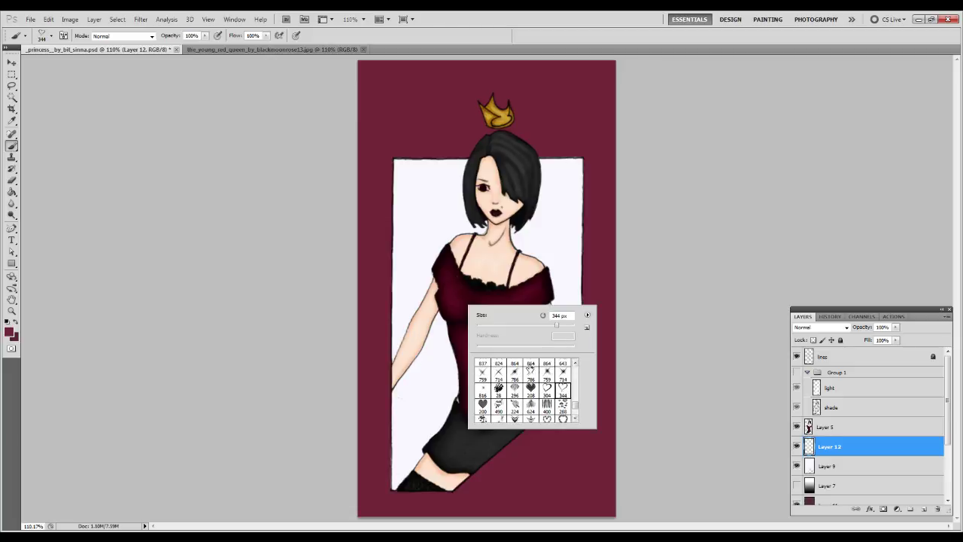
pyautogui.click(363, 158)
pyautogui.hotkey('ctrl', 'z')
pyautogui.rightClick(476, 335)
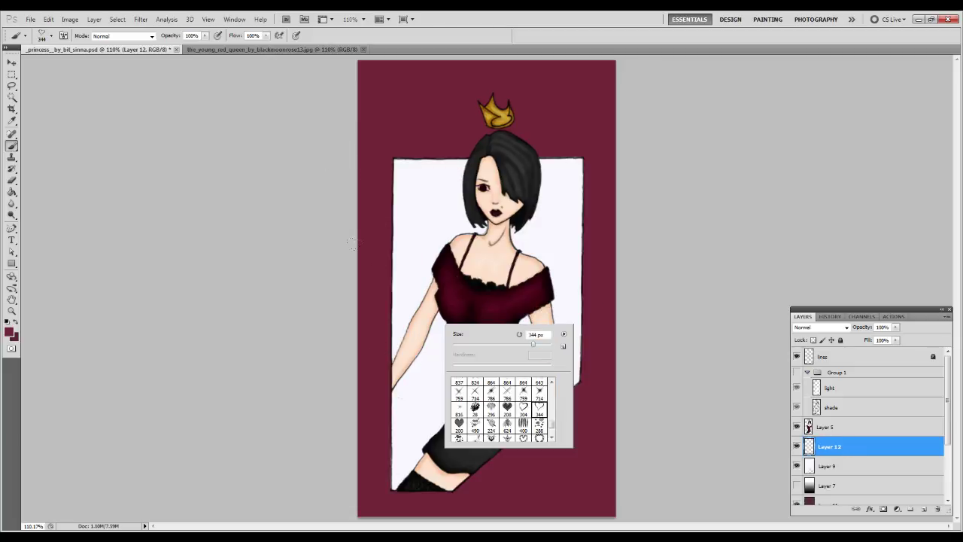
pyautogui.click(563, 335)
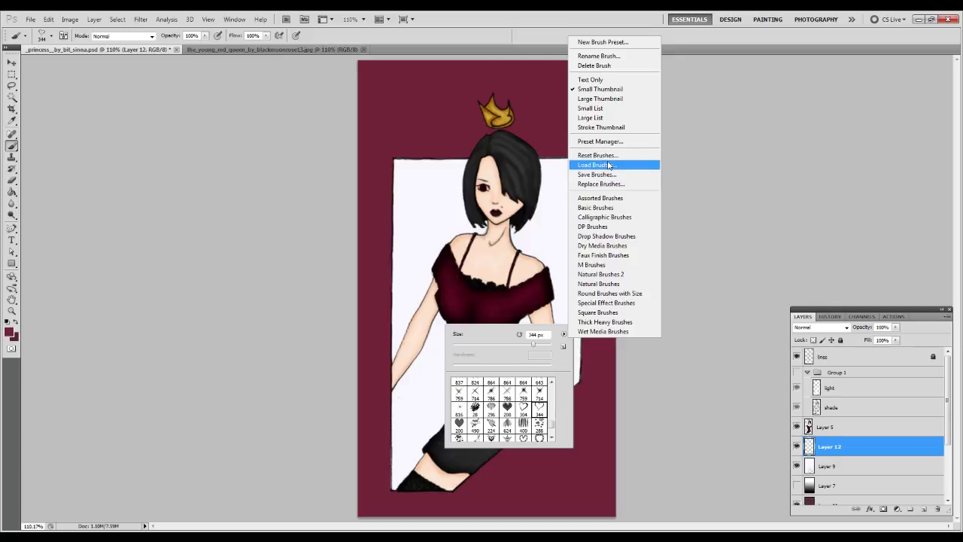
# - Load the SS-hearts-II brush set
pyautogui.click(607, 166)
pyautogui.moveTo(613, 157)
pyautogui.mouseDown()
pyautogui.moveTo(619, 321)
pyautogui.moveTo(616, 250)
pyautogui.mouseUp()
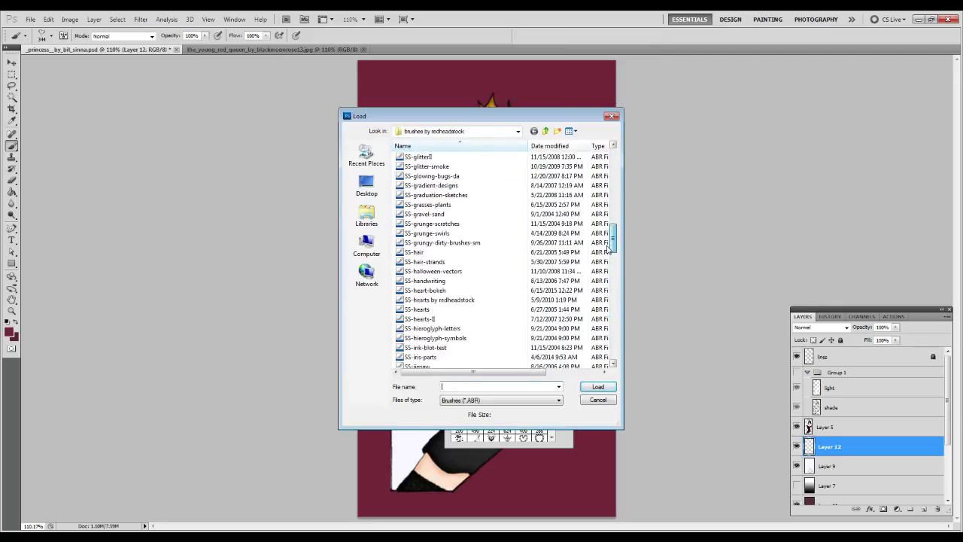
pyautogui.click(433, 319)
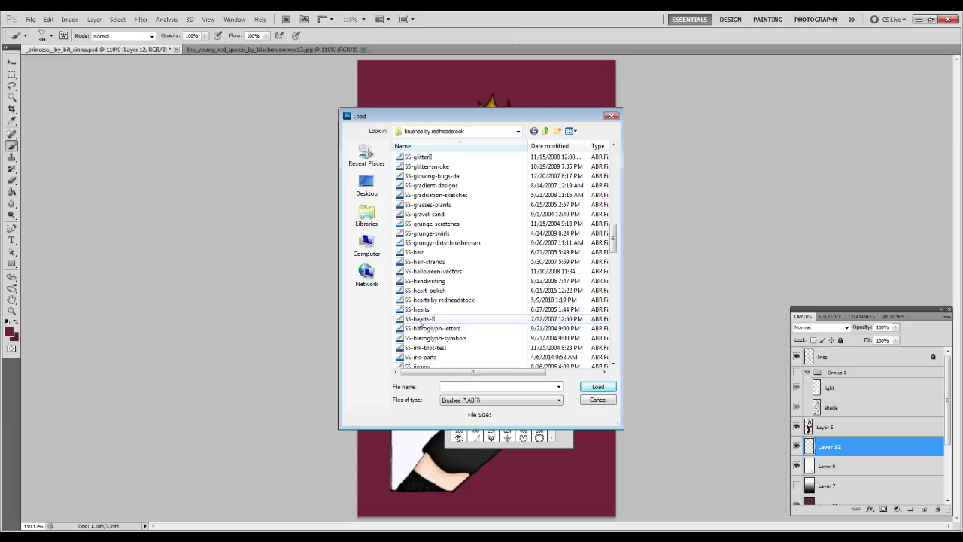
pyautogui.click(597, 387)
# - Test the 752 and 528 heart brushes with stamps at the upper left, undoing each
pyautogui.moveTo(551, 383); pyautogui.dragTo(553, 439)
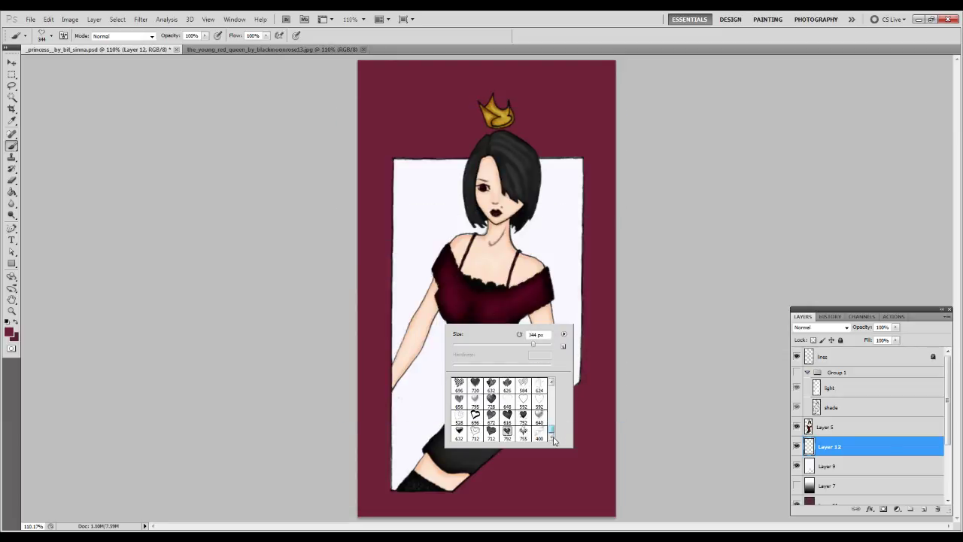
pyautogui.click(521, 416)
pyautogui.press('Return')
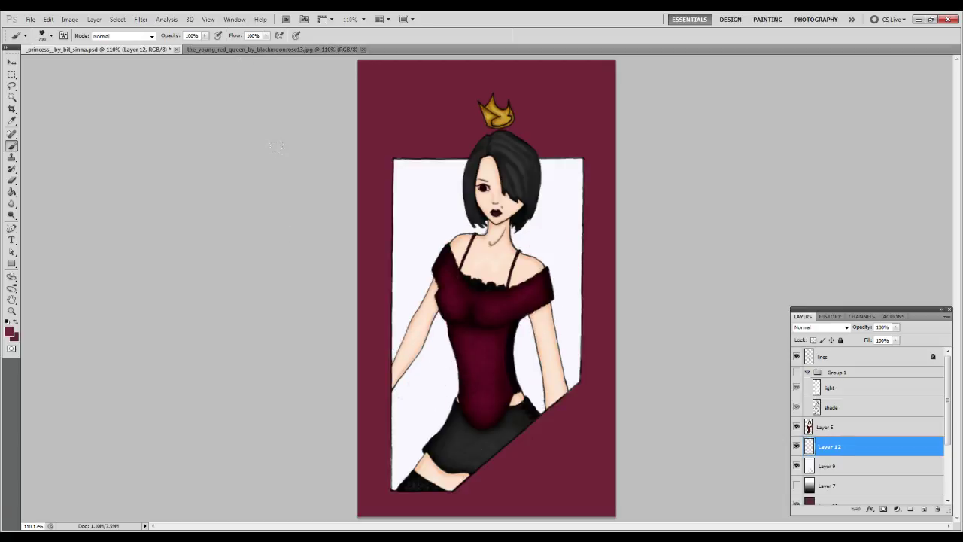
pyautogui.click(411, 182)
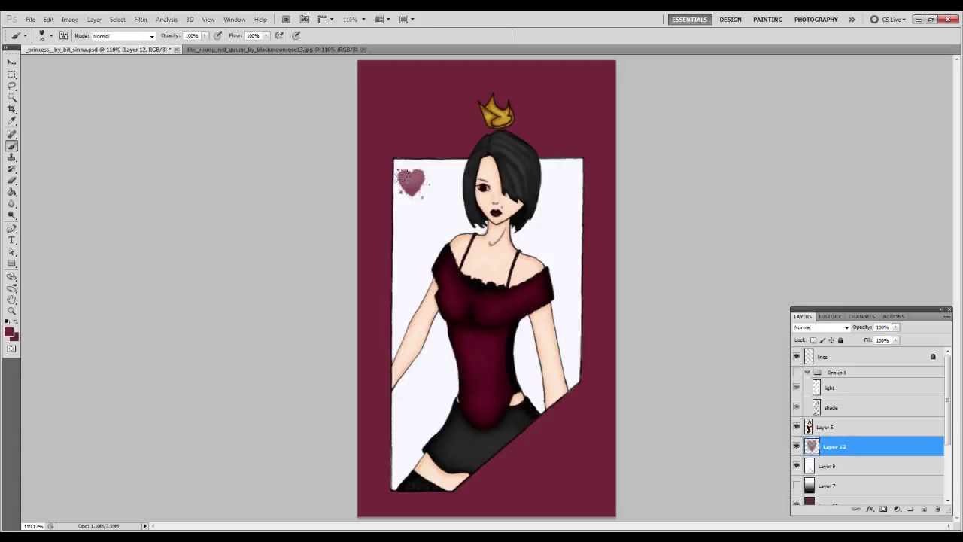
pyautogui.hotkey('ctrl', 'z')
pyautogui.rightClick(423, 208)
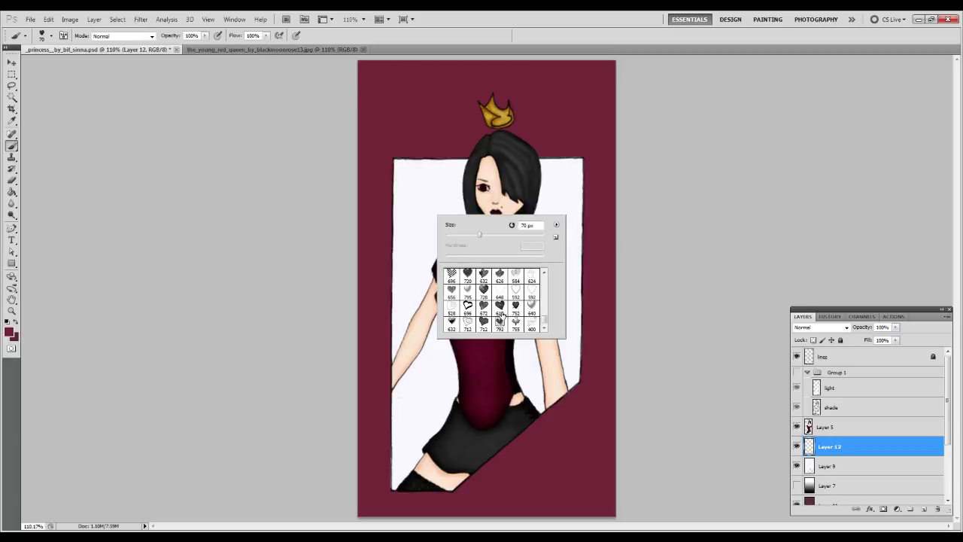
pyautogui.click(452, 306)
pyautogui.press('Return')
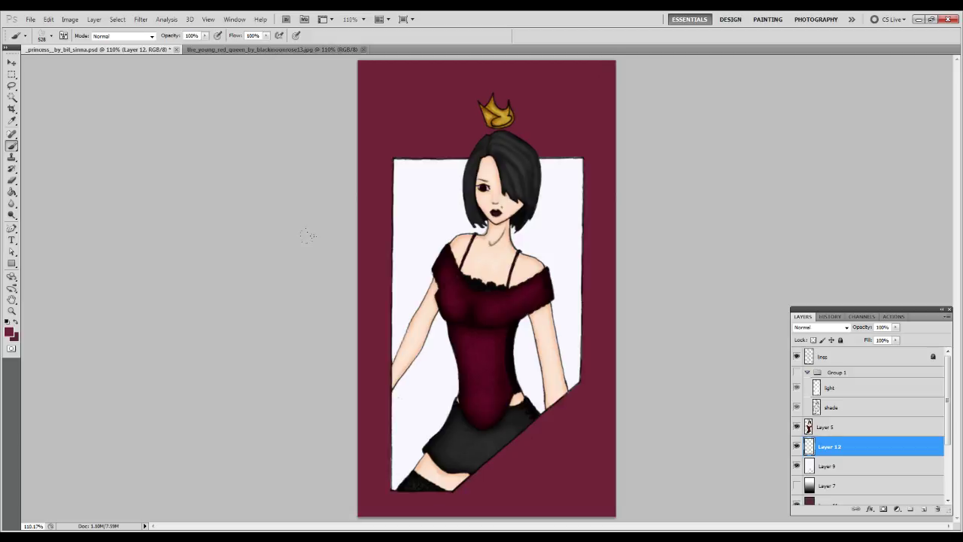
pyautogui.press('[')
pyautogui.press('[')
pyautogui.press('[')
pyautogui.press('[')
pyautogui.press('[')
pyautogui.press('[')
pyautogui.press('[')
pyautogui.press('[')
pyautogui.press('[')
pyautogui.press('[')
pyautogui.press('[')
pyautogui.press('[')
pyautogui.press('[')
pyautogui.press('[')
pyautogui.press('[')
pyautogui.moveTo(411, 176); pyautogui.dragTo(414, 181)
pyautogui.hotkey('ctrl', 'z')
# - Try the 712 heart brush shrunk to 70 px, then undo the stamp
pyautogui.rightClick(440, 227)
pyautogui.click(490, 342)
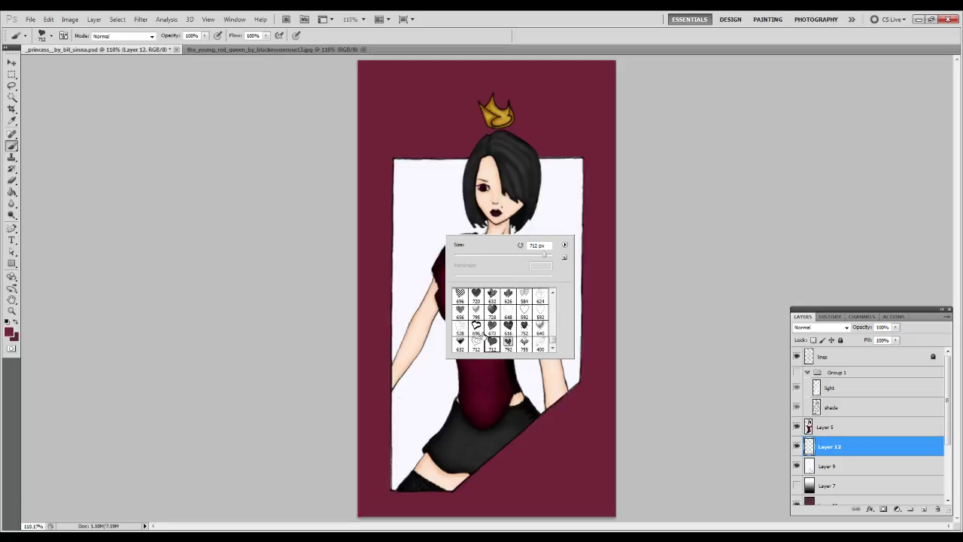
pyautogui.press('Return')
pyautogui.press('[')
pyautogui.press('[')
pyautogui.press('[')
pyautogui.press('[')
pyautogui.press('[')
pyautogui.press('[')
pyautogui.press('[')
pyautogui.press('[')
pyautogui.press('[')
pyautogui.press('[')
pyautogui.press('[')
pyautogui.press('[')
pyautogui.click(418, 184)
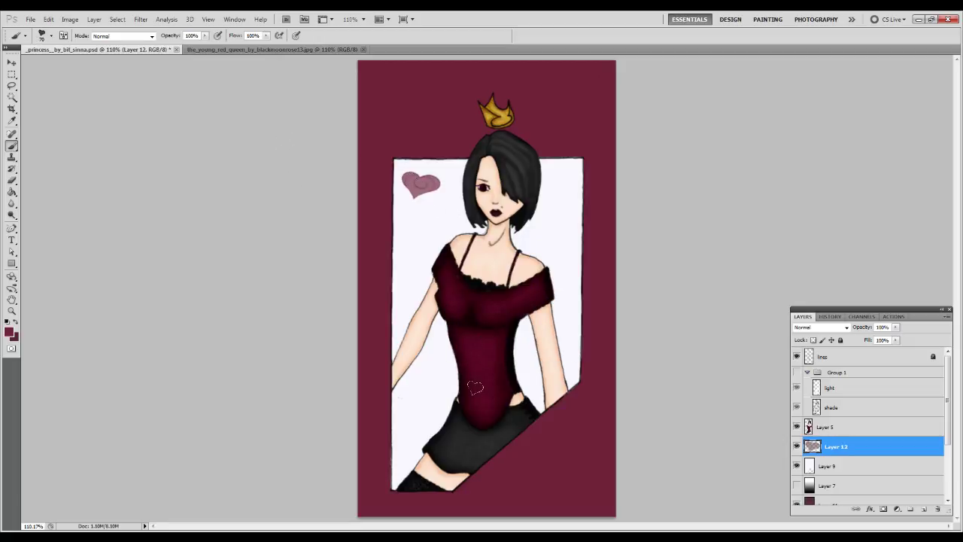
pyautogui.hotkey('ctrl', 'z')
# - Test the 632 heart brush at full size and at 70 px, undoing both stamps
pyautogui.rightClick(457, 290)
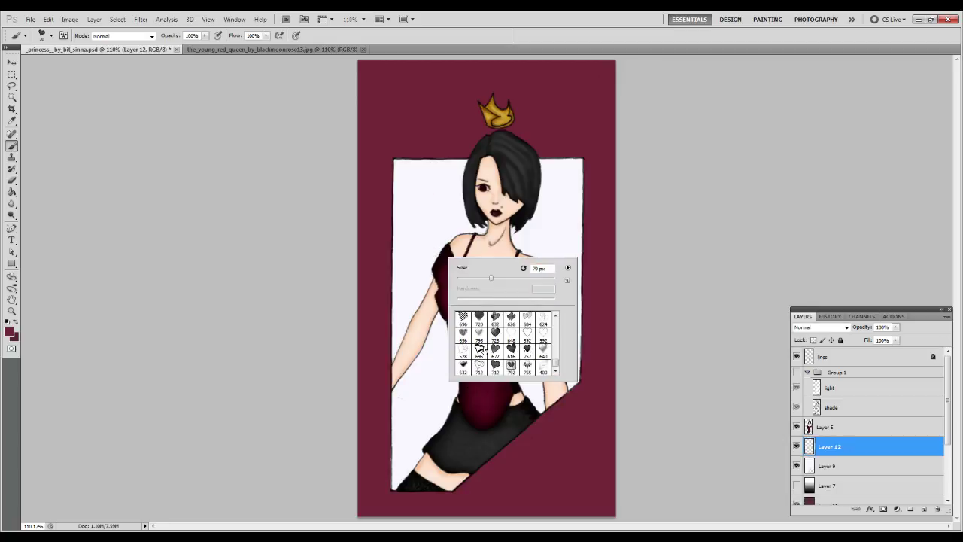
pyautogui.click(463, 366)
pyautogui.click(444, 369)
pyautogui.hotkey('ctrl', 'z')
pyautogui.press('[')
pyautogui.press('[')
pyautogui.press('[')
pyautogui.click(412, 181)
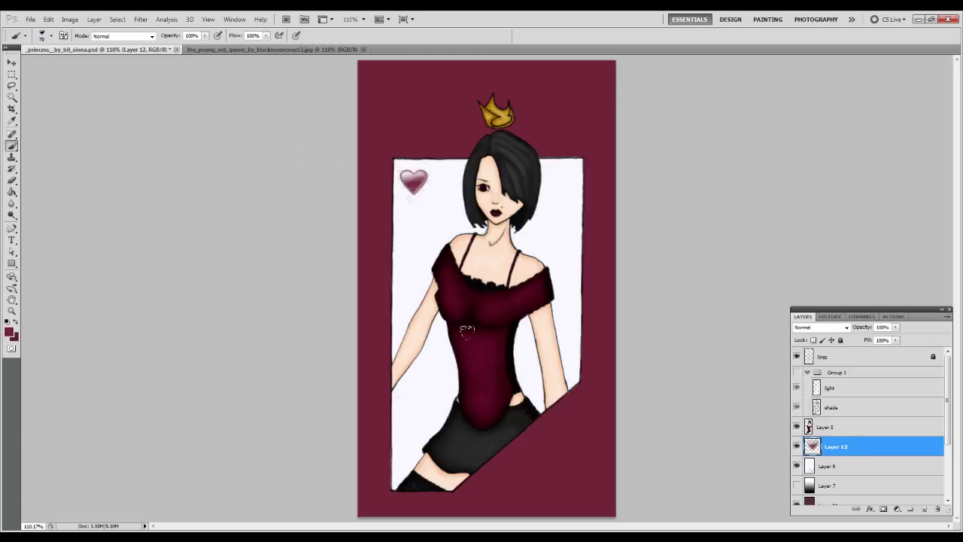
pyautogui.hotkey('ctrl', 'z')
# - Try the 696 checkered heart brush and undo the stamp
pyautogui.rightClick(466, 285)
pyautogui.click(487, 346)
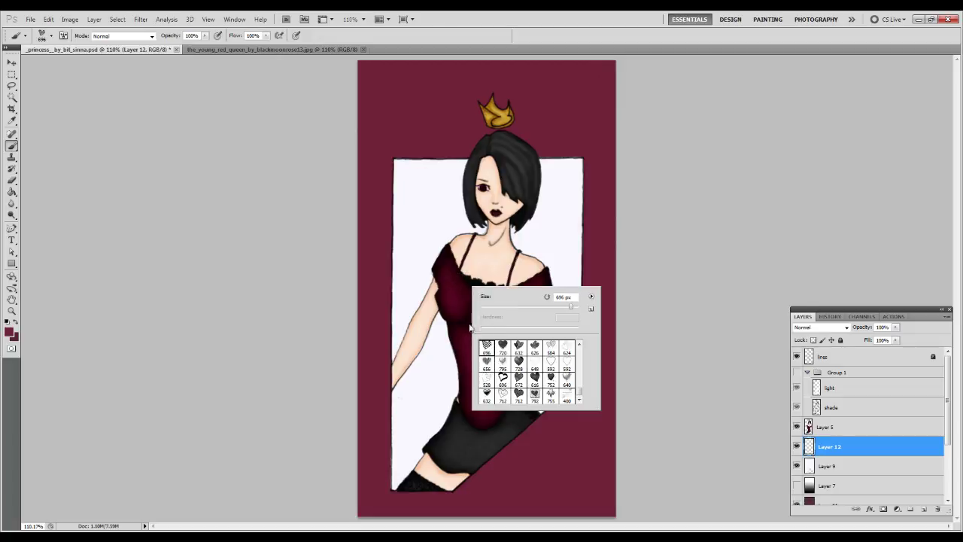
pyautogui.click(447, 331)
pyautogui.hotkey('ctrl', 'z')
# - Stamp a thin outlined heart with the 648 brush at the white panel's upper left
pyautogui.rightClick(449, 332)
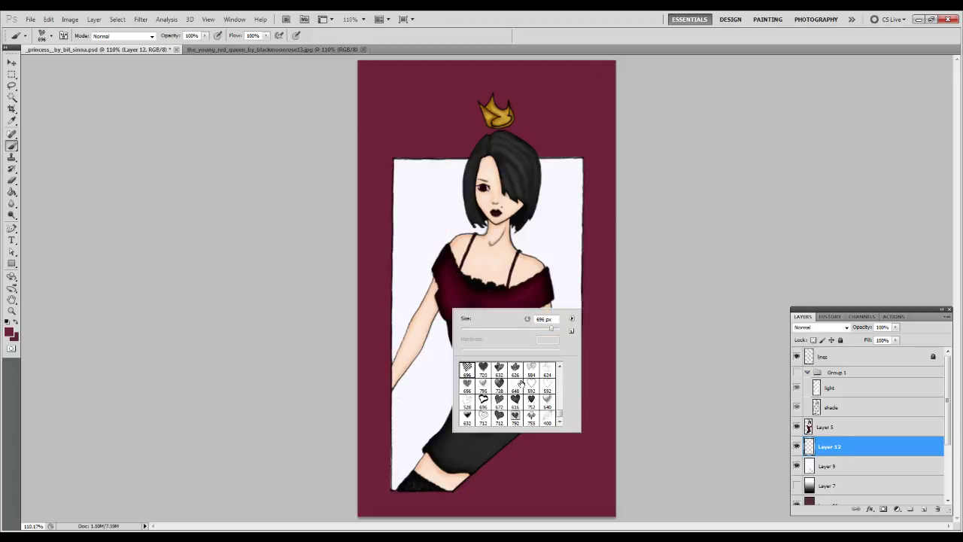
pyautogui.click(547, 370)
pyautogui.click(520, 387)
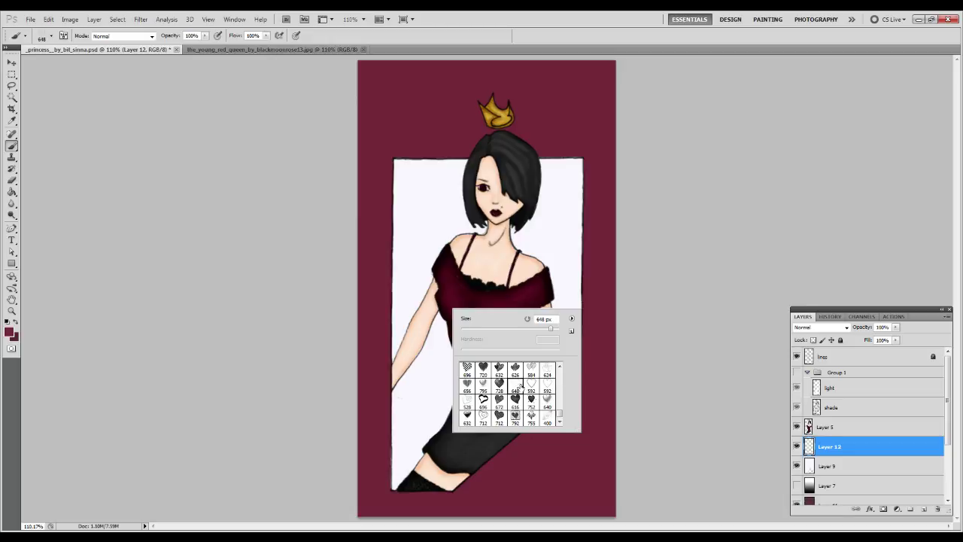
pyautogui.click(265, 80)
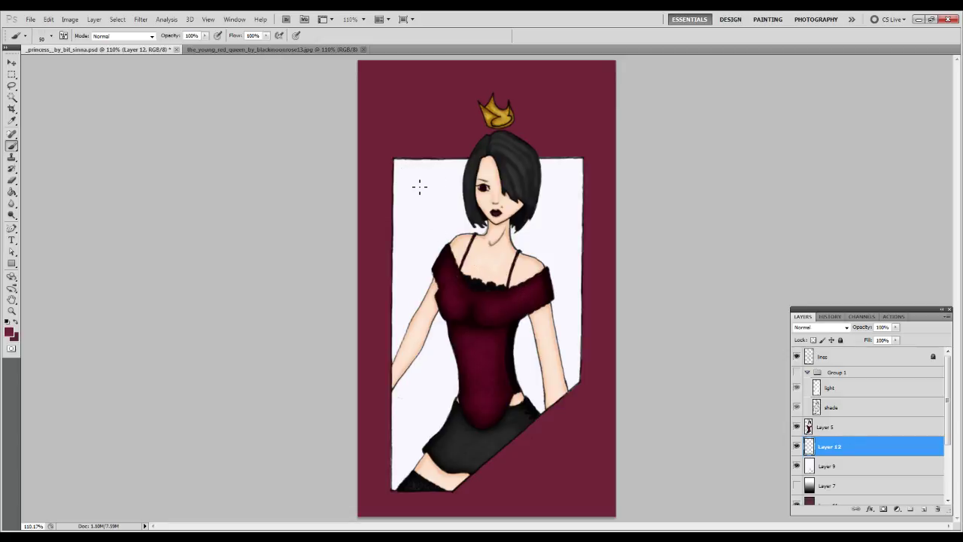
# - Stamp a heart outline with heart brush 592 in the card's upper-left corner on Layer 12
pyautogui.rightClick(472, 325)
pyautogui.click(544, 380)
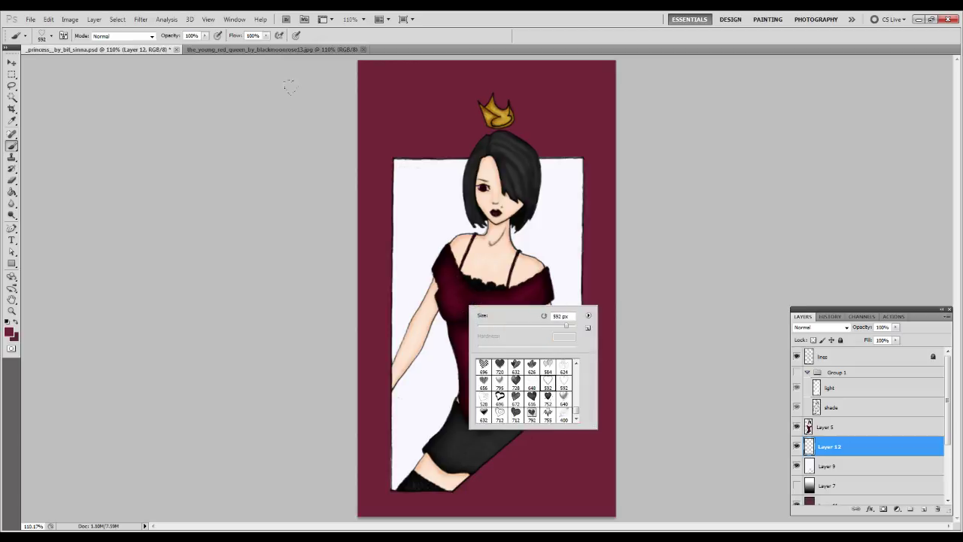
pyautogui.press('Return')
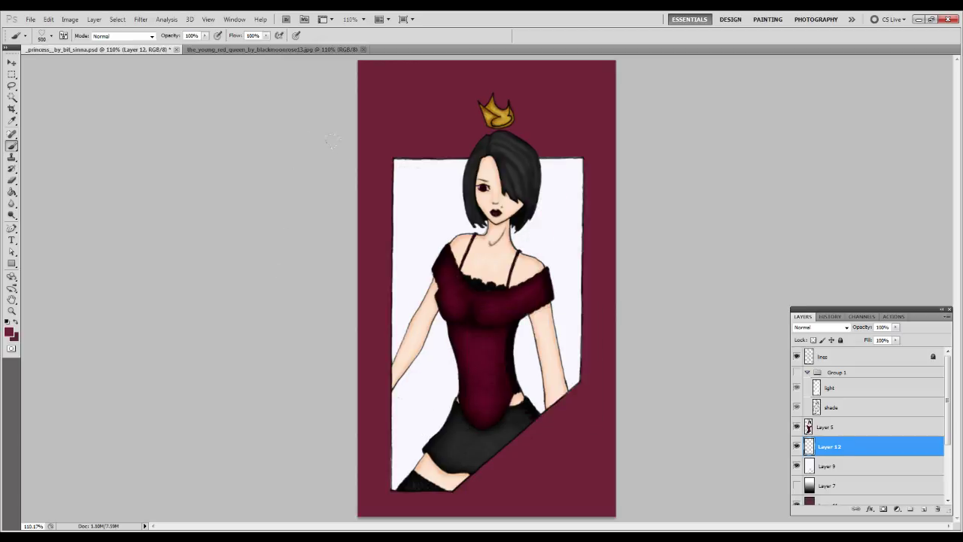
pyautogui.click(417, 184)
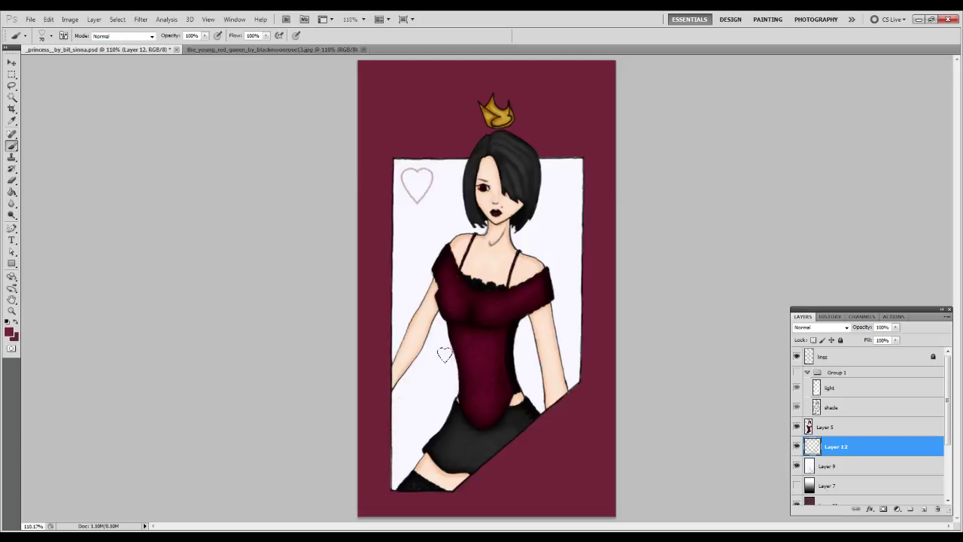
# - On new Layer 13, stamp a sparkly pink heart around it with the 592 brush at 90
pyautogui.click(923, 511)
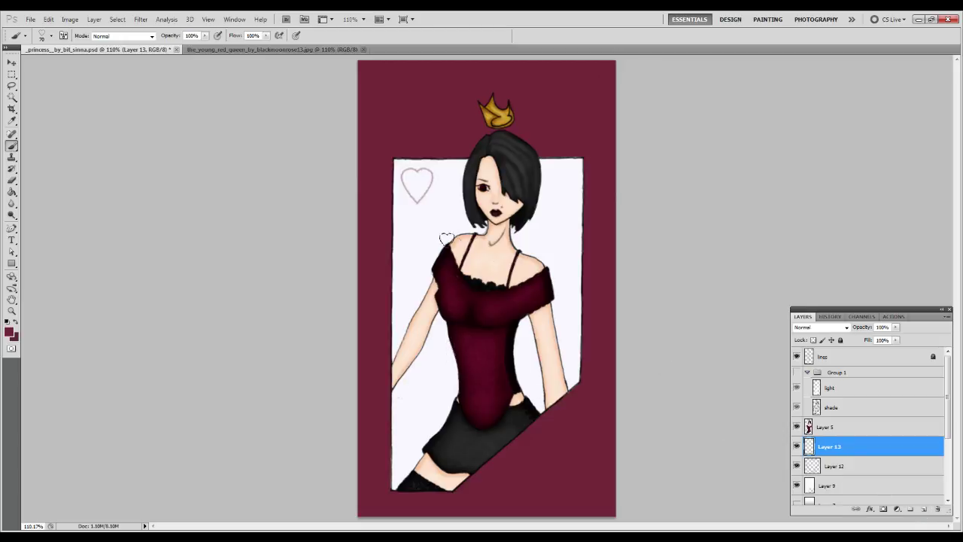
pyautogui.rightClick(454, 246)
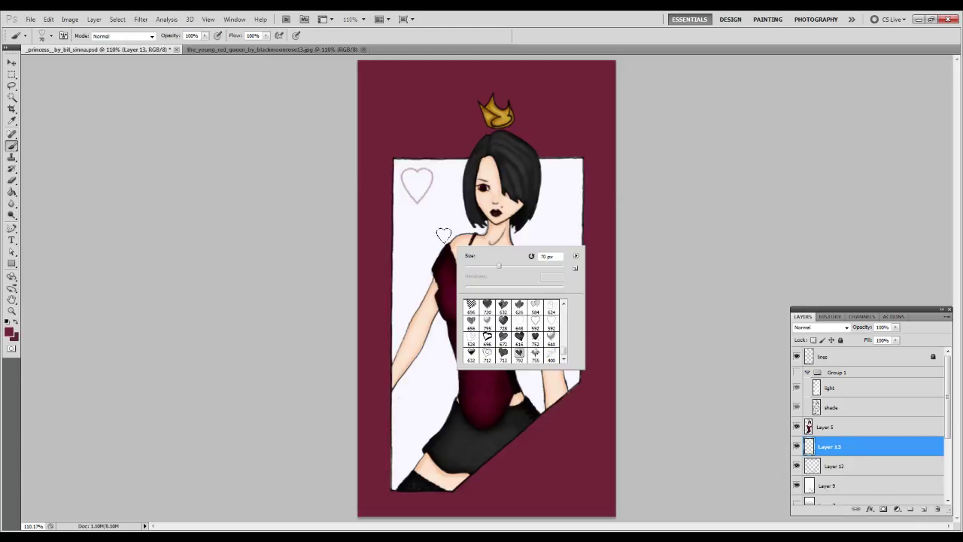
pyautogui.click(552, 324)
pyautogui.click(271, 105)
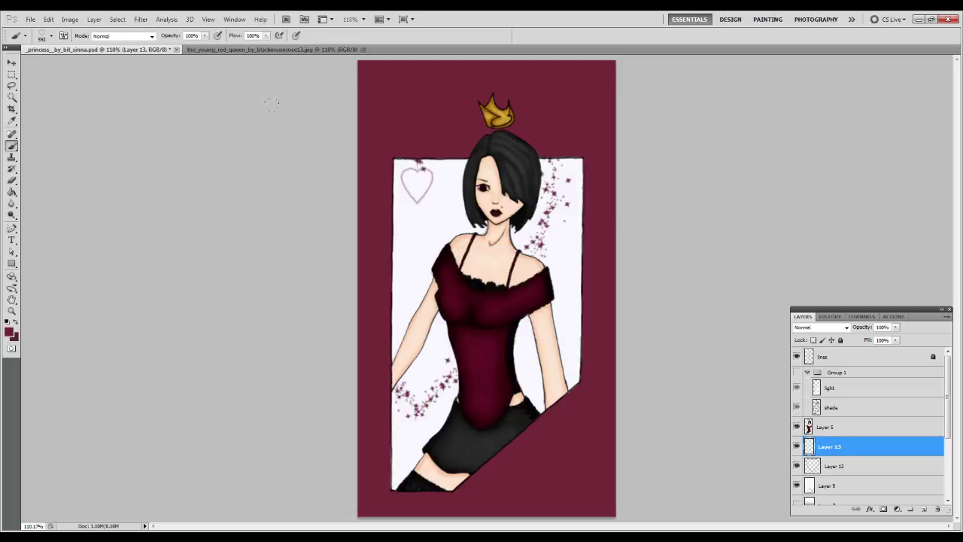
pyautogui.press('[')
pyautogui.press('[')
pyautogui.press('[')
pyautogui.press('[')
pyautogui.press('[')
pyautogui.press('[')
pyautogui.press('[')
pyautogui.press('[')
pyautogui.press('[')
pyautogui.press('[')
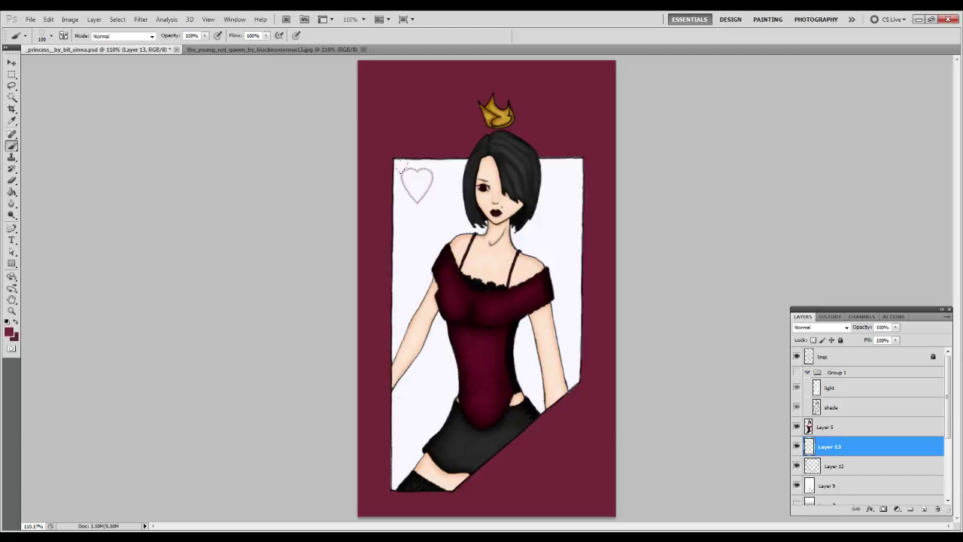
pyautogui.click(418, 184)
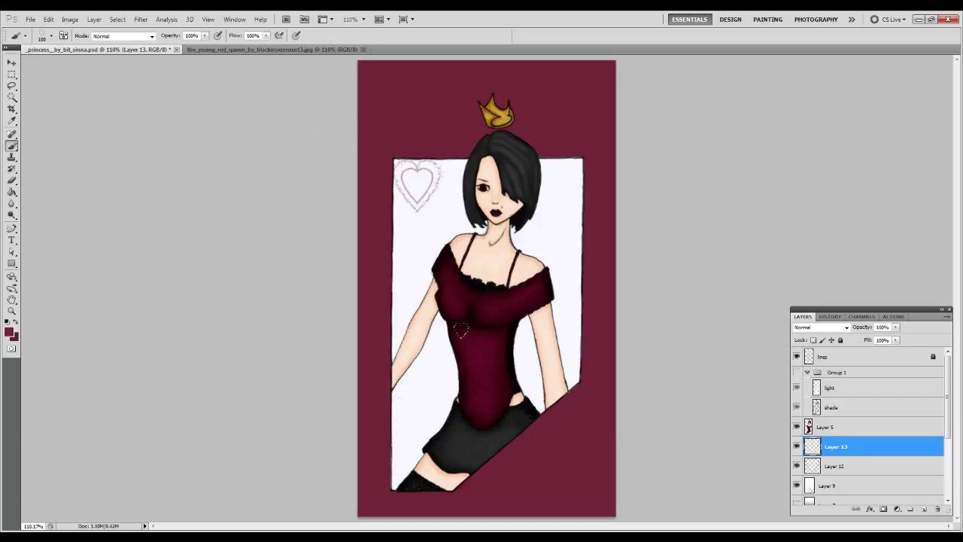
pyautogui.keyDown('shift'); pyautogui.click(852, 468); pyautogui.keyUp('shift')
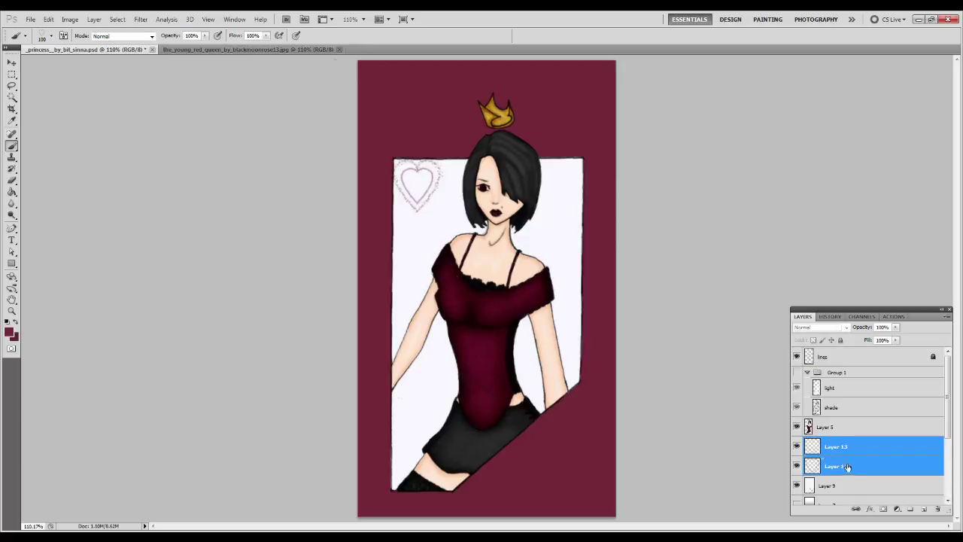
# - Nudge the heart ornament slightly right and down, then add new Layer 14
pyautogui.press('v')
pyautogui.moveTo(423, 192); pyautogui.dragTo(428, 200)
pyautogui.hotkey('ctrl', 'shift', 'alt', 'n')
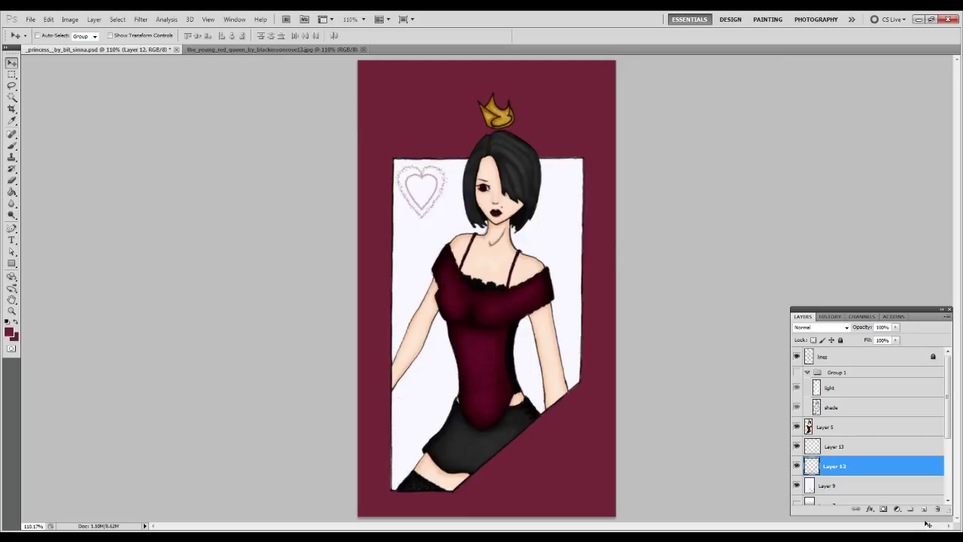
# - Stamp a filled pink heart inside the outline with the 752 heart brush at 35 px
pyautogui.rightClick(452, 256)
pyautogui.press('Escape')
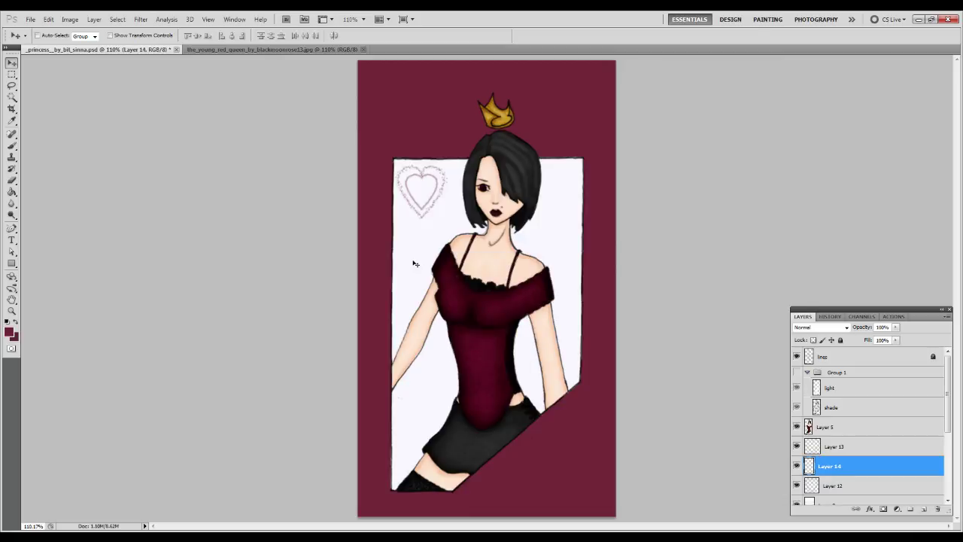
pyautogui.press('b')
pyautogui.rightClick(419, 262)
pyautogui.click(496, 352)
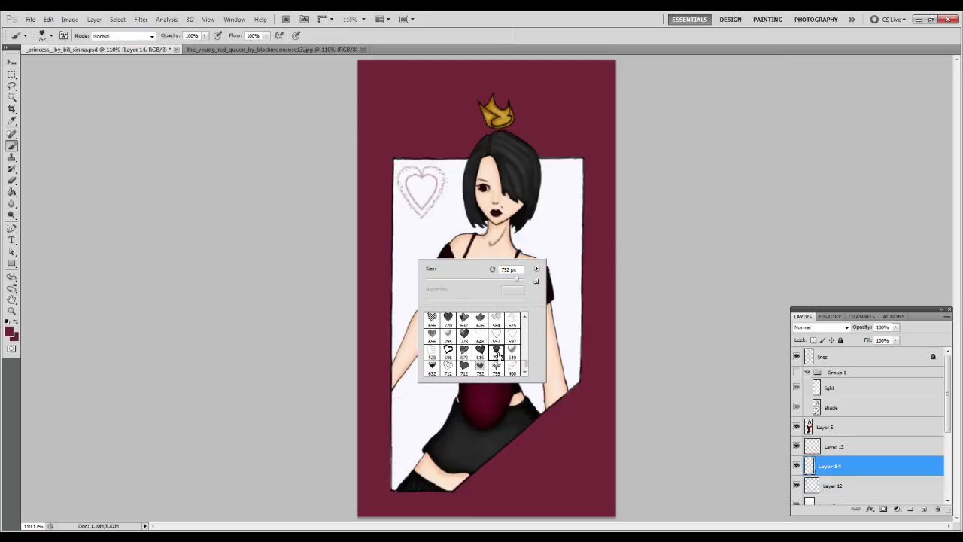
pyautogui.press('Return')
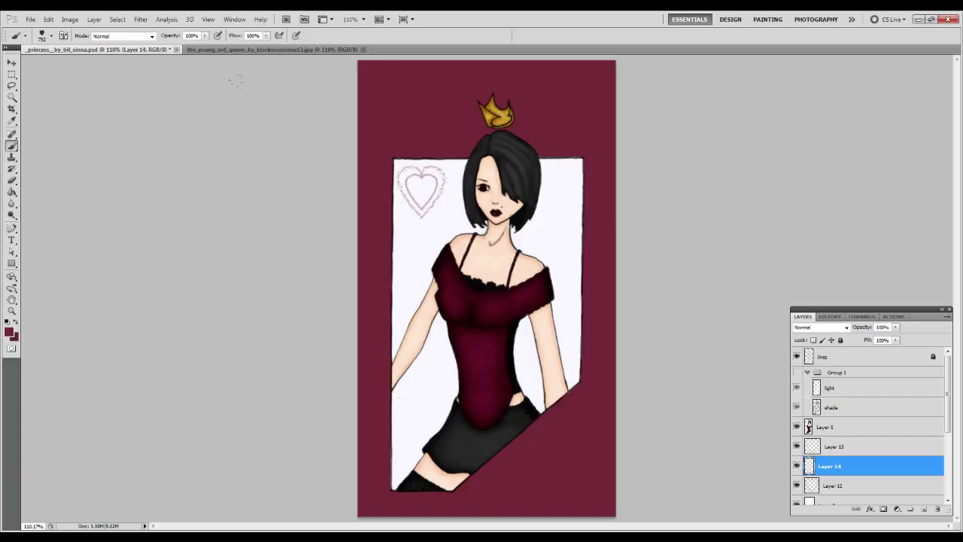
pyautogui.press('[')
pyautogui.press('[')
pyautogui.press('[')
pyautogui.press('[')
pyautogui.press('[')
pyautogui.press('[')
pyautogui.press('[')
pyautogui.press('[')
pyautogui.press('[')
pyautogui.press('[')
pyautogui.press('[')
pyautogui.press('[')
pyautogui.press('[')
pyautogui.press('[')
pyautogui.click(419, 188)
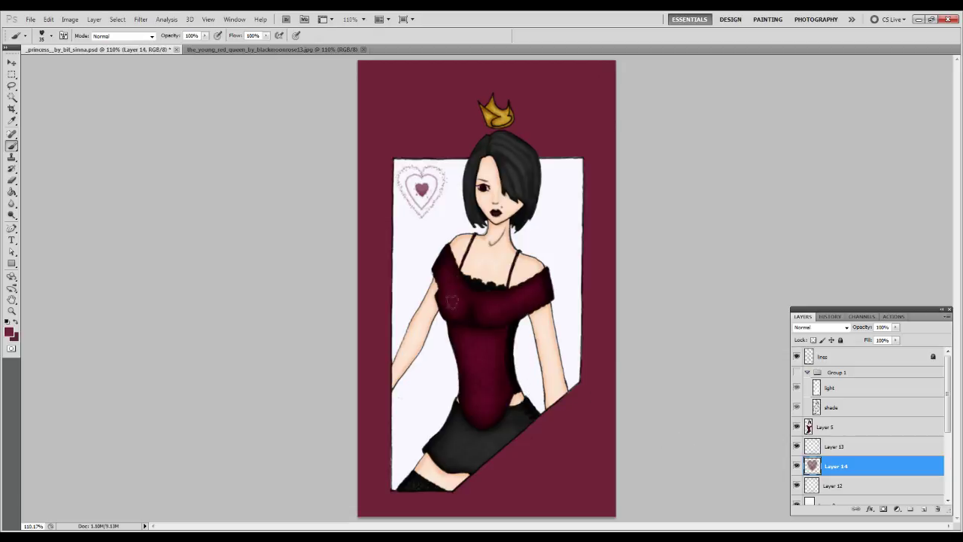
# - Hide the burgundy background layers to reveal transparency, then fit the image on screen
pyautogui.press('z')
pyautogui.click(559, 325)
pyautogui.moveTo(559, 325); pyautogui.dragTo(501, 324)
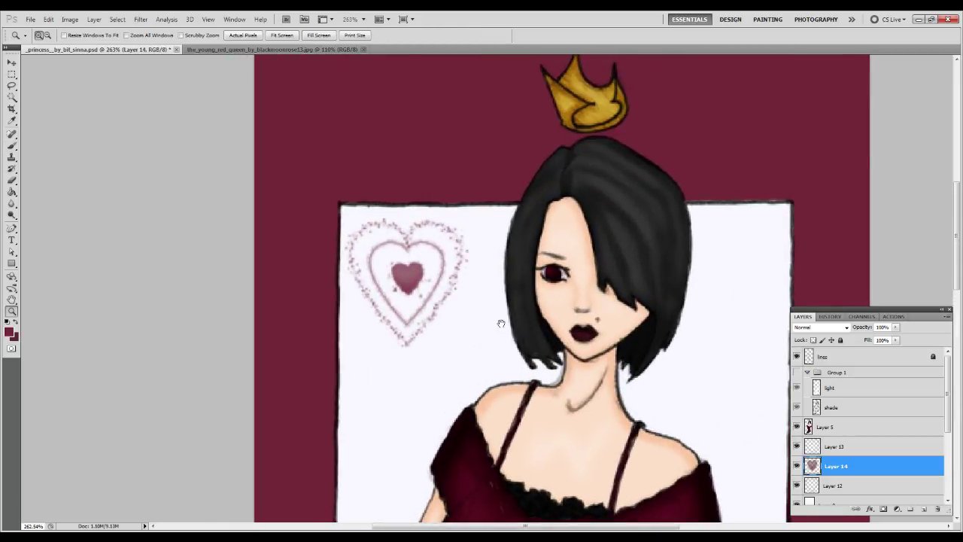
pyautogui.scroll(-2, 857, 468)
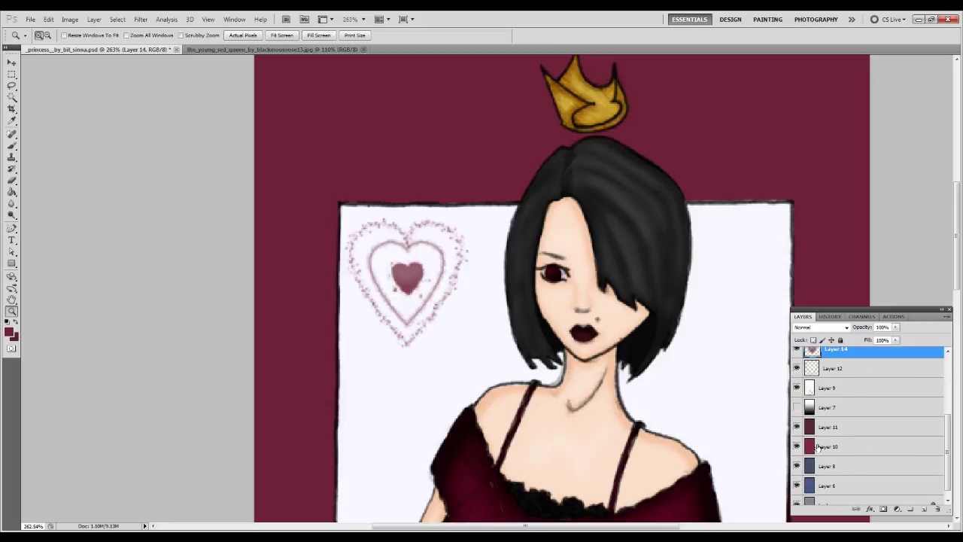
pyautogui.scroll(-1, 810, 496)
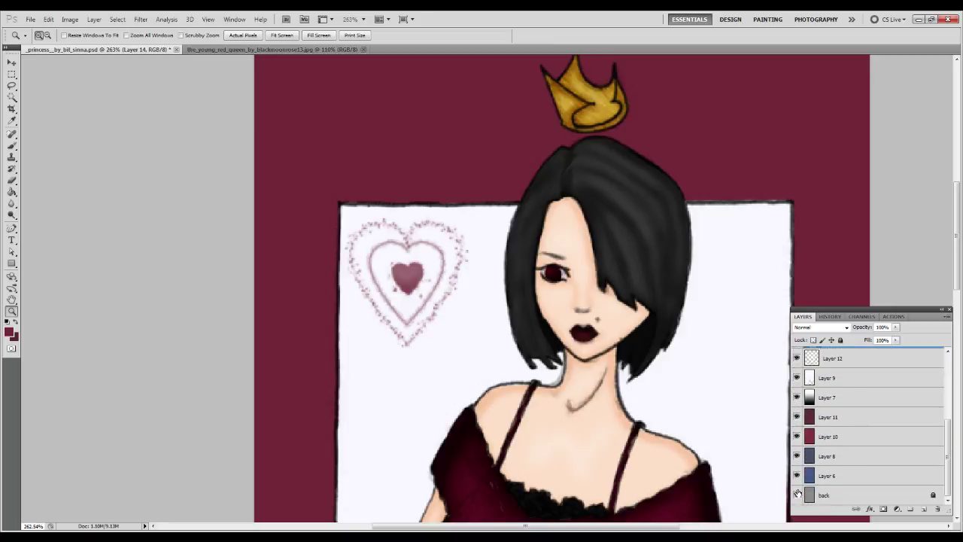
pyautogui.click(796, 474)
pyautogui.moveTo(795, 402); pyautogui.dragTo(797, 494)
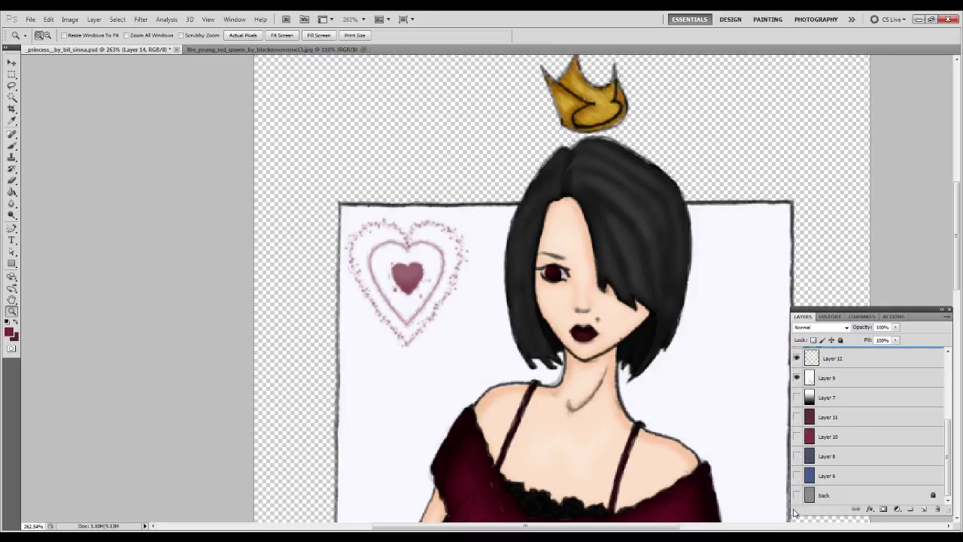
pyautogui.moveTo(563, 435); pyautogui.dragTo(565, 404)
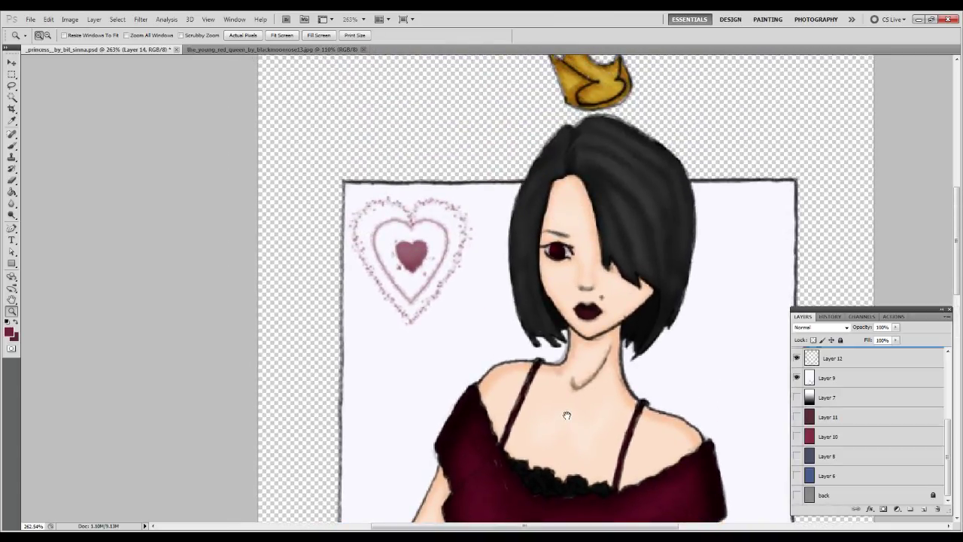
pyautogui.moveTo(524, 324); pyautogui.dragTo(538, 353)
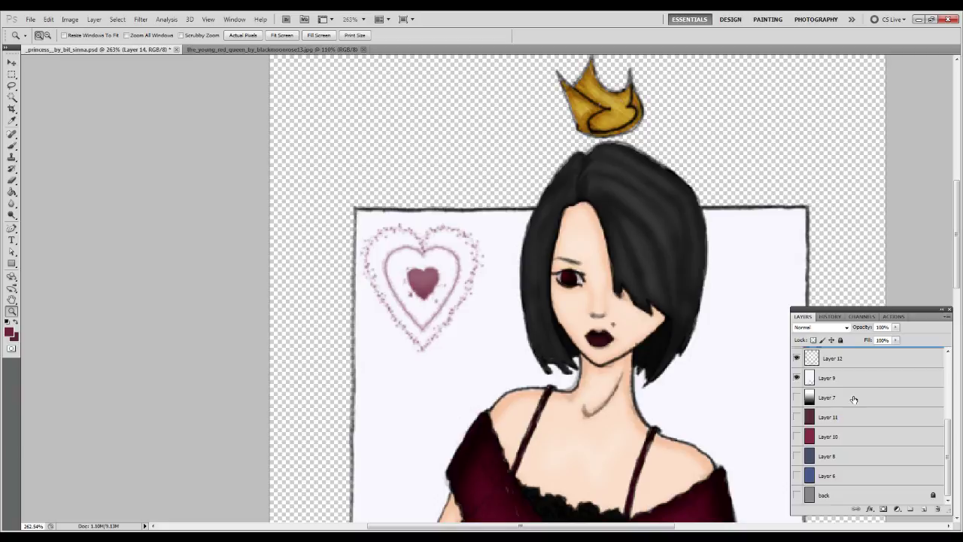
pyautogui.scroll(2, 853, 398)
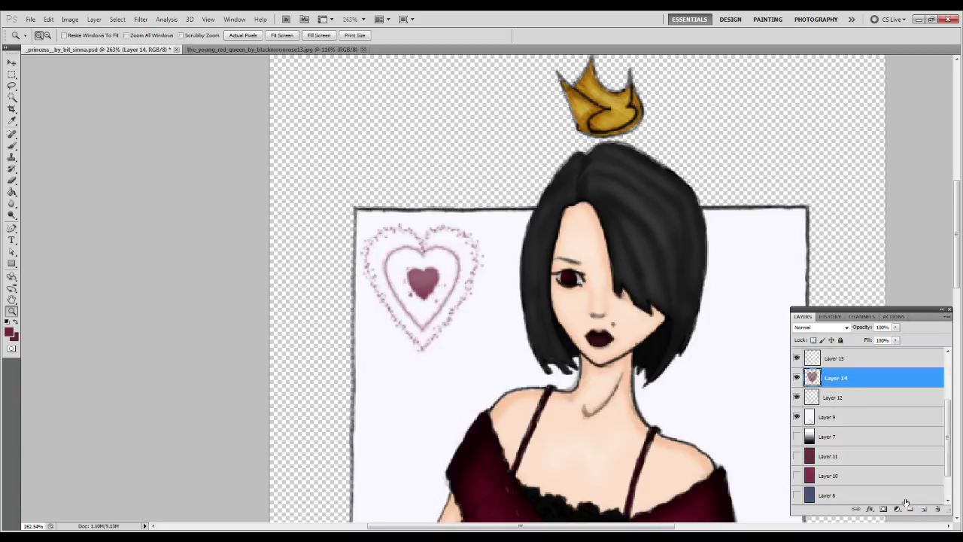
pyautogui.hotkey('ctrl', '0')
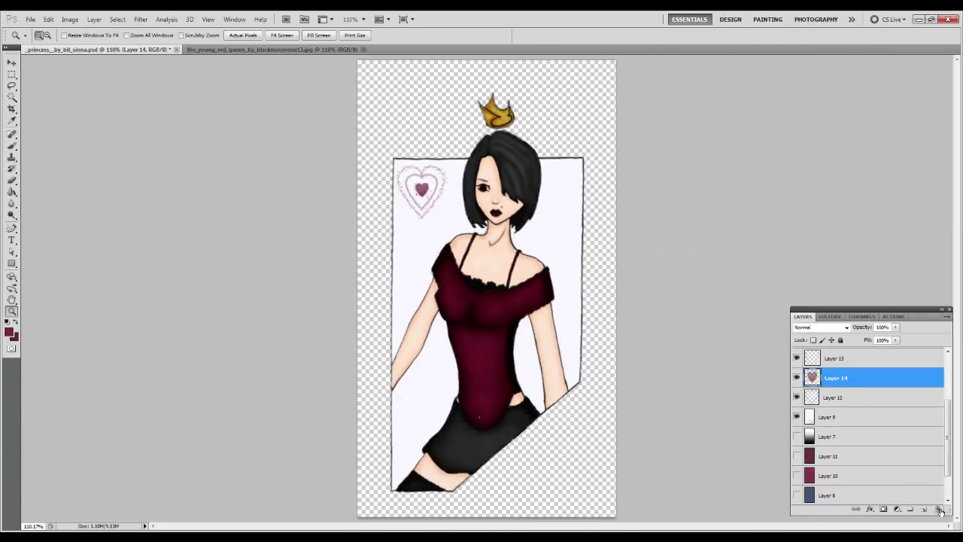
# - Replace the filled heart layer with new Layer 14 and stamp the 728 heart brush inside the inner outline
pyautogui.click(937, 509)
pyautogui.click(924, 509)
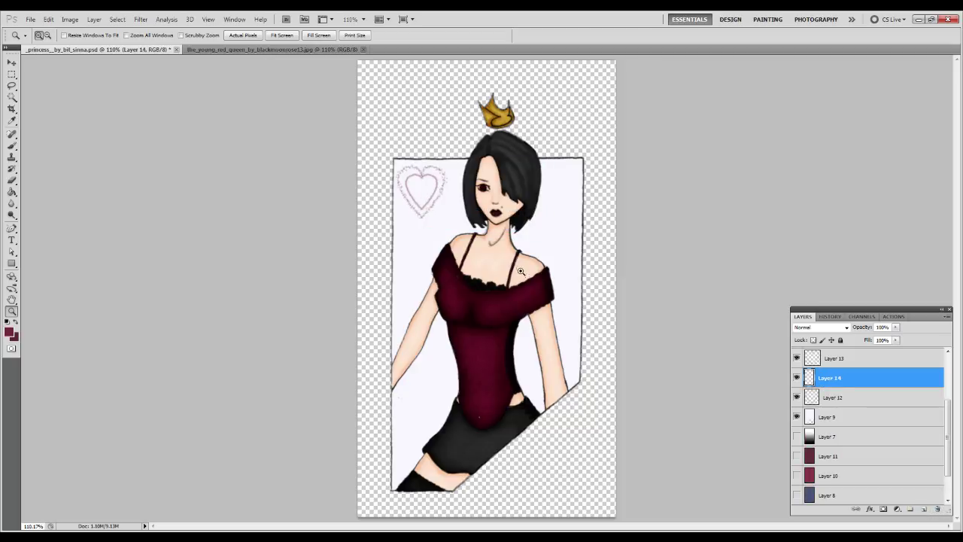
pyautogui.moveTo(385, 147); pyautogui.dragTo(457, 225)
pyautogui.press('b')
pyautogui.rightClick(417, 259)
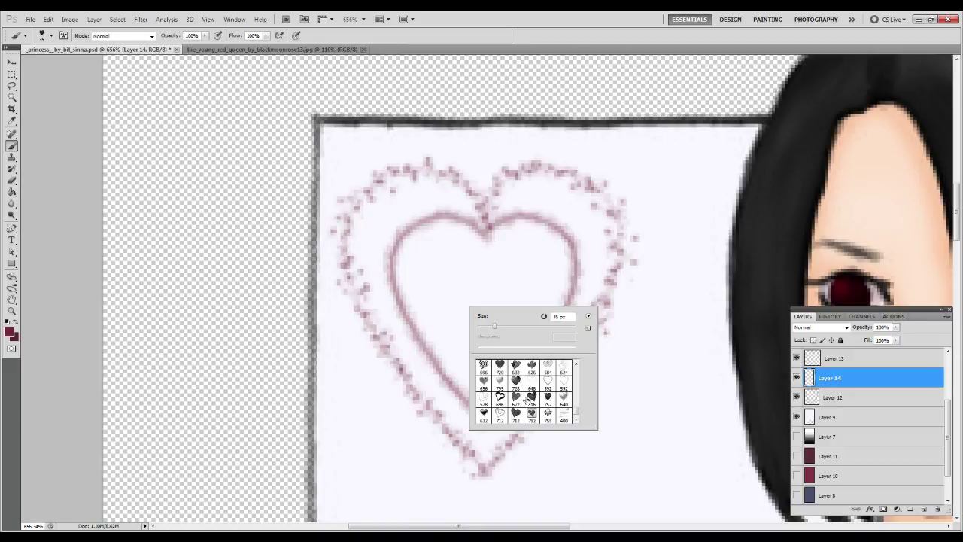
pyautogui.click(515, 381)
pyautogui.press('Return')
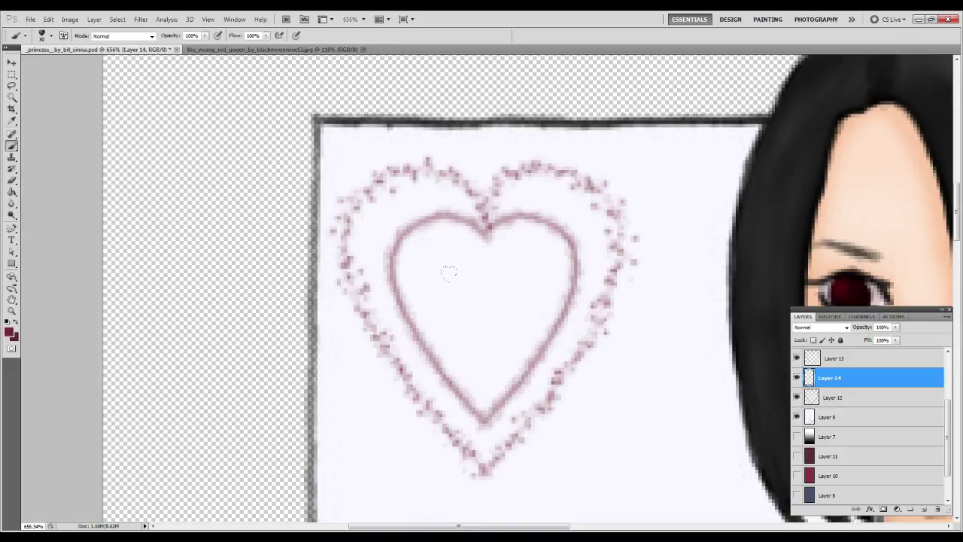
pyautogui.click(485, 307)
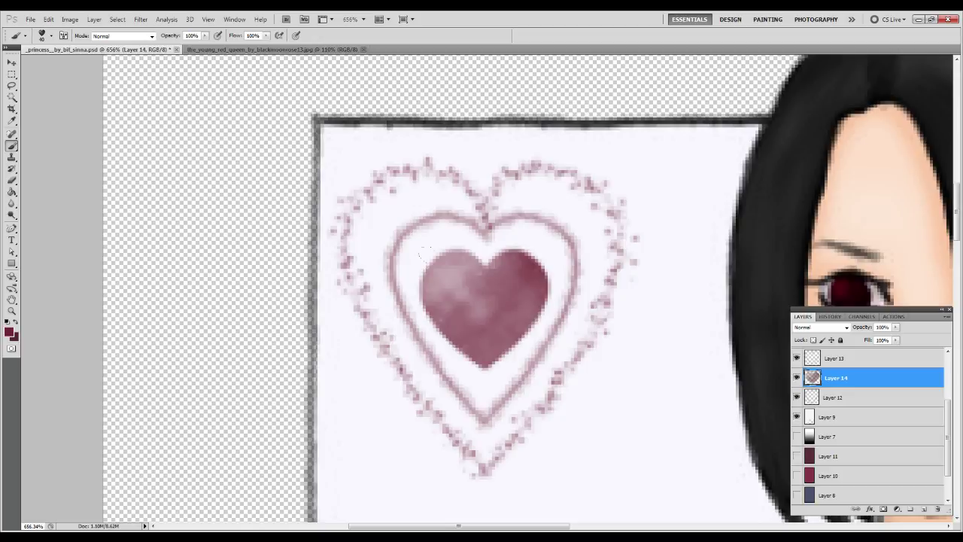
# - Fit the whole image on screen and save the document
pyautogui.hotkey('ctrl', '0')
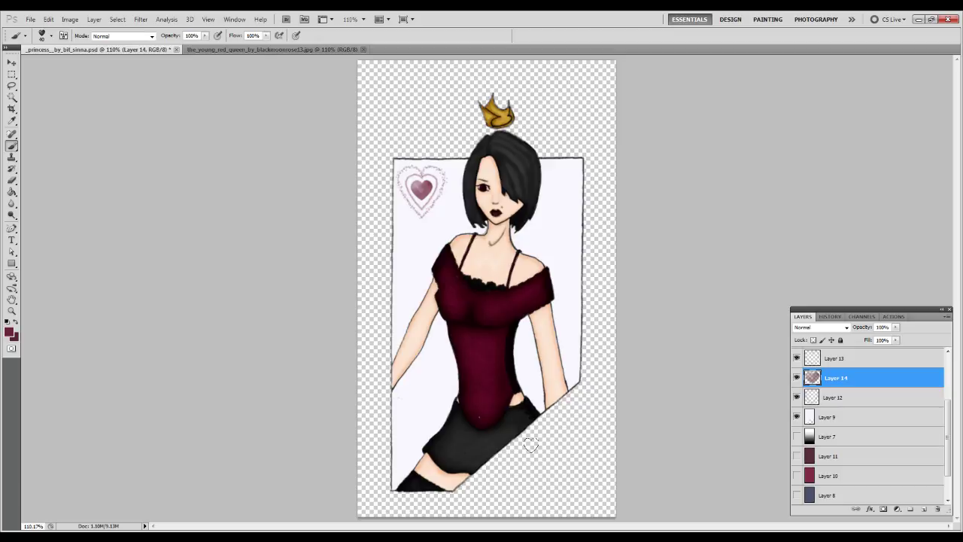
pyautogui.hotkey('ctrl', 's')
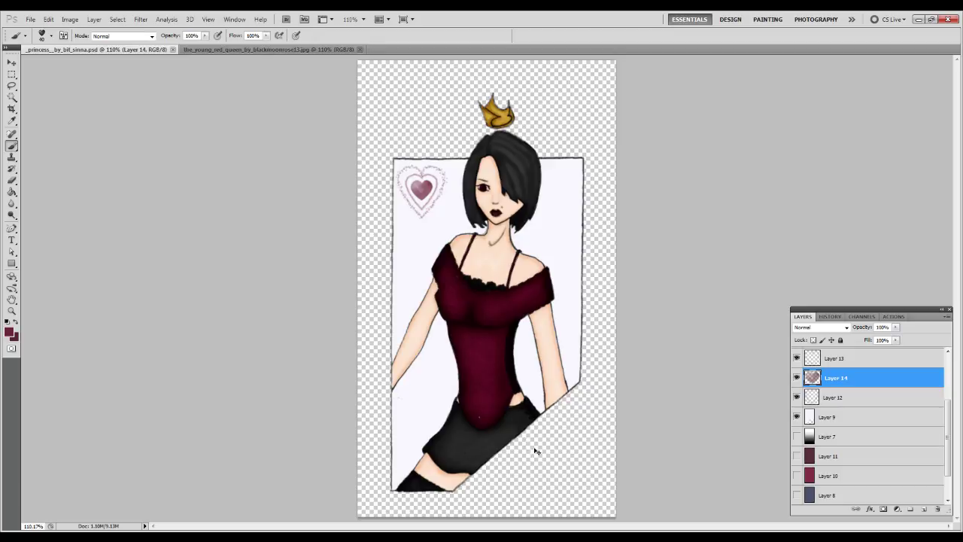
pyautogui.scroll(-2, 837, 452)
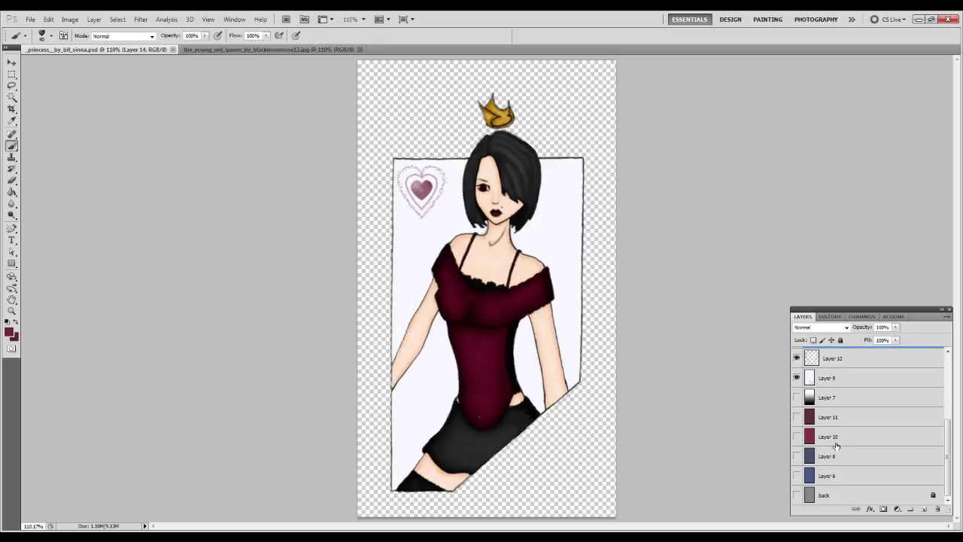
pyautogui.scroll(5, 829, 408)
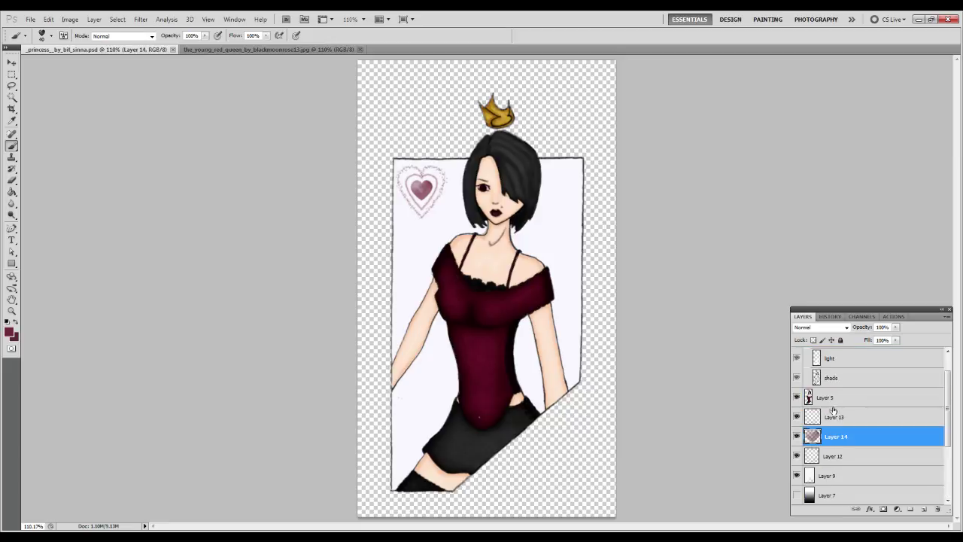
# - Add a new layer above Layer 13 and set up the Clone Stamp with a round 30 px brush
pyautogui.click(835, 416)
pyautogui.click(924, 509)
pyautogui.press('z')
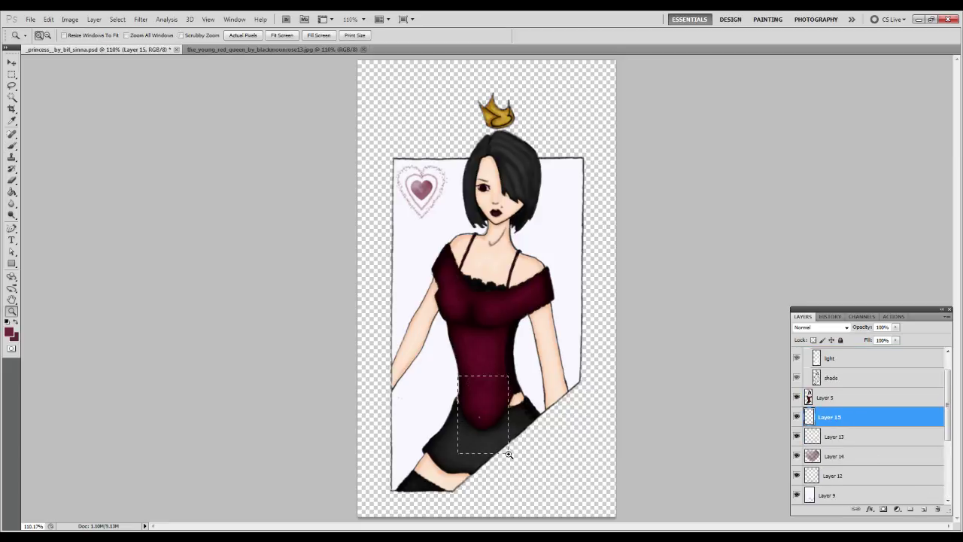
pyautogui.click(502, 445)
pyautogui.press('b')
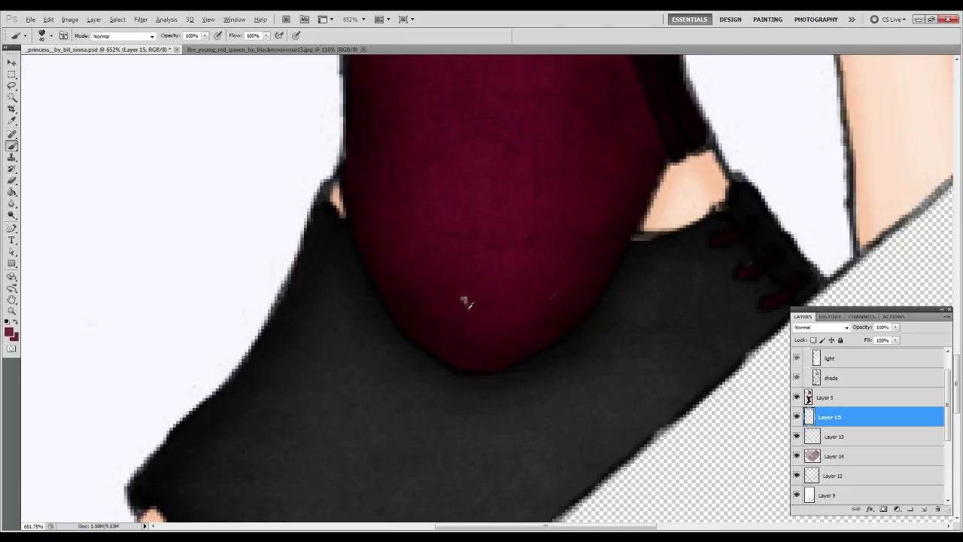
pyautogui.press('s')
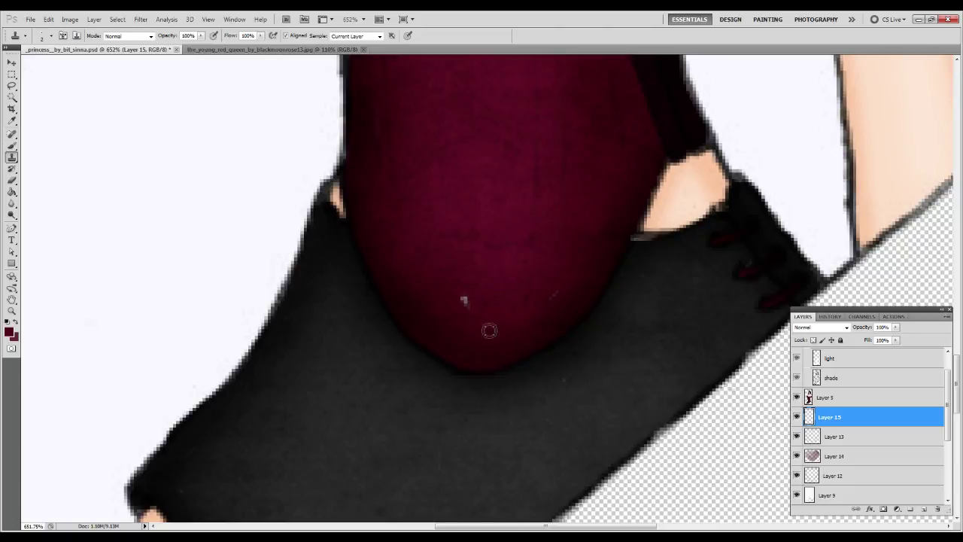
pyautogui.rightClick(476, 299)
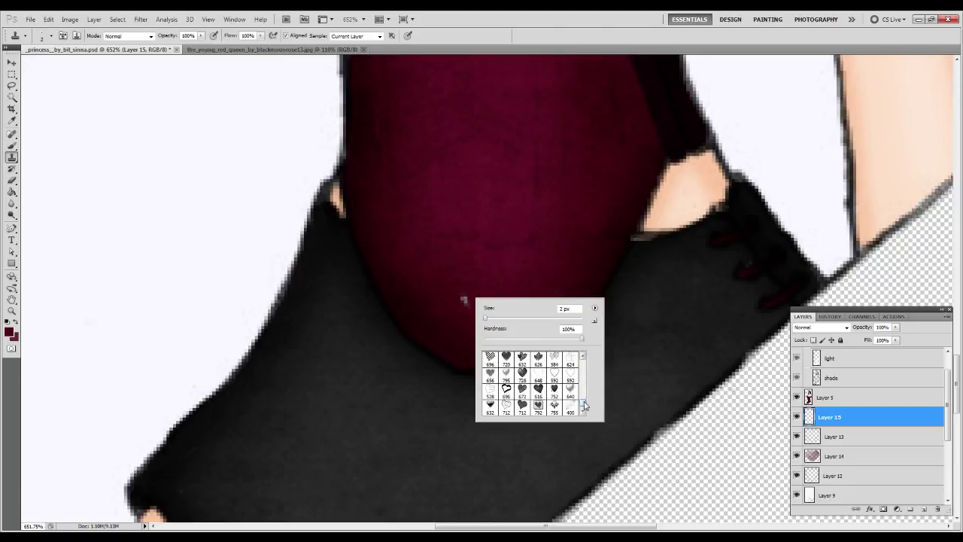
pyautogui.moveTo(585, 406); pyautogui.dragTo(583, 355)
pyautogui.doubleClick(494, 358)
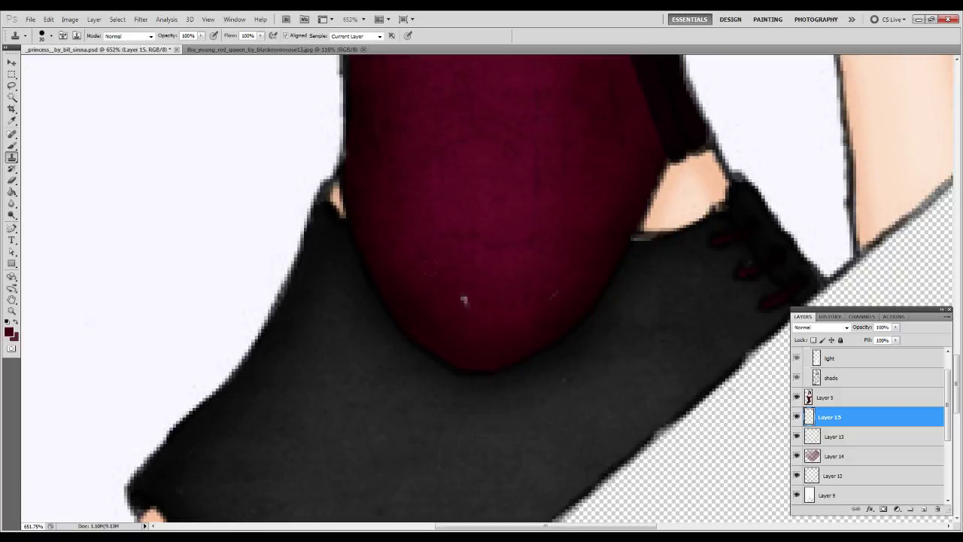
# - Clone over the red bodice speck, undo to compare, and inspect the bodice, neckline and face
pyautogui.moveTo(637, 229); pyautogui.dragTo(665, 224)
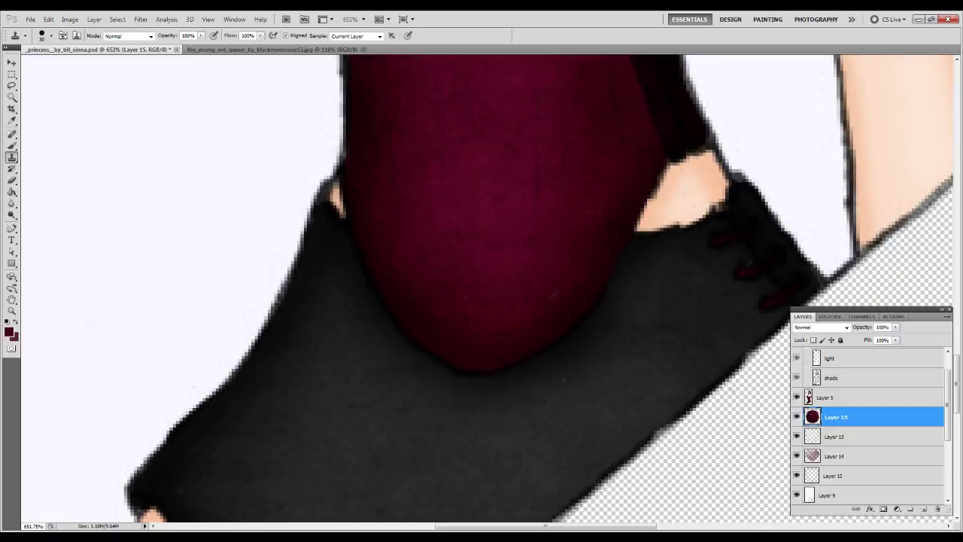
pyautogui.hotkey('ctrl', 'z')
pyautogui.hotkey('ctrl', 'z')
pyautogui.hotkey('ctrl', 'z')
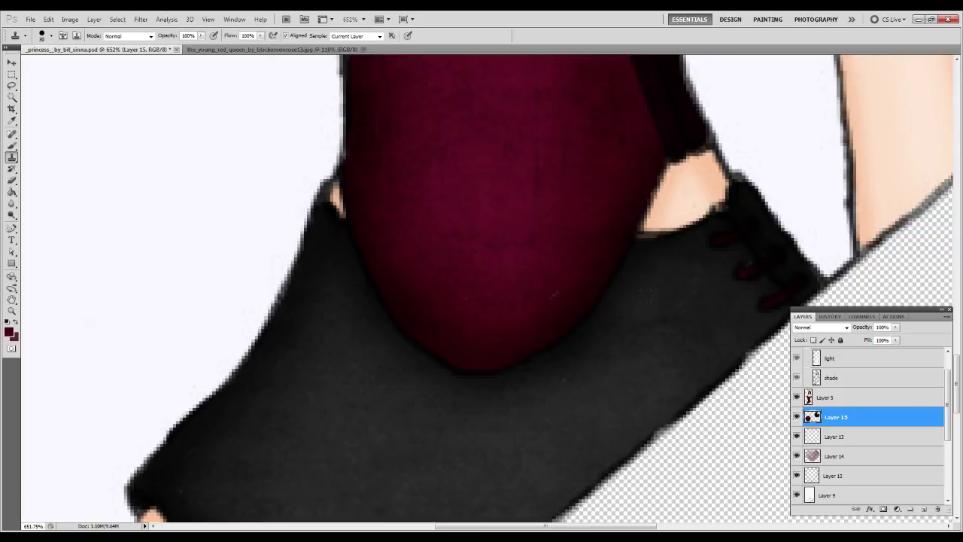
pyautogui.hotkey('ctrl', 'z')
pyautogui.hotkey('ctrl', 'z')
pyautogui.hotkey('ctrl', 'z')
pyautogui.hotkey('ctrl', 'z')
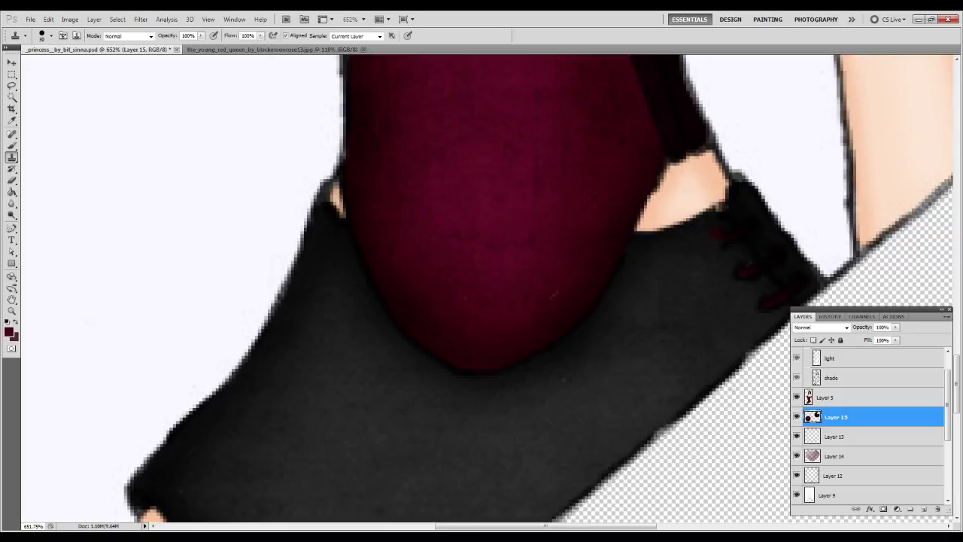
pyautogui.hotkey('ctrl', 'z')
pyautogui.hotkey('ctrl', 'z')
pyautogui.hotkey('ctrl', 'z')
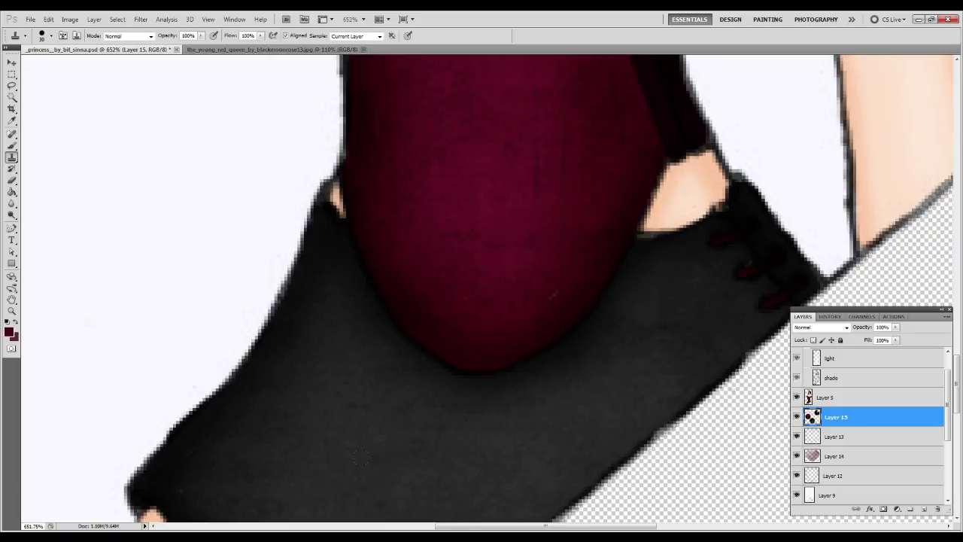
pyautogui.moveTo(470, 203); pyautogui.dragTo(516, 391)
pyautogui.moveTo(514, 82); pyautogui.dragTo(534, 323)
pyautogui.moveTo(528, 150); pyautogui.dragTo(506, 466)
pyautogui.moveTo(496, 251); pyautogui.dragTo(496, 264)
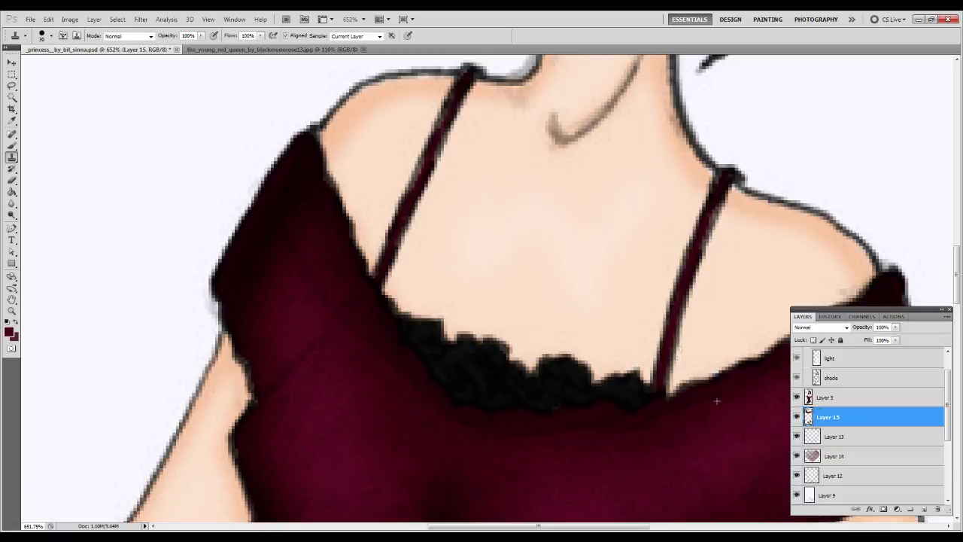
pyautogui.moveTo(683, 307); pyautogui.dragTo(592, 387)
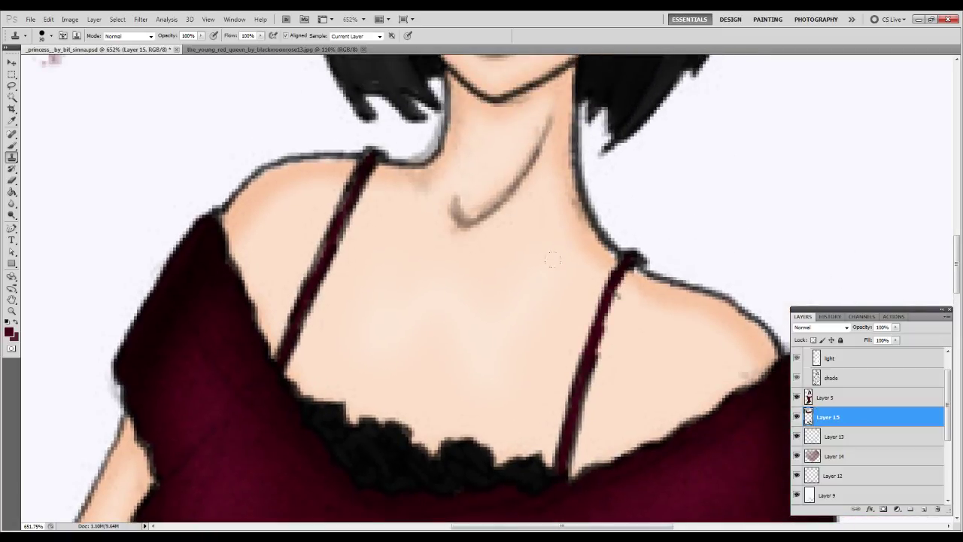
pyautogui.moveTo(447, 271); pyautogui.dragTo(457, 330)
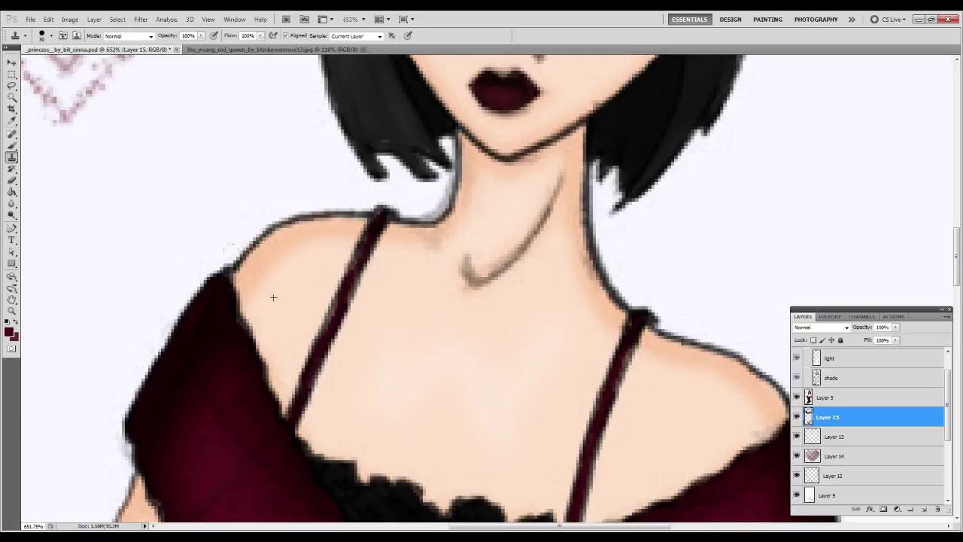
pyautogui.moveTo(532, 159); pyautogui.dragTo(524, 427)
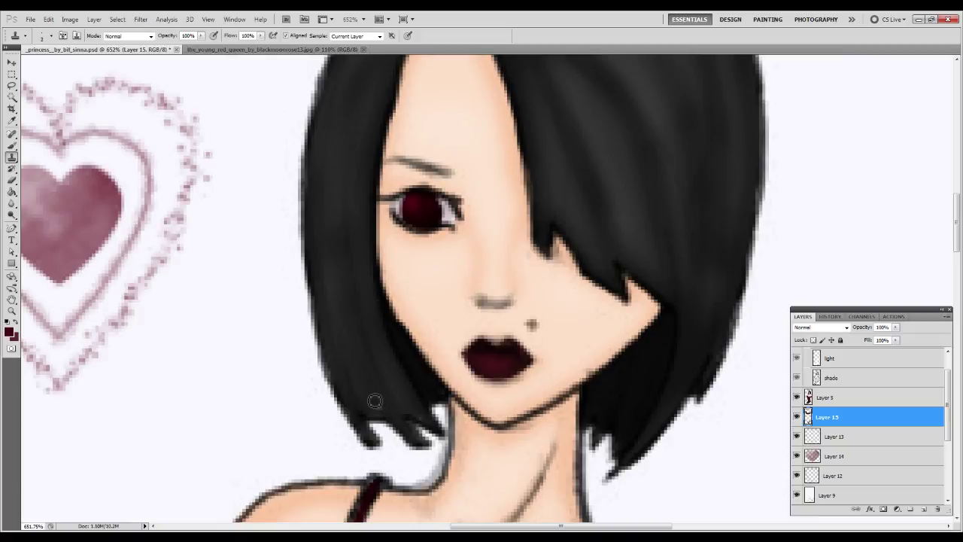
# - Sample the hair and clone over the lower-left hair tips on Layer 5, then save
pyautogui.moveTo(382, 408); pyautogui.dragTo(365, 414)
pyautogui.click(841, 397)
pyautogui.moveTo(376, 404)
pyautogui.mouseDown()
pyautogui.moveTo(372, 413)
pyautogui.moveTo(421, 414)
pyautogui.moveTo(423, 422)
pyautogui.mouseUp()
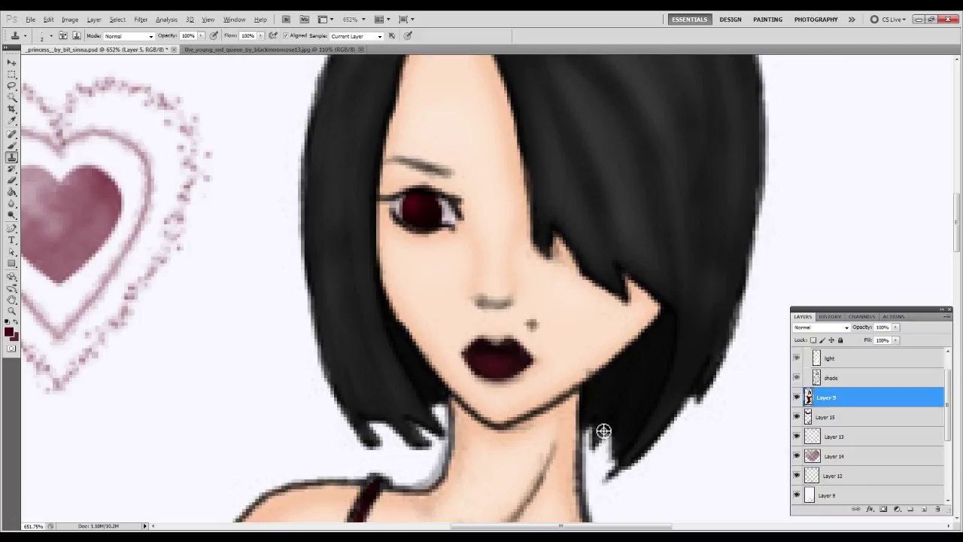
pyautogui.hotkey('ctrl', '0')
pyautogui.hotkey('ctrl', 's')
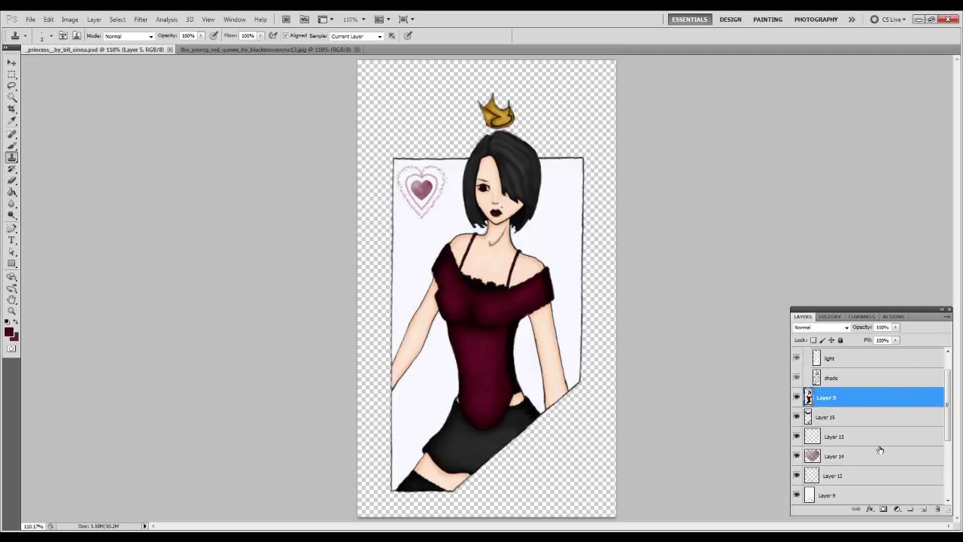
# - Move Layer 7 above Layer 9 and hide it
pyautogui.scroll(-3, 880, 450)
pyautogui.click(849, 437)
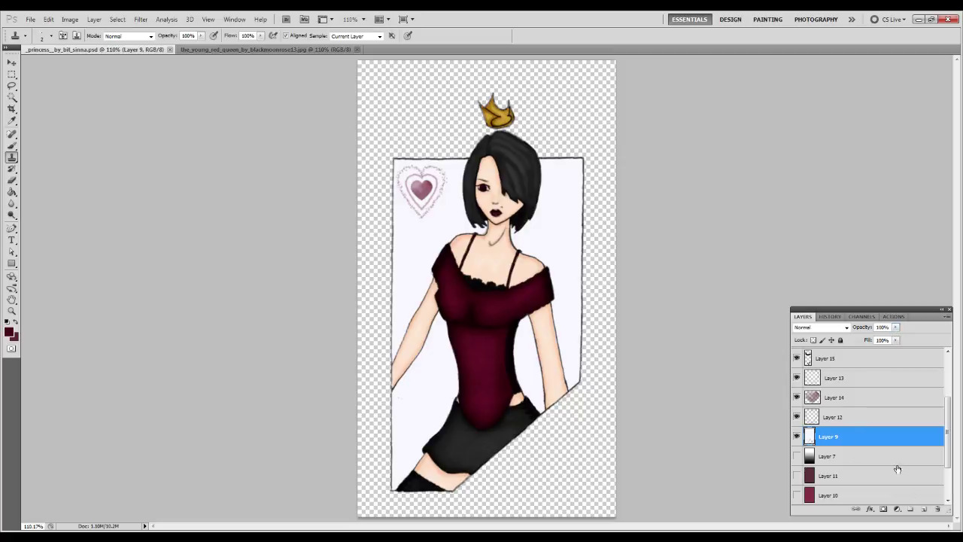
pyautogui.moveTo(842, 456); pyautogui.dragTo(841, 429)
pyautogui.click(796, 438)
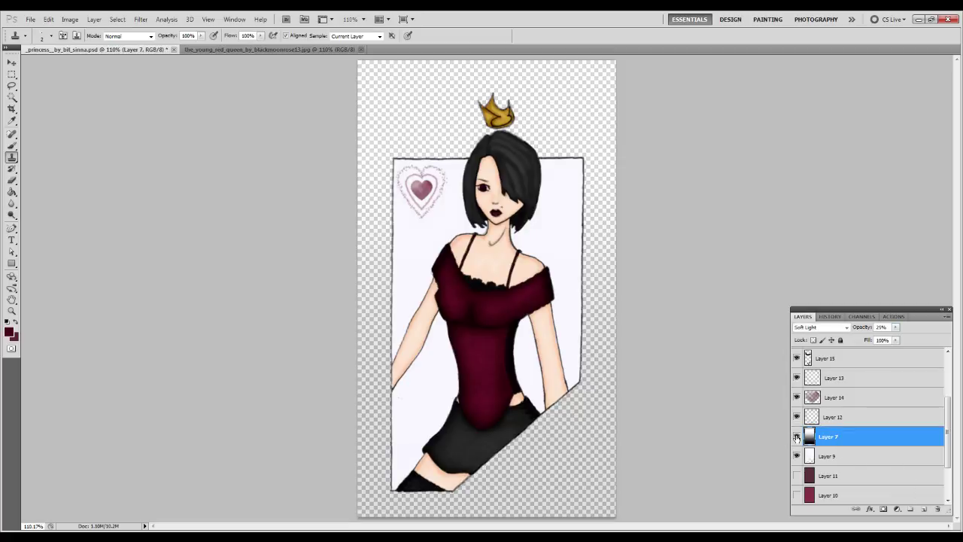
pyautogui.click(797, 437)
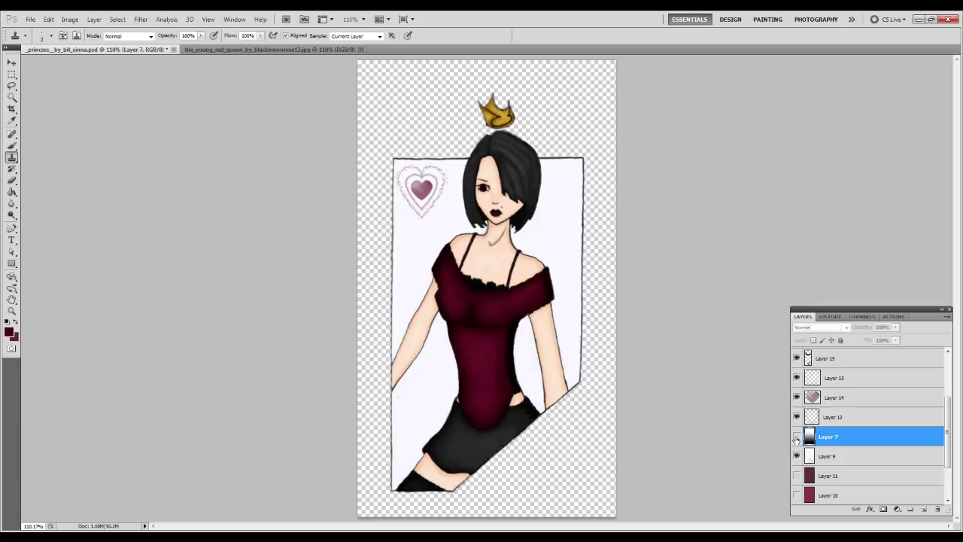
pyautogui.click(828, 456)
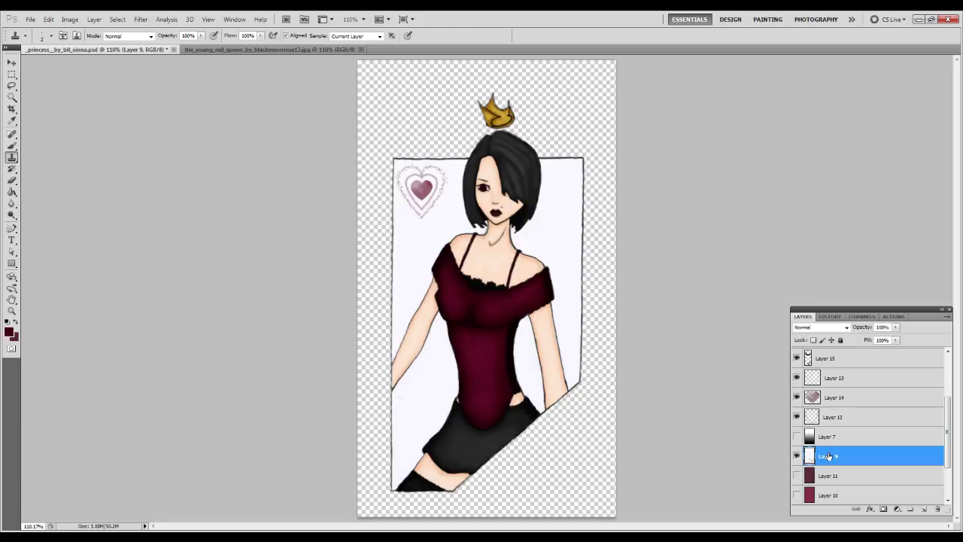
# - Play the 'white cream' action to set white colours and add new Layer 16 above Layer 9
pyautogui.click(893, 317)
pyautogui.click(855, 391)
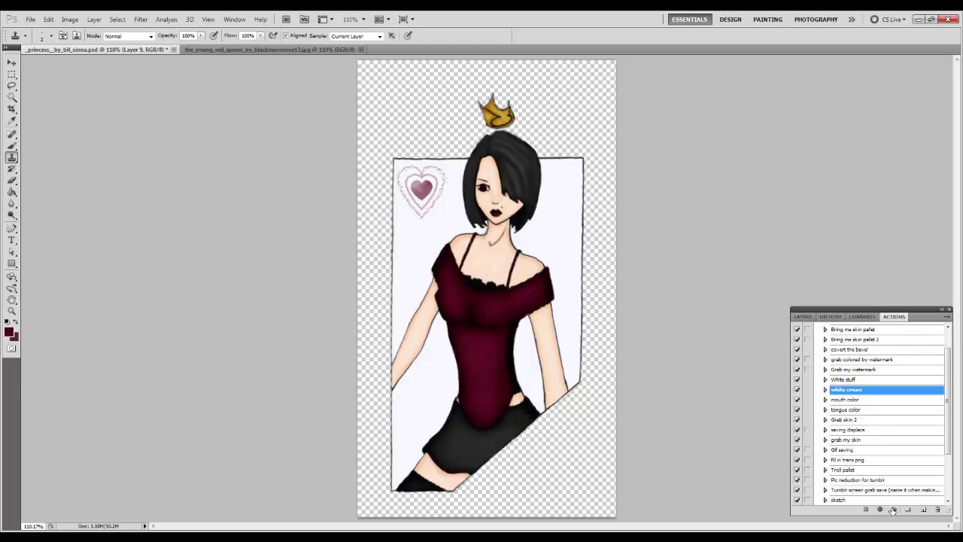
pyautogui.click(894, 509)
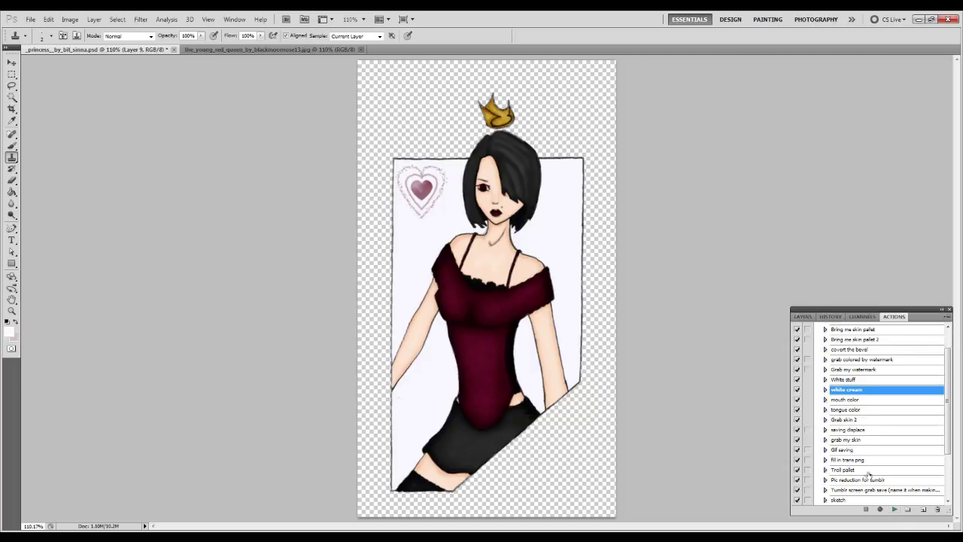
pyautogui.click(802, 316)
pyautogui.click(923, 511)
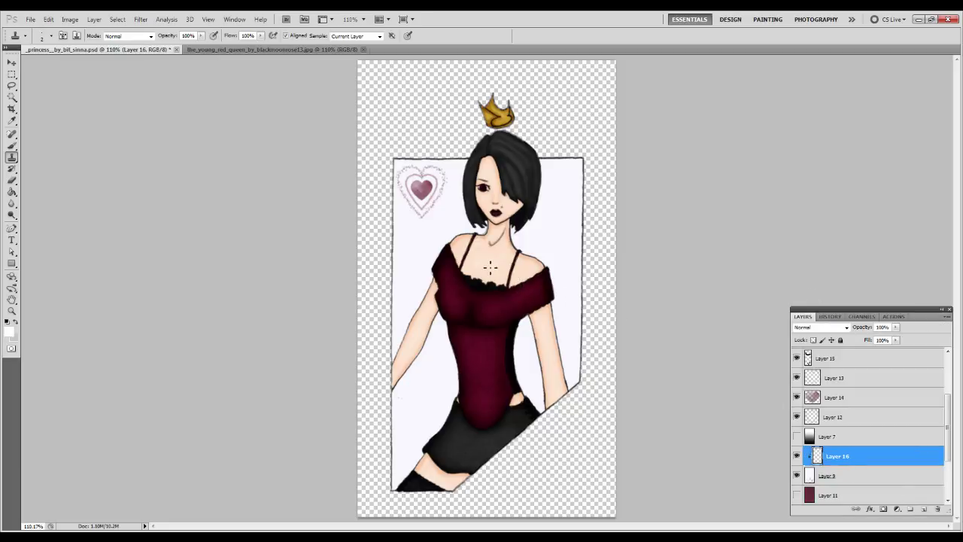
# - Try a white Paint Bucket fill, undo it, and run the 'White stuff' action
pyautogui.press('g')
pyautogui.click(432, 239)
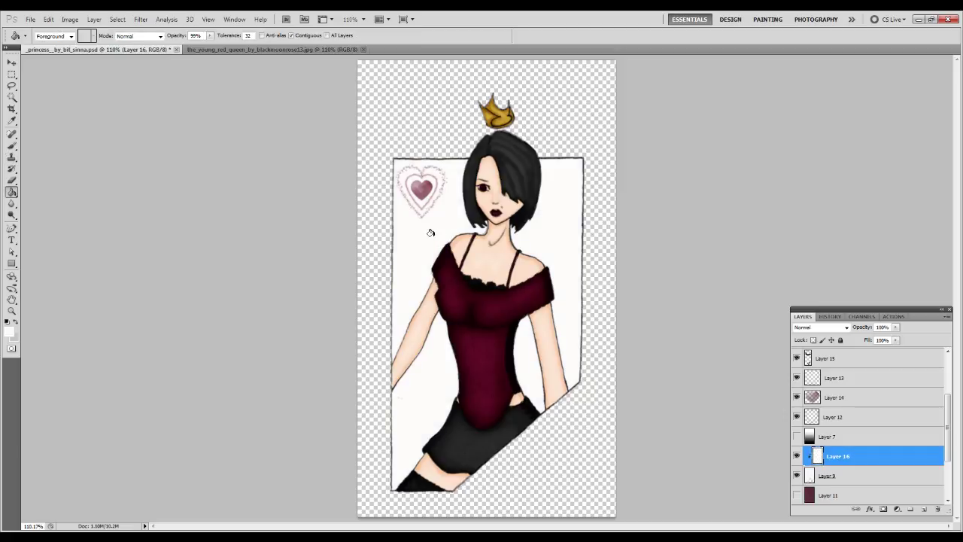
pyautogui.hotkey('ctrl', 'z')
pyautogui.click(894, 316)
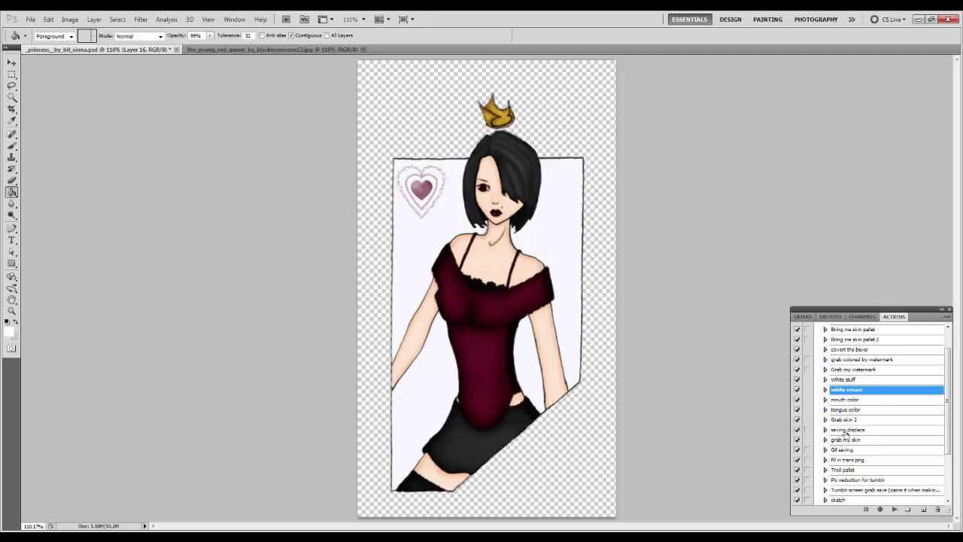
pyautogui.click(846, 380)
pyautogui.click(894, 509)
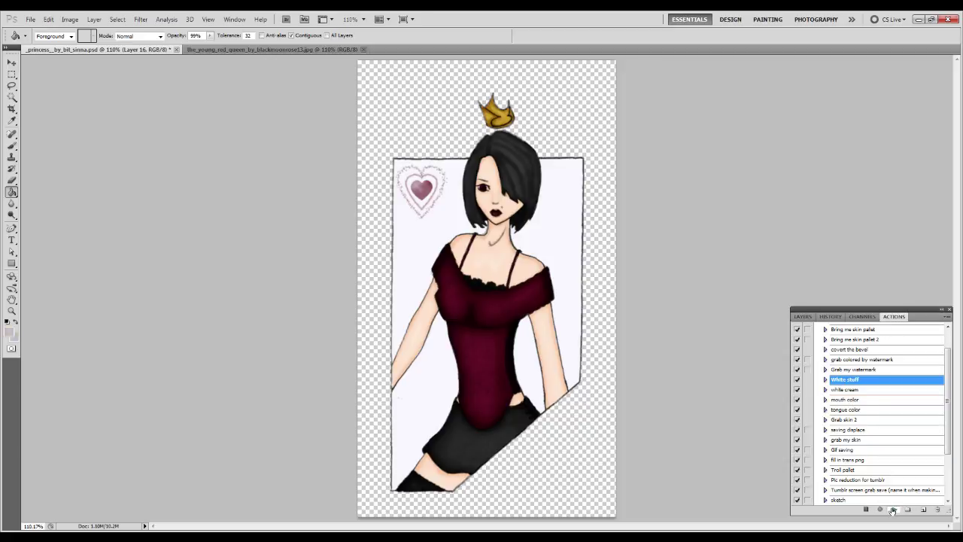
pyautogui.click(803, 316)
# - Fill Layer 16 with light lavender at 10% opacity and save
pyautogui.keyDown('alt'); pyautogui.click(426, 267); pyautogui.keyUp('alt')
pyautogui.click(411, 250)
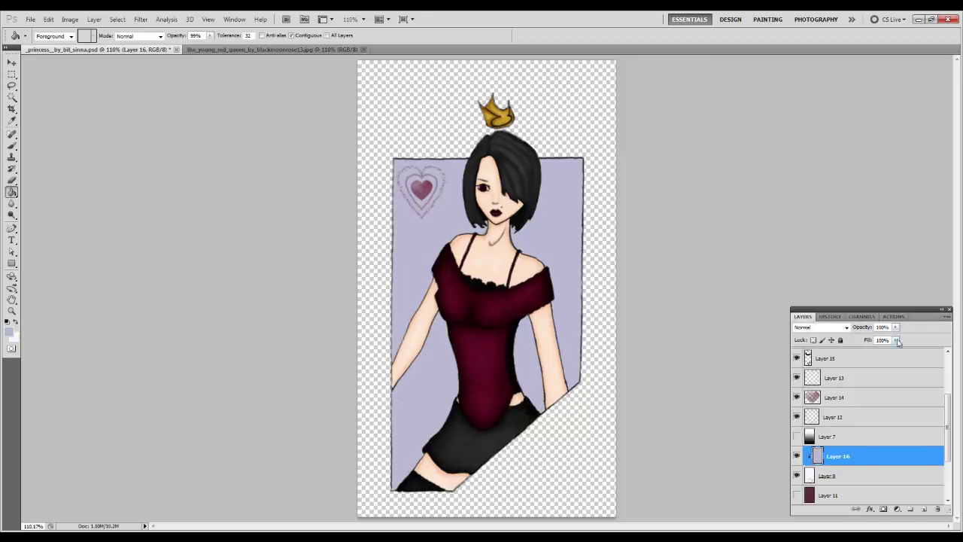
pyautogui.write('25')
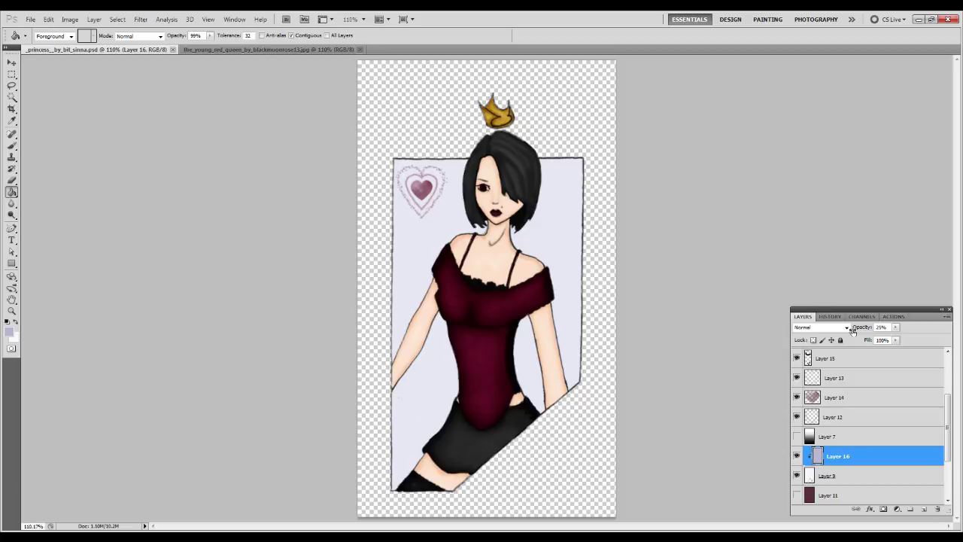
pyautogui.click(882, 327)
pyautogui.write('10')
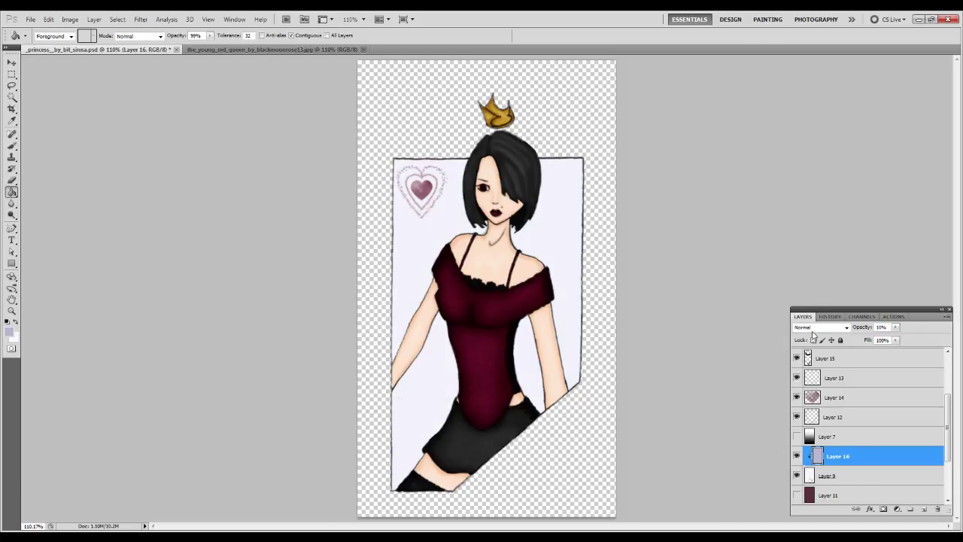
pyautogui.hotkey('ctrl', 's')
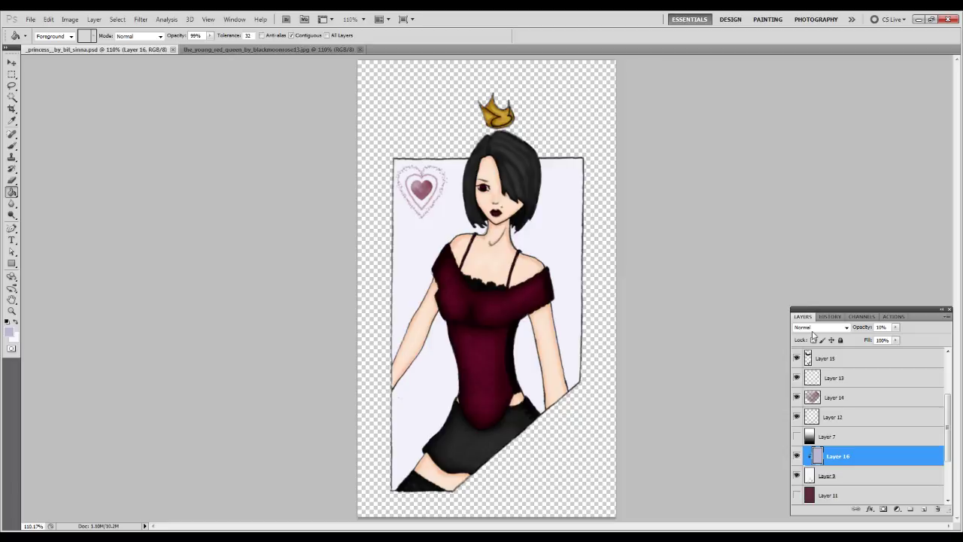
# - Merge the heart layers into Layer 12, nudge the ornament slightly lower, and save
pyautogui.click(844, 384)
pyautogui.hotkey('ctrl', 'e')
pyautogui.hotkey('ctrl', 'e')
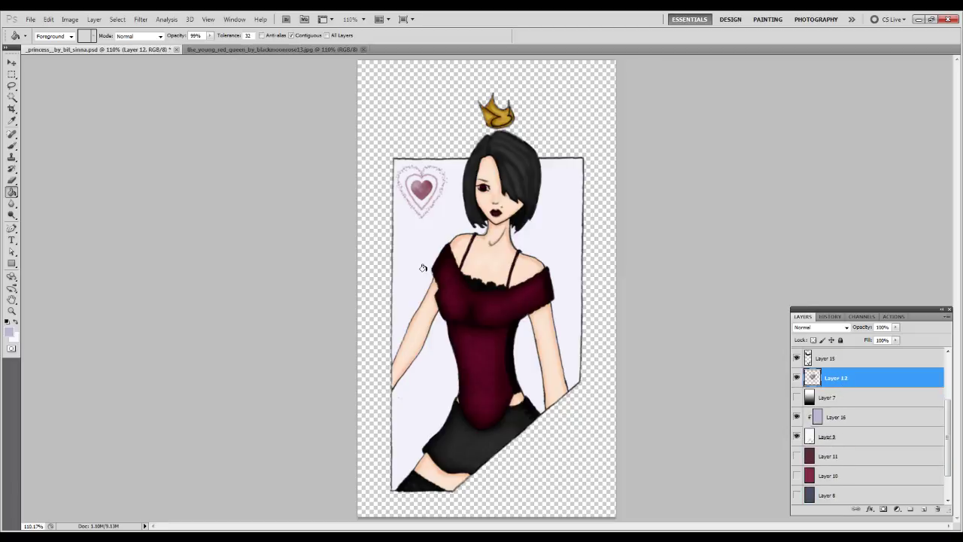
pyautogui.press('v')
pyautogui.moveTo(418, 197); pyautogui.dragTo(424, 201)
pyautogui.hotkey('ctrl', 's')
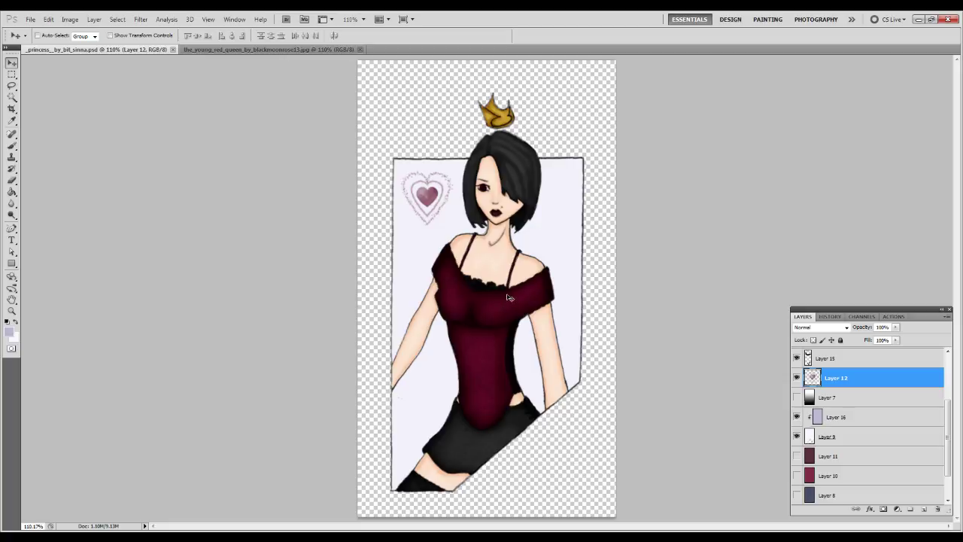
# - Show Layer 7 and redraw a vertical gradient from the card's top to bottom
pyautogui.click(890, 317)
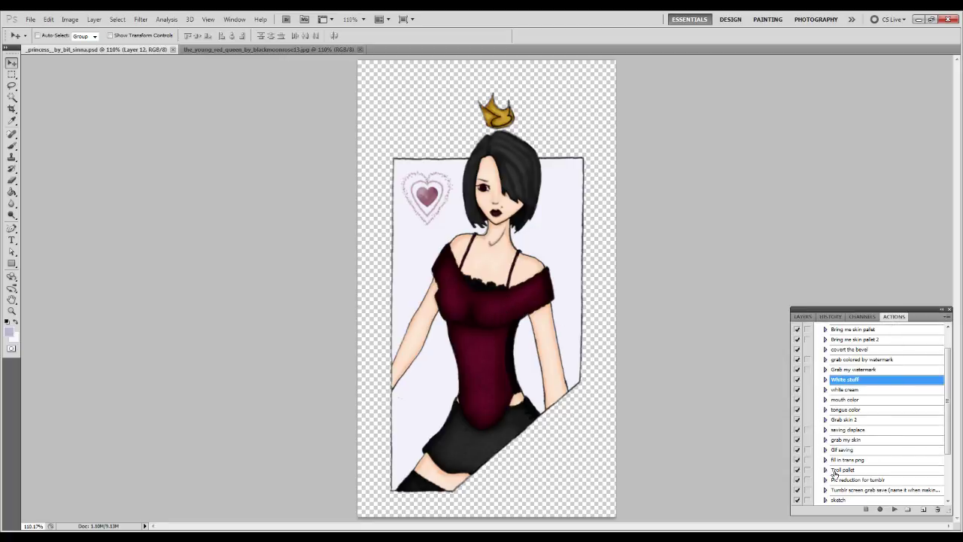
pyautogui.click(806, 317)
pyautogui.click(797, 397)
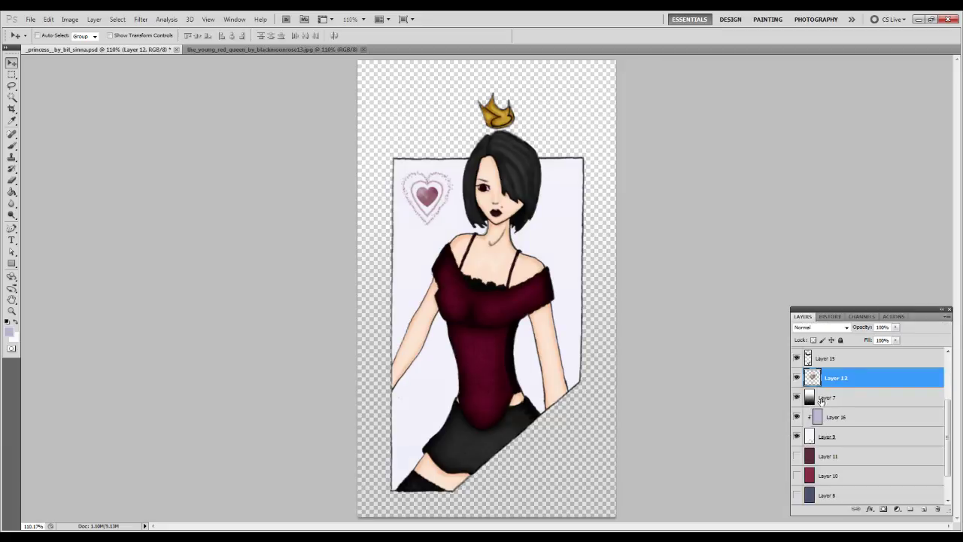
pyautogui.click(839, 403)
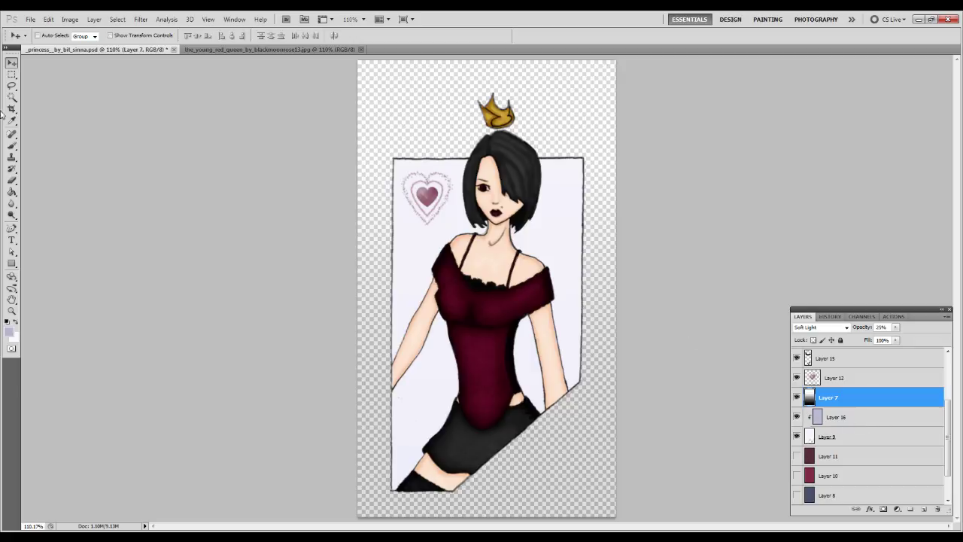
pyautogui.click(12, 192)
pyautogui.click(45, 196)
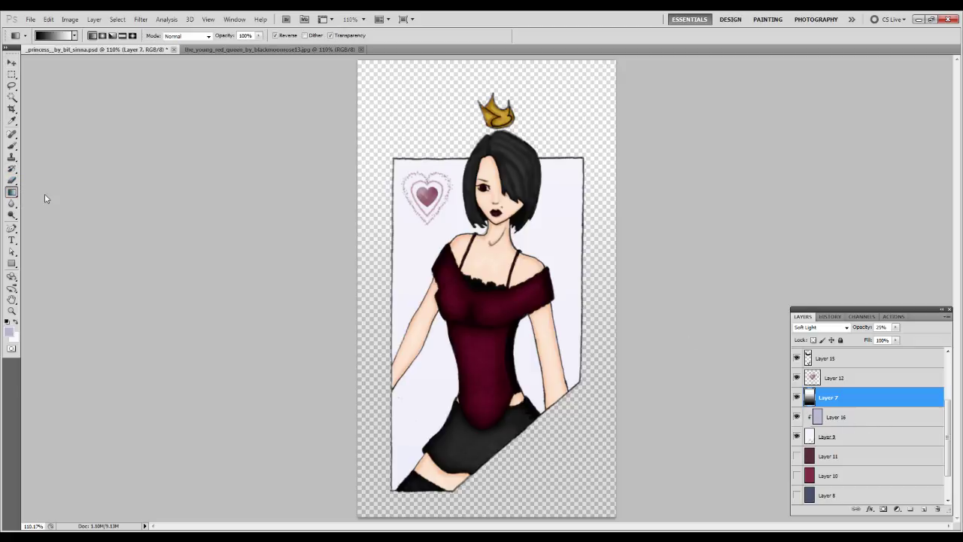
pyautogui.moveTo(452, 160); pyautogui.dragTo(445, 490)
# - Clip the gradient to Layer 16 at 100% opacity in Soft Light mode
pyautogui.hotkey('ctrl', 'alt', 'g')
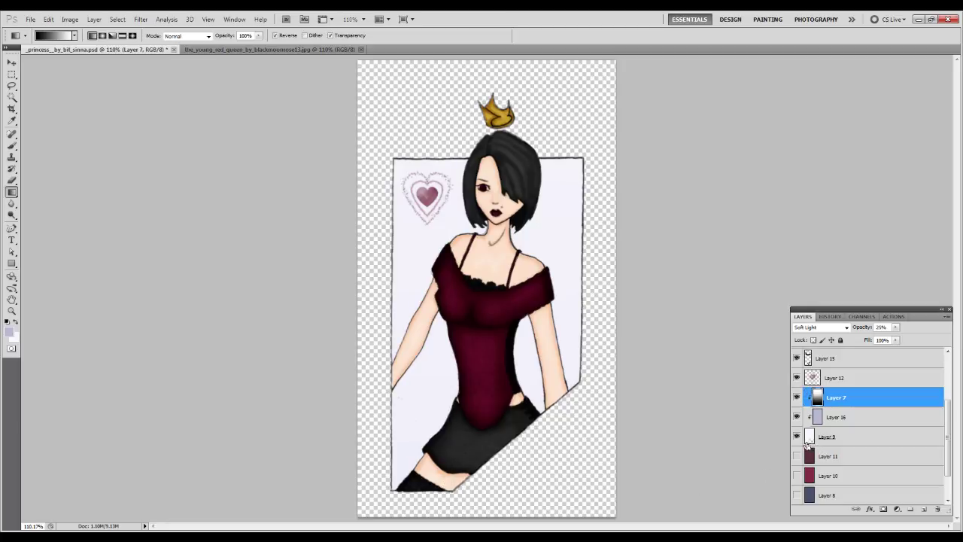
pyautogui.click(895, 327)
pyautogui.moveTo(898, 337); pyautogui.dragTo(952, 338)
pyautogui.click(798, 358)
pyautogui.click(798, 359)
pyautogui.click(798, 359)
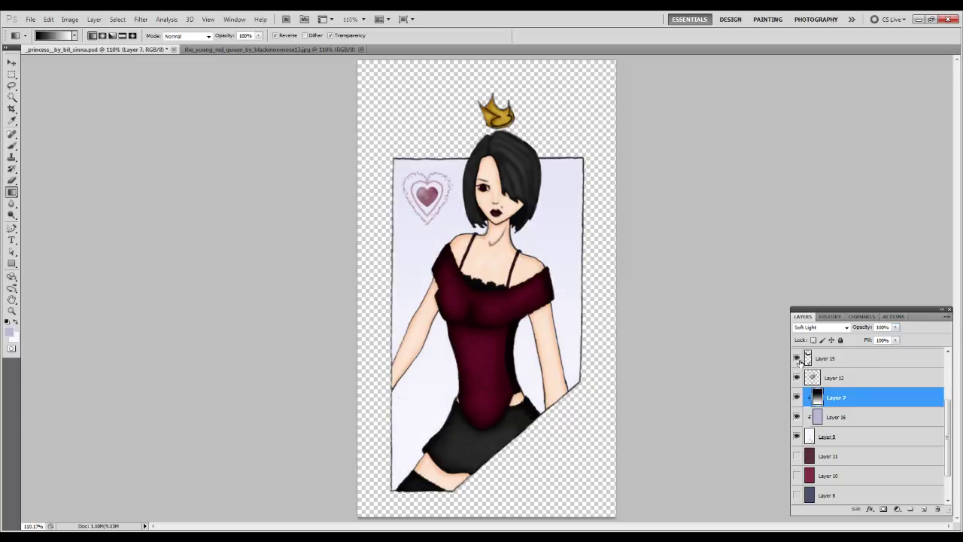
pyautogui.click(798, 359)
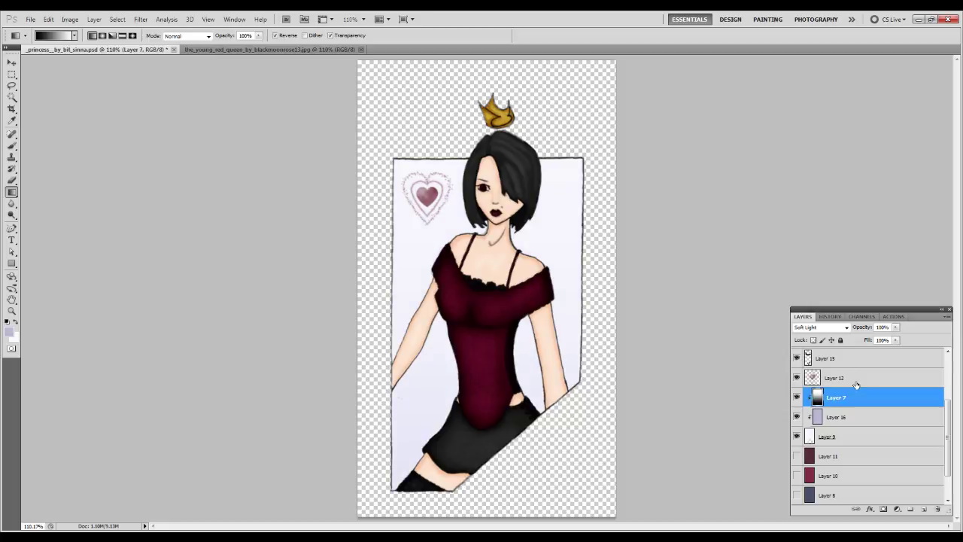
pyautogui.click(839, 328)
pyautogui.click(848, 396)
# - Duplicate the gradient layer, set the copy to 50% opacity, and save
pyautogui.rightClick(848, 395)
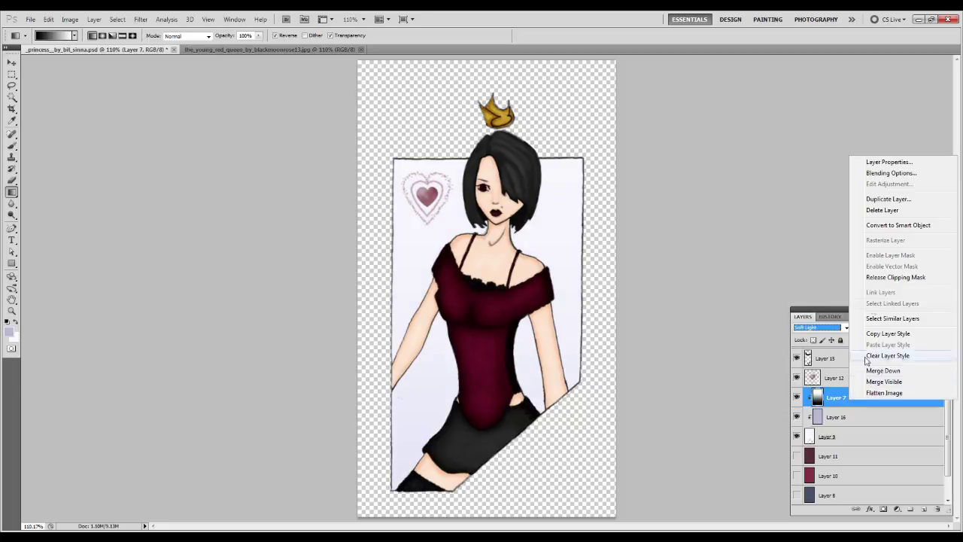
pyautogui.click(889, 202)
pyautogui.press('Return')
pyautogui.click(882, 327)
pyautogui.write('50')
pyautogui.press('Return')
pyautogui.hotkey('ctrl', 's')
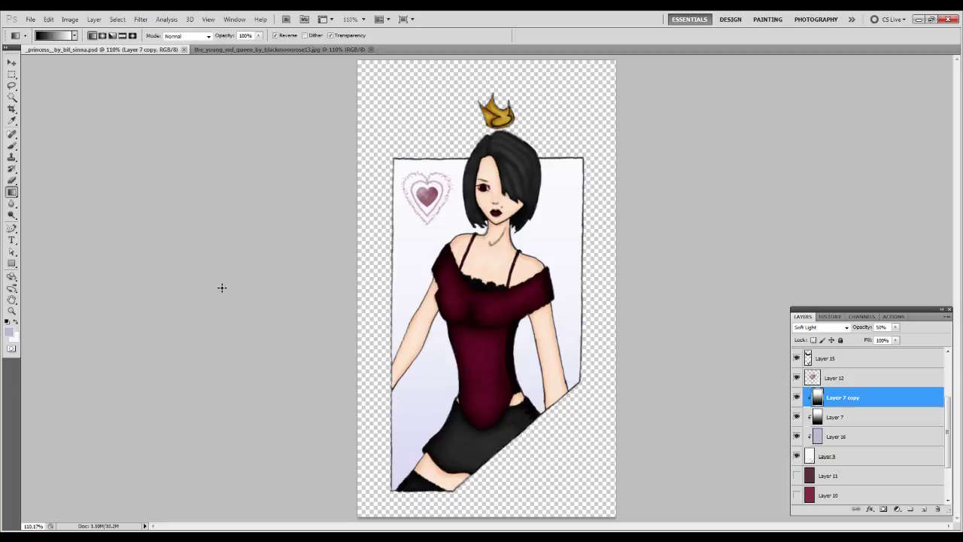
# - Select the 'grab colored by watermark' action in the Actions panel
pyautogui.click(894, 316)
pyautogui.scroll(-1, 867, 423)
pyautogui.scroll(1, 866, 421)
pyautogui.click(862, 360)
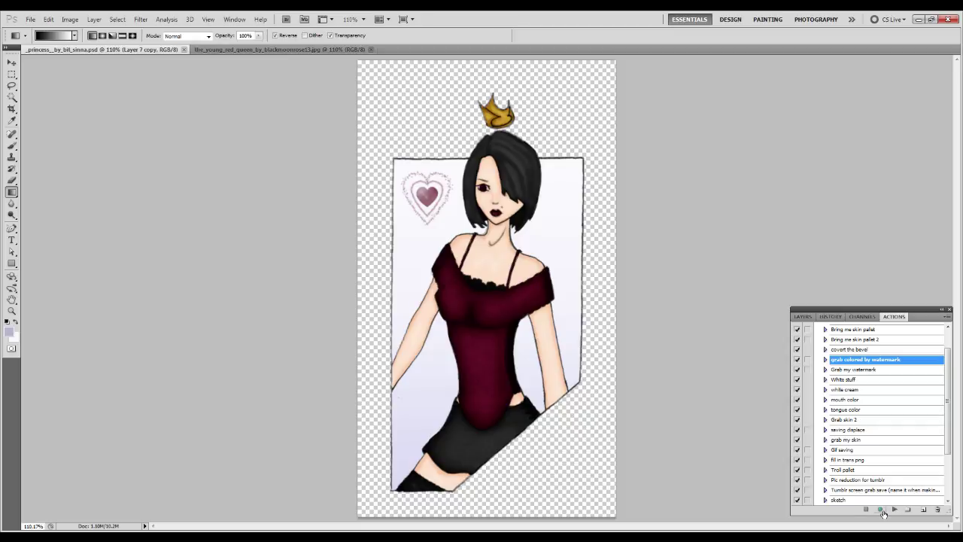
# - Play the watermark action and scale the watermark down over the figure's left hip
pyautogui.click(893, 509)
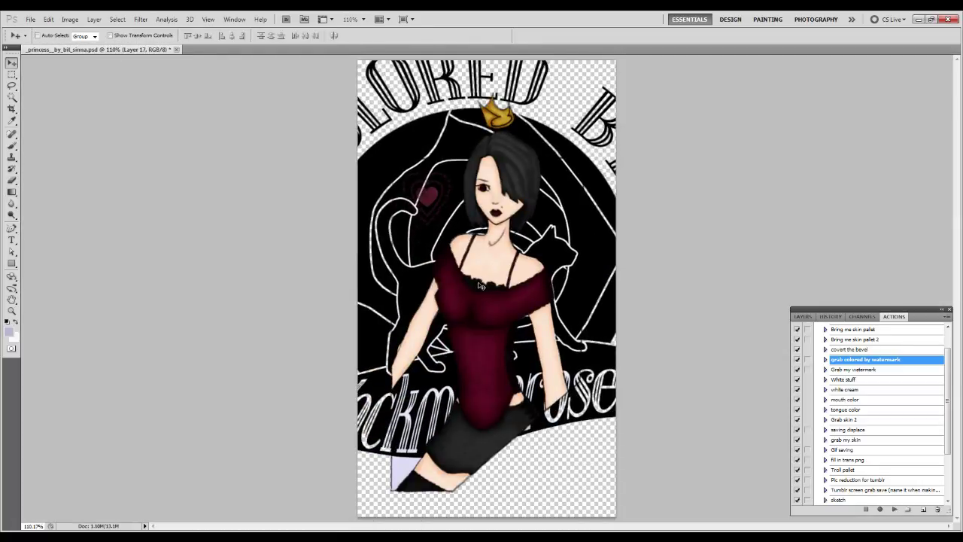
pyautogui.moveTo(683, 457); pyautogui.dragTo(344, 129)
pyautogui.moveTo(324, 90); pyautogui.dragTo(427, 381)
pyautogui.moveTo(454, 416); pyautogui.dragTo(444, 391)
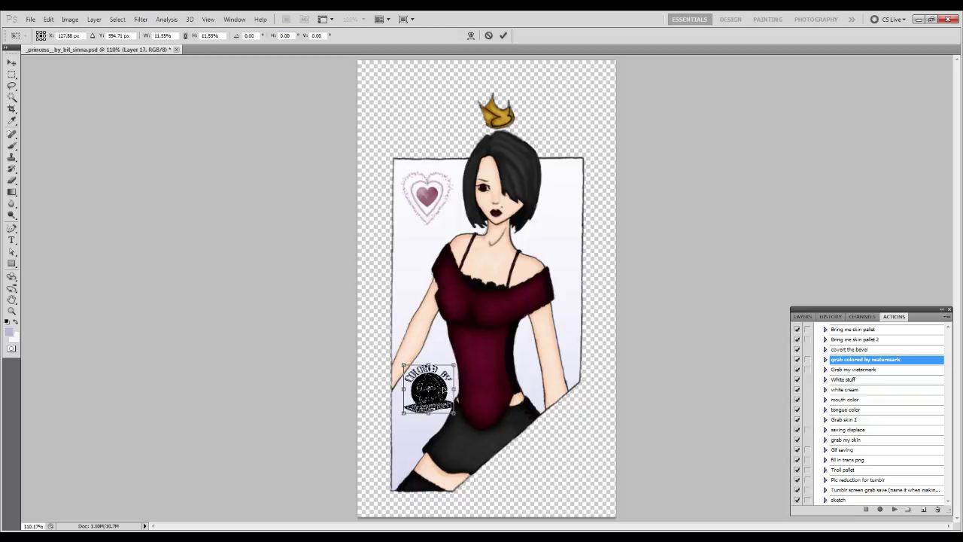
pyautogui.press('Return')
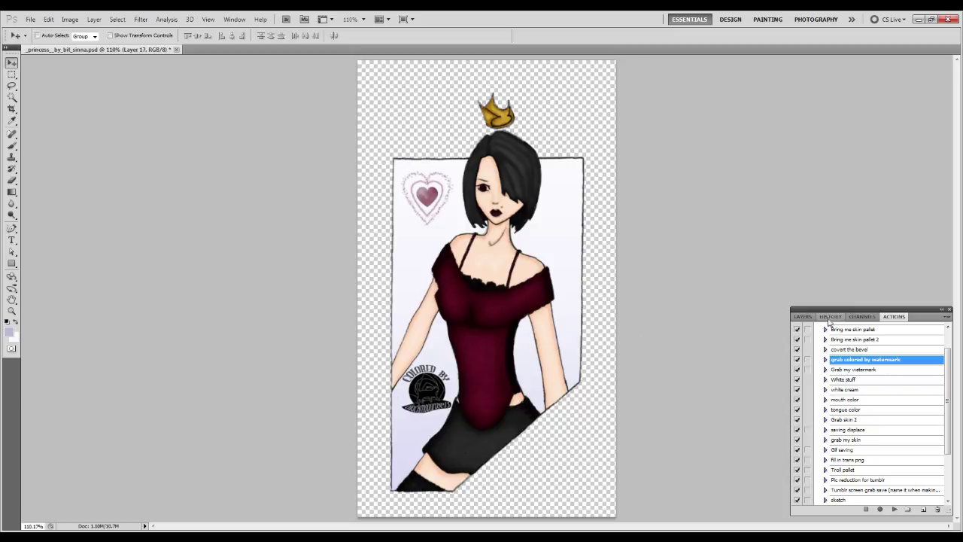
# - Set the watermark Layer 17 to 75% opacity and save
pyautogui.click(803, 316)
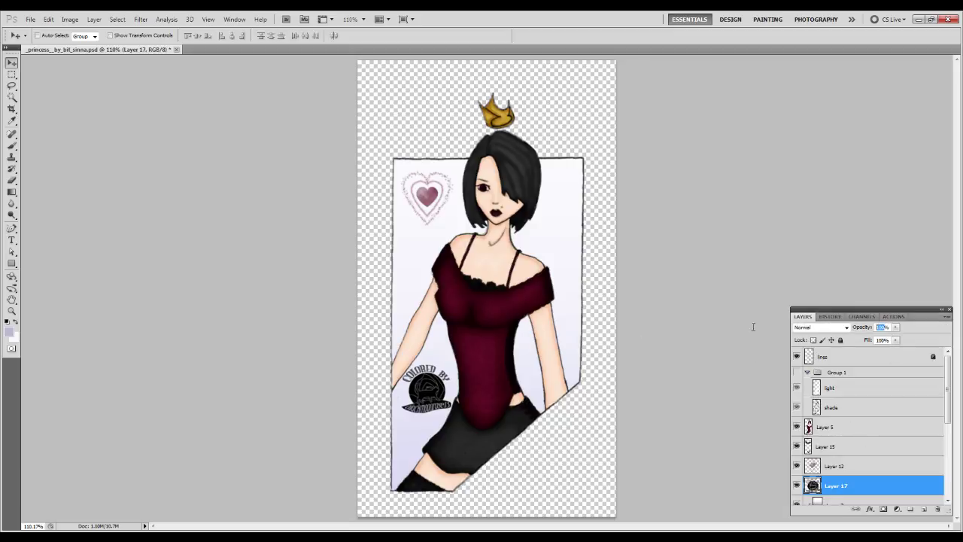
pyautogui.write('50')
pyautogui.write('75')
pyautogui.press('Return')
pyautogui.hotkey('ctrl', 's')
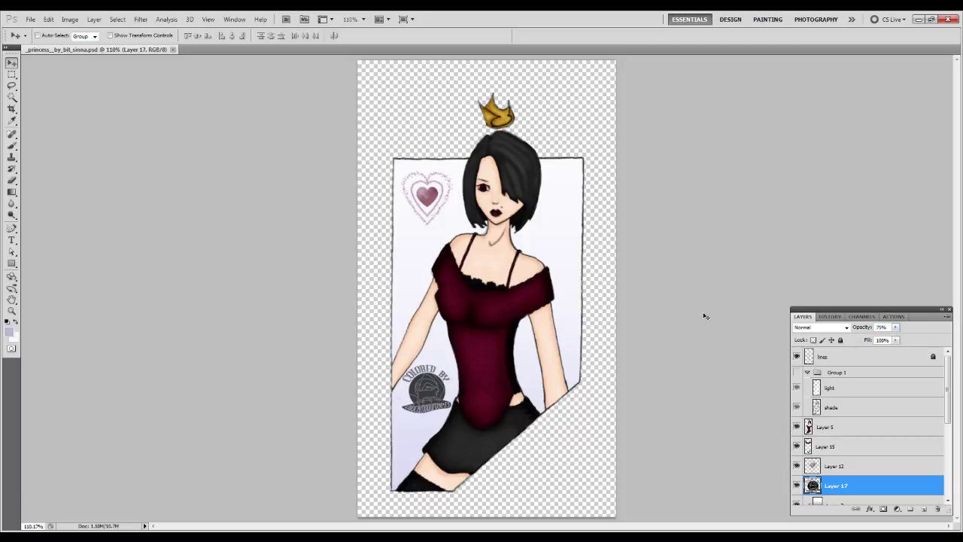